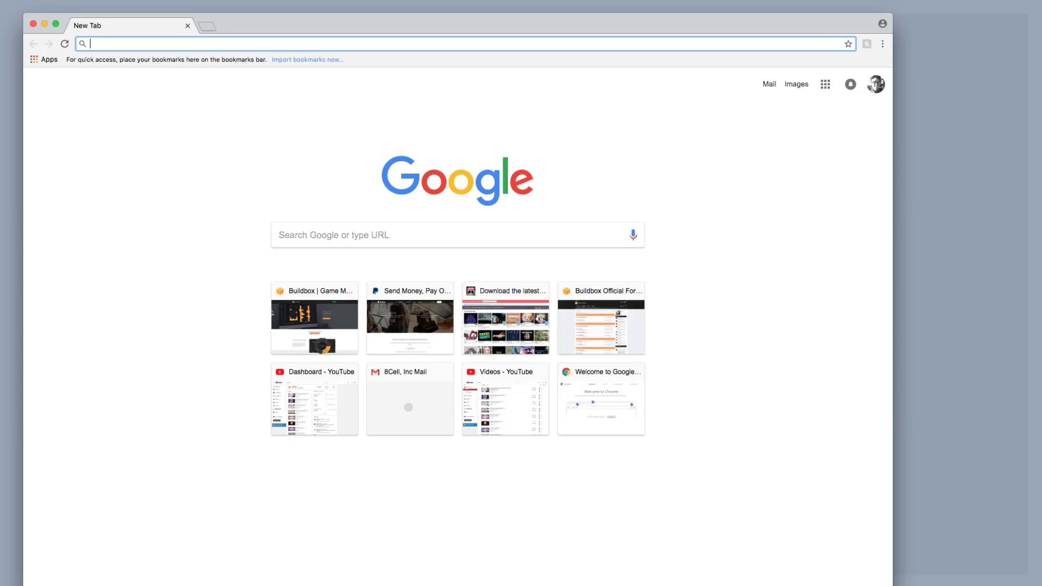
- Enlarge the browser window and open the website colourlovers.com
{"action": "left_click_drag", "start_coordinate": [892, 584], "coordinate": [1021, 571]}
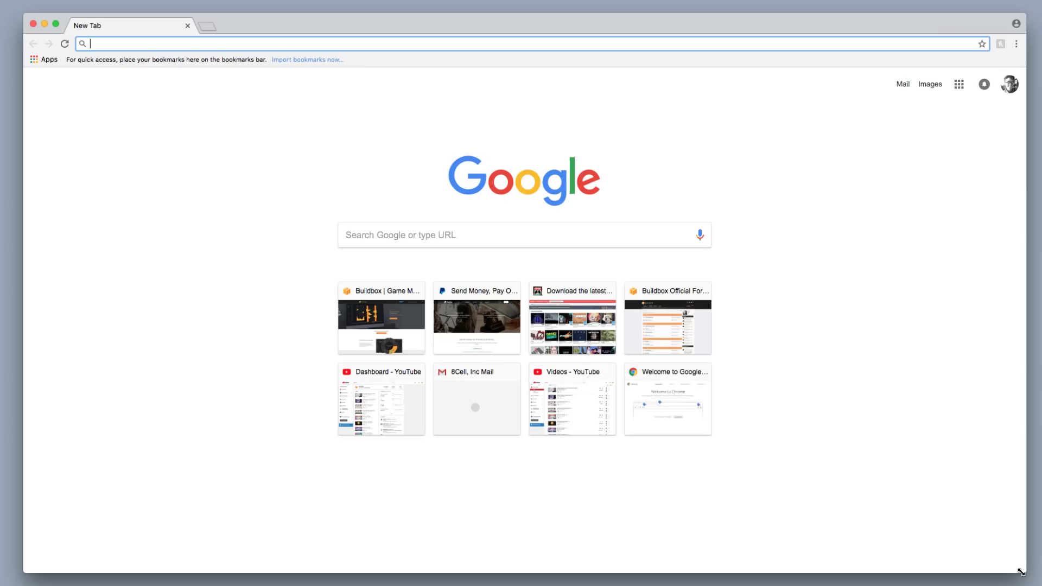
{"action": "type", "text": "colo"}
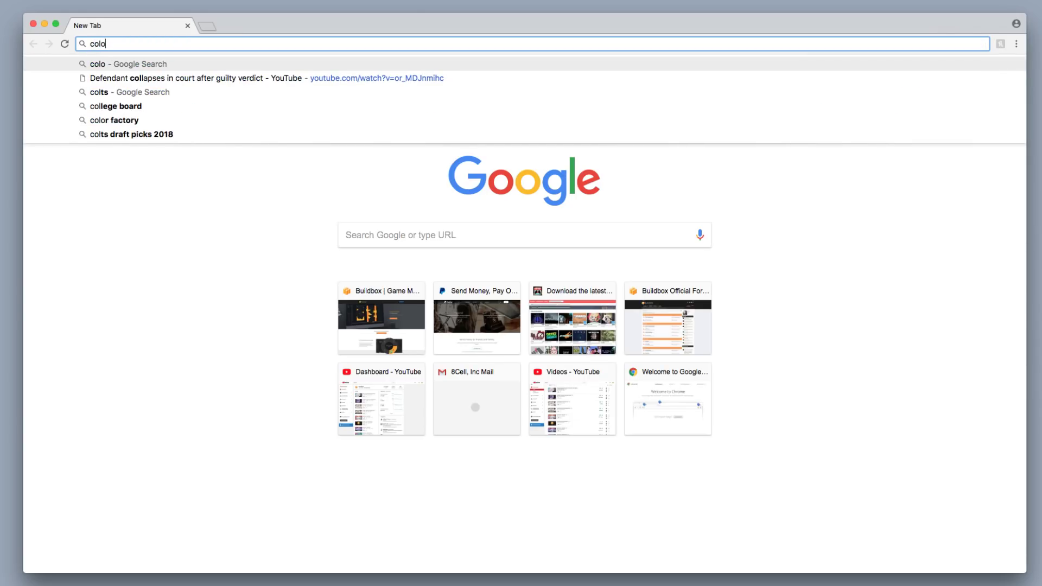
{"action": "type", "text": "urlov"}
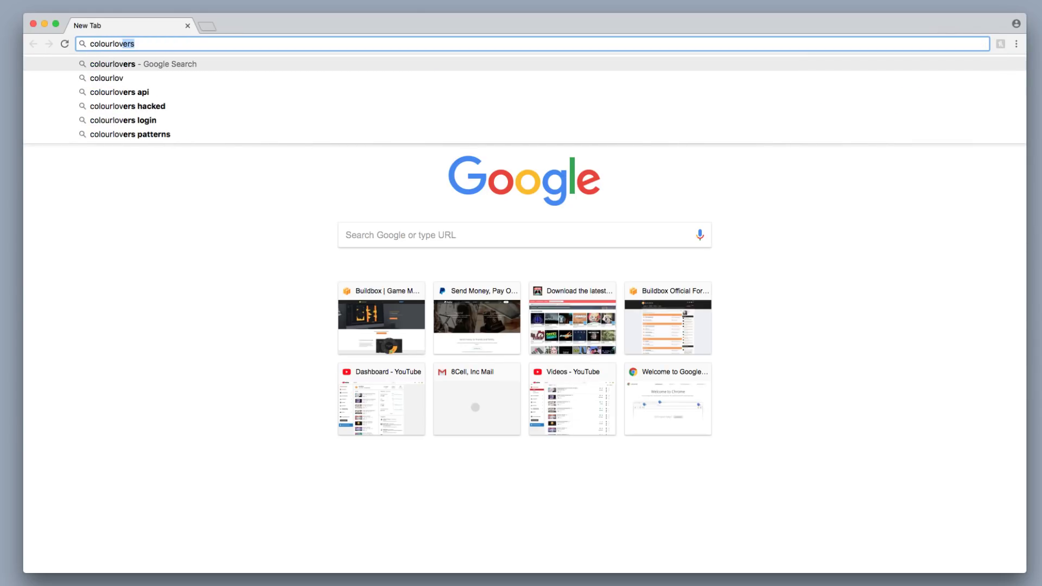
{"action": "type", "text": "ers"}
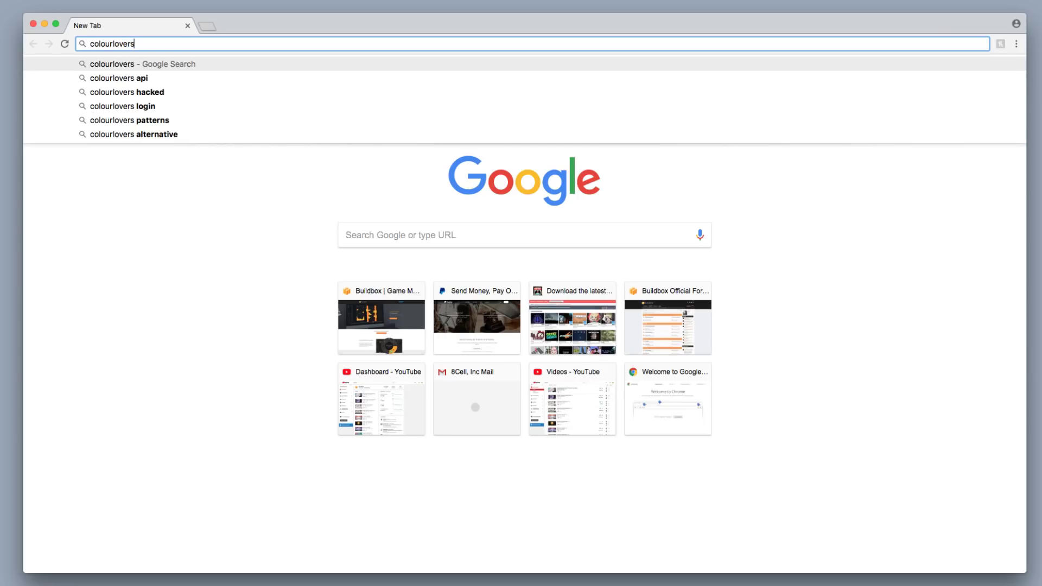
{"action": "type", "text": ".com"}
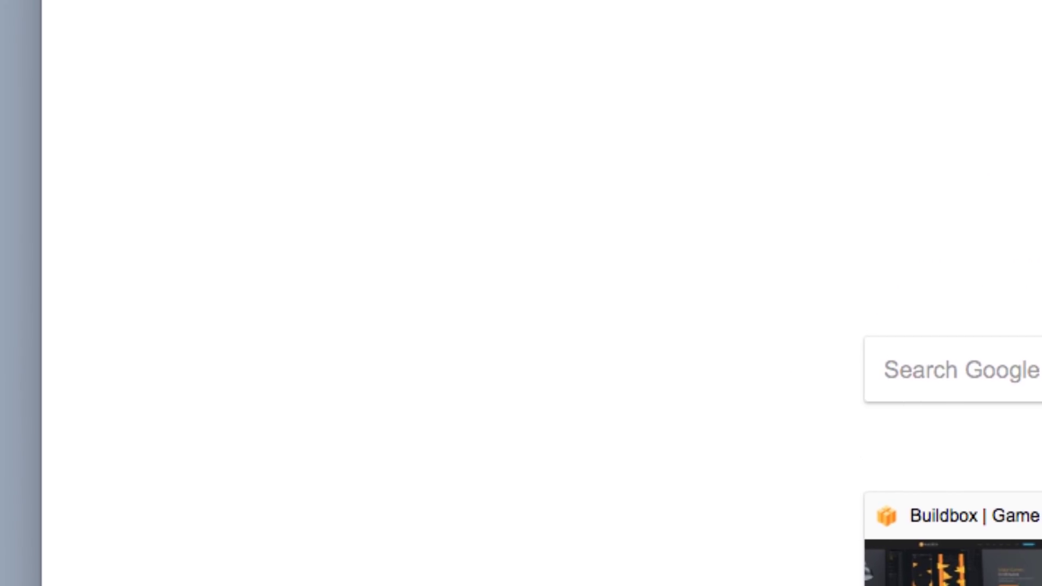
{"action": "key", "text": "Return"}
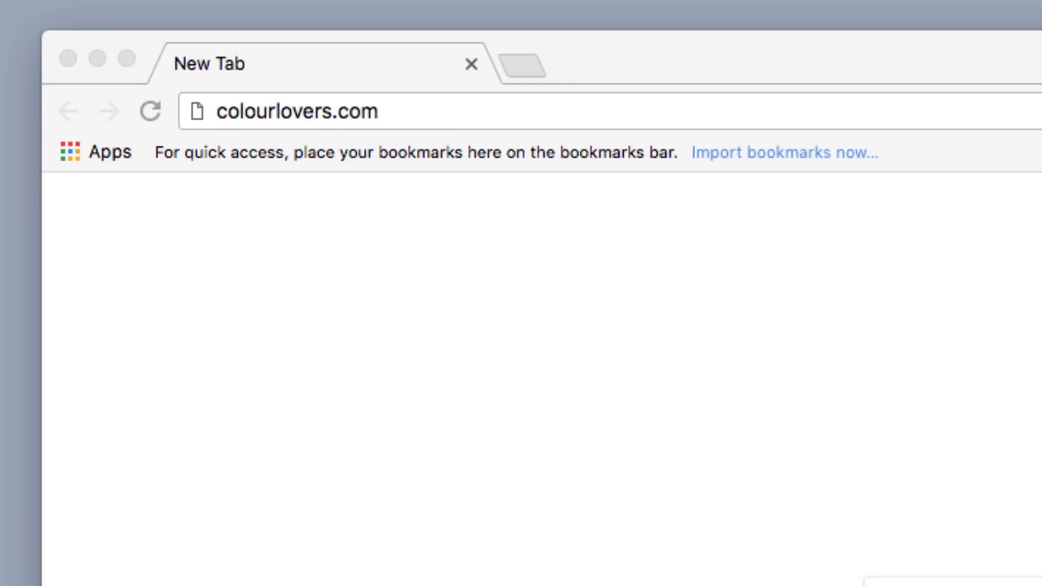
{"action": "left_click", "coordinate": [516, 106]}
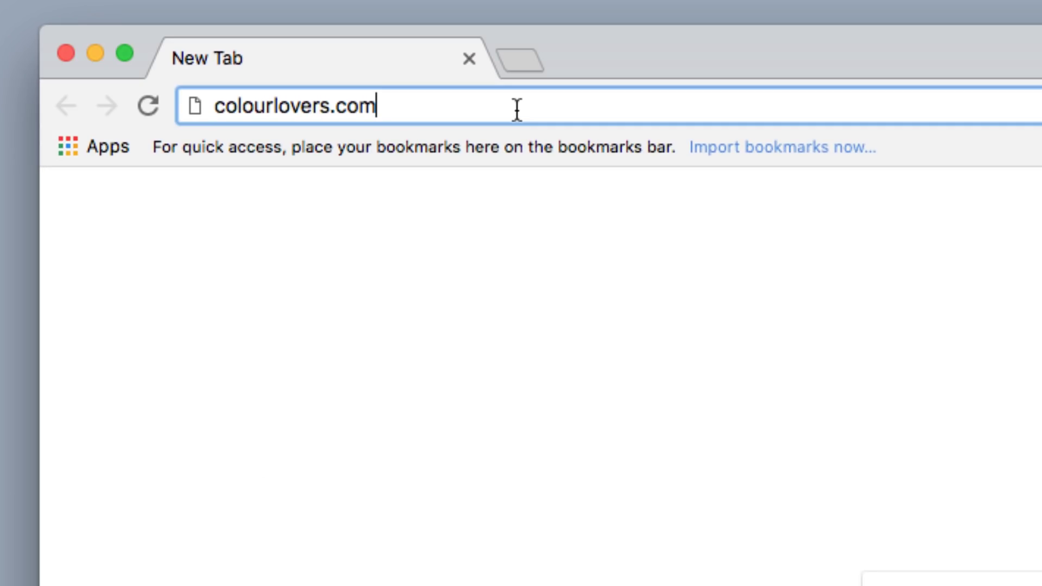
{"action": "key", "text": "Return"}
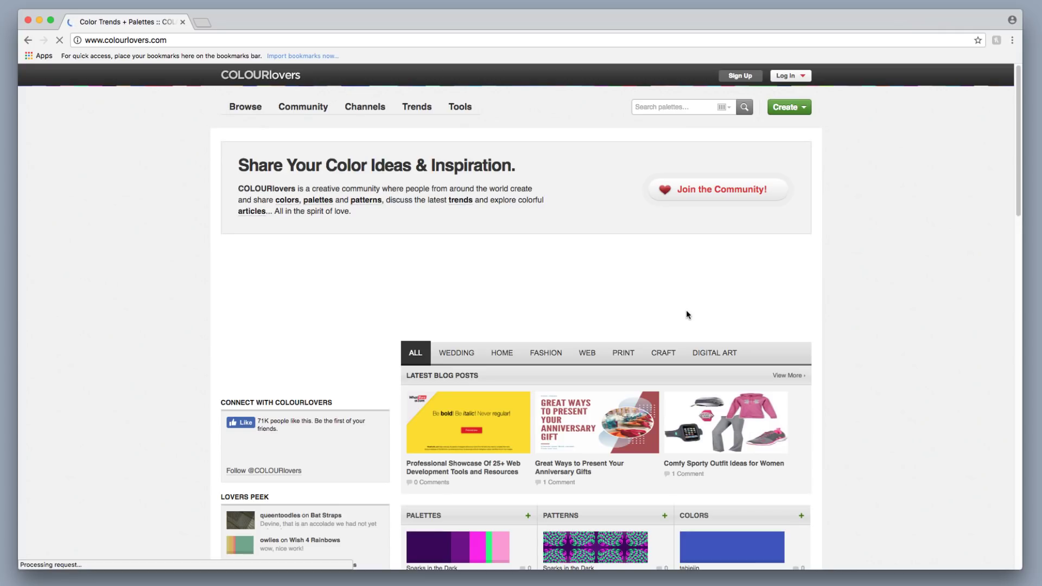
- Look over the COLOURlovers home page and search its palettes for "forest"
{"action": "scroll", "coordinate": [683, 310], "scroll_direction": "down", "scroll_amount": 9}
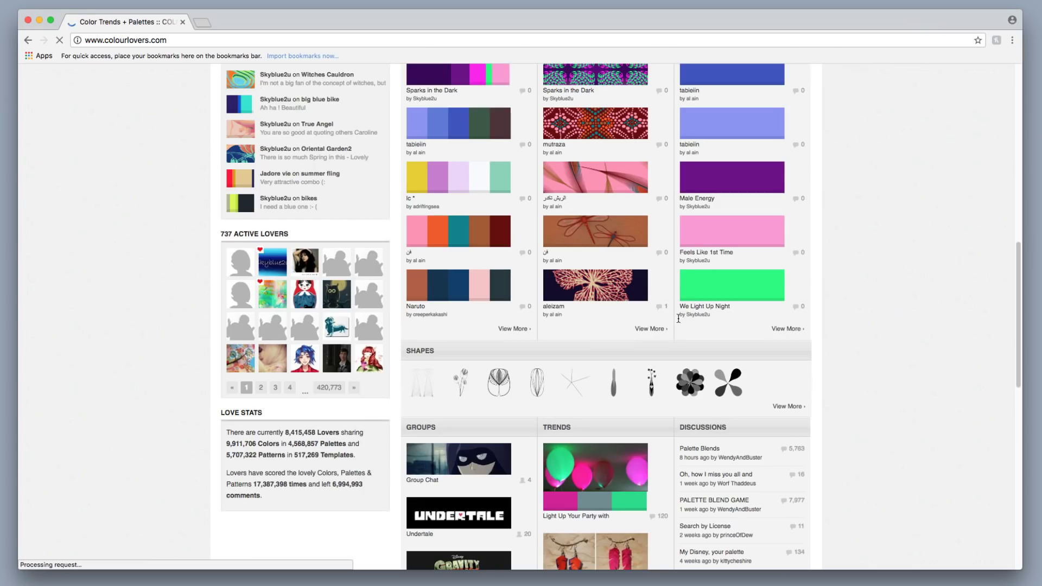
{"action": "scroll", "coordinate": [650, 312], "scroll_direction": "down", "scroll_amount": 1}
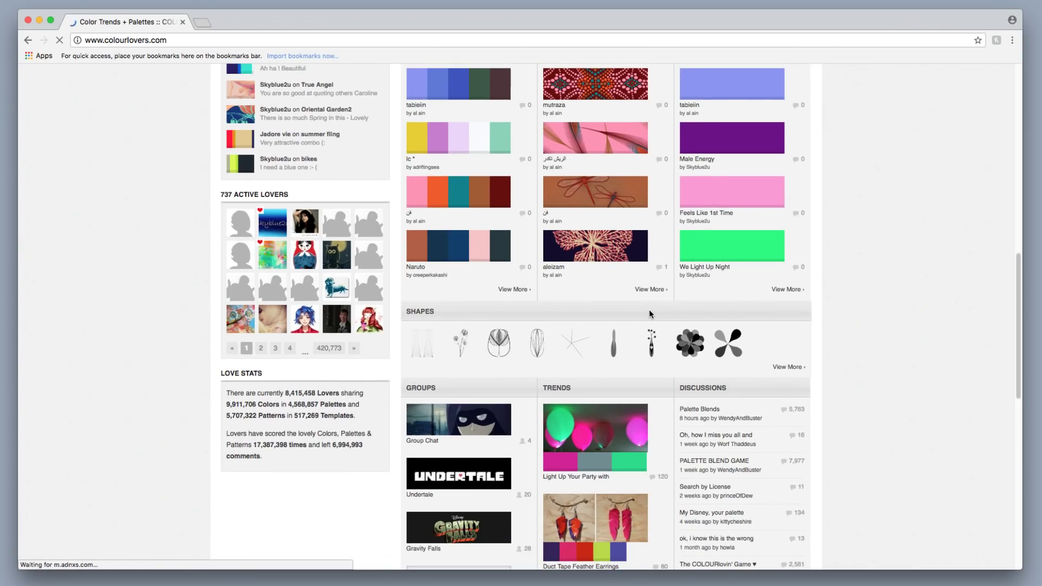
{"action": "scroll", "coordinate": [649, 313], "scroll_direction": "up", "scroll_amount": 6}
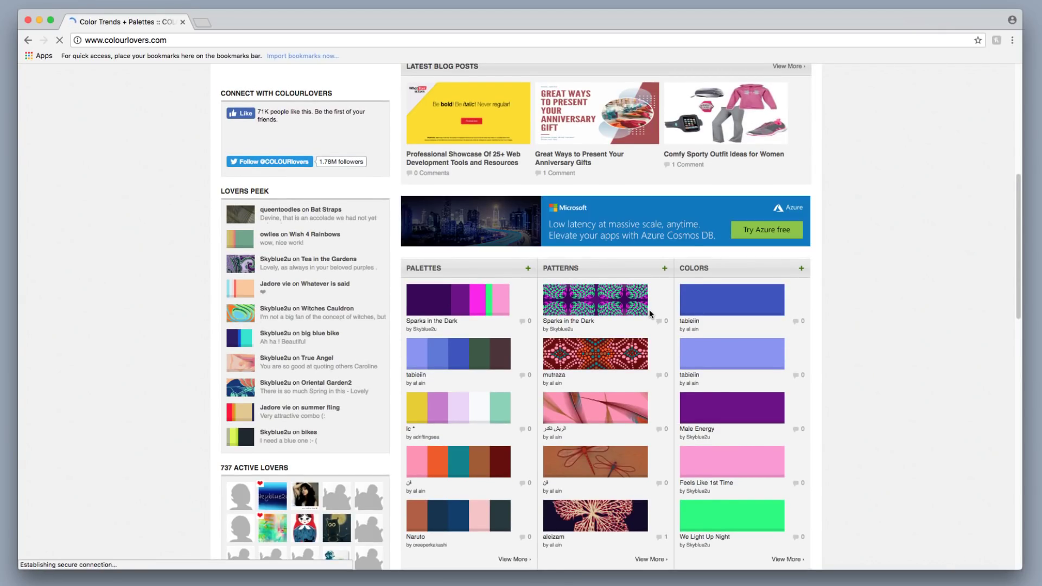
{"action": "scroll", "coordinate": [650, 309], "scroll_direction": "up", "scroll_amount": 5}
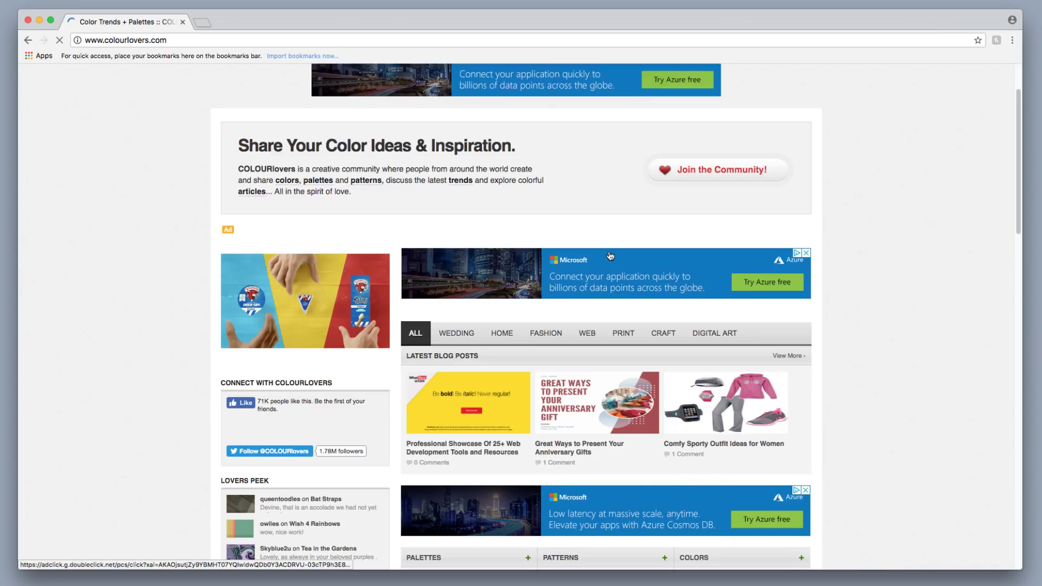
{"action": "scroll", "coordinate": [610, 257], "scroll_direction": "up", "scroll_amount": 2}
{"action": "left_click", "coordinate": [687, 107]}
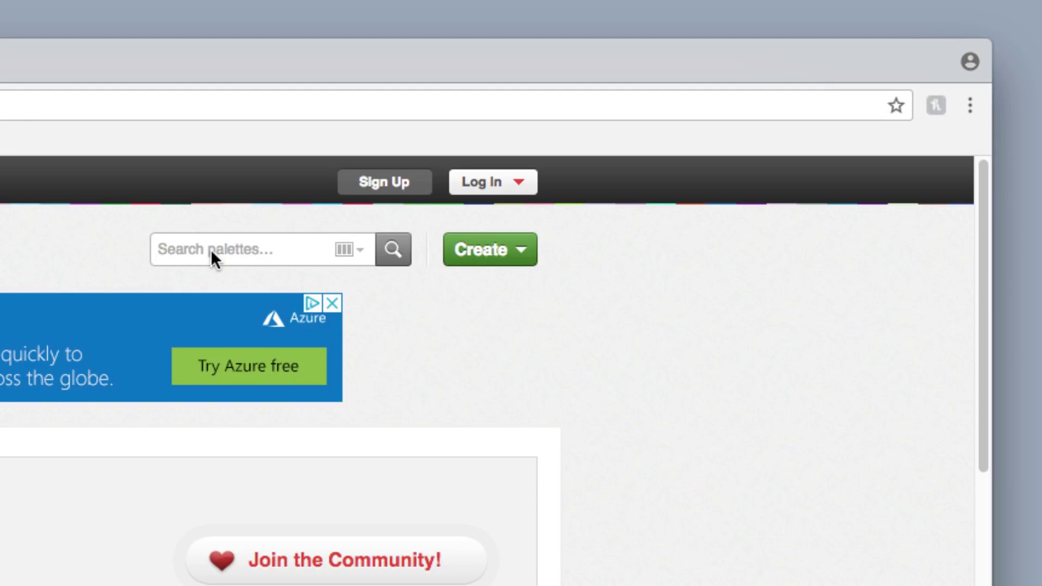
{"action": "left_click", "coordinate": [210, 250]}
{"action": "type", "text": "forest"}
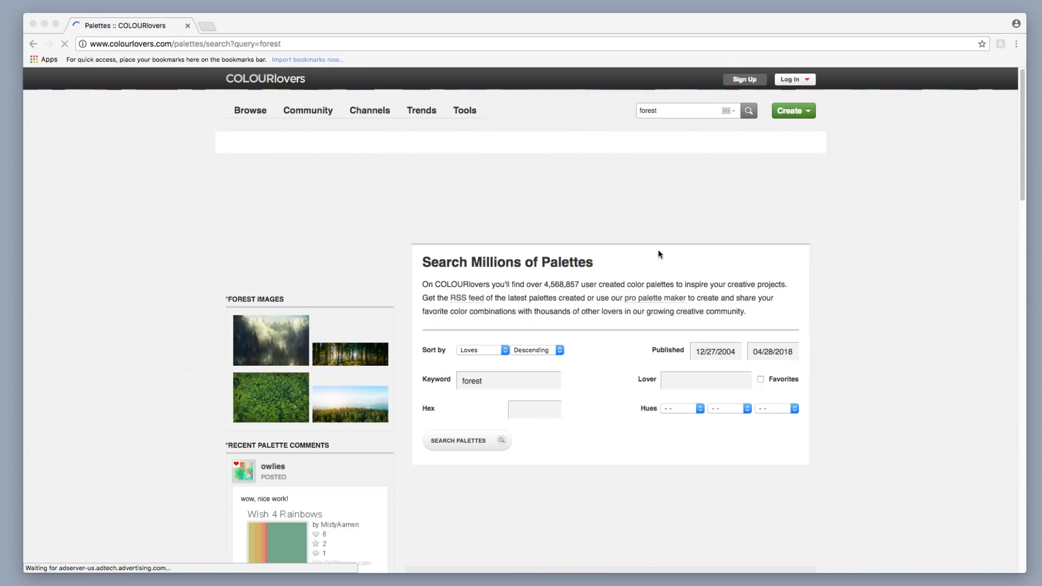
- Examine the forest palettes in the search results to compare their colour combinations
{"action": "scroll", "coordinate": [642, 297], "scroll_direction": "down", "scroll_amount": 3}
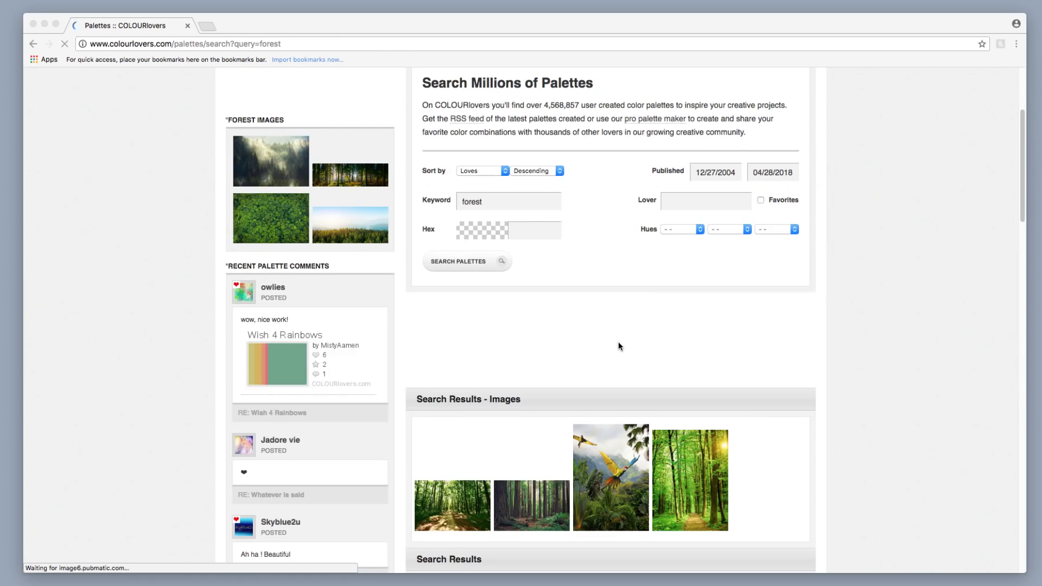
{"action": "scroll", "coordinate": [668, 312], "scroll_direction": "down", "scroll_amount": 5}
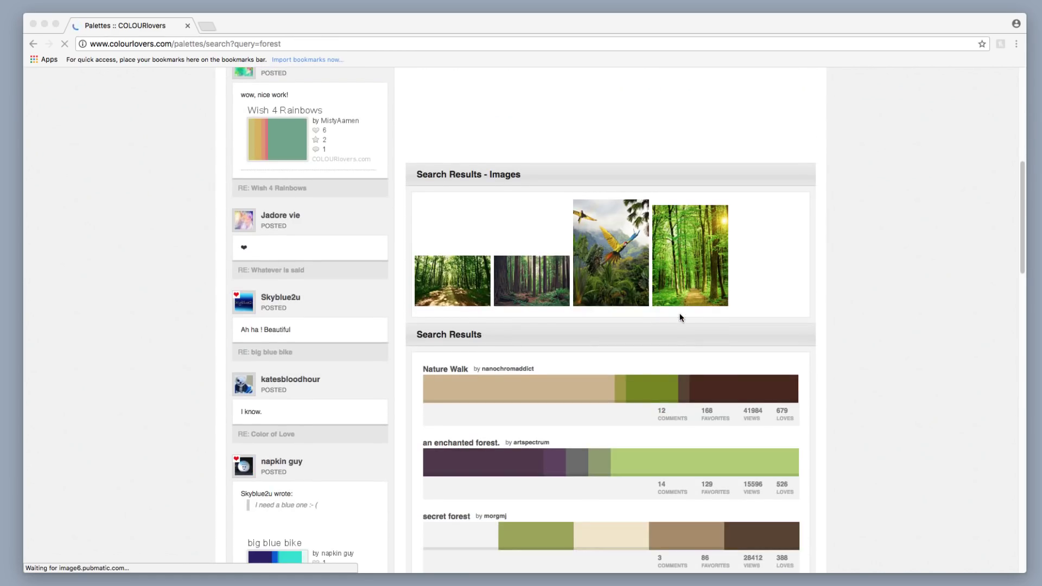
{"action": "scroll", "coordinate": [681, 318], "scroll_direction": "down", "scroll_amount": 1}
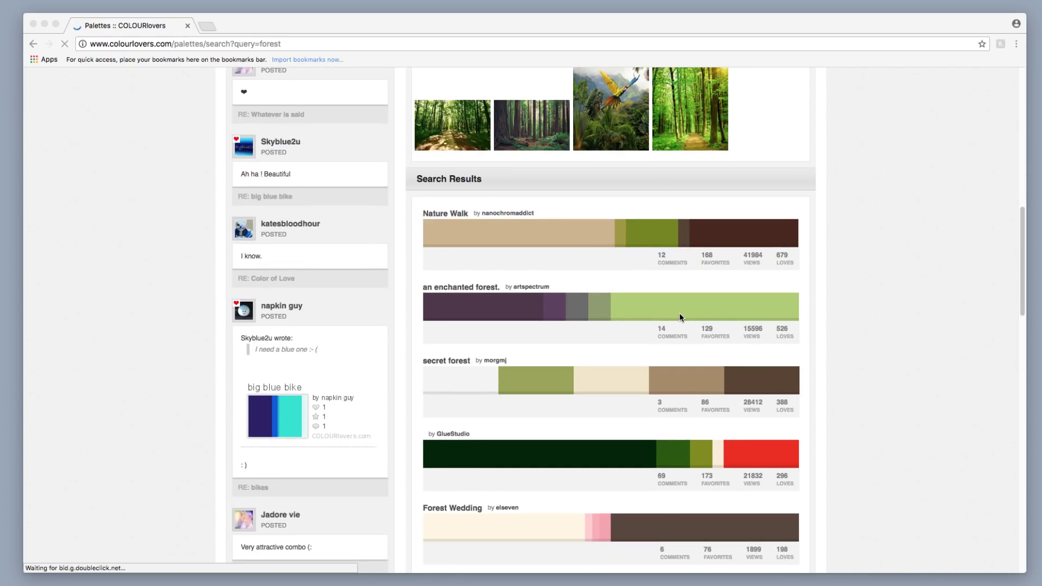
{"action": "scroll", "coordinate": [681, 317], "scroll_direction": "down", "scroll_amount": 1}
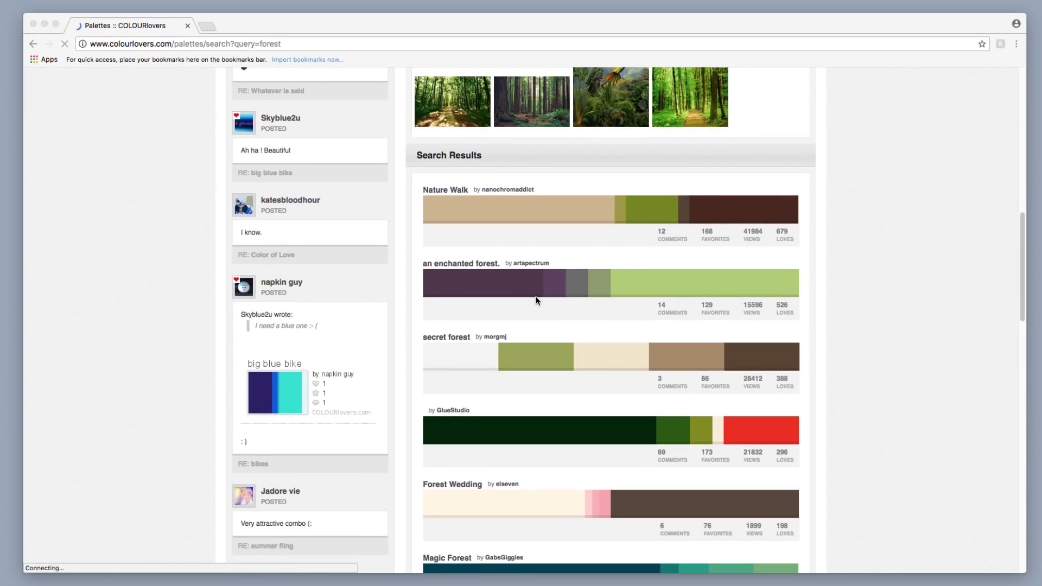
{"action": "scroll", "coordinate": [561, 319], "scroll_direction": "down", "scroll_amount": 2}
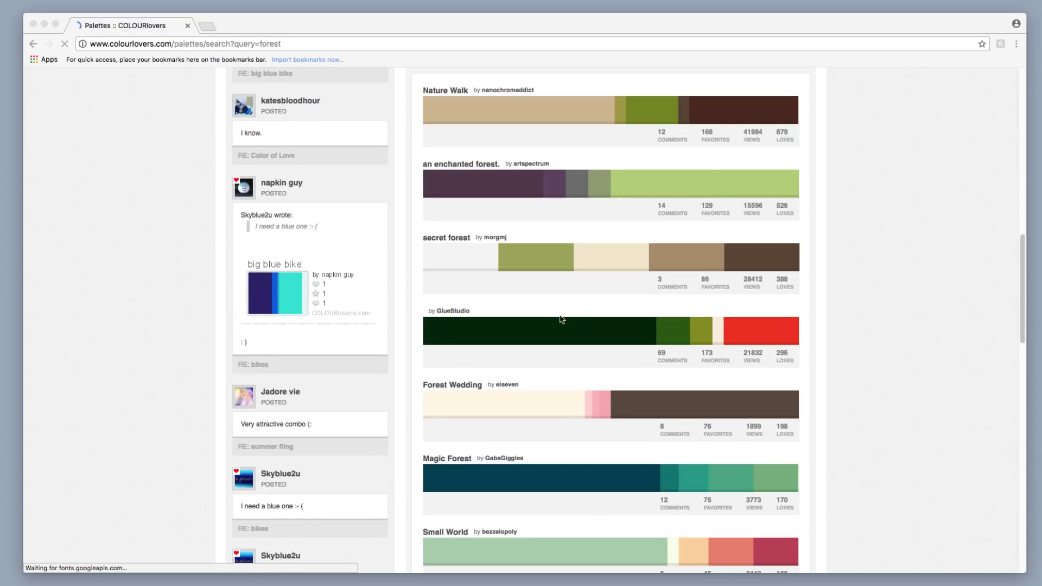
{"action": "scroll", "coordinate": [561, 318], "scroll_direction": "down", "scroll_amount": 2}
{"action": "scroll", "coordinate": [659, 380], "scroll_direction": "up", "scroll_amount": 2}
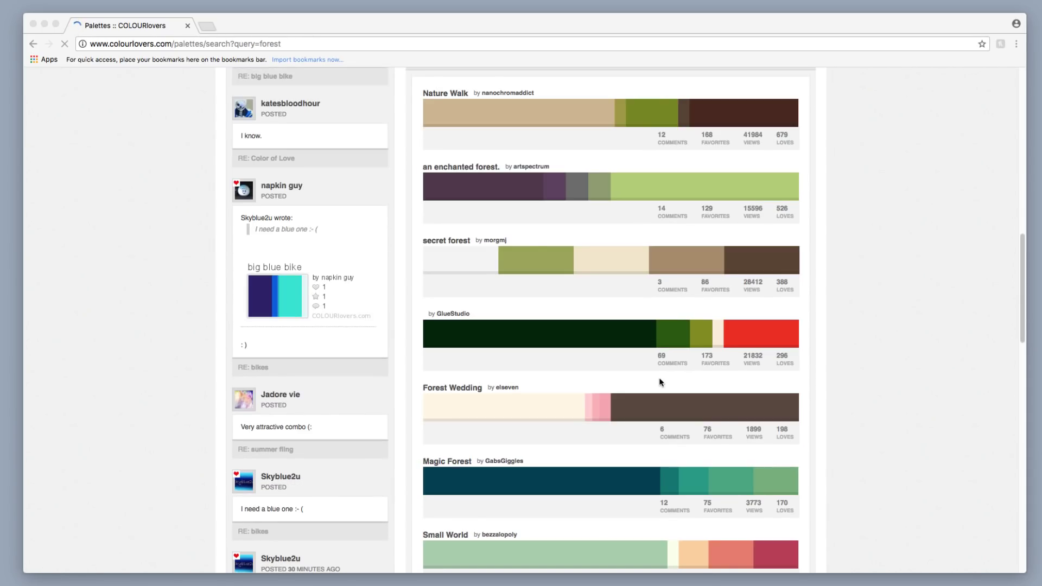
{"action": "scroll", "coordinate": [661, 351], "scroll_direction": "down", "scroll_amount": 2}
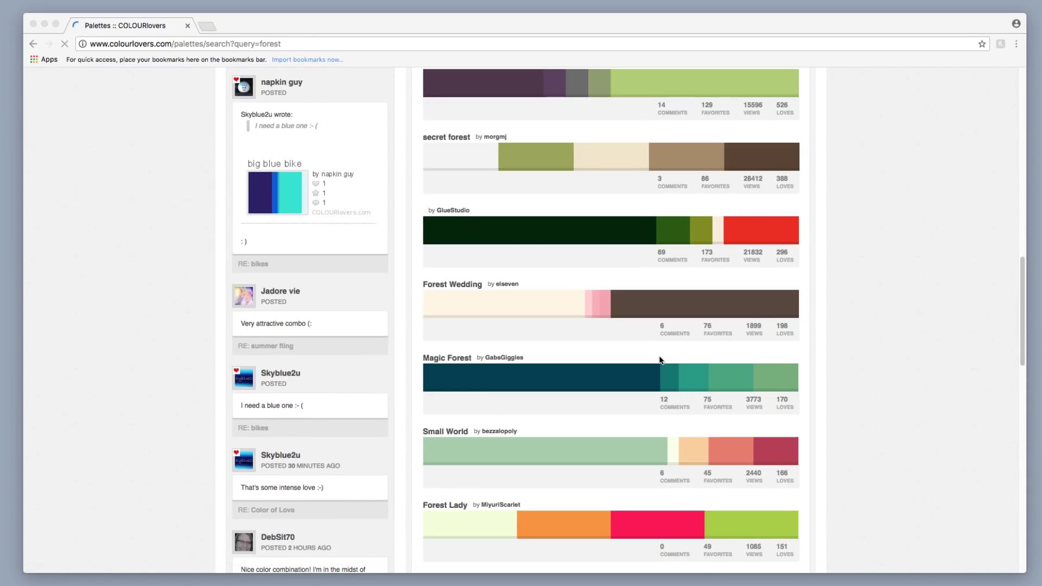
{"action": "scroll", "coordinate": [660, 359], "scroll_direction": "down", "scroll_amount": 5}
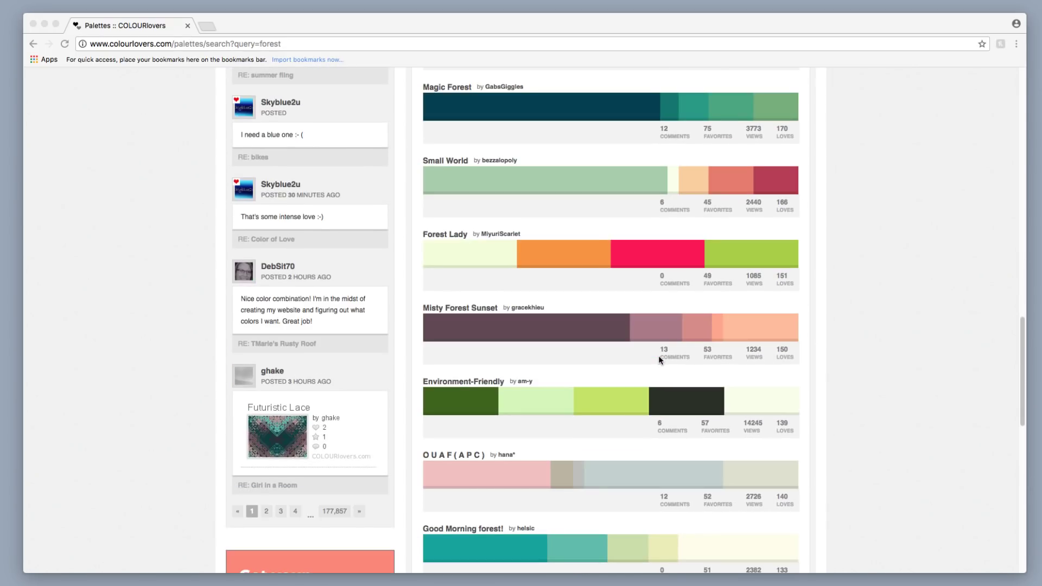
{"action": "scroll", "coordinate": [659, 356], "scroll_direction": "down", "scroll_amount": 1}
{"action": "scroll", "coordinate": [659, 356], "scroll_direction": "down", "scroll_amount": 2}
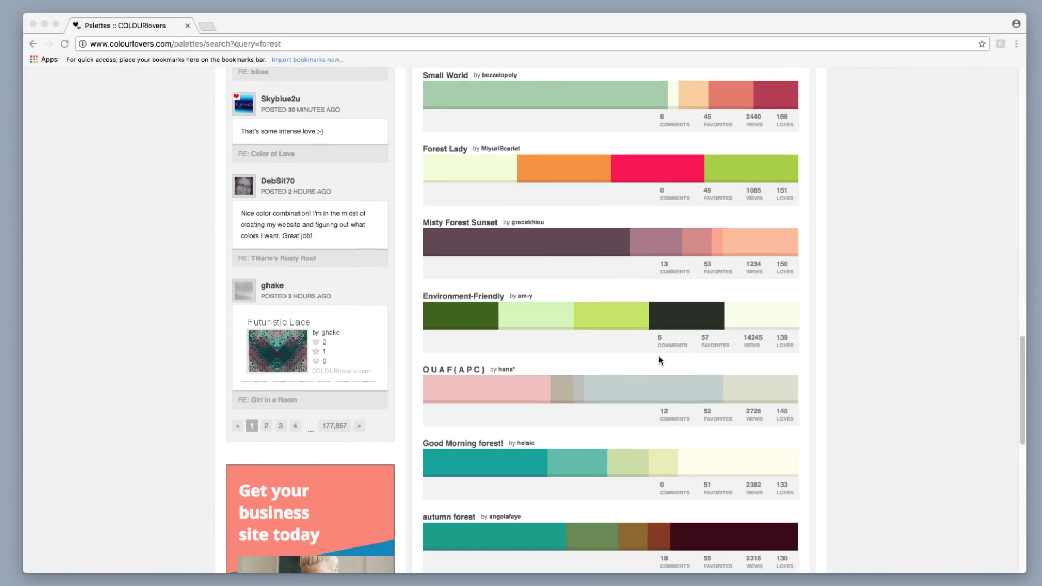
{"action": "scroll", "coordinate": [659, 356], "scroll_direction": "down", "scroll_amount": 1}
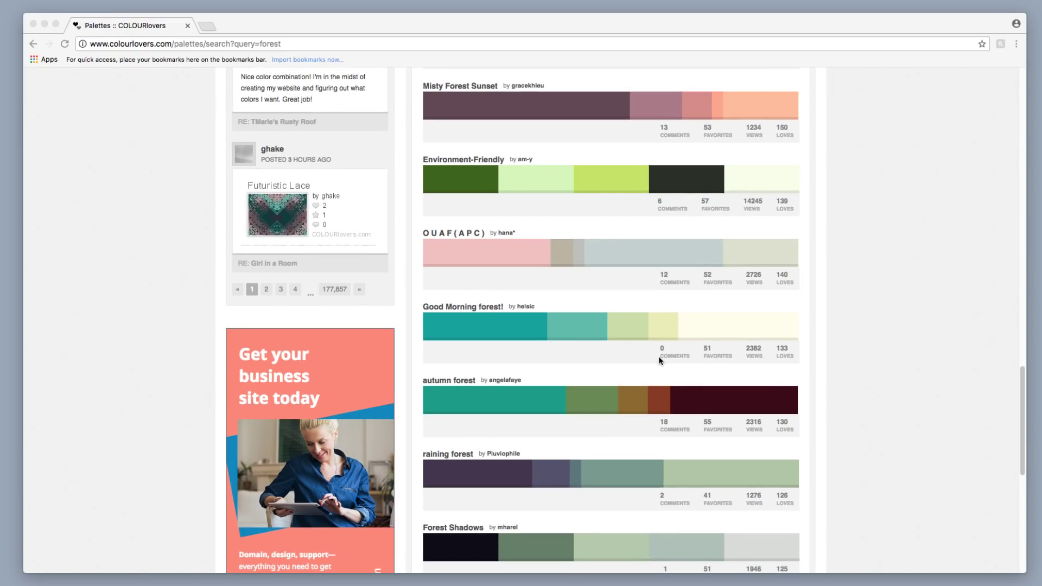
{"action": "scroll", "coordinate": [659, 356], "scroll_direction": "down", "scroll_amount": 3}
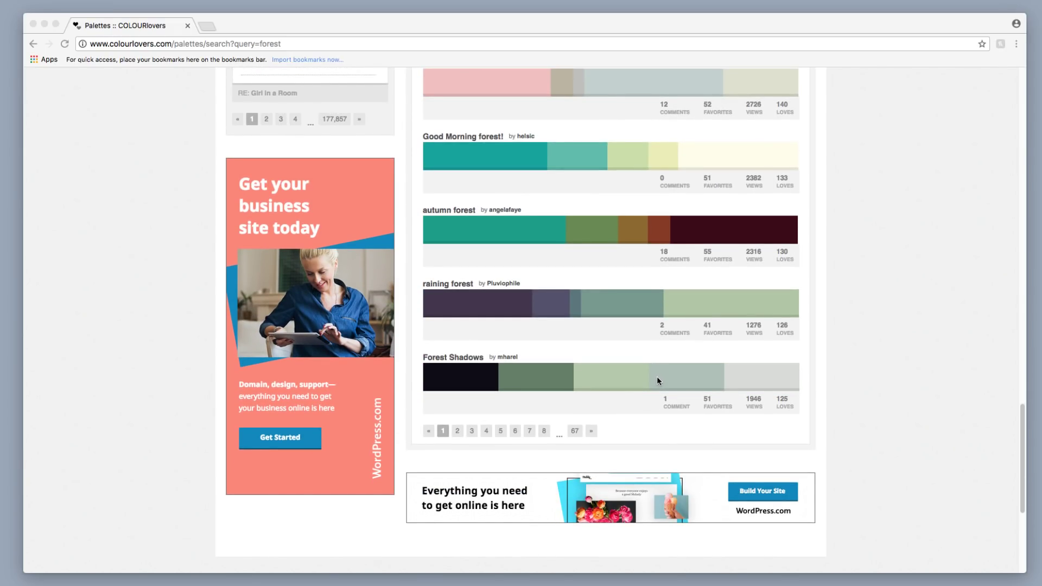
{"action": "scroll", "coordinate": [620, 372], "scroll_direction": "down", "scroll_amount": 1}
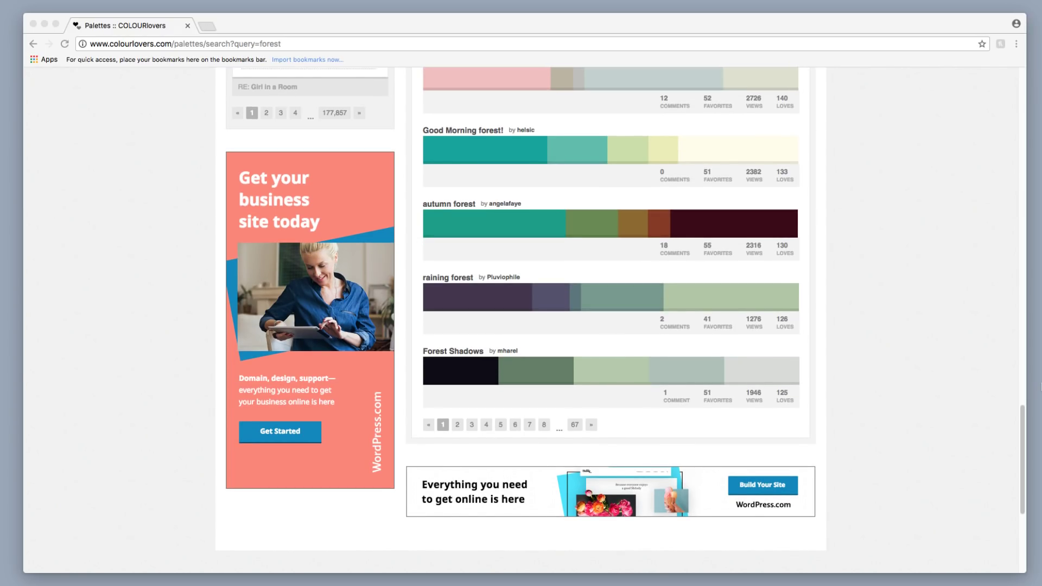
{"action": "scroll", "coordinate": [618, 311], "scroll_direction": "up", "scroll_amount": 9}
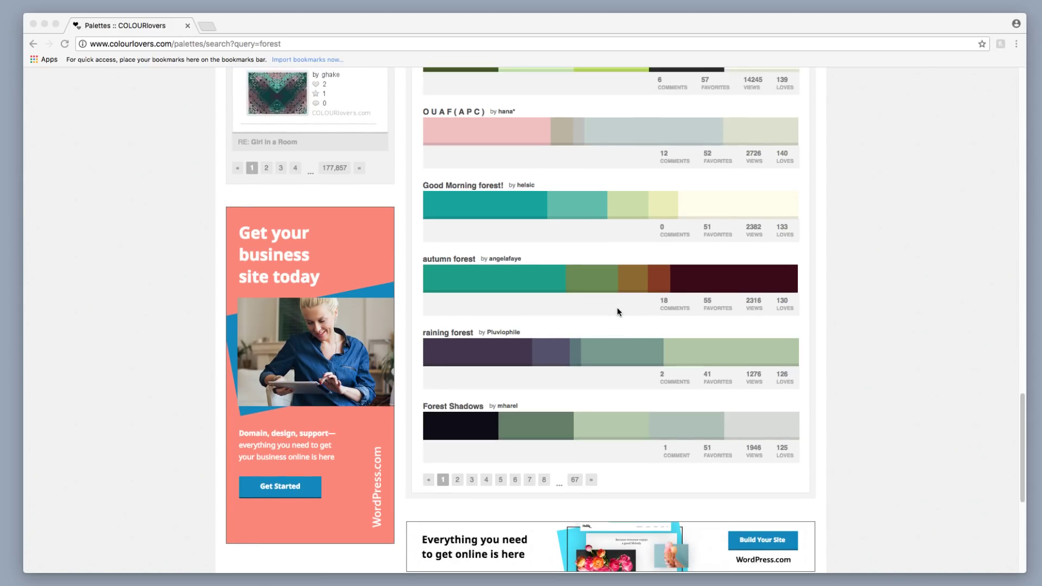
{"action": "scroll", "coordinate": [618, 307], "scroll_direction": "down", "scroll_amount": 1}
{"action": "scroll", "coordinate": [617, 307], "scroll_direction": "up", "scroll_amount": 7}
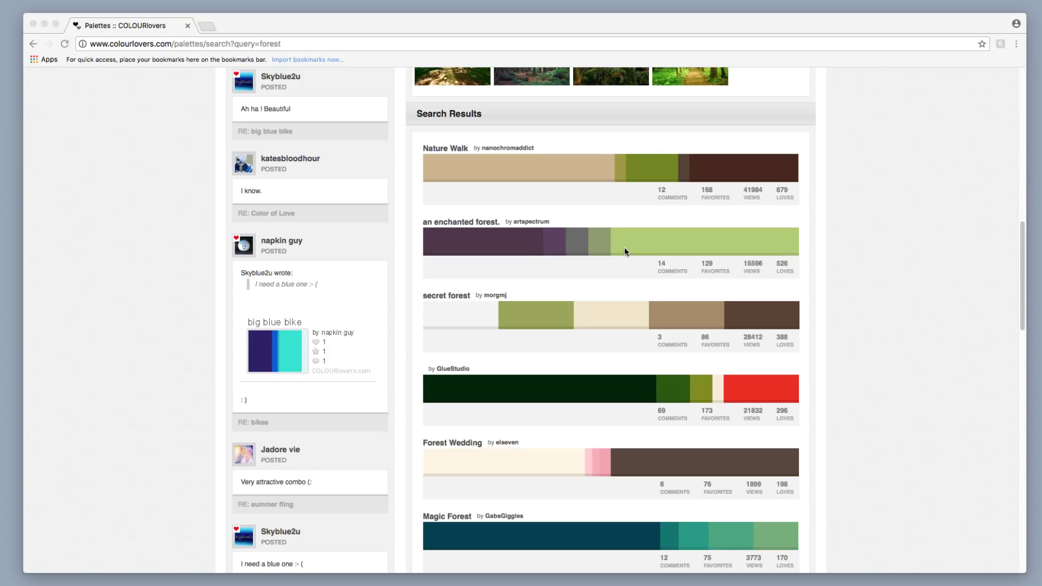
- Open the palette "an enchanted forest." and capture a screenshot of its colour swatches
{"action": "left_click", "coordinate": [469, 223]}
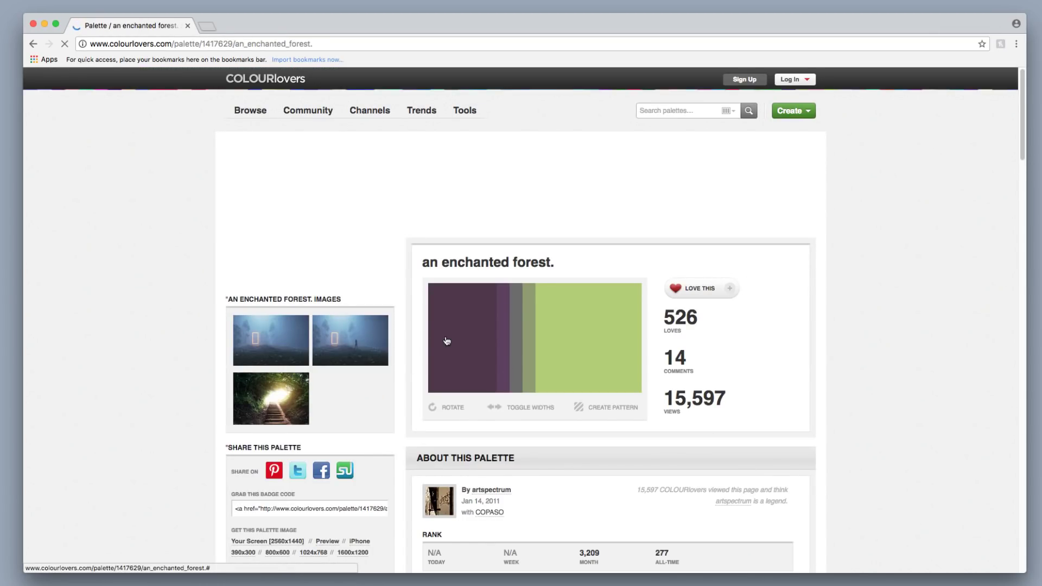
{"action": "key", "text": "super+shift+4"}
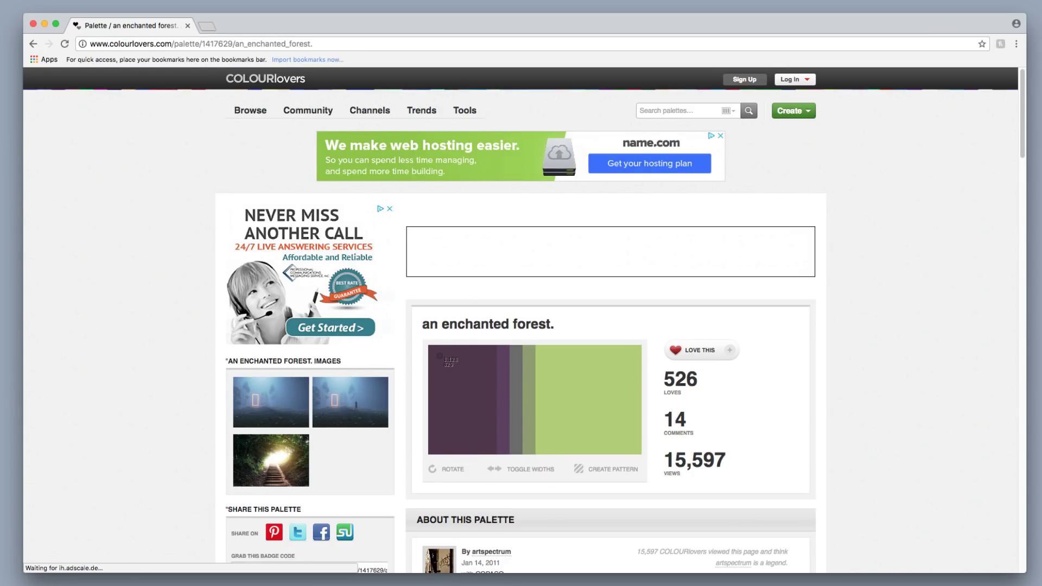
{"action": "left_click_drag", "start_coordinate": [437, 352], "coordinate": [630, 450]}
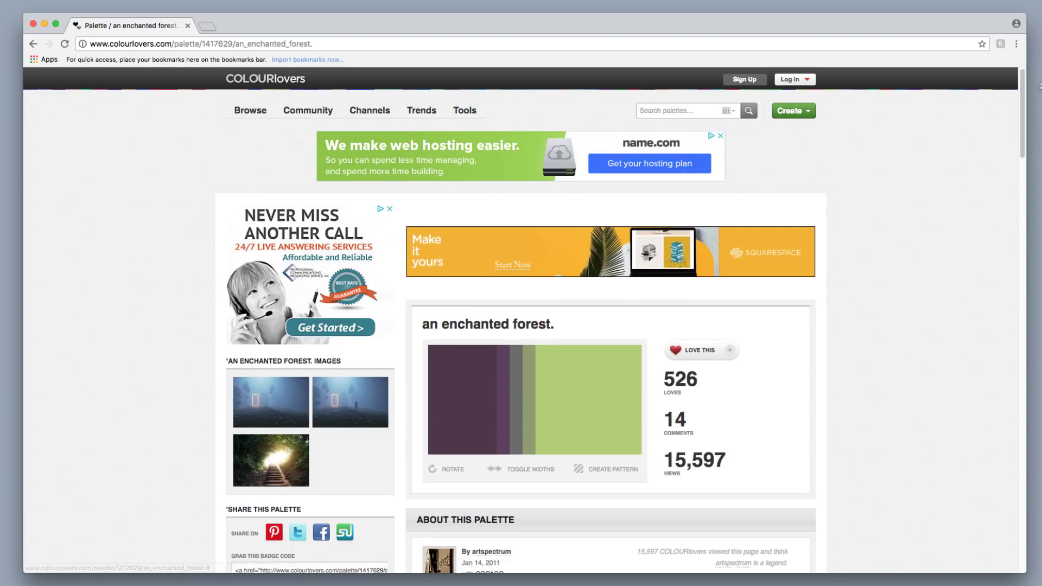
- Switch to Affinity Designer and create a portrait Letter (ANSI A) print document, 8.5 by 11 in at 300 DPI, in RGB/8
{"action": "left_click", "coordinate": [43, 25]}
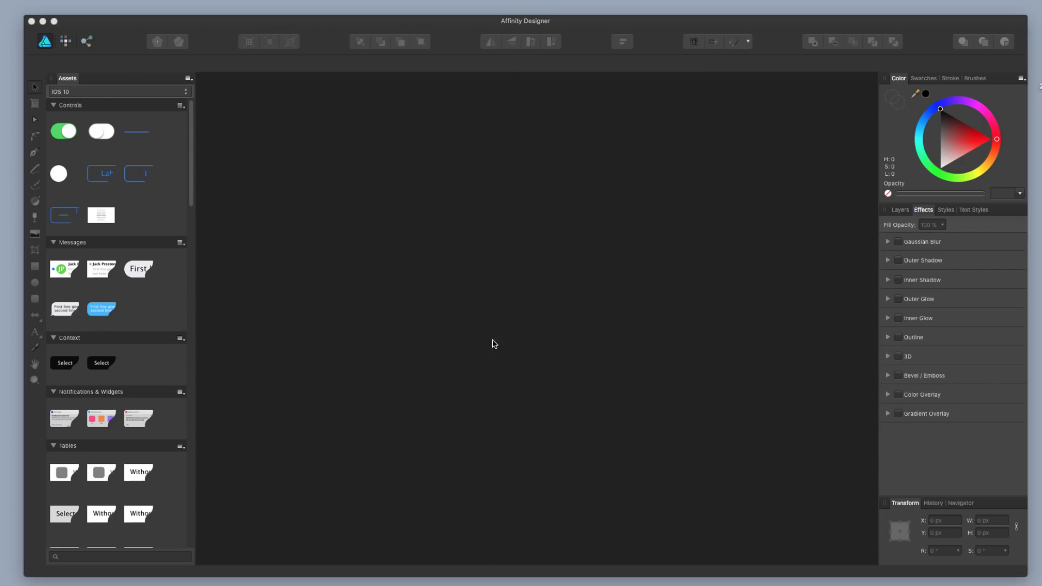
{"action": "left_click", "coordinate": [115, 52]}
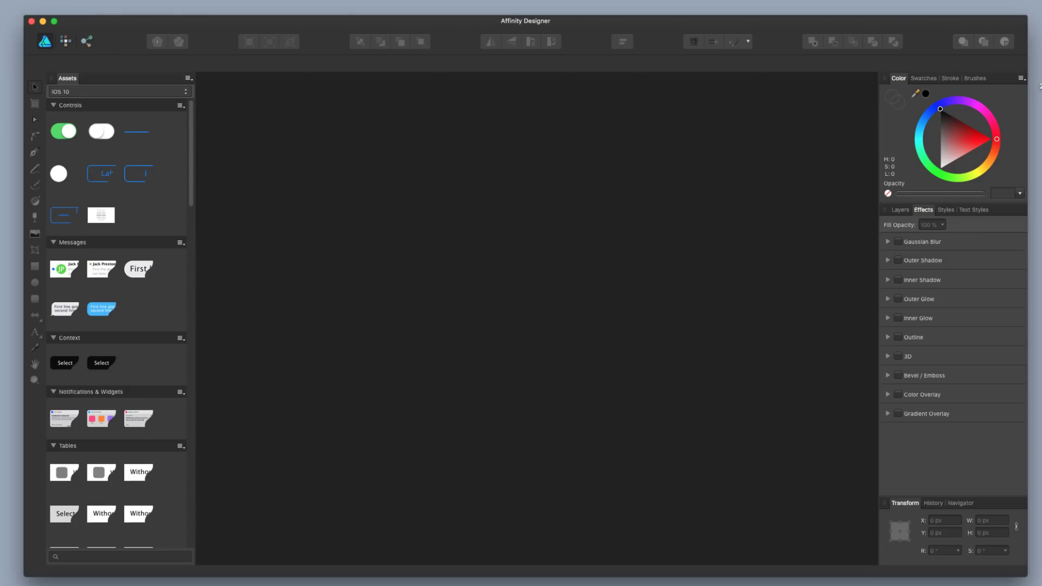
{"action": "key", "text": "super+n"}
{"action": "left_click", "coordinate": [113, 49]}
{"action": "left_click", "coordinate": [0, 0]}
{"action": "left_click", "coordinate": [0, 0]}
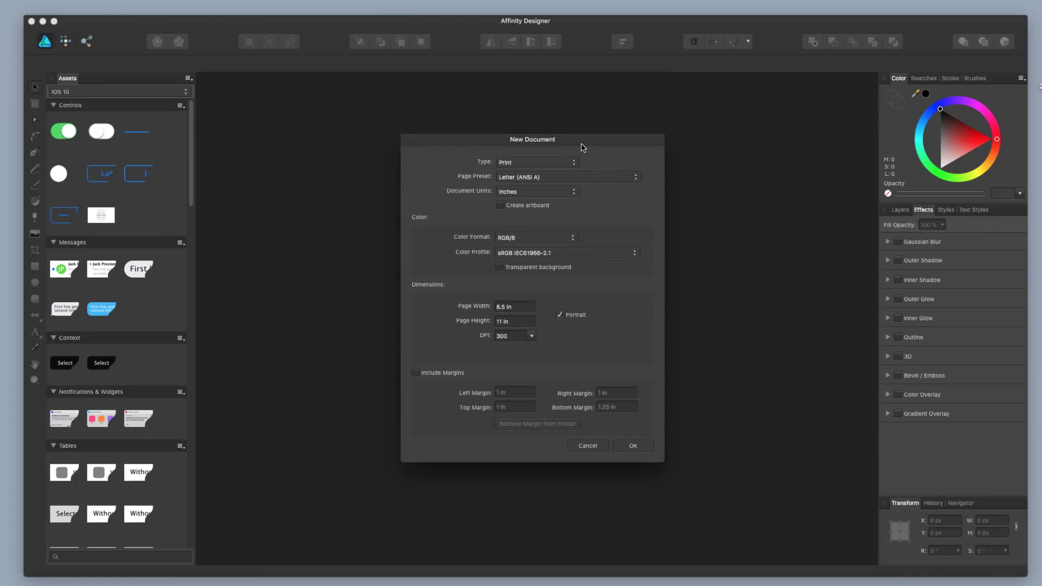
{"action": "left_click", "coordinate": [634, 446]}
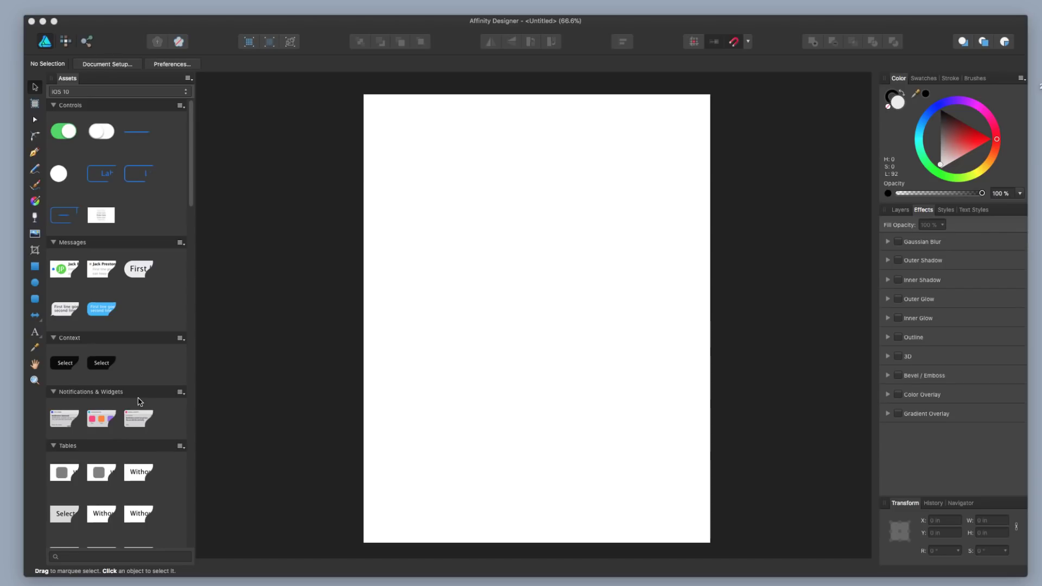
- Draw a light grey rectangle in the middle of the page, about 4.07 in wide and 6.39 in high
{"action": "left_click", "coordinate": [35, 266]}
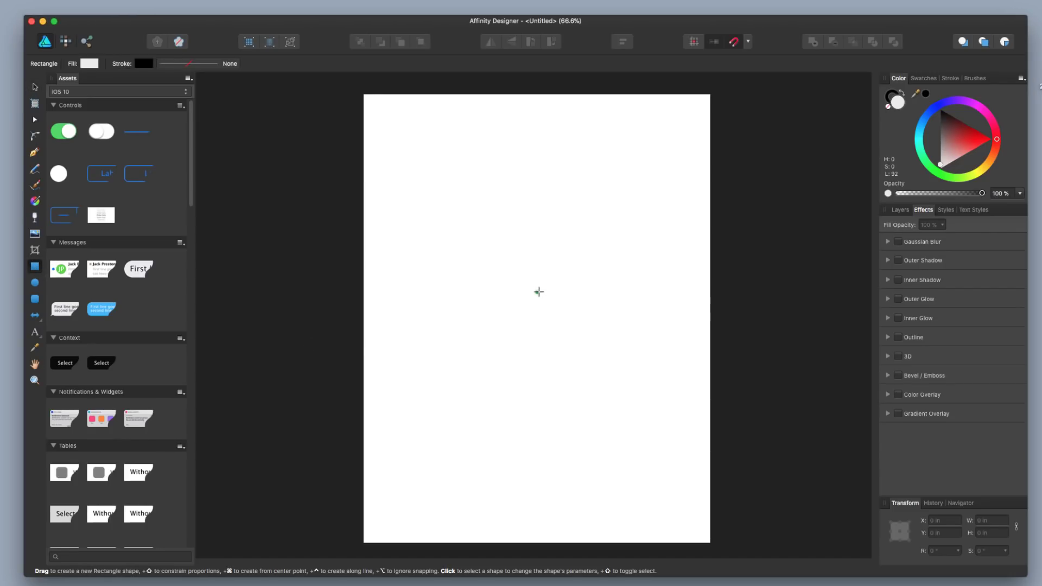
{"action": "mouse_move", "coordinate": [508, 226]}
{"action": "left_mouse_down"}
{"action": "mouse_move", "coordinate": [609, 352]}
{"action": "mouse_move", "coordinate": [657, 444]}
{"action": "mouse_move", "coordinate": [655, 470]}
{"action": "left_mouse_up"}
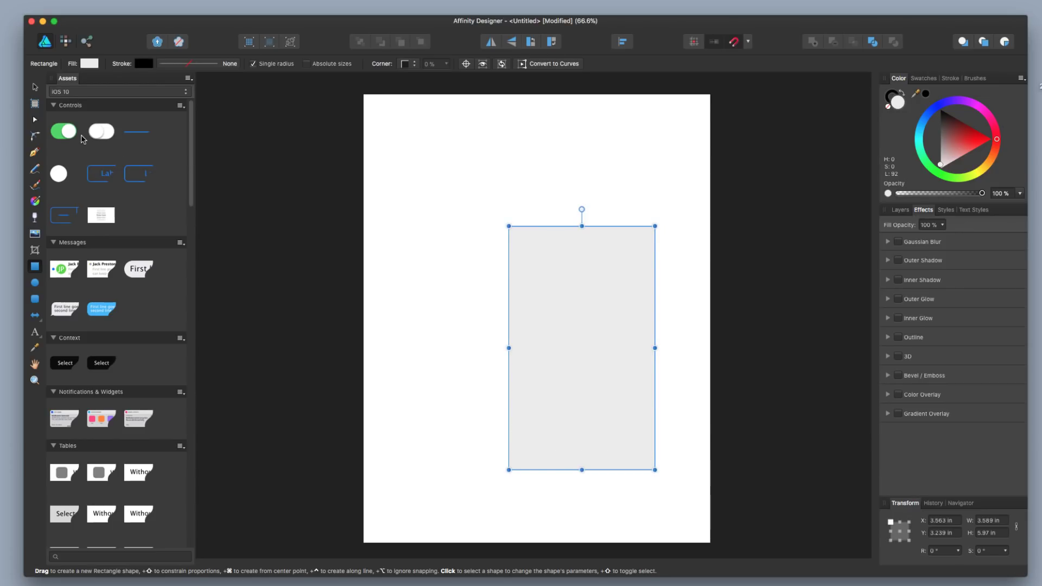
{"action": "left_click", "coordinate": [35, 88]}
{"action": "left_click_drag", "start_coordinate": [549, 339], "coordinate": [513, 293]}
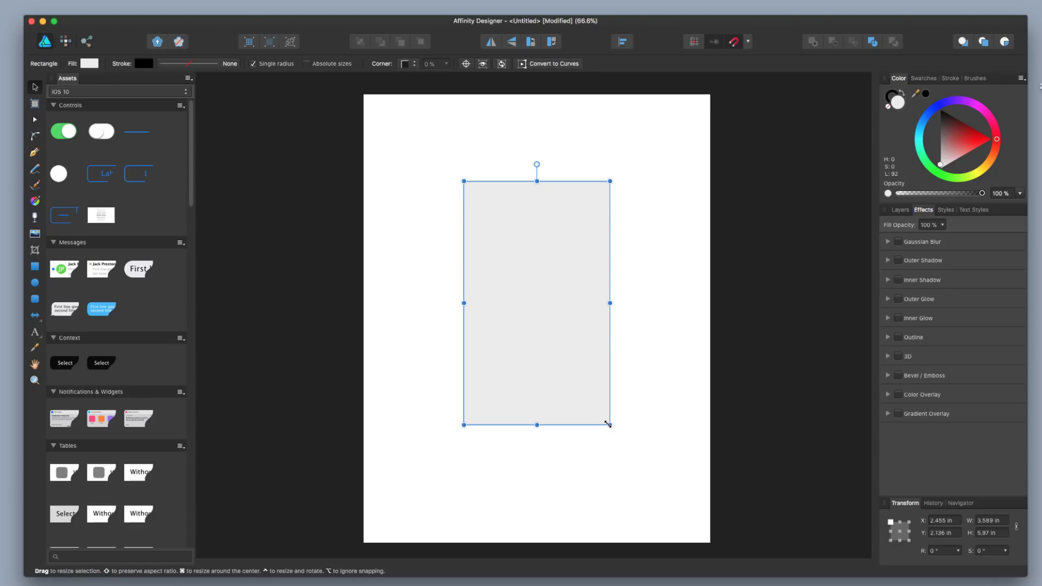
{"action": "left_click_drag", "start_coordinate": [611, 425], "coordinate": [628, 442]}
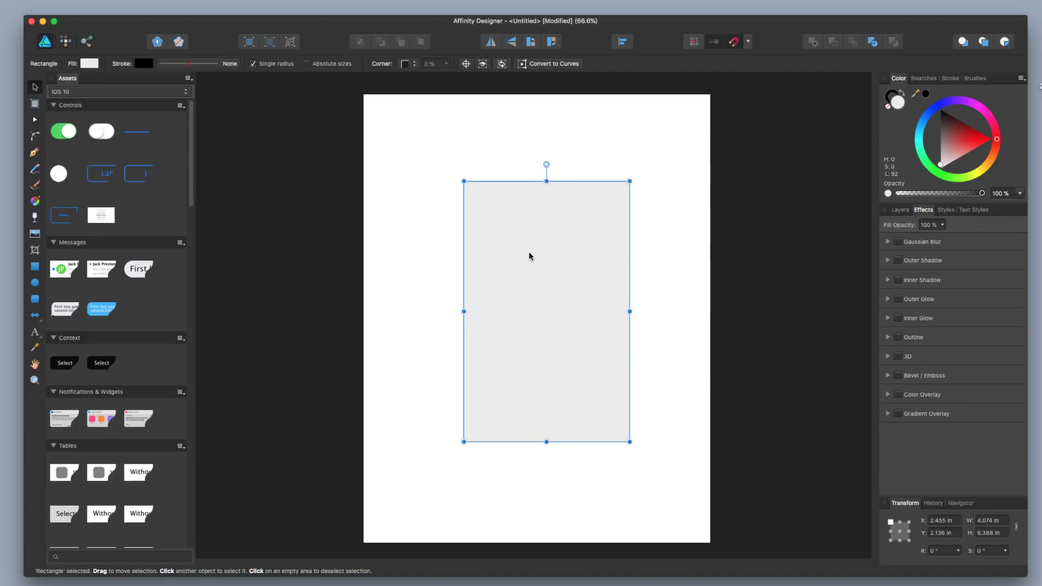
- Place the palette screenshot on the page beside the grey rectangle, against the page's left edge, and narrow it to about 2.38 in wide
{"action": "scroll", "coordinate": [532, 251], "scroll_direction": "up", "scroll_amount": 5, "text": "ctrl"}
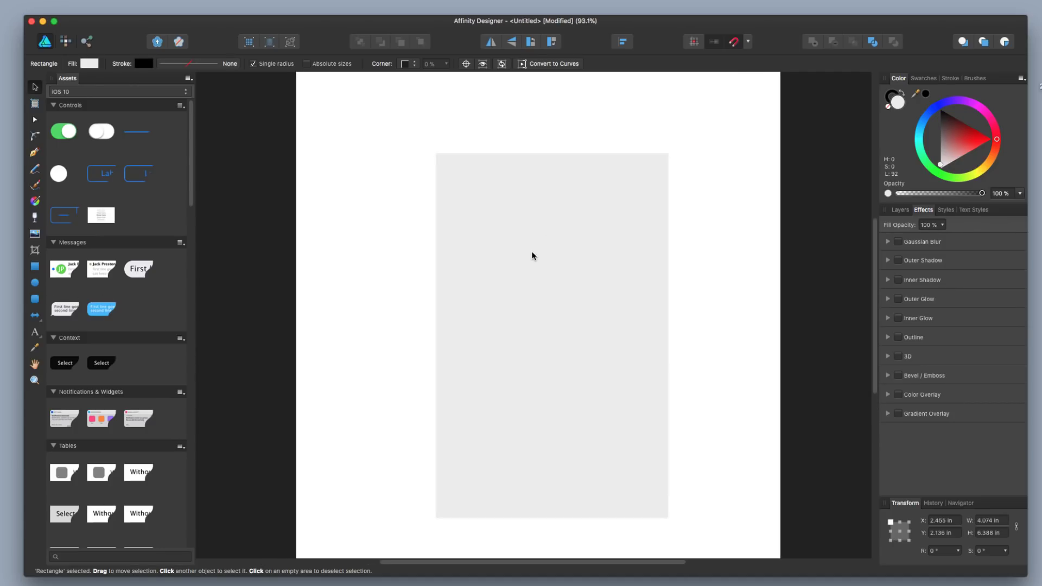
{"action": "key", "text": "space"}
{"action": "left_click_drag", "start_coordinate": [541, 315], "coordinate": [489, 230]}
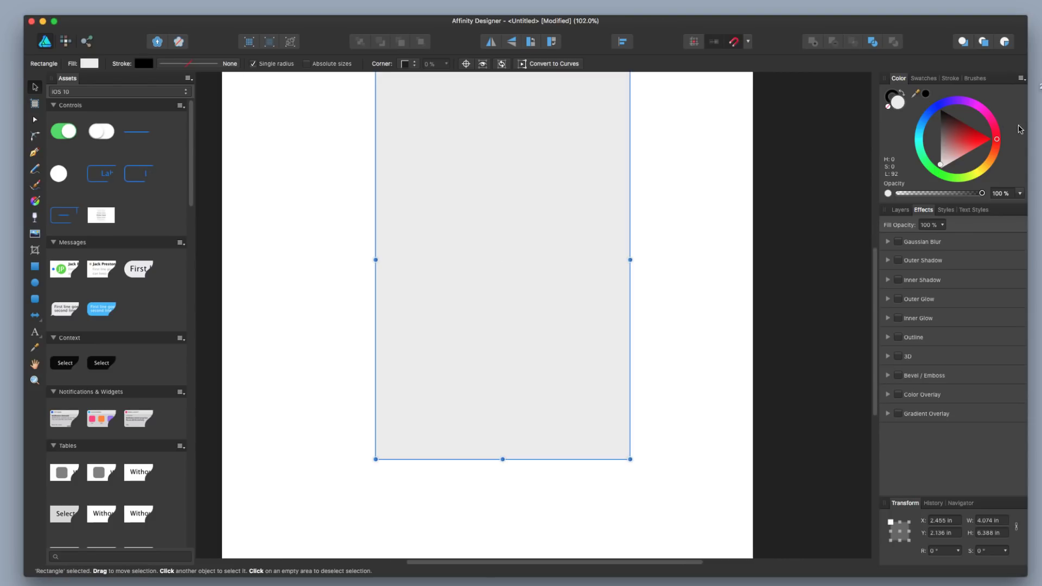
{"action": "left_click_drag", "start_coordinate": [1039, 86], "coordinate": [707, 381]}
{"action": "left_click_drag", "start_coordinate": [692, 285], "coordinate": [438, 311]}
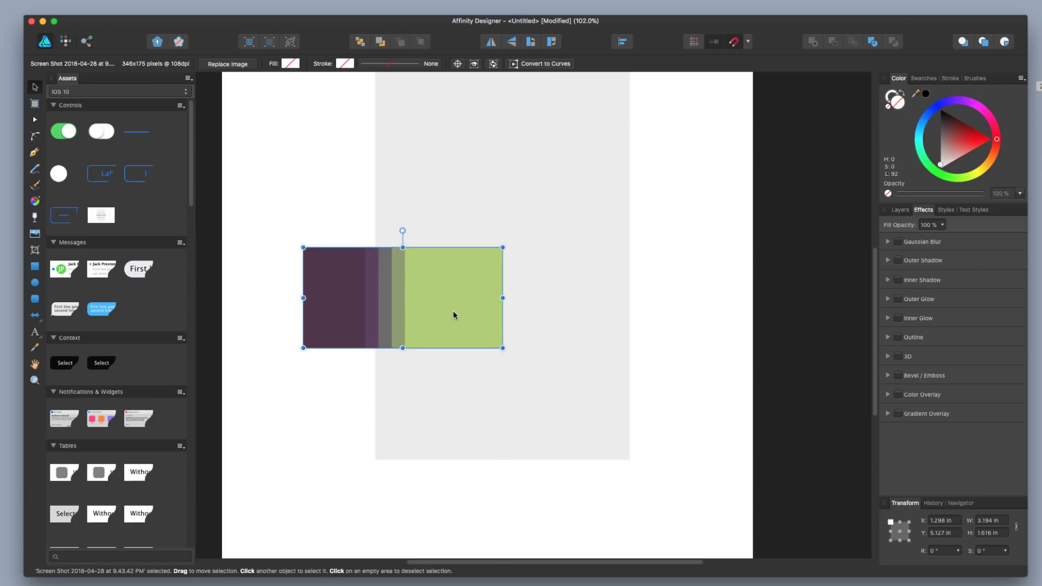
{"action": "left_click", "coordinate": [542, 295]}
{"action": "left_click_drag", "start_coordinate": [542, 295], "coordinate": [532, 350]}
{"action": "left_click", "coordinate": [348, 372]}
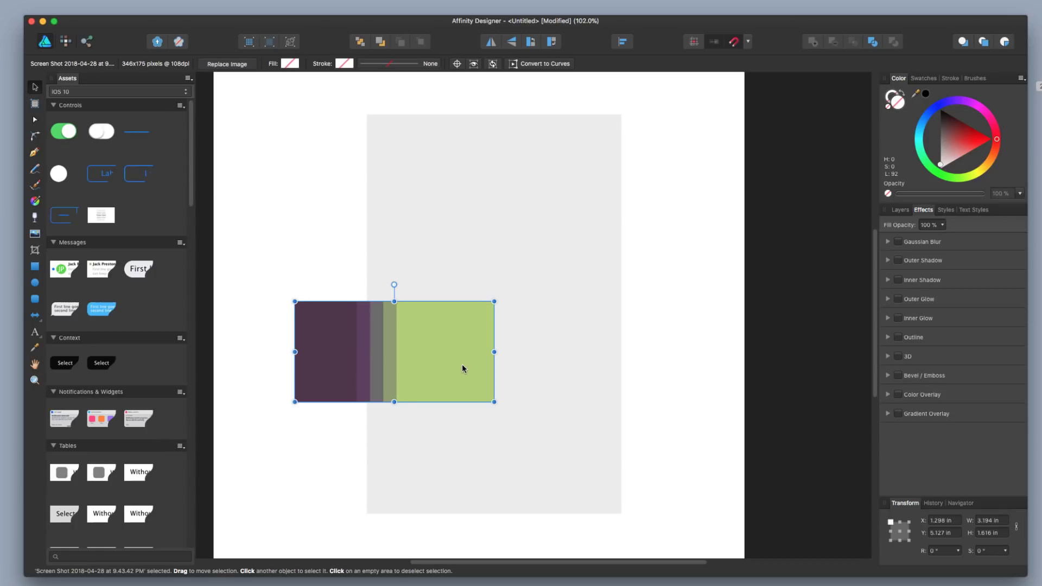
{"action": "left_click_drag", "start_coordinate": [454, 370], "coordinate": [363, 266]}
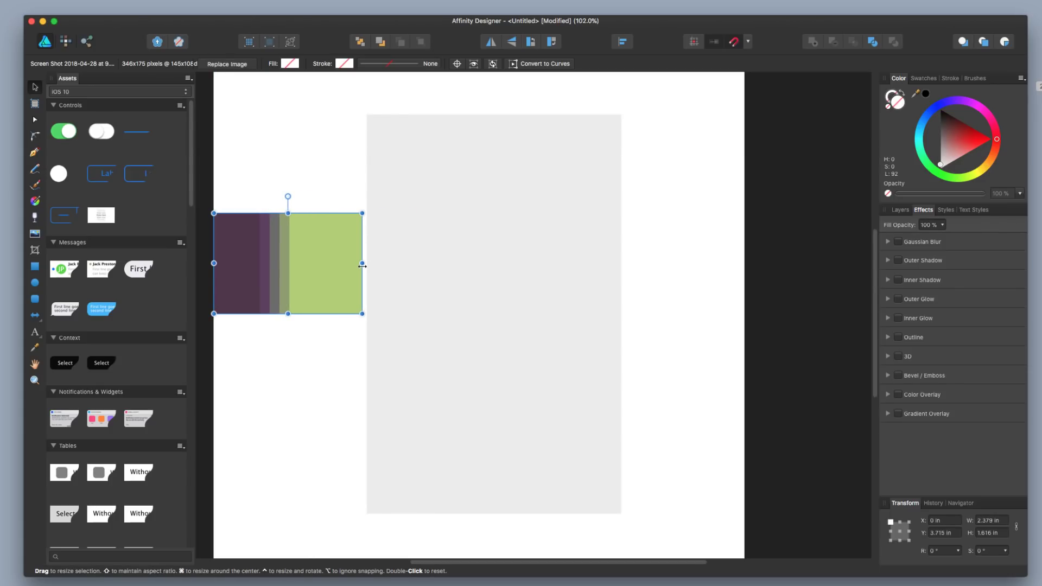
- Draw a rectangle about 1.08 by 1.69 in over the grey one and fill it with the palette's light green
{"action": "left_click", "coordinate": [34, 267]}
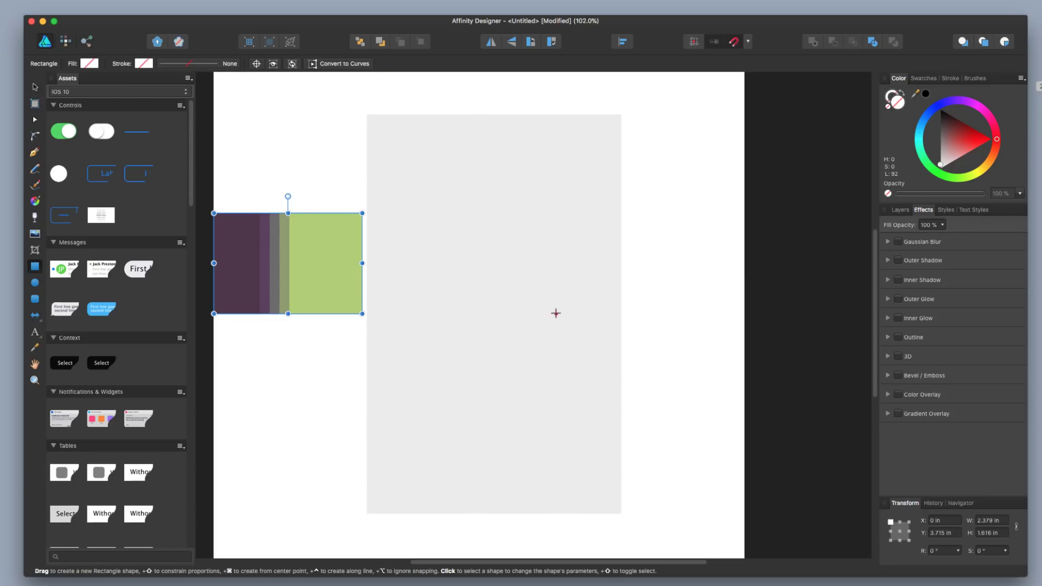
{"action": "left_click_drag", "start_coordinate": [538, 292], "coordinate": [606, 397]}
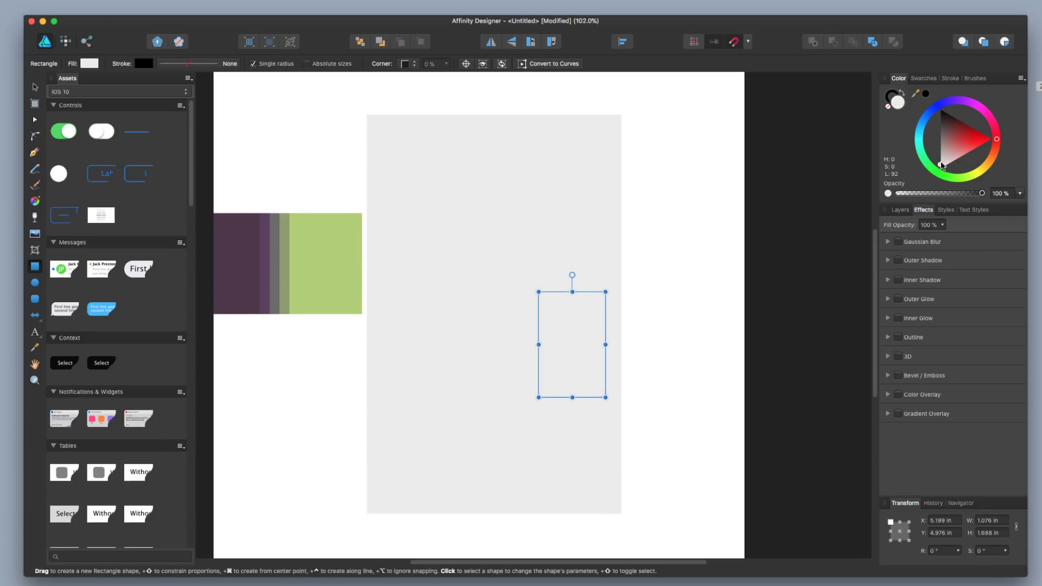
{"action": "left_click", "coordinate": [35, 349]}
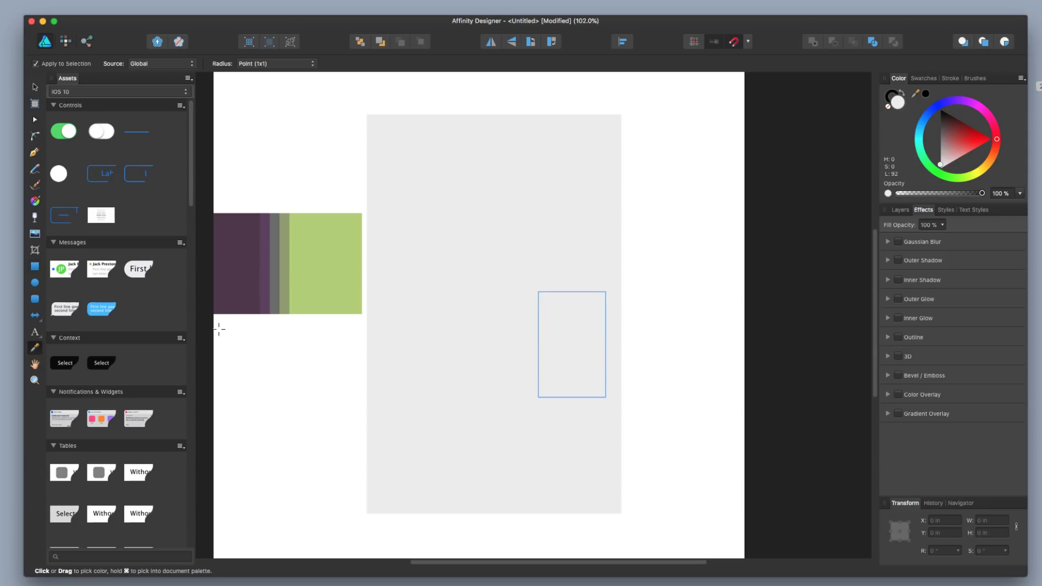
{"action": "left_click", "coordinate": [310, 253]}
- Align the light green rectangle with the grey rectangle's upper left corner and enlarge it to cover the grey one completely
{"action": "left_click", "coordinate": [34, 87]}
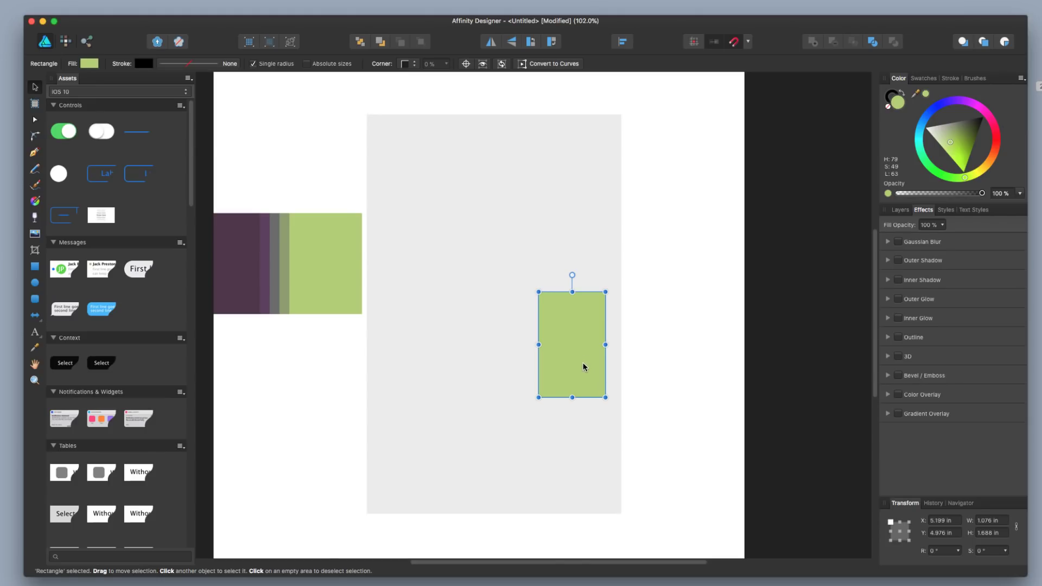
{"action": "left_click_drag", "start_coordinate": [558, 321], "coordinate": [389, 146]}
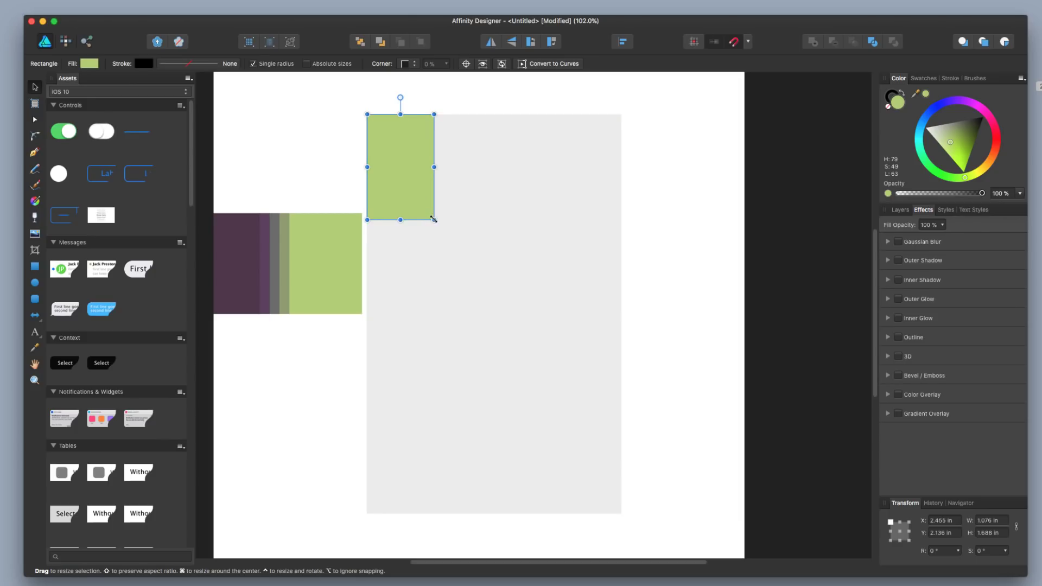
{"action": "left_click_drag", "start_coordinate": [434, 220], "coordinate": [623, 513]}
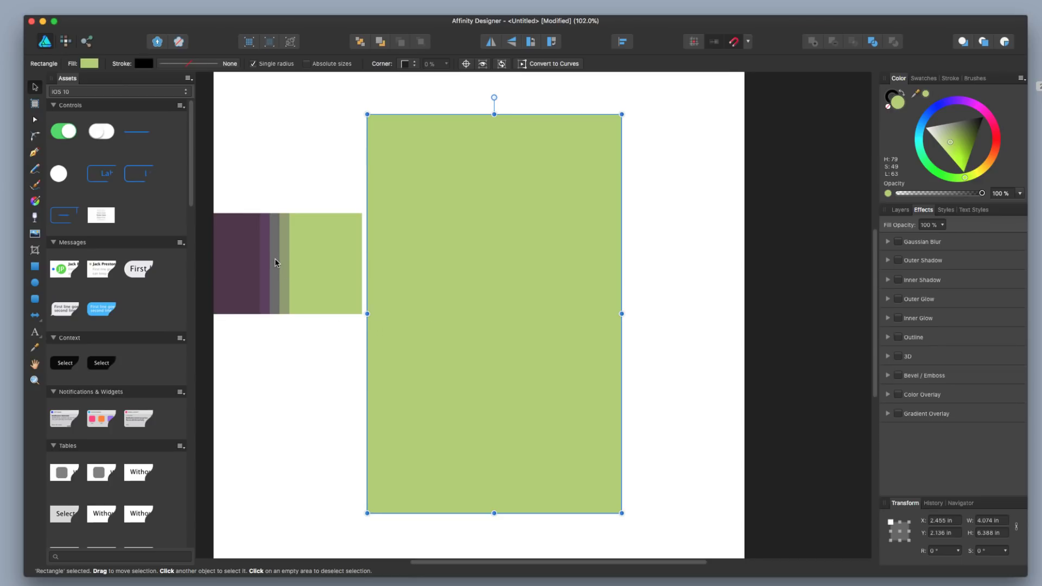
- Draw a rectangle about 0.96 by 2.23 in to the right of the green one and fill it with the palette's muted grey-green
{"action": "left_click", "coordinate": [35, 266]}
{"action": "mouse_move", "coordinate": [652, 296]}
{"action": "left_mouse_down"}
{"action": "mouse_move", "coordinate": [712, 368]}
{"action": "mouse_move", "coordinate": [713, 435]}
{"action": "left_mouse_up"}
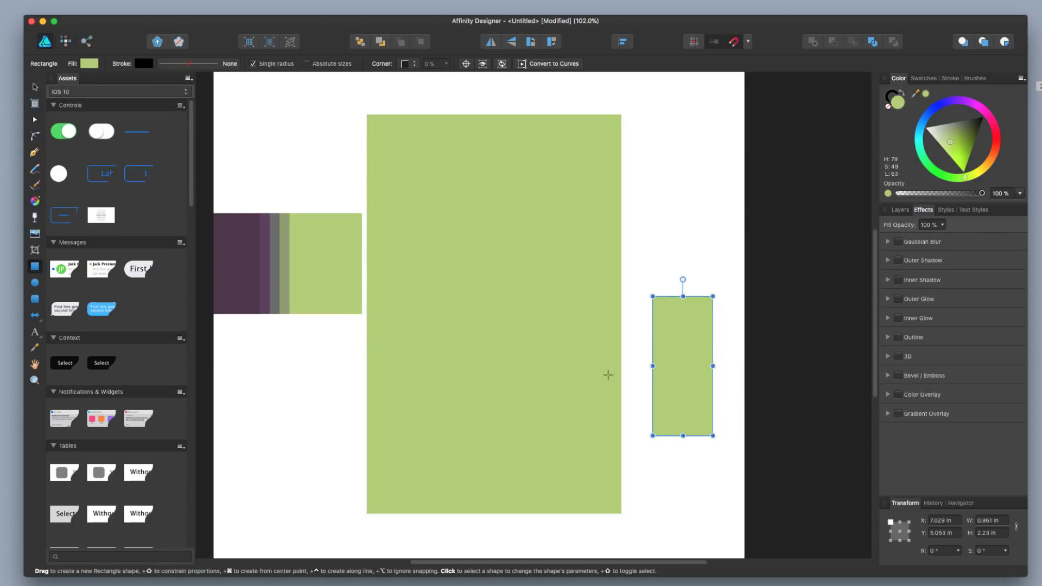
{"action": "left_click", "coordinate": [34, 347]}
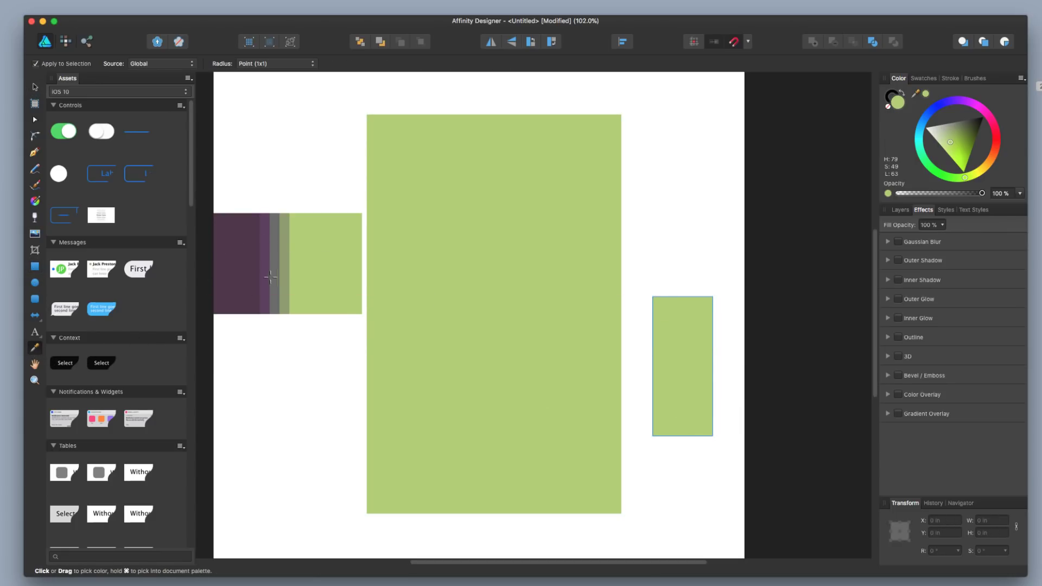
{"action": "left_click", "coordinate": [272, 258]}
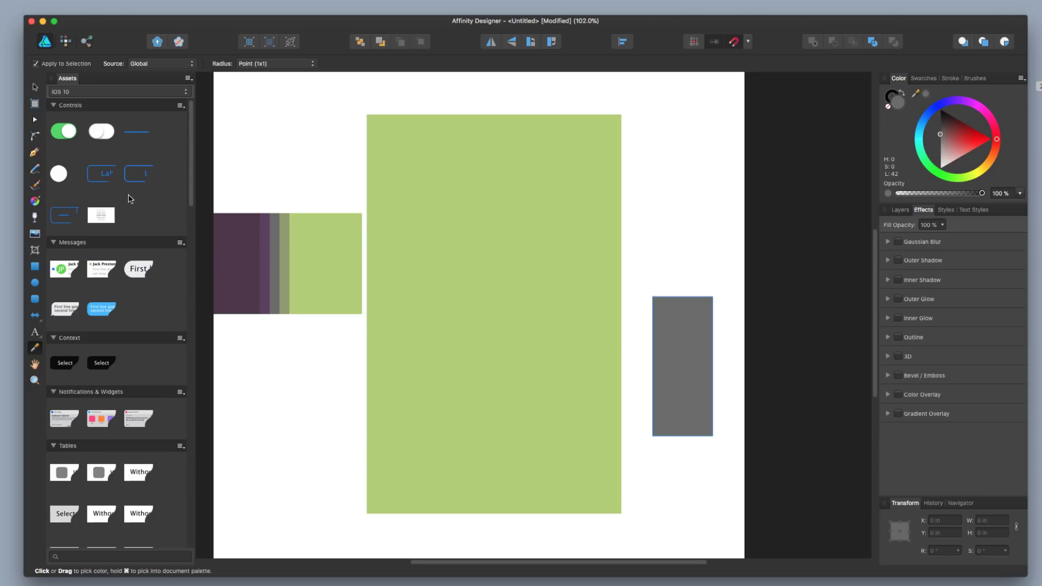
{"action": "left_click", "coordinate": [284, 278]}
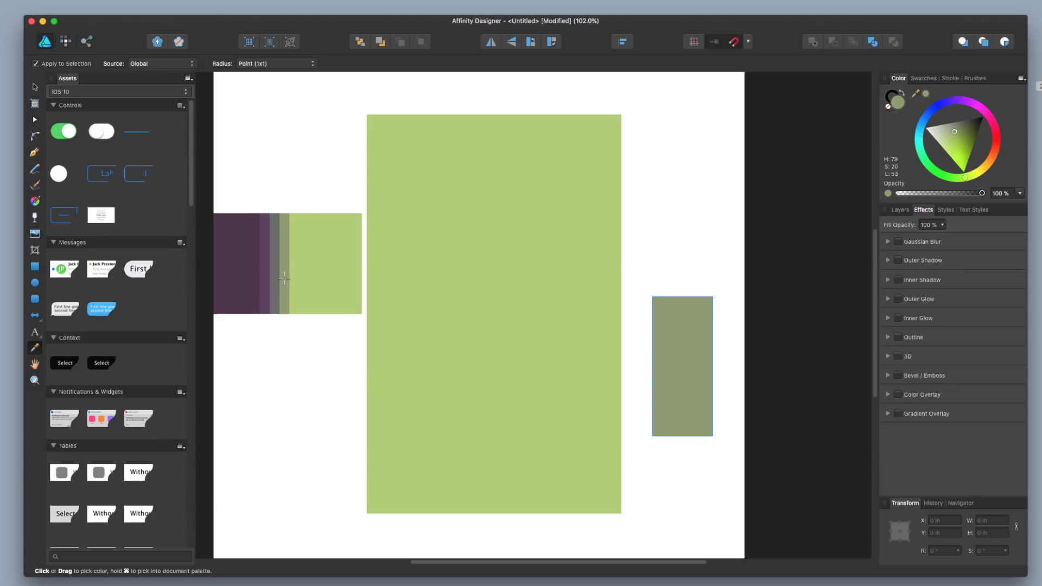
{"action": "left_click", "coordinate": [265, 281]}
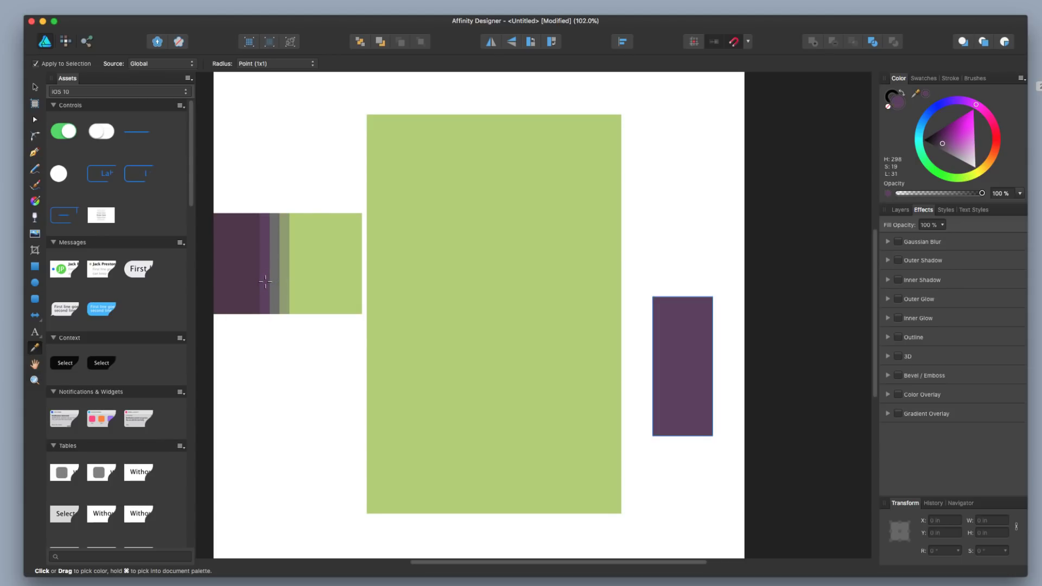
{"action": "left_click", "coordinate": [284, 281]}
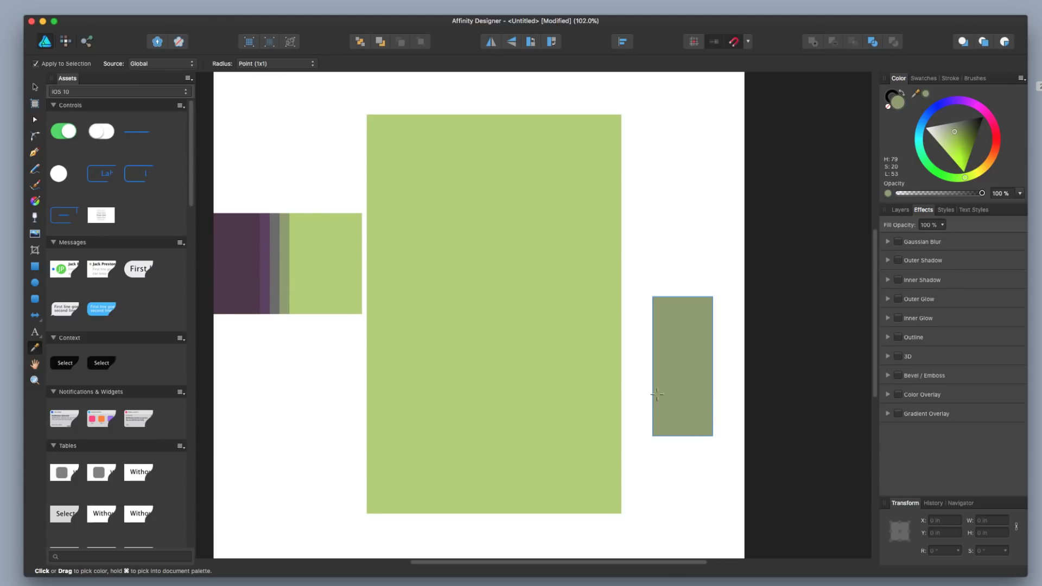
- Convert the small grey-green rectangle to curves so its corner nodes can be edited
{"action": "left_click", "coordinate": [34, 87]}
{"action": "key", "text": "a"}
{"action": "right_click", "coordinate": [688, 377]}
{"action": "left_click", "coordinate": [725, 561]}
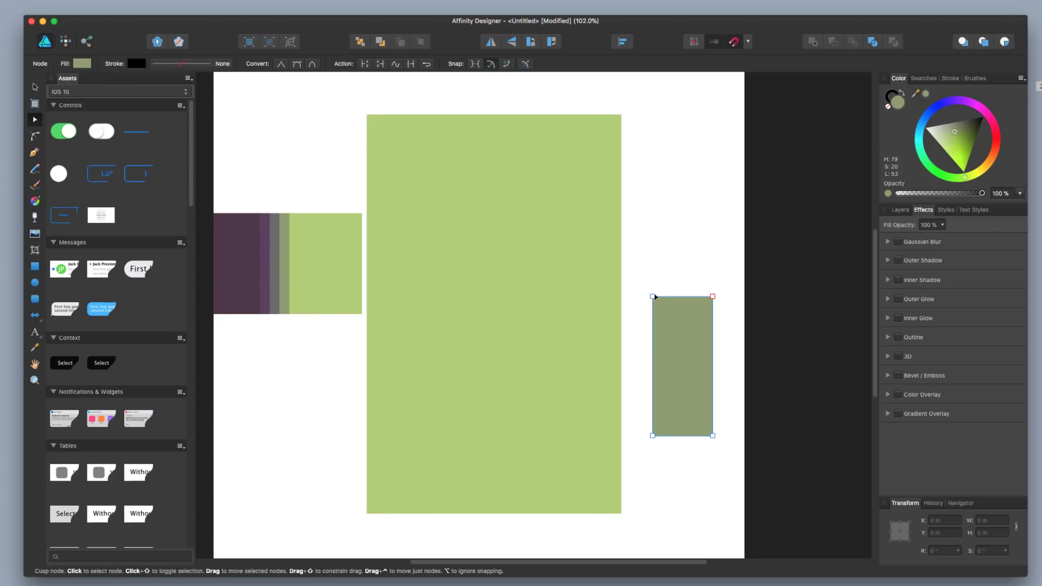
{"action": "left_click", "coordinate": [35, 87]}
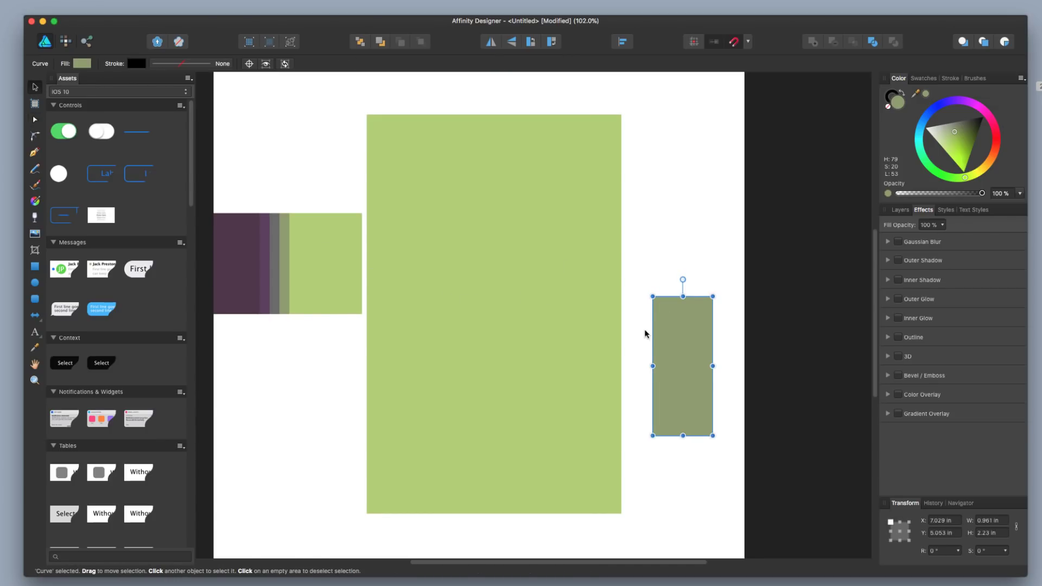
{"action": "right_click", "coordinate": [688, 371]}
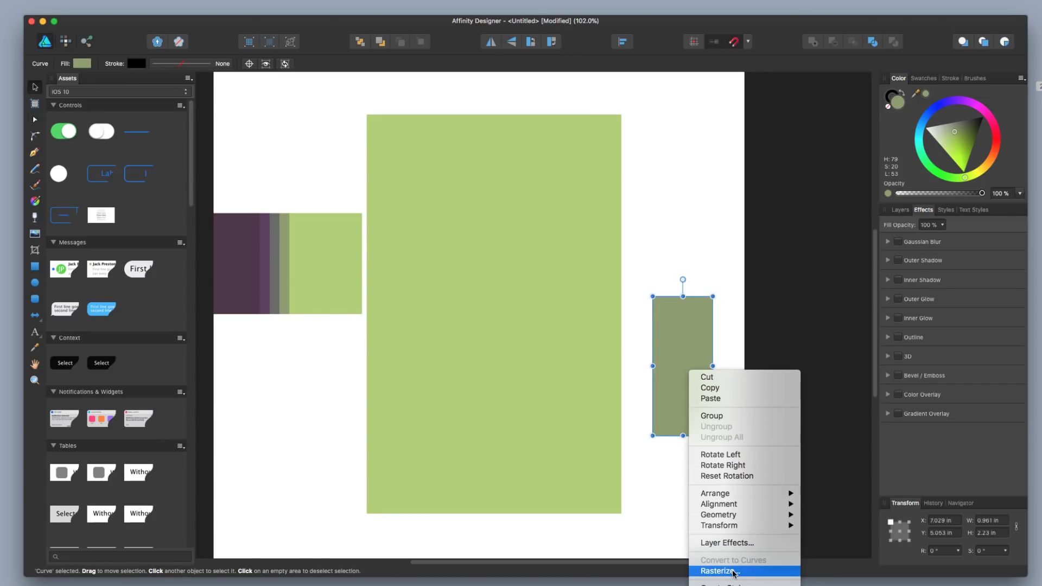
{"action": "left_click", "coordinate": [666, 347]}
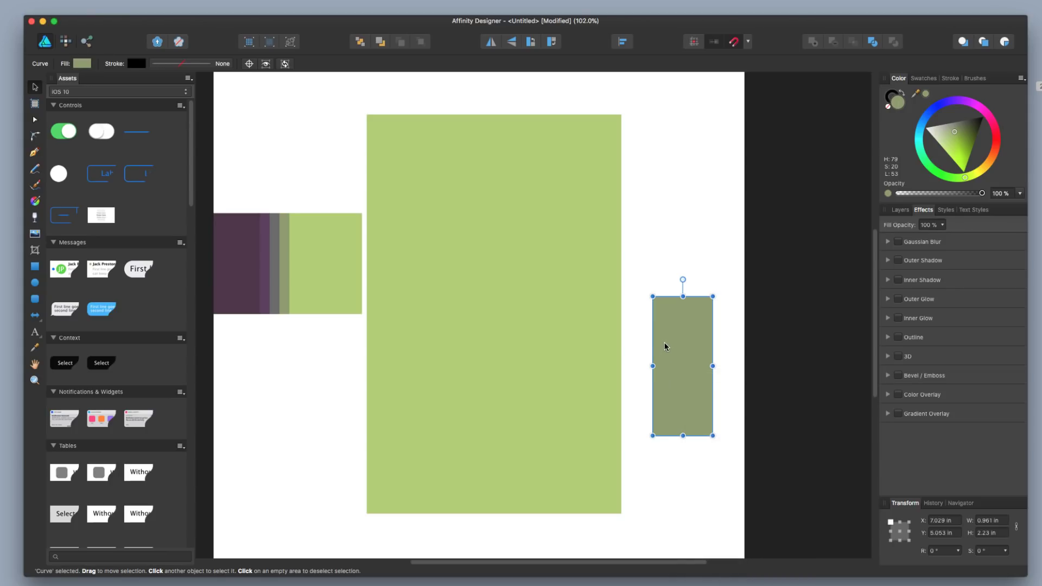
- Move the grey-green shape's four corner nodes to form a full-height strip along the light green rectangle's right edge, starting at about X 5.49 in
{"action": "key", "text": "a"}
{"action": "left_click_drag", "start_coordinate": [653, 296], "coordinate": [558, 114]}
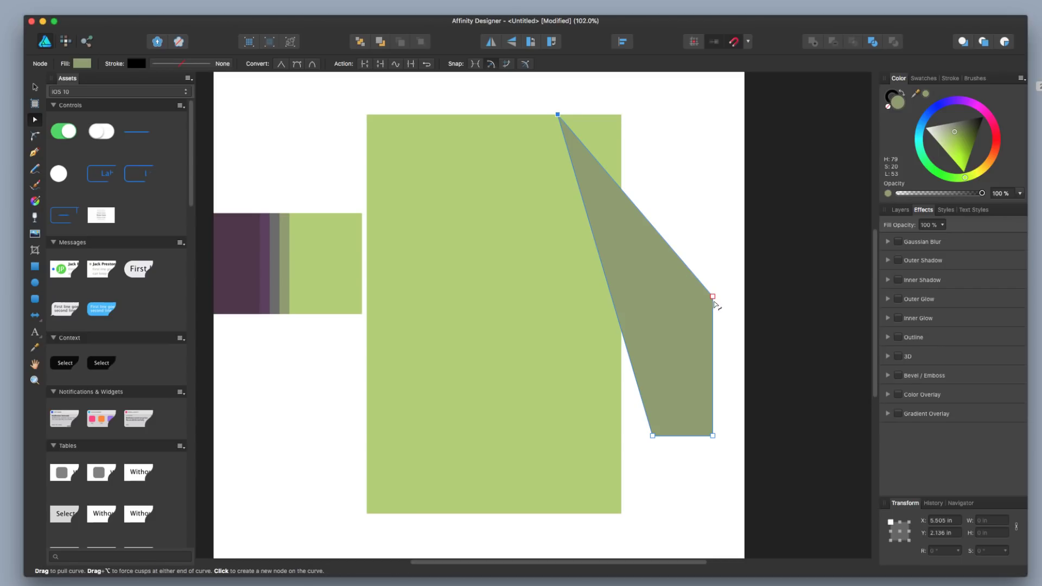
{"action": "left_click_drag", "start_coordinate": [713, 297], "coordinate": [622, 114]}
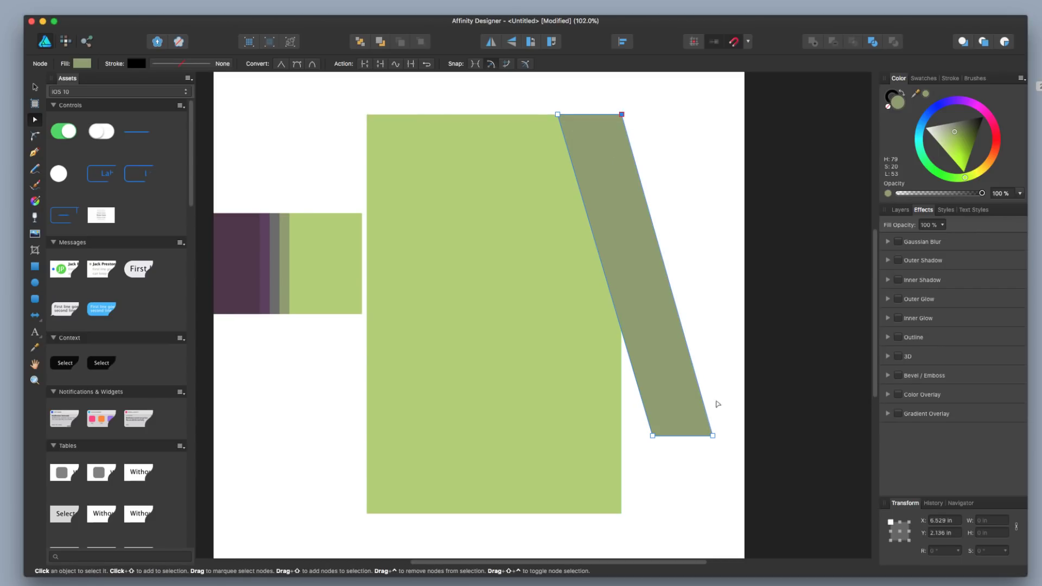
{"action": "left_click_drag", "start_coordinate": [653, 436], "coordinate": [534, 507]}
{"action": "left_click_drag", "start_coordinate": [713, 436], "coordinate": [623, 513]}
{"action": "left_click_drag", "start_coordinate": [534, 508], "coordinate": [556, 518]}
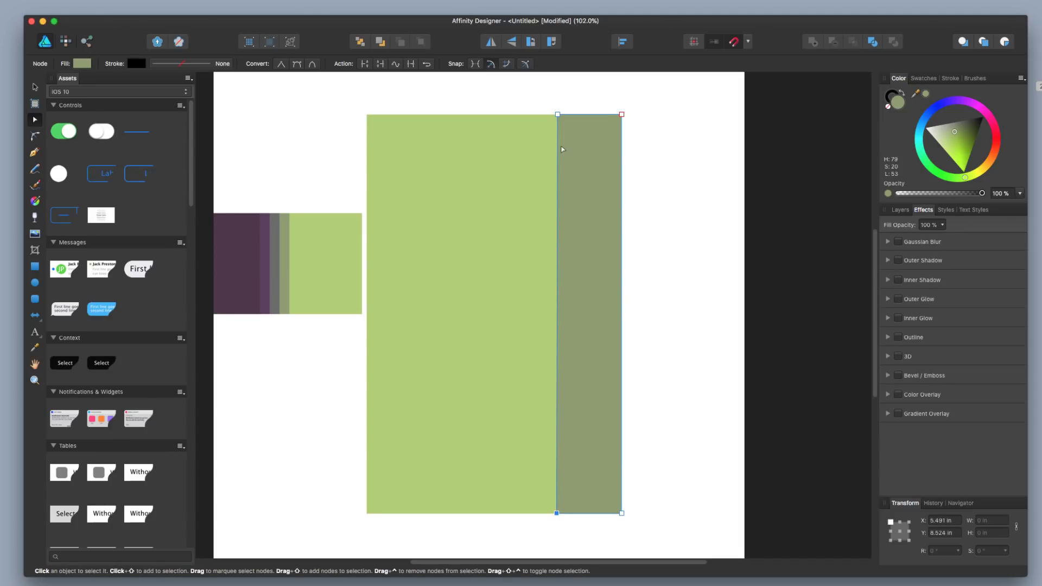
- Move the strip's two left nodes inward to narrow it to about 0.56 in, and select the strip
{"action": "left_click_drag", "start_coordinate": [559, 115], "coordinate": [590, 115]}
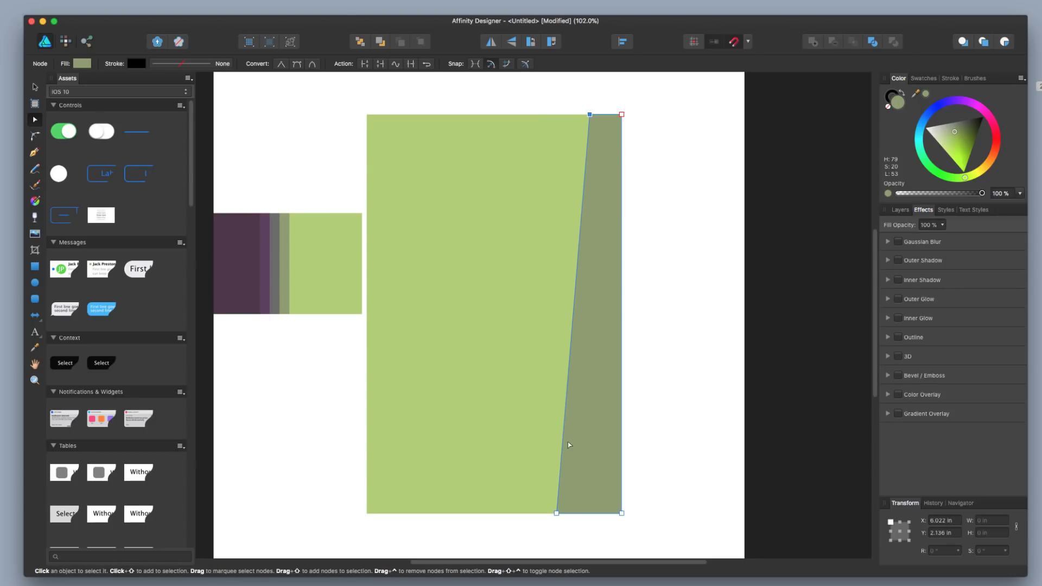
{"action": "left_click_drag", "start_coordinate": [558, 509], "coordinate": [589, 513]}
{"action": "key", "text": "super+z"}
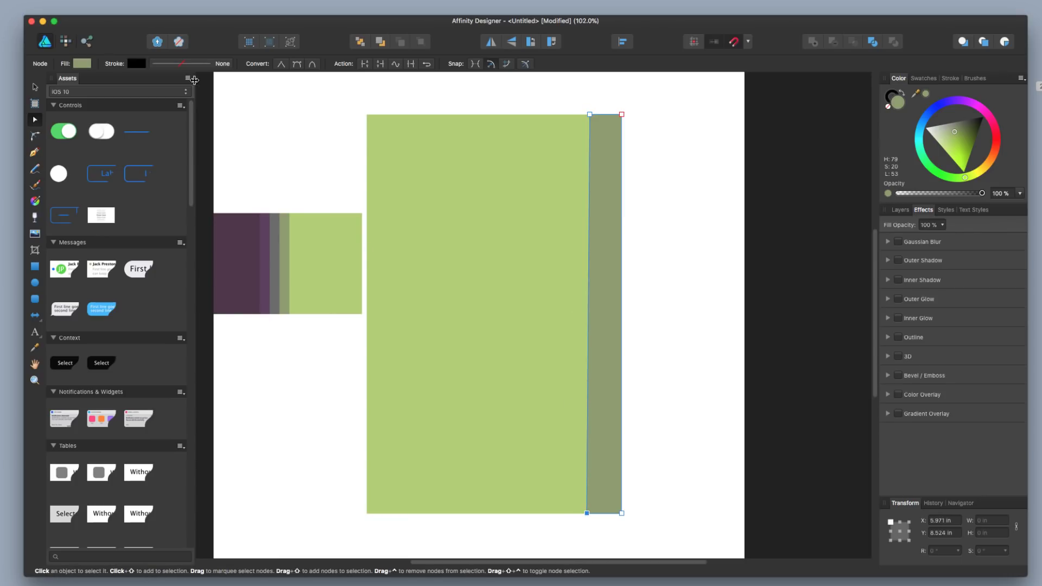
{"action": "left_click", "coordinate": [34, 88]}
{"action": "left_click", "coordinate": [659, 209]}
{"action": "left_click", "coordinate": [608, 307]}
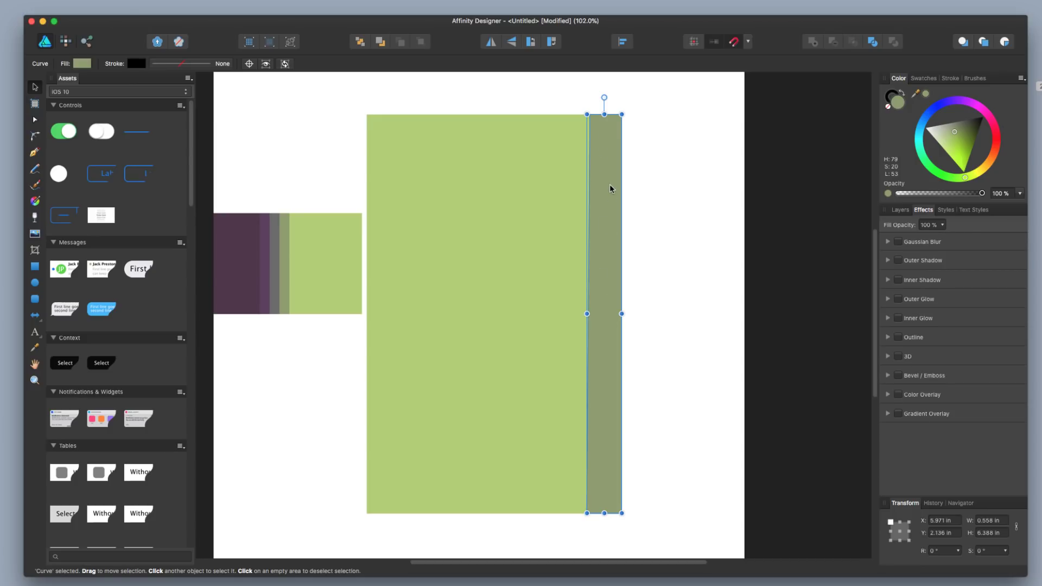
- Straighten the strip's left edge by moving its upper left node to about X 5.97 in, on the light green rectangle's top edge
{"action": "scroll", "coordinate": [618, 143], "scroll_direction": "up", "scroll_amount": 5}
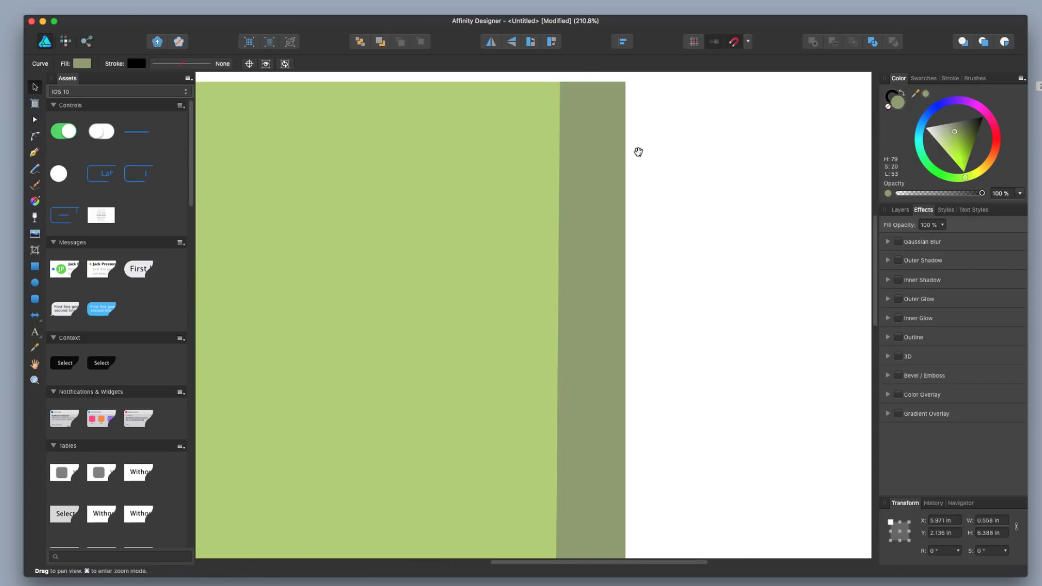
{"action": "left_click_drag", "start_coordinate": [638, 152], "coordinate": [635, 274]}
{"action": "key", "text": "a"}
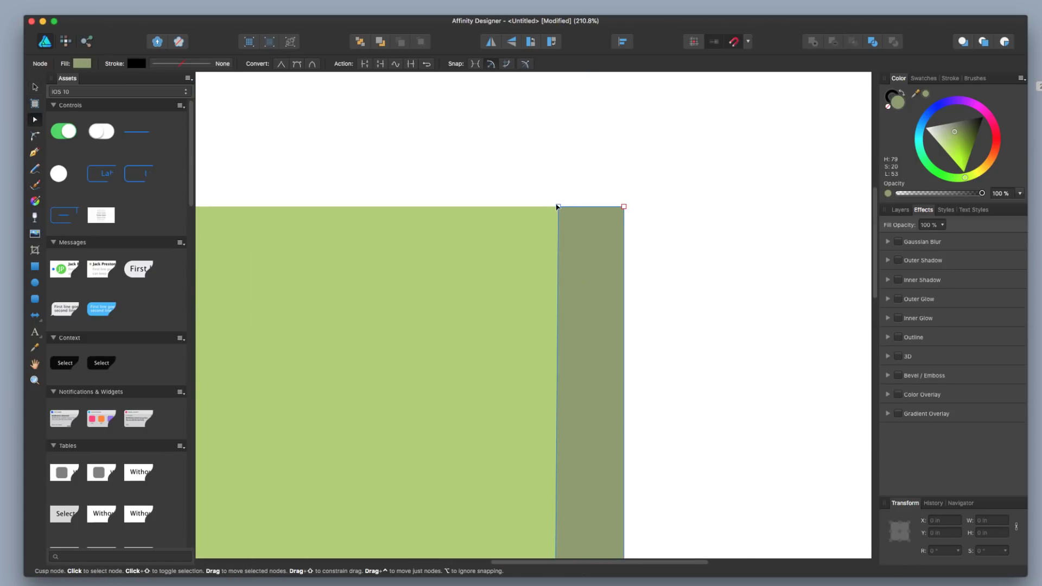
{"action": "left_click_drag", "start_coordinate": [558, 207], "coordinate": [551, 210]}
{"action": "scroll", "coordinate": [565, 261], "scroll_direction": "down", "scroll_amount": 5}
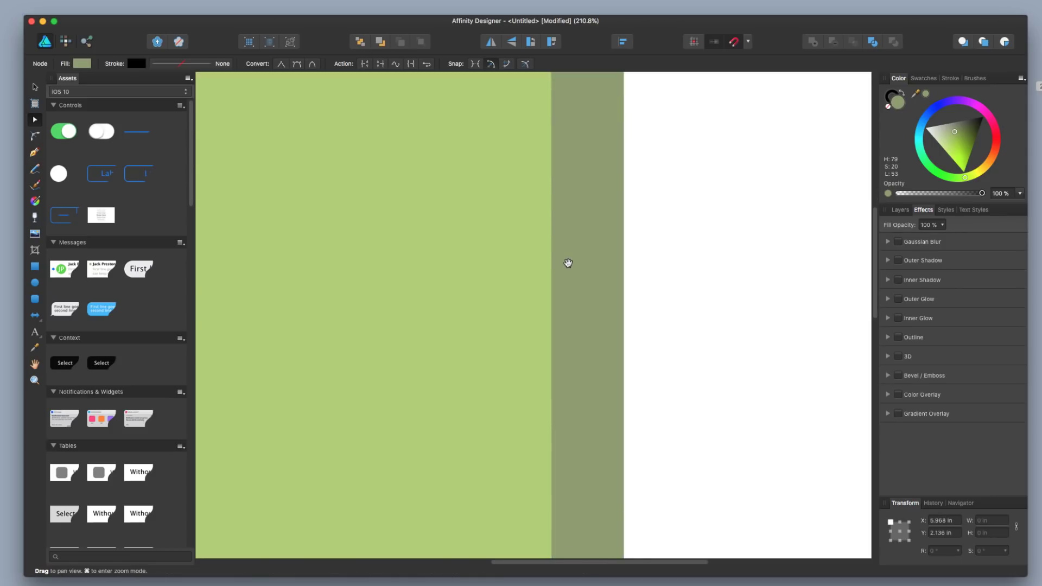
{"action": "scroll", "coordinate": [569, 267], "scroll_direction": "up", "scroll_amount": 5}
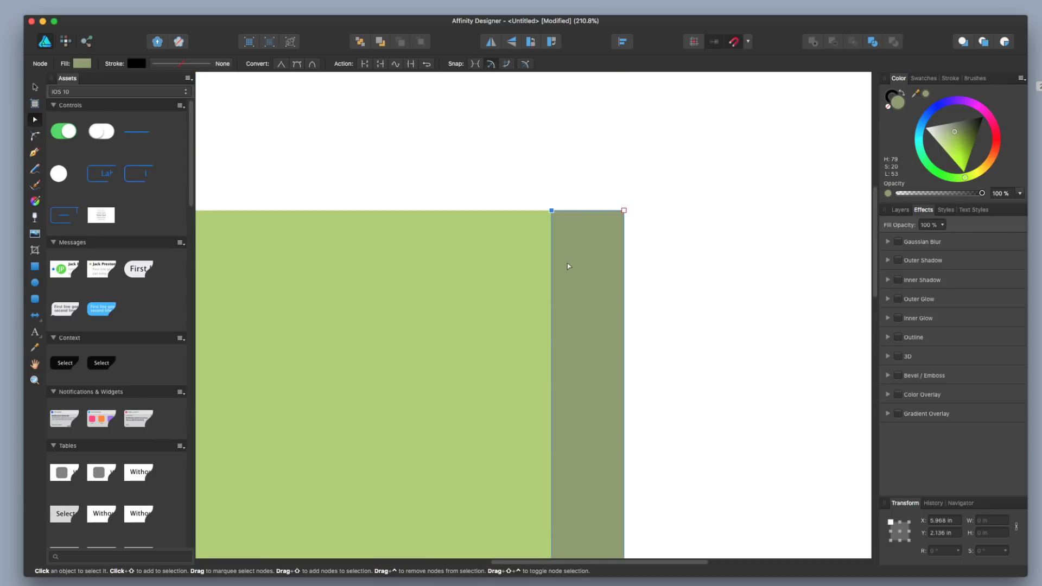
- Move the grey-green strip's lower left node to about X 5.99 in on the light green rectangle's bottom edge
{"action": "scroll", "coordinate": [580, 284], "scroll_direction": "right", "scroll_amount": 2}
{"action": "scroll", "coordinate": [580, 284], "scroll_direction": "left", "scroll_amount": 3}
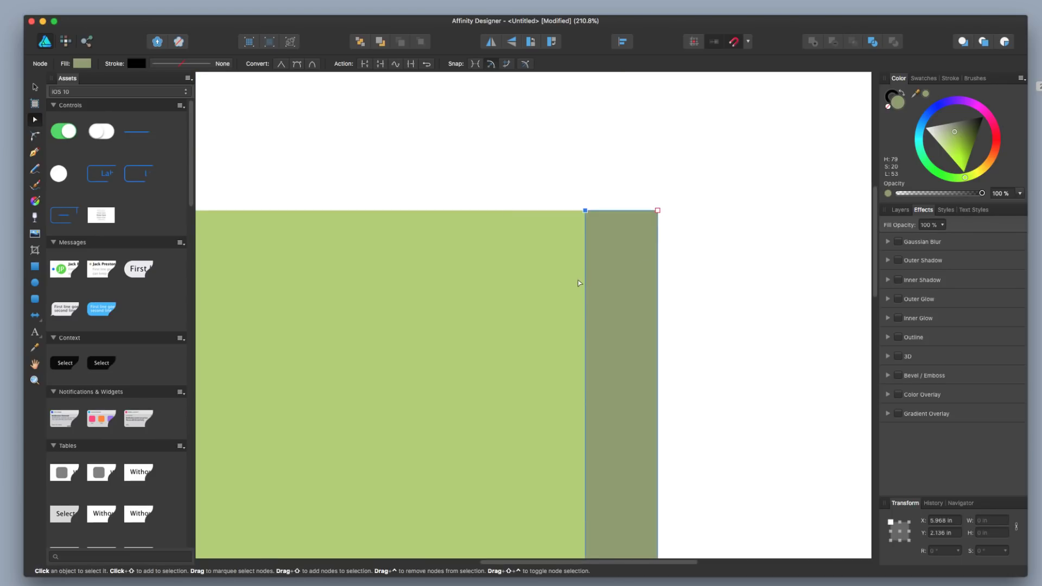
{"action": "scroll", "coordinate": [580, 283], "scroll_direction": "down", "scroll_amount": 5, "text": "super"}
{"action": "key", "text": "space"}
{"action": "left_click_drag", "start_coordinate": [575, 313], "coordinate": [601, 189]}
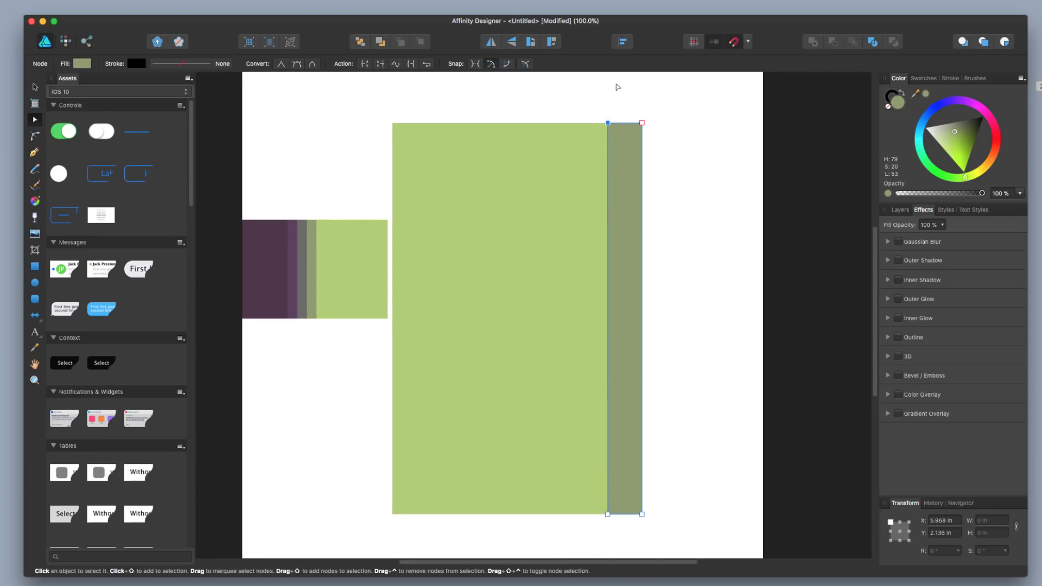
{"action": "left_click_drag", "start_coordinate": [609, 126], "coordinate": [611, 126]}
{"action": "left_click_drag", "start_coordinate": [608, 126], "coordinate": [606, 128]}
{"action": "left_click_drag", "start_coordinate": [607, 514], "coordinate": [610, 517]}
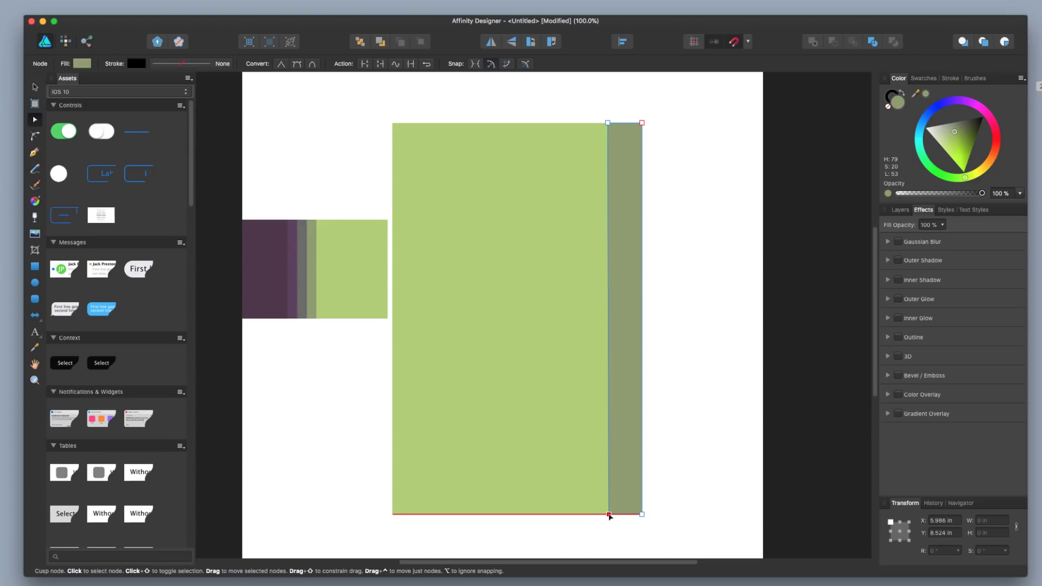
{"action": "left_click", "coordinate": [942, 521]}
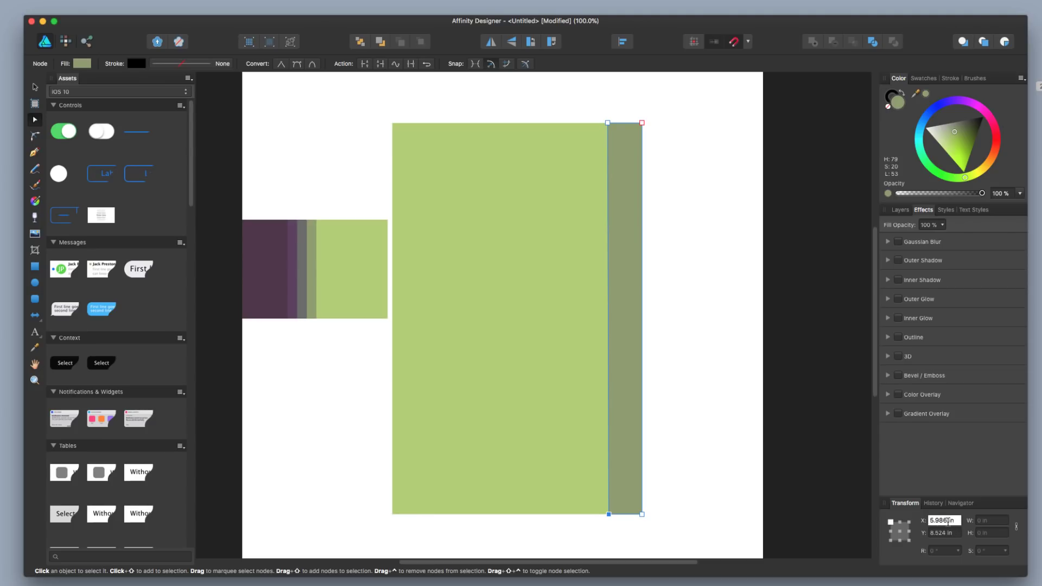
{"action": "double_click", "coordinate": [946, 521]}
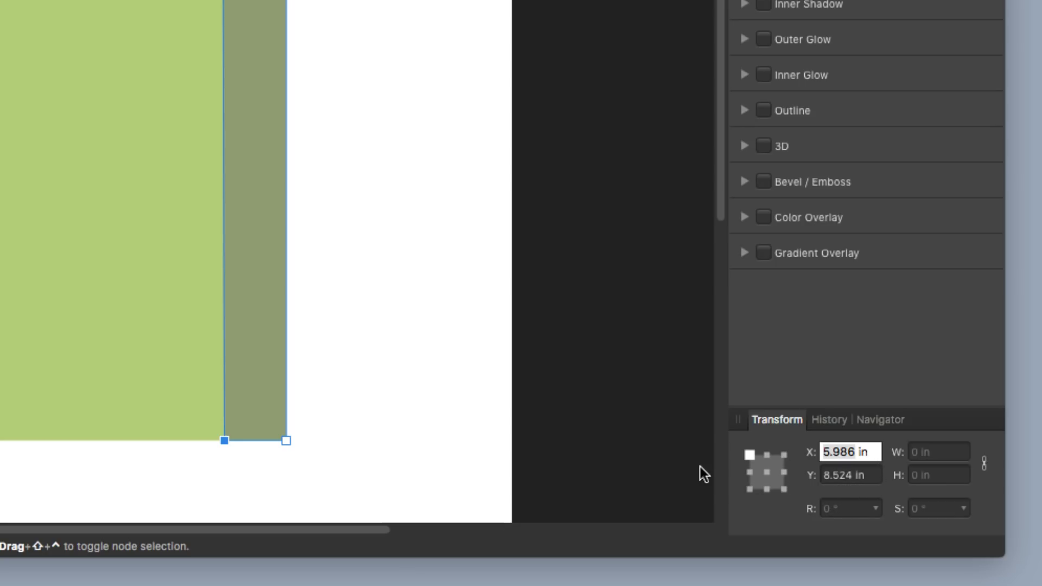
{"action": "left_click_drag", "start_coordinate": [380, 3], "coordinate": [410, 32]}
{"action": "left_click", "coordinate": [852, 451]}
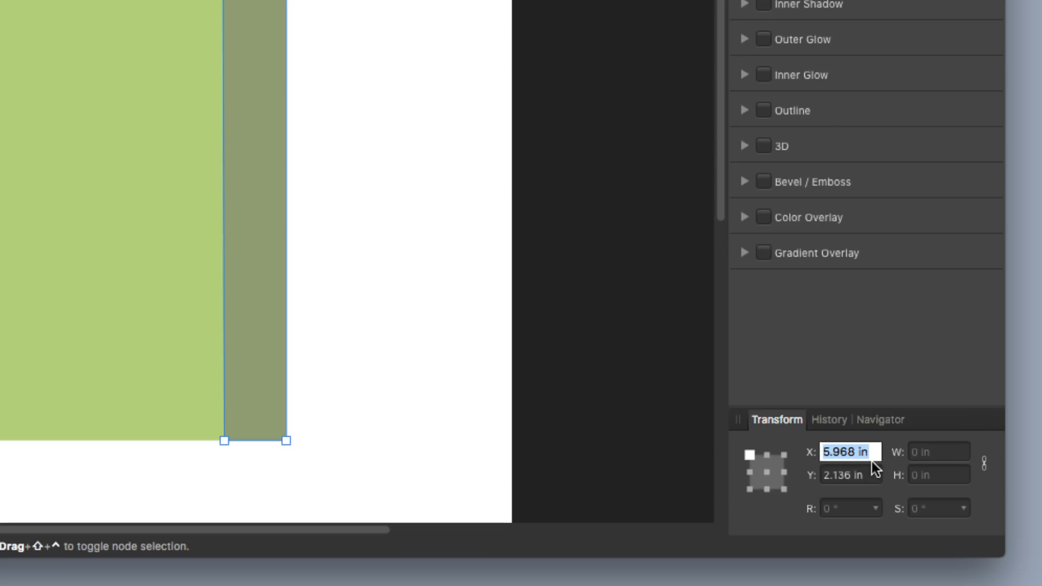
{"action": "type", "text": "Jam here."}
{"action": "key", "text": "Left"}
{"action": "key", "text": "Left"}
{"action": "key", "text": "Left"}
{"action": "key", "text": "Left"}
{"action": "key", "text": "Left"}
{"action": "key", "text": "Left"}
{"action": "key", "text": "Left"}
{"action": "key", "text": "Left"}
{"action": "key", "text": "Left"}
{"action": "key", "text": "Left"}
{"action": "key", "text": "Left"}
{"action": "key", "text": "Left"}
{"action": "key", "text": "Left"}
{"action": "key", "text": "Left"}
{"action": "key", "text": "Left"}
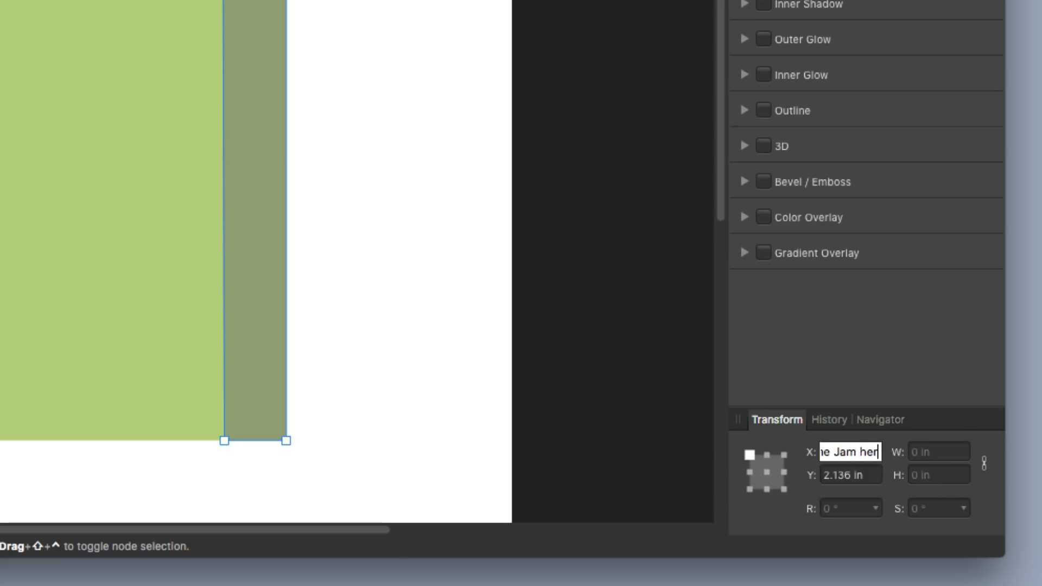
{"action": "key", "text": "Left"}
{"action": "key", "text": "Left"}
{"action": "key", "text": "Left"}
{"action": "key", "text": "Left"}
{"action": "key", "text": "Left"}
{"action": "key", "text": "Left"}
{"action": "key", "text": "Left"}
{"action": "key", "text": "Left"}
{"action": "key", "text": "Left"}
{"action": "key", "text": "Left"}
{"action": "key", "text": "Left"}
{"action": "key", "text": "Left"}
{"action": "key", "text": "Left"}
{"action": "key", "text": "Left"}
{"action": "key", "text": "Left"}
{"action": "key", "text": "Left"}
{"action": "key", "text": "Left"}
{"action": "key", "text": "Left"}
{"action": "key", "text": "Left"}
{"action": "key", "text": "Left"}
{"action": "key", "text": "Left"}
{"action": "key", "text": "Left"}
{"action": "key", "text": "Left"}
{"action": "key", "text": "Left"}
{"action": "key", "text": "Left"}
{"action": "key", "text": "Left"}
{"action": "key", "text": "Left"}
{"action": "key", "text": "Left"}
{"action": "key", "text": "Left"}
{"action": "key", "text": "Left"}
{"action": "triple_click", "coordinate": [848, 455]}
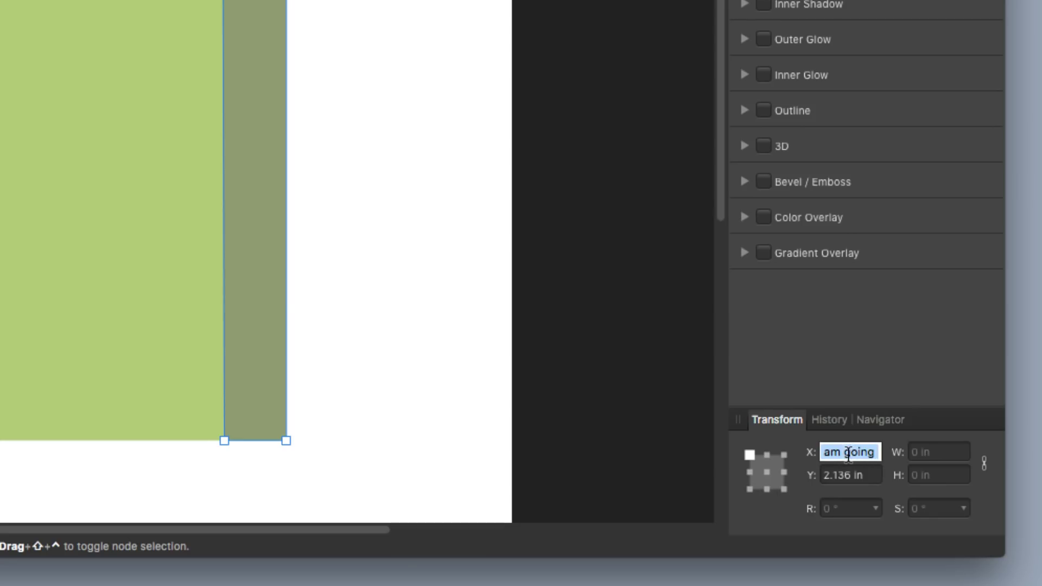
{"action": "key", "text": "BackSpace"}
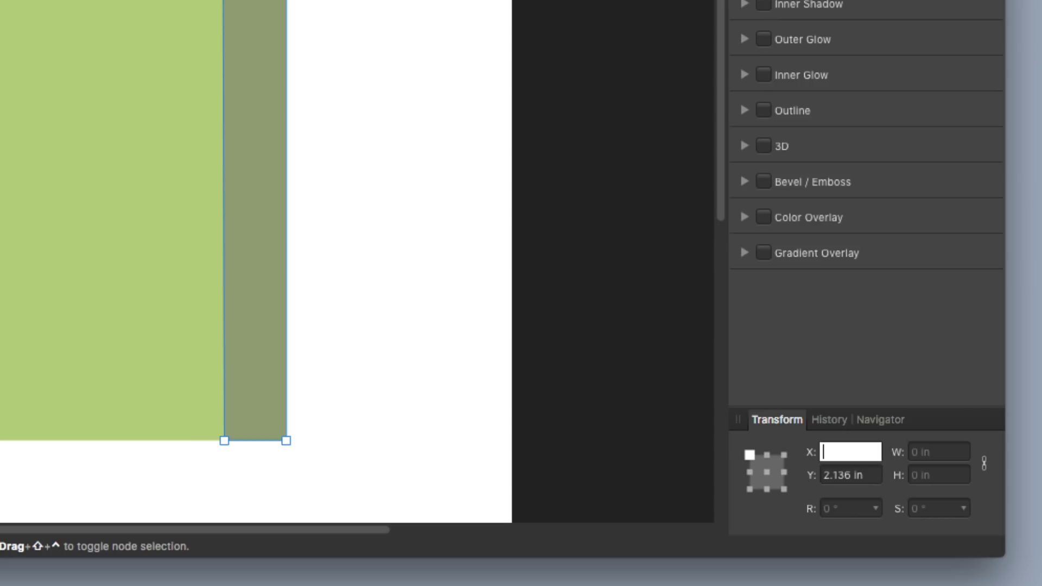
- Set the X position of the strip's upper left node to 5.986 in, matching the lower left node
{"action": "left_click", "coordinate": [224, 441]}
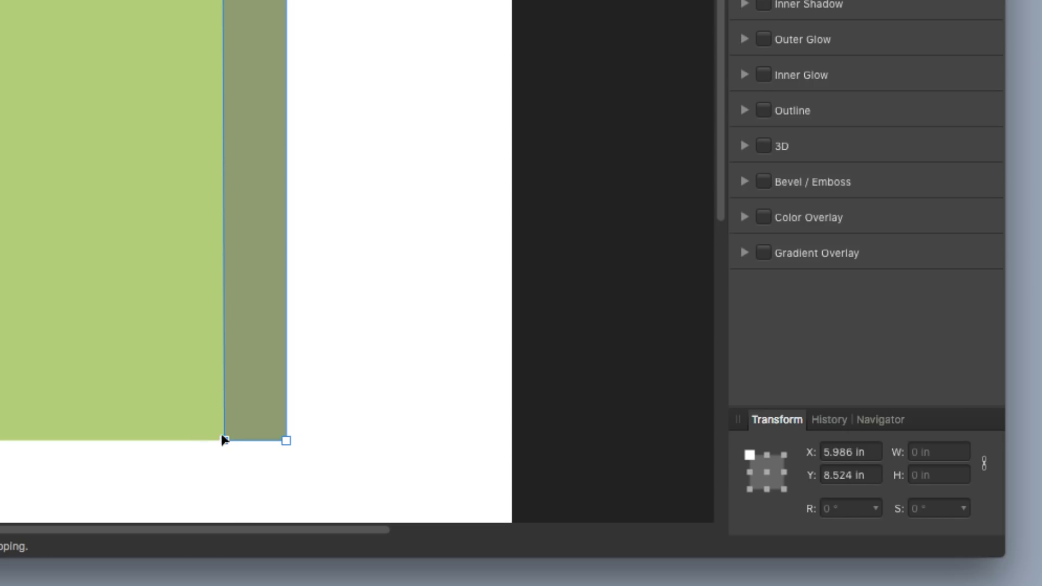
{"action": "left_click", "coordinate": [223, 1]}
{"action": "left_click", "coordinate": [841, 451]}
{"action": "double_click", "coordinate": [847, 452]}
{"action": "left_click", "coordinate": [856, 451]}
{"action": "key", "text": "BackSpace"}
{"action": "key", "text": "BackSpace"}
{"action": "type", "text": "8"}
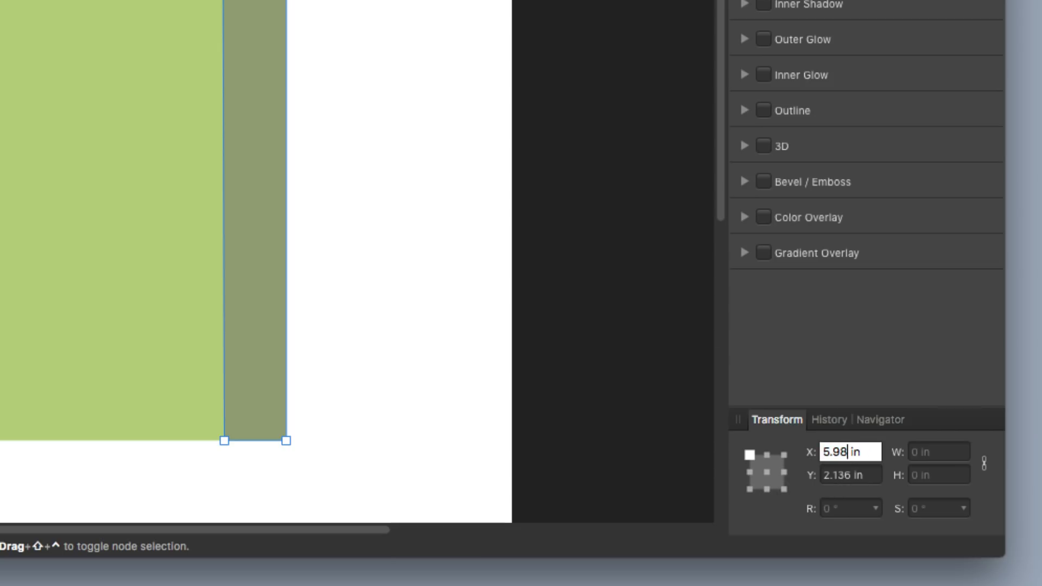
{"action": "type", "text": "6"}
{"action": "key", "text": "Tab"}
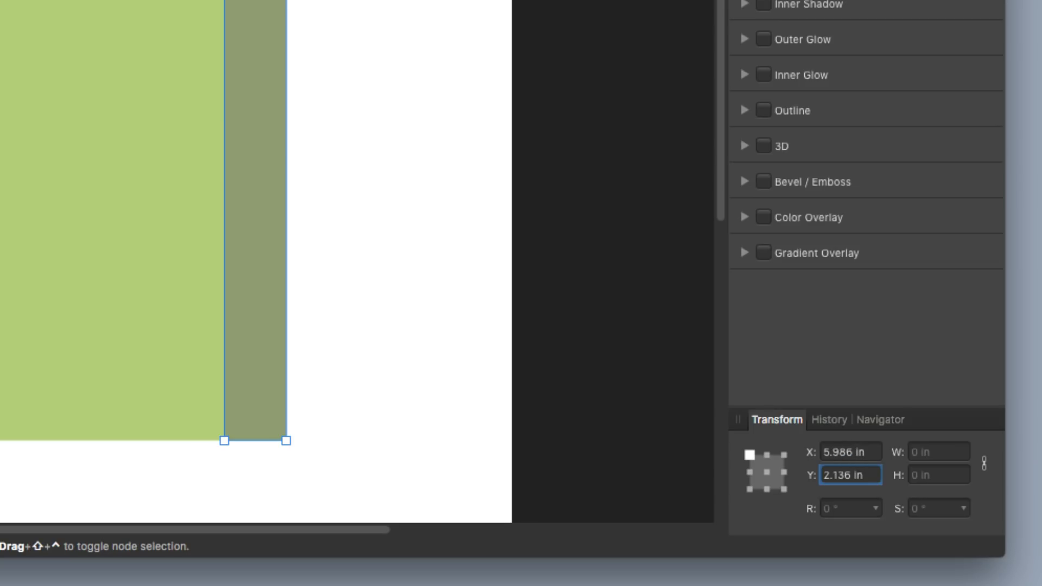
- Duplicate the straight grey-green strip onto the light green rectangle's left edge, at about X 2.46 in
{"action": "left_click", "coordinate": [328, 38]}
{"action": "left_click", "coordinate": [262, 76]}
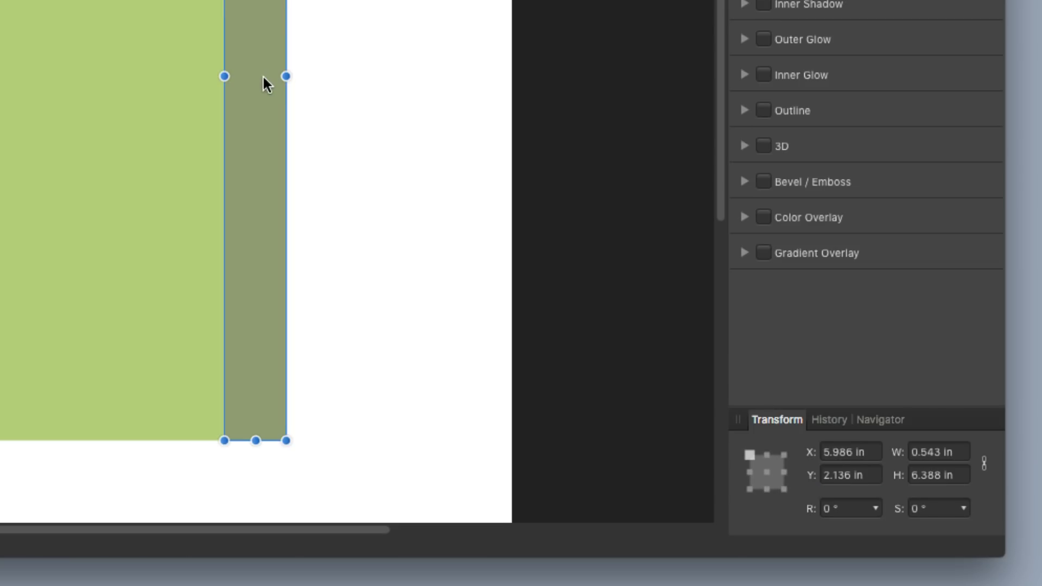
{"action": "left_click_drag", "start_coordinate": [262, 76], "coordinate": [0, 75], "text": "alt"}
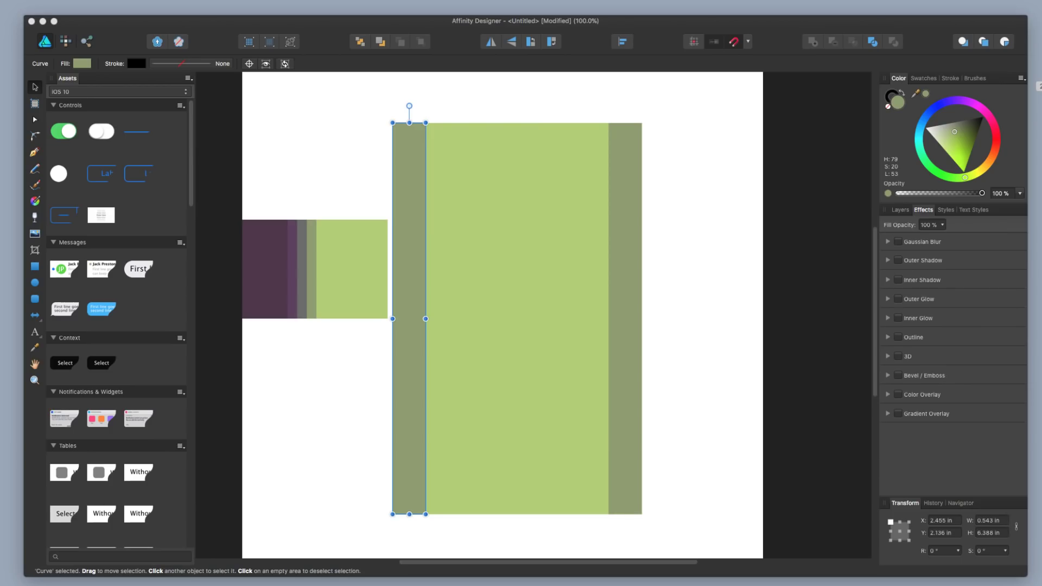
- Add three nodes to the right strip's inner edge and offset them into an uneven zigzag along its upper part
{"action": "double_click", "coordinate": [623, 168]}
{"action": "left_click", "coordinate": [609, 173]}
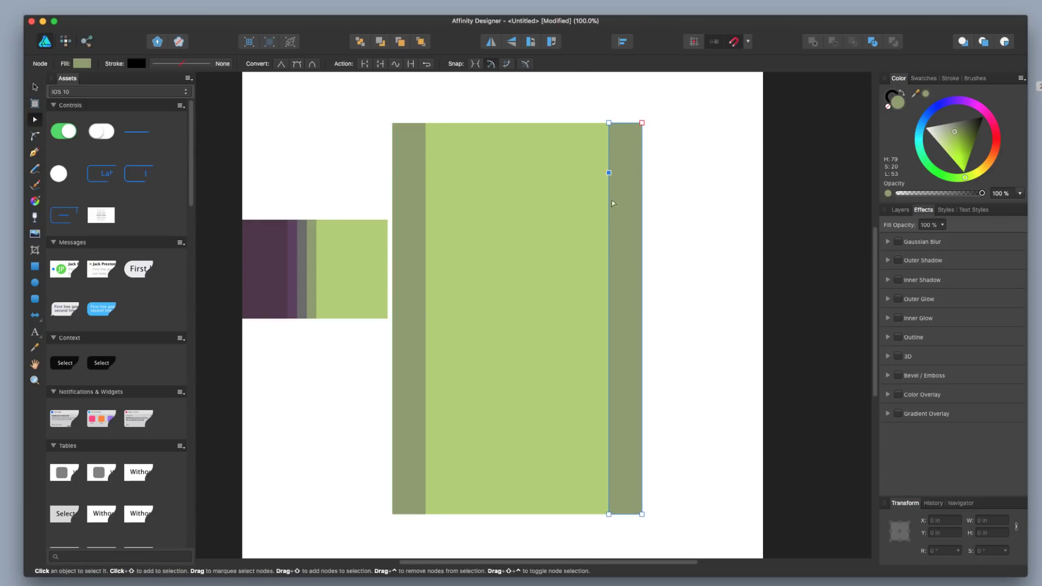
{"action": "left_click", "coordinate": [609, 297]}
{"action": "left_click_drag", "start_coordinate": [609, 173], "coordinate": [621, 149]}
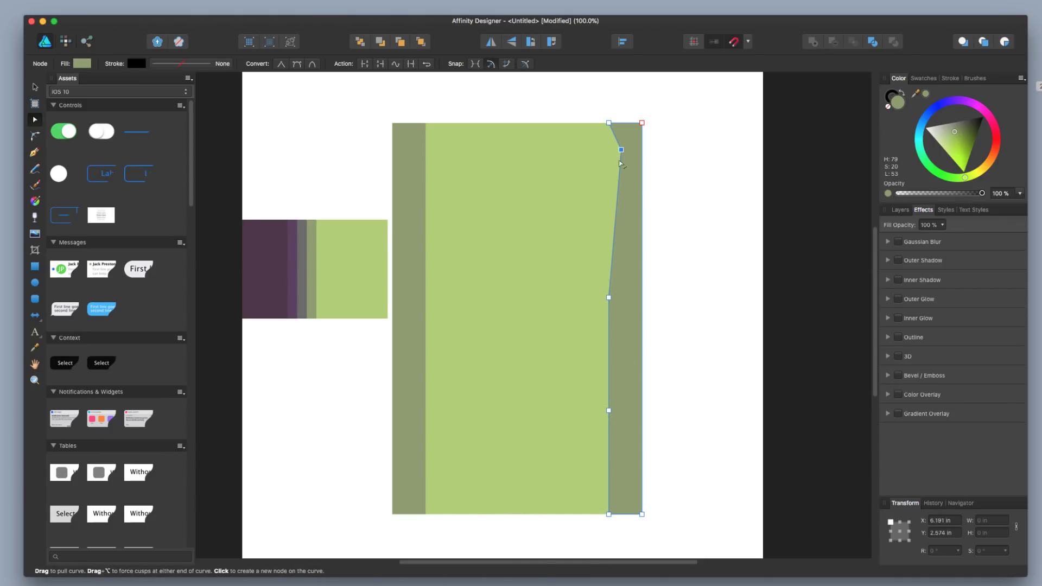
{"action": "left_click_drag", "start_coordinate": [609, 297], "coordinate": [616, 192]}
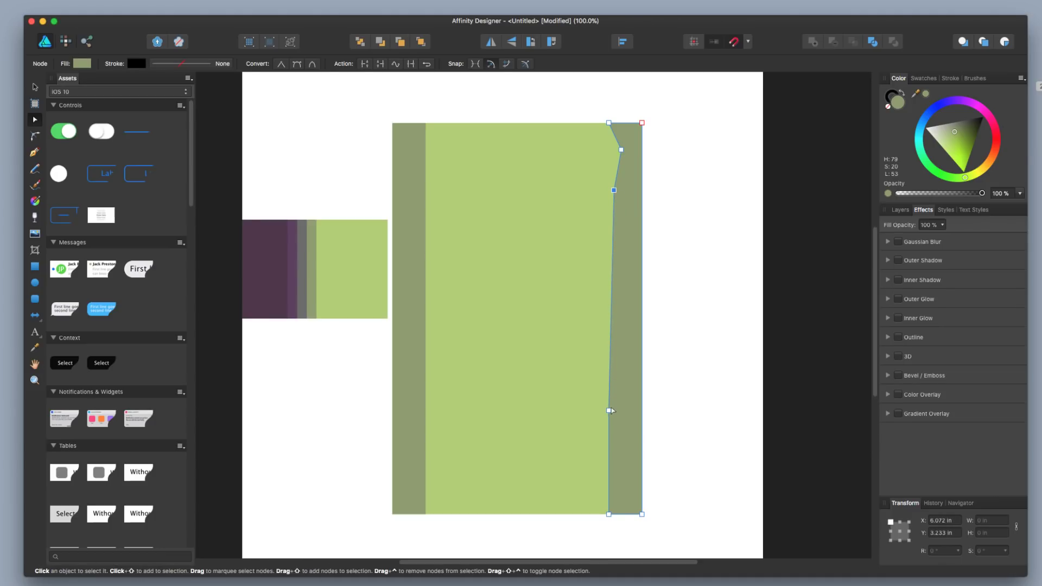
{"action": "left_click_drag", "start_coordinate": [609, 410], "coordinate": [625, 247]}
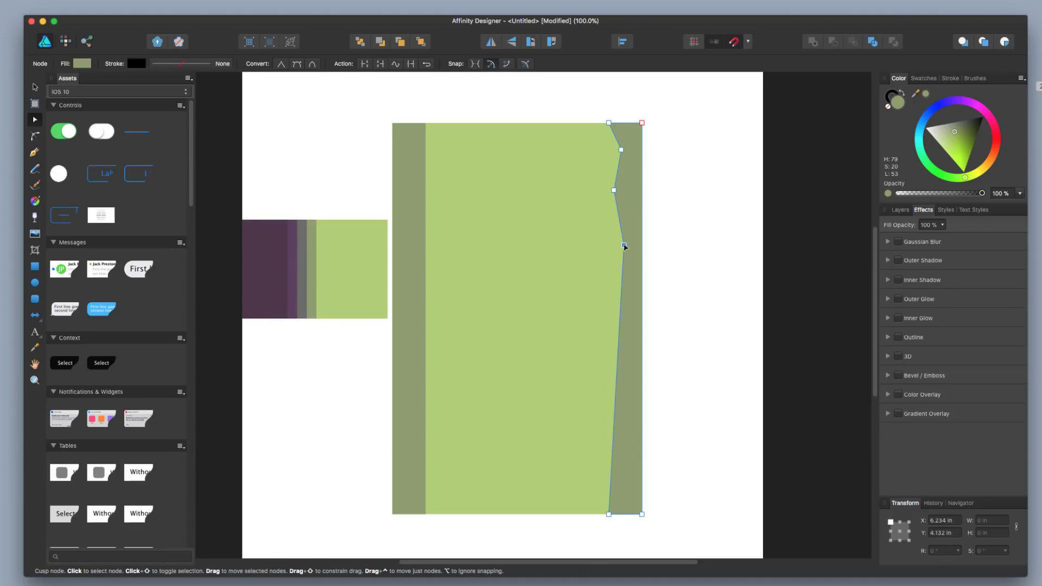
- Add three more nodes lower on the strip's inner edge, offset them to continue the zigzag, and deselect the strip
{"action": "left_click", "coordinate": [613, 444]}
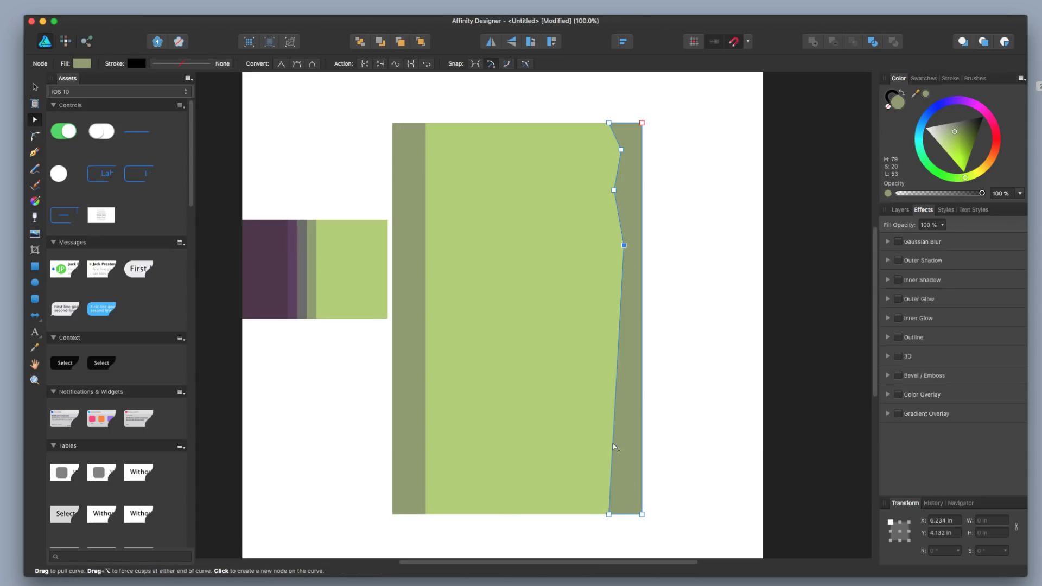
{"action": "left_click", "coordinate": [616, 371]}
{"action": "left_click_drag", "start_coordinate": [617, 372], "coordinate": [607, 335]}
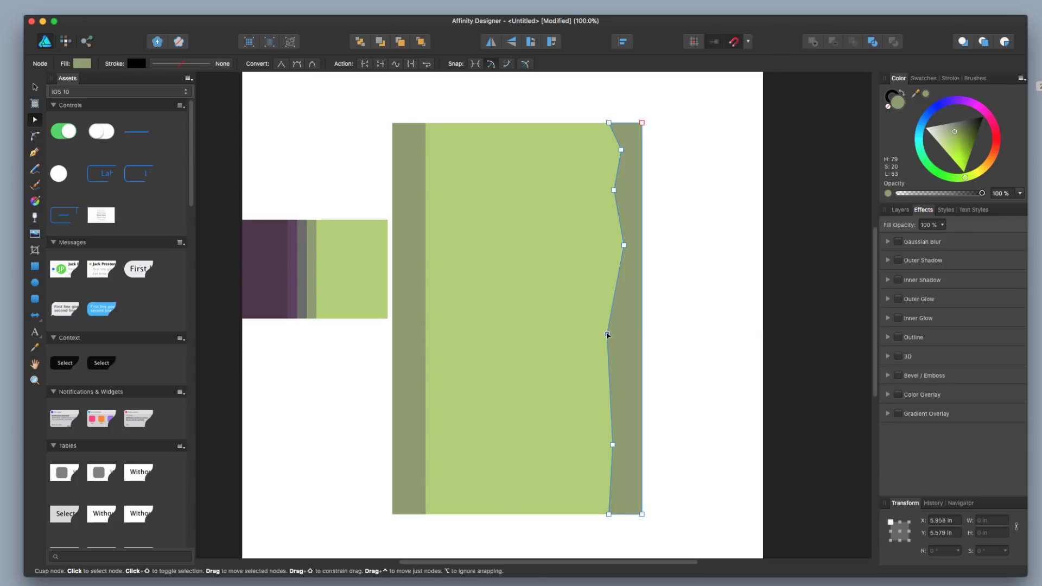
{"action": "left_click_drag", "start_coordinate": [613, 446], "coordinate": [605, 386]}
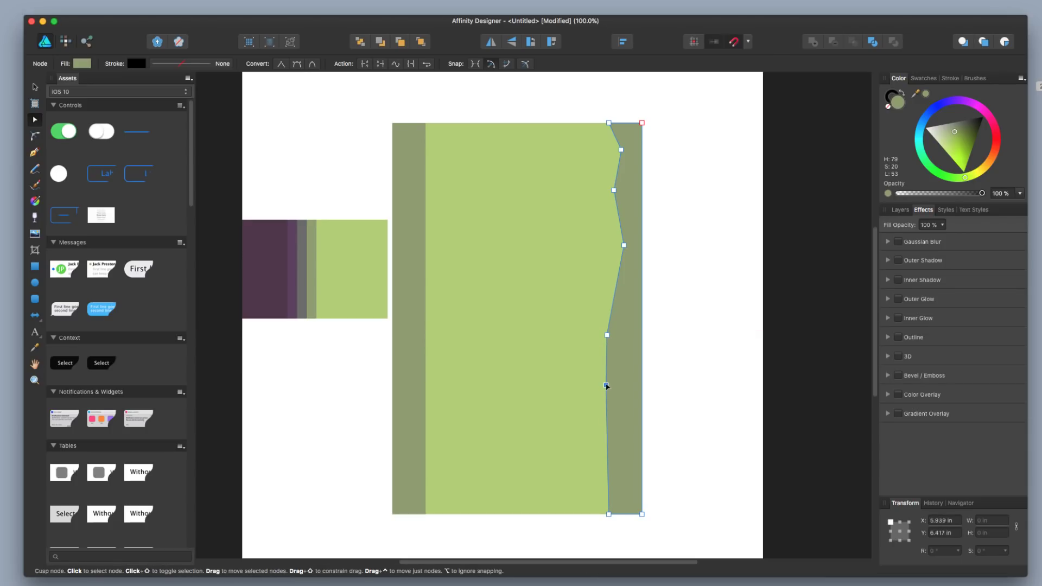
{"action": "left_click", "coordinate": [608, 457]}
{"action": "left_click_drag", "start_coordinate": [608, 457], "coordinate": [621, 444]}
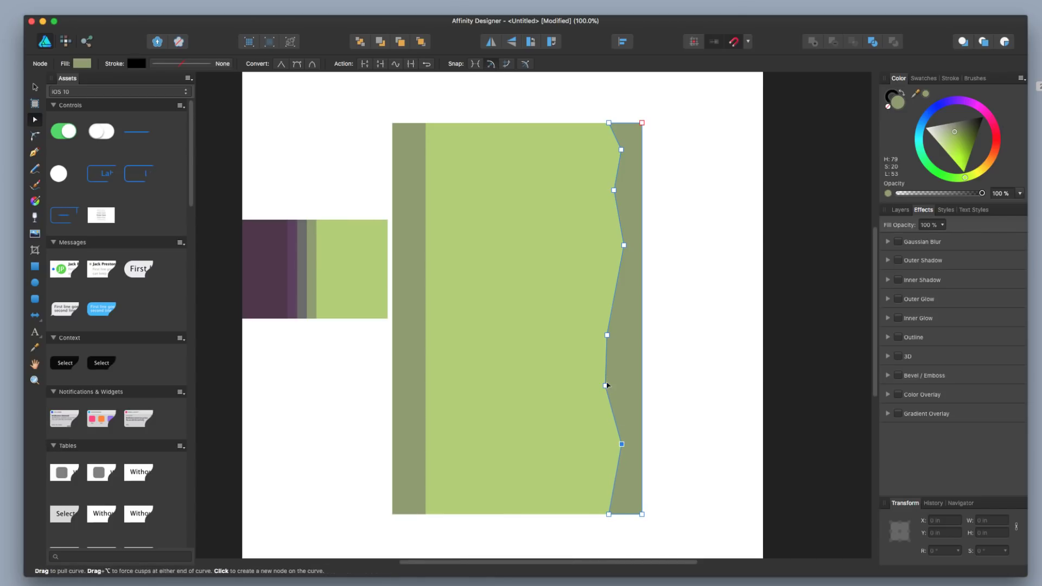
{"action": "left_click_drag", "start_coordinate": [605, 385], "coordinate": [627, 384]}
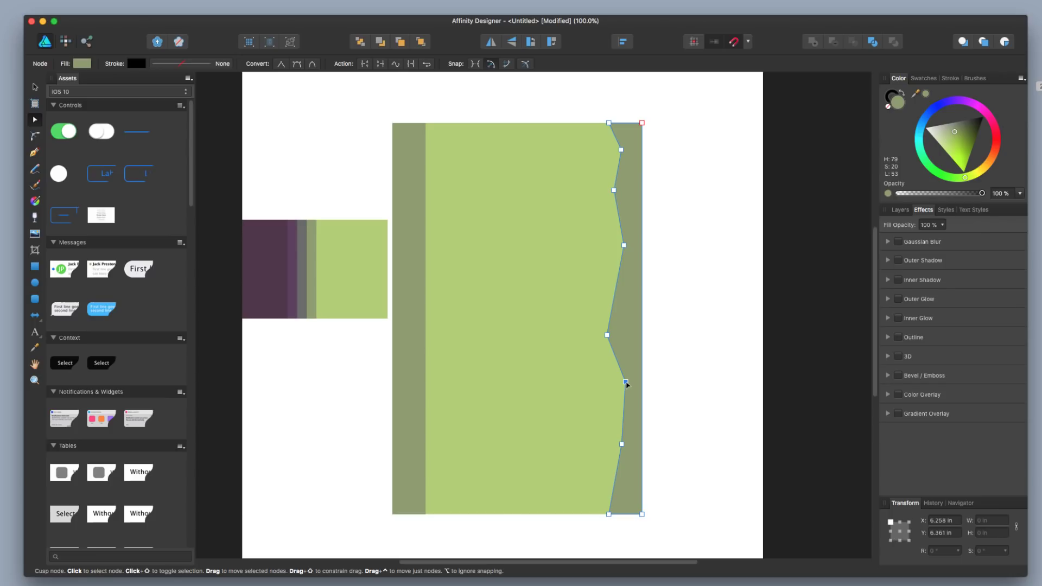
{"action": "left_click_drag", "start_coordinate": [622, 444], "coordinate": [612, 443]}
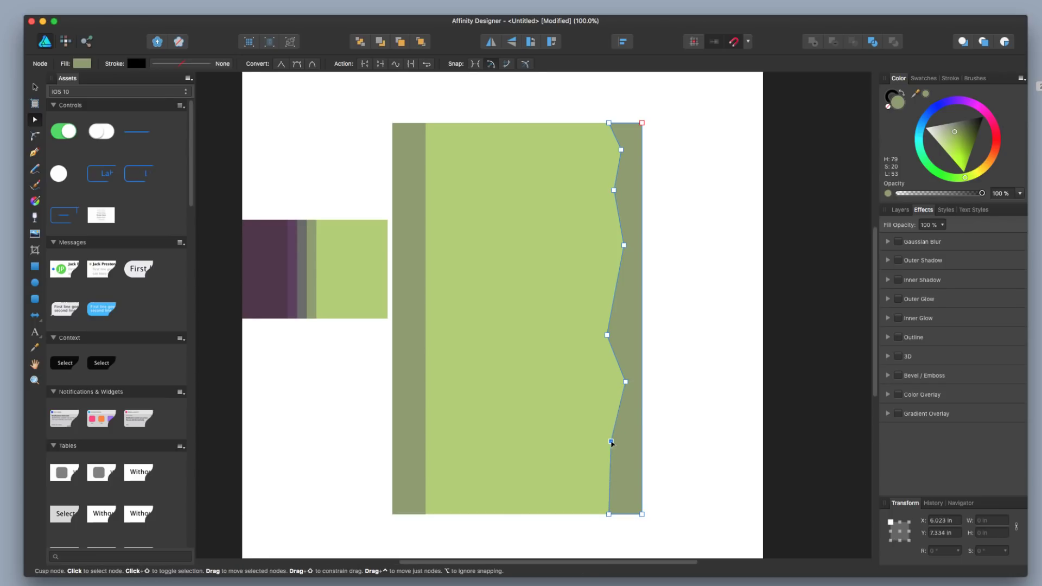
{"action": "left_click", "coordinate": [34, 87]}
{"action": "left_click", "coordinate": [658, 271]}
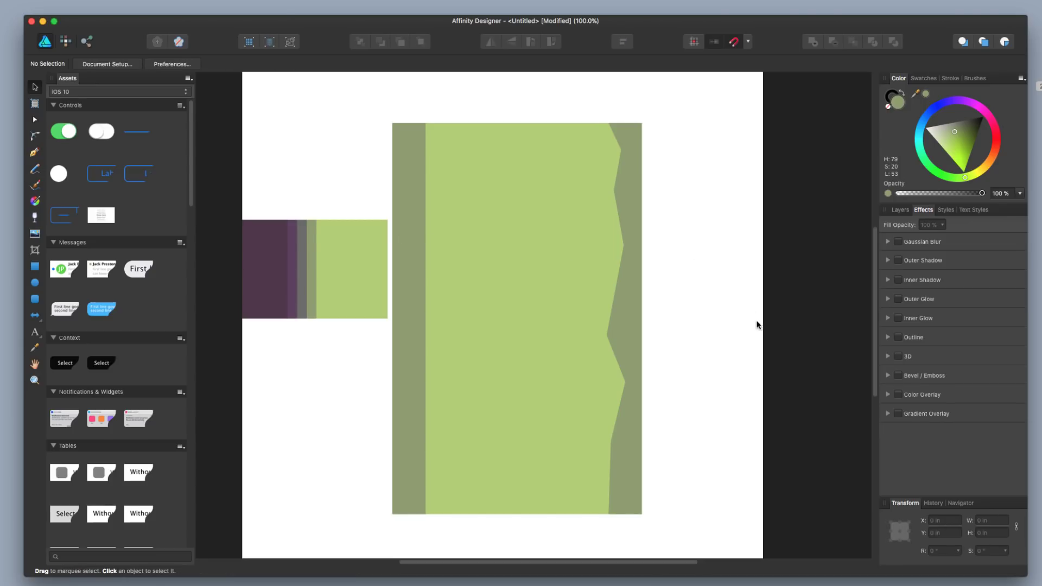
- Duplicate the jagged strip towards the rectangle's middle, at about X 4.75 in, and delete the straight strip on the left edge
{"action": "left_click", "coordinate": [622, 307]}
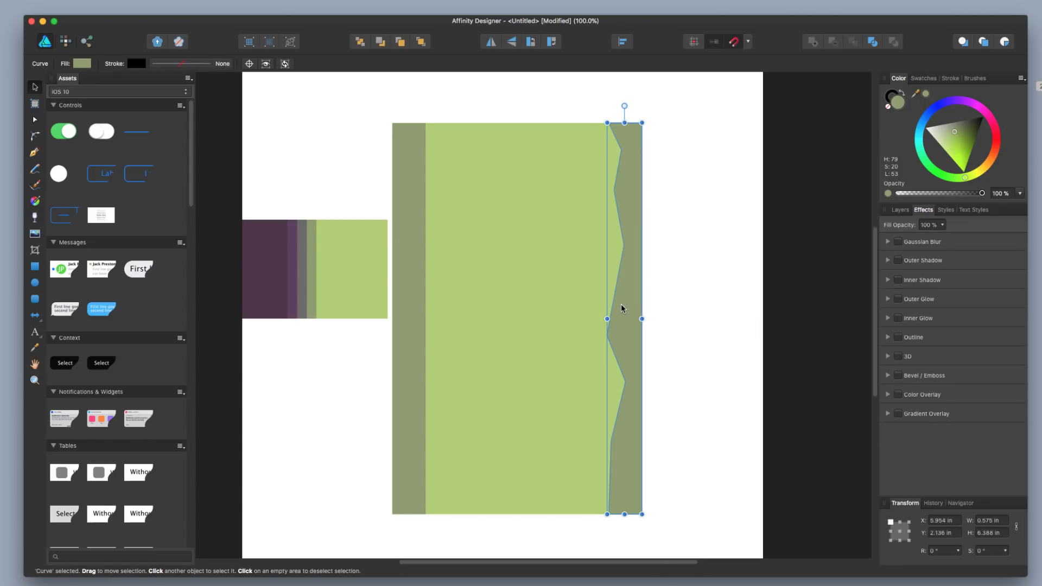
{"action": "left_click_drag", "start_coordinate": [621, 315], "coordinate": [550, 318], "text": "alt"}
{"action": "left_click", "coordinate": [419, 324]}
{"action": "key", "text": "Delete"}
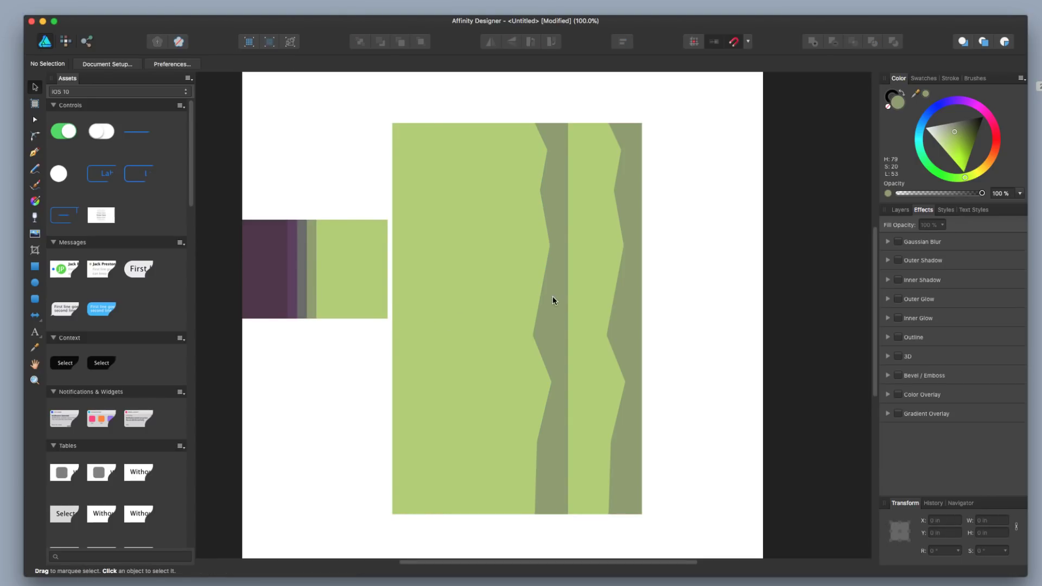
- Flip the jagged strip's copy horizontally and place it along the light green rectangle's left edge
{"action": "left_click", "coordinate": [554, 300]}
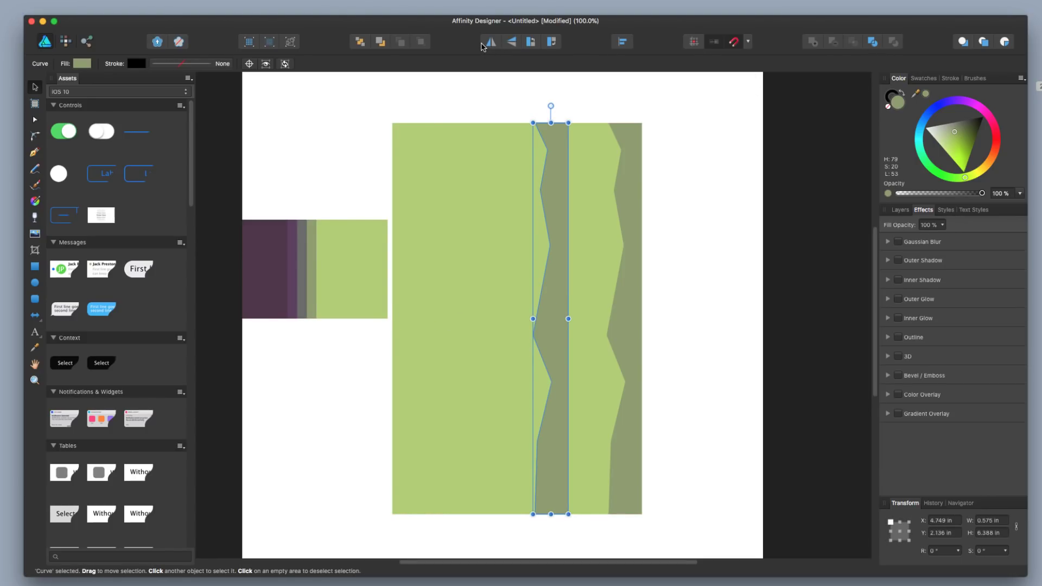
{"action": "left_click", "coordinate": [488, 43]}
{"action": "left_click_drag", "start_coordinate": [540, 296], "coordinate": [419, 295]}
{"action": "left_click", "coordinate": [665, 292]}
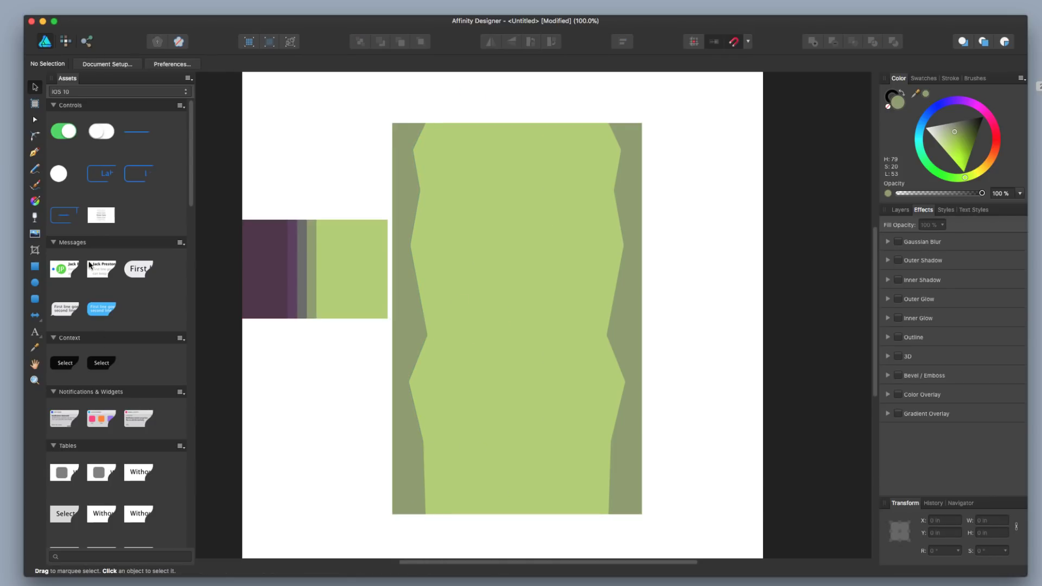
- Draw a circle about 0.71 in across near the middle of the light green area, at about X 3.78 in, Y 5.5 in
{"action": "left_click", "coordinate": [35, 283]}
{"action": "left_click_drag", "start_coordinate": [492, 319], "coordinate": [524, 349]}
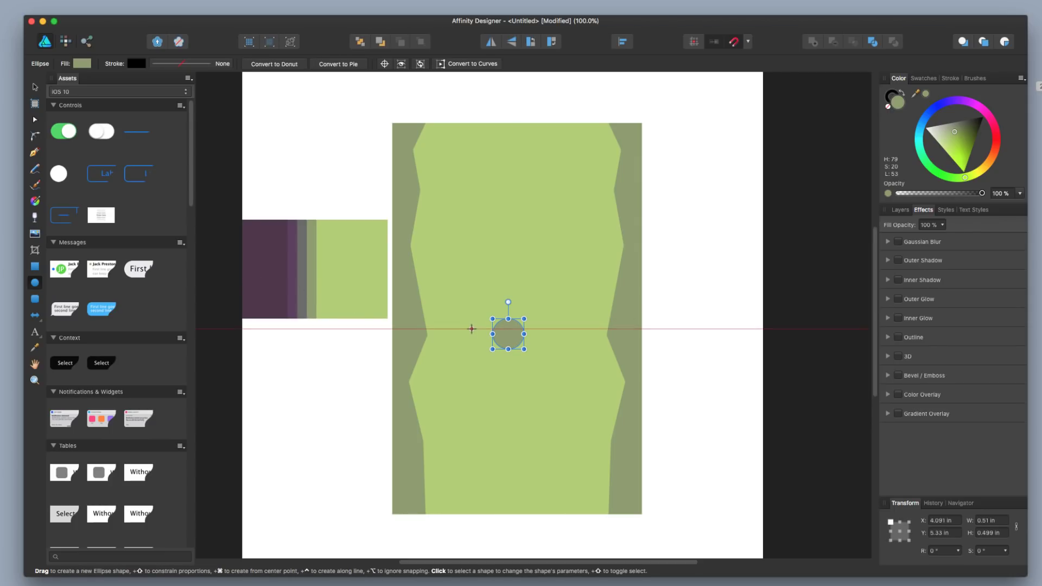
{"action": "key", "text": "Delete"}
{"action": "mouse_move", "coordinate": [469, 326]}
{"action": "left_mouse_down"}
{"action": "mouse_move", "coordinate": [603, 456]}
{"action": "mouse_move", "coordinate": [484, 339]}
{"action": "mouse_move", "coordinate": [517, 373]}
{"action": "left_mouse_up"}
{"action": "key", "text": "super+z"}
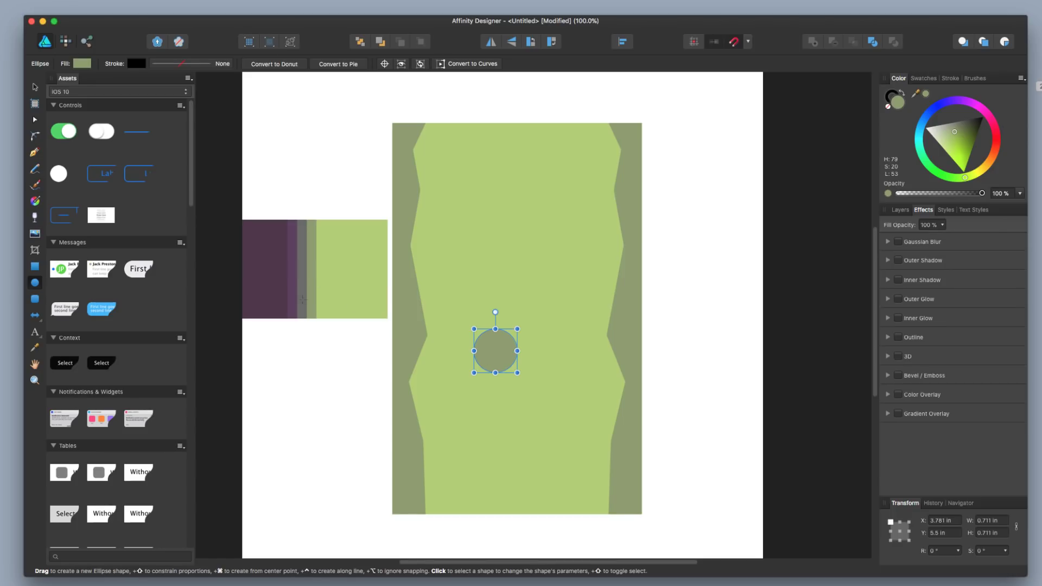
- Fill the circle with the grey sampled from the palette image's narrow grey stripe, and deselect it
{"action": "left_click", "coordinate": [35, 347]}
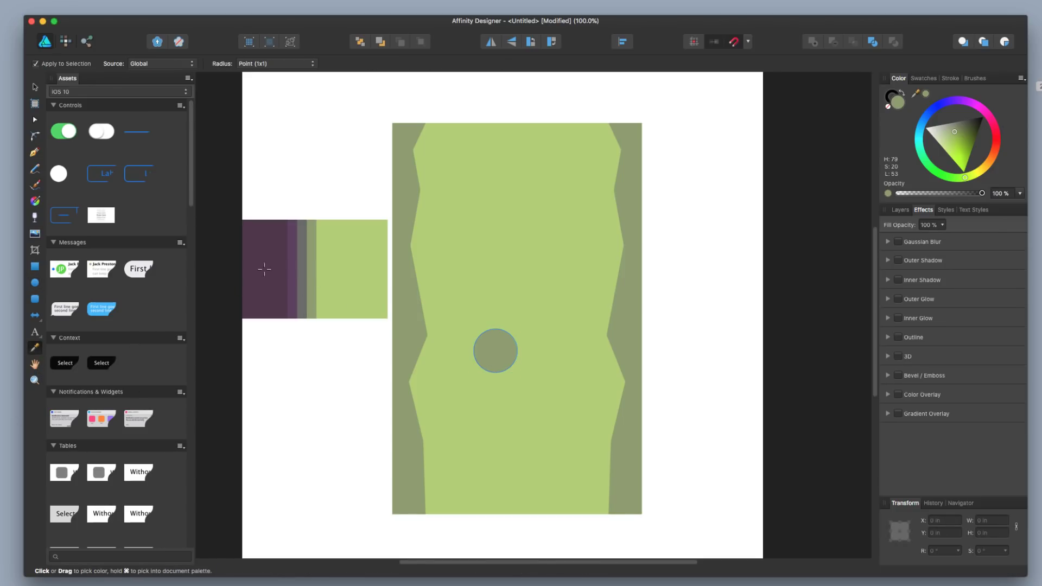
{"action": "left_click", "coordinate": [263, 270]}
{"action": "left_click", "coordinate": [291, 266]}
{"action": "left_click", "coordinate": [300, 271]}
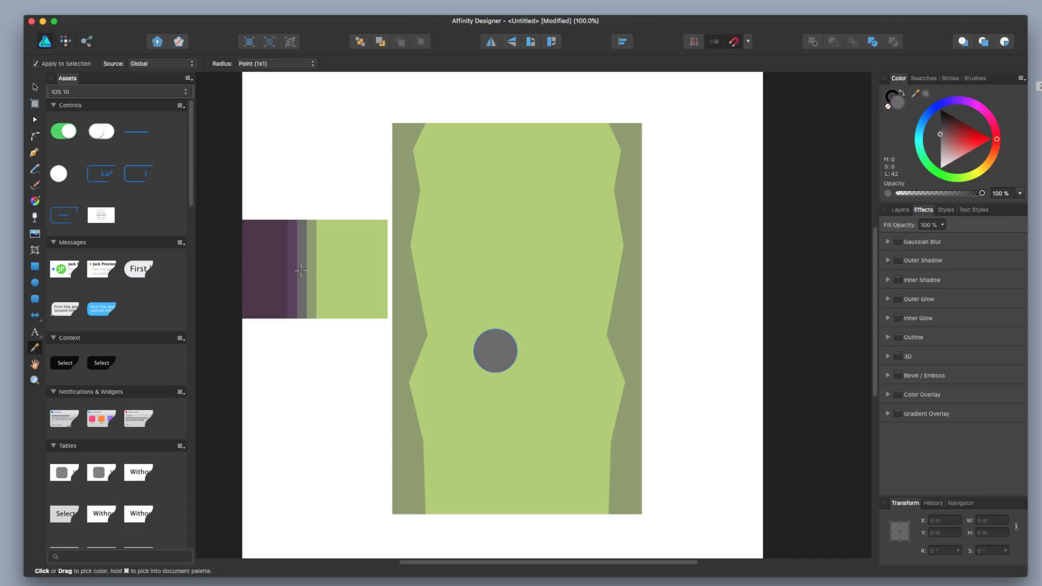
{"action": "left_click", "coordinate": [35, 87]}
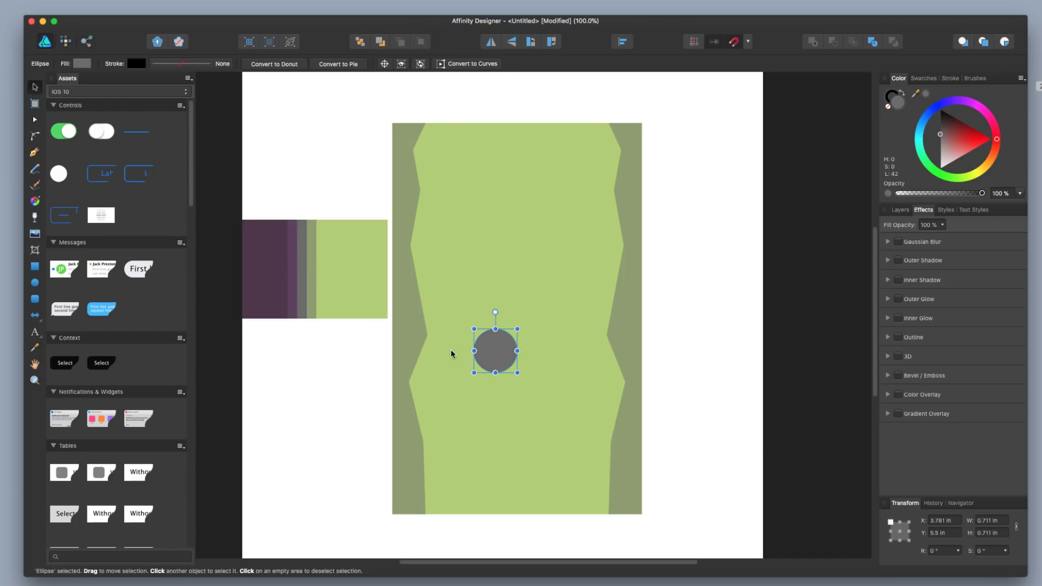
{"action": "left_click", "coordinate": [656, 358]}
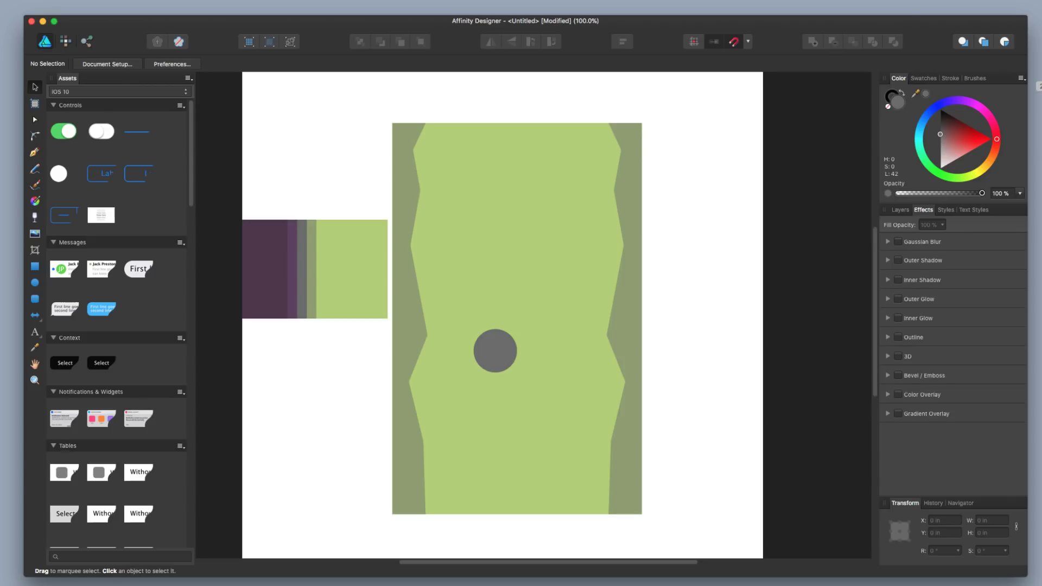
- Switch to the browser and open the Magic Forest palette from the COLOURlovers forest search results
{"action": "left_click", "coordinate": [972, 584]}
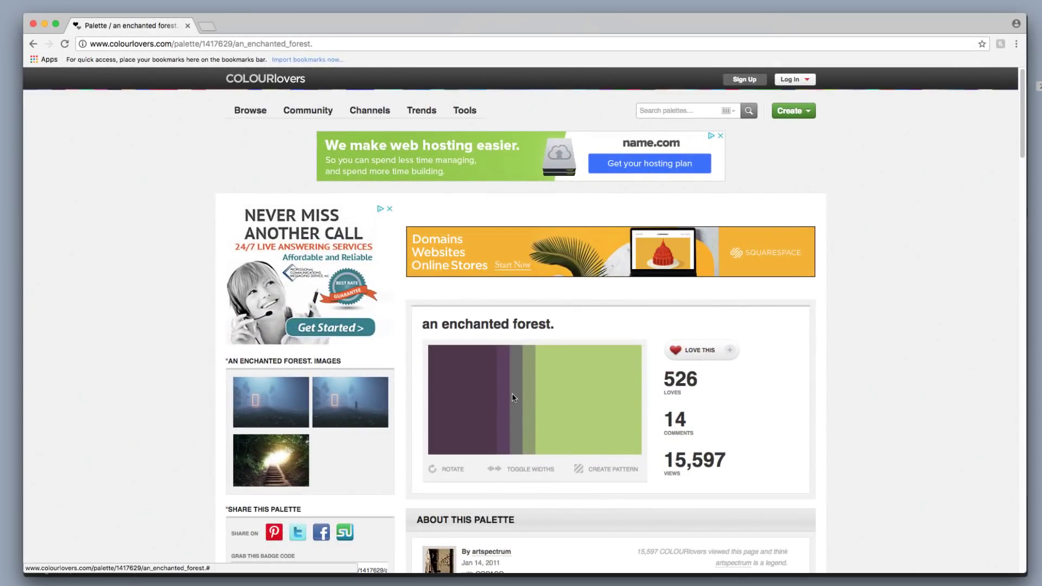
{"action": "scroll", "coordinate": [598, 449], "scroll_direction": "down", "scroll_amount": 8}
{"action": "scroll", "coordinate": [623, 427], "scroll_direction": "down", "scroll_amount": 8}
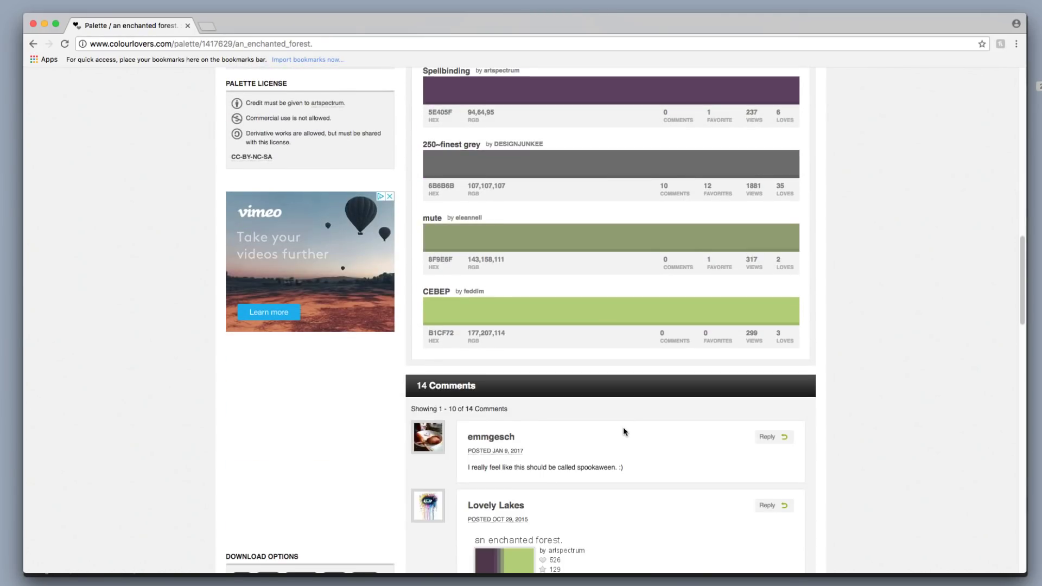
{"action": "left_click", "coordinate": [34, 44]}
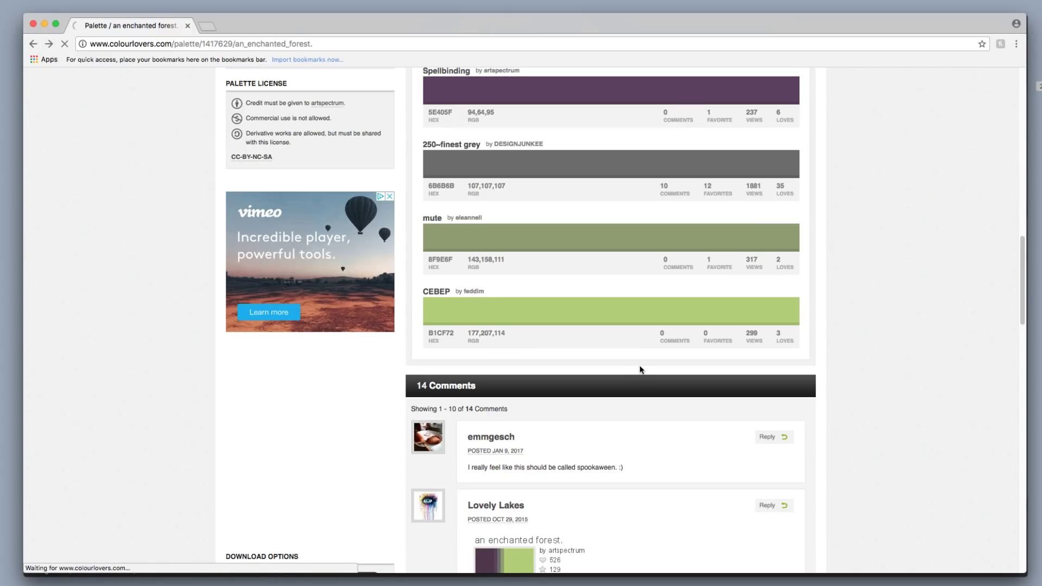
{"action": "scroll", "coordinate": [635, 444], "scroll_direction": "down", "scroll_amount": 5}
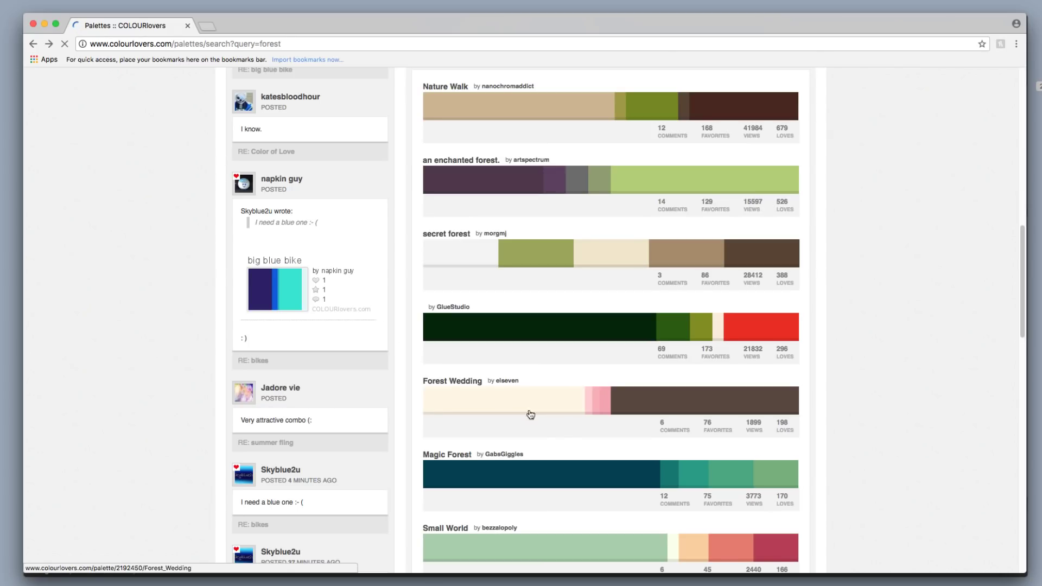
{"action": "scroll", "coordinate": [604, 426], "scroll_direction": "down", "scroll_amount": 5}
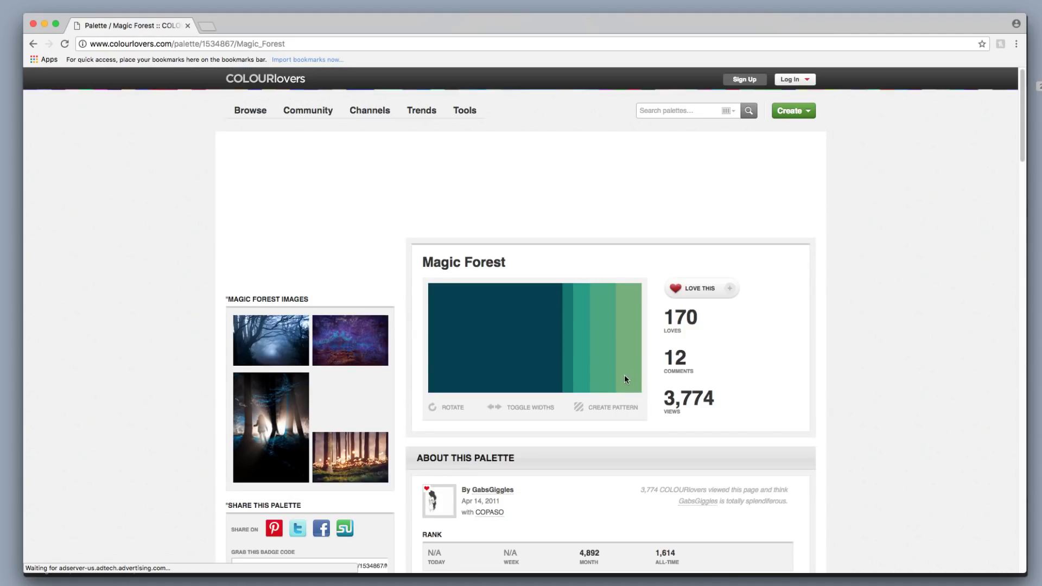
- Screenshot the Magic Forest colours and place the image in the Affinity Designer document below the first palette, at about X -0.88 in, Y 5.5 in
{"action": "key", "text": "shift+super+4"}
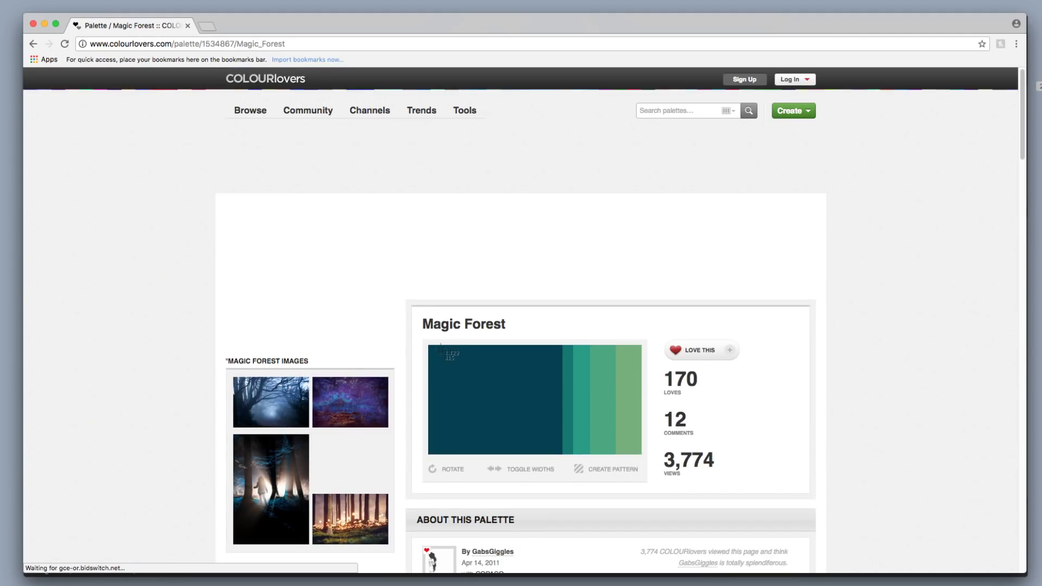
{"action": "left_click_drag", "start_coordinate": [439, 356], "coordinate": [638, 452]}
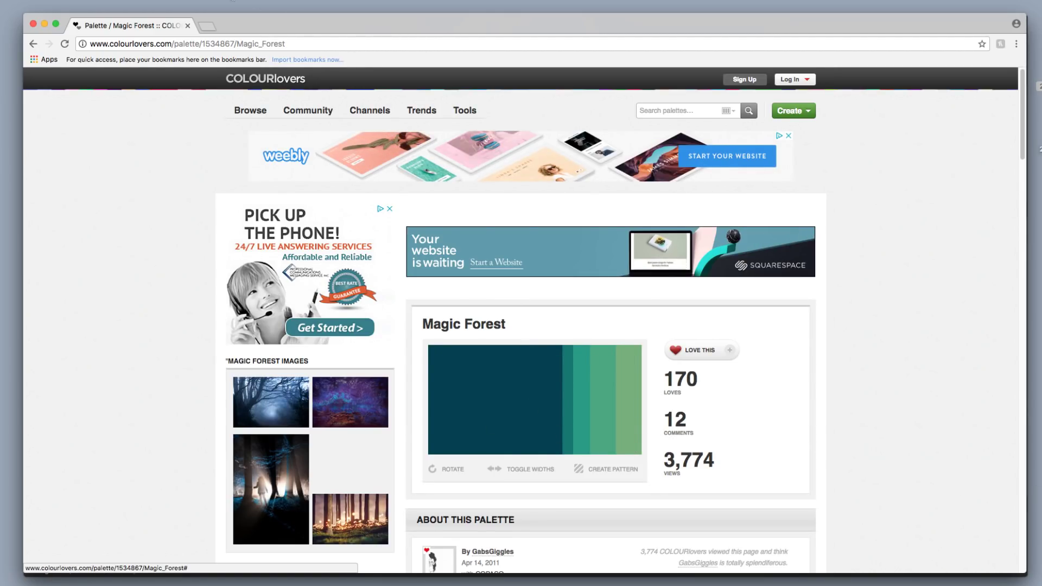
{"action": "left_click", "coordinate": [44, 24]}
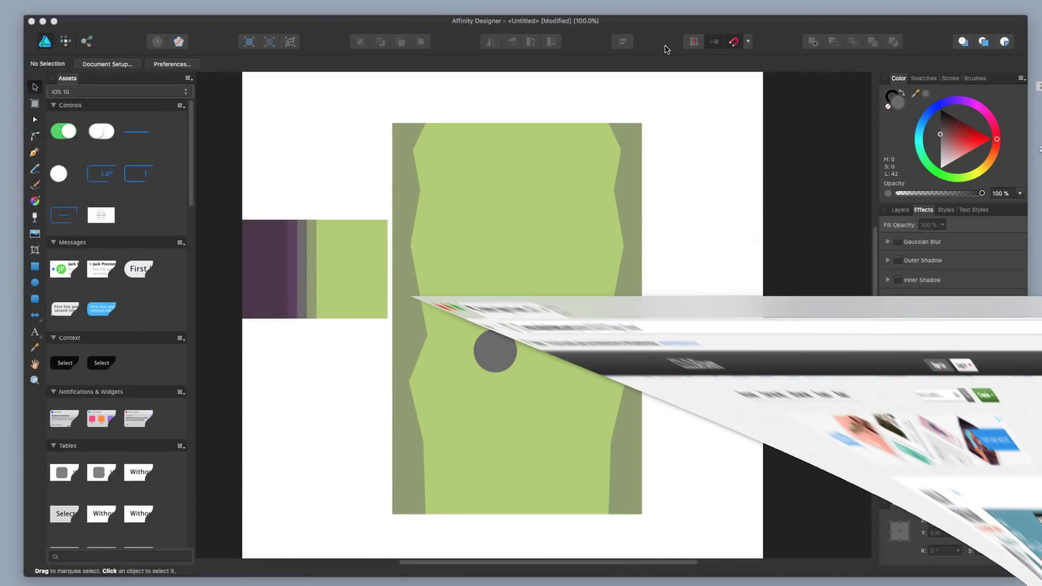
{"action": "left_click_drag", "start_coordinate": [927, 206], "coordinate": [465, 314]}
{"action": "left_click_drag", "start_coordinate": [414, 344], "coordinate": [324, 357]}
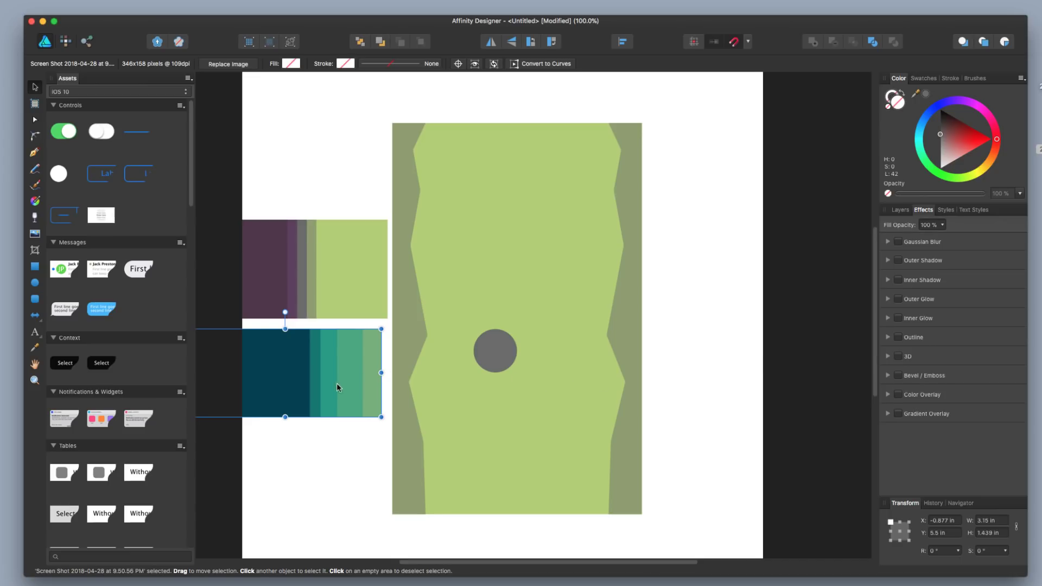
- Fill the grey circle with the dark blue sampled from the widest stripe of the Magic Forest palette image
{"action": "left_click", "coordinate": [511, 357]}
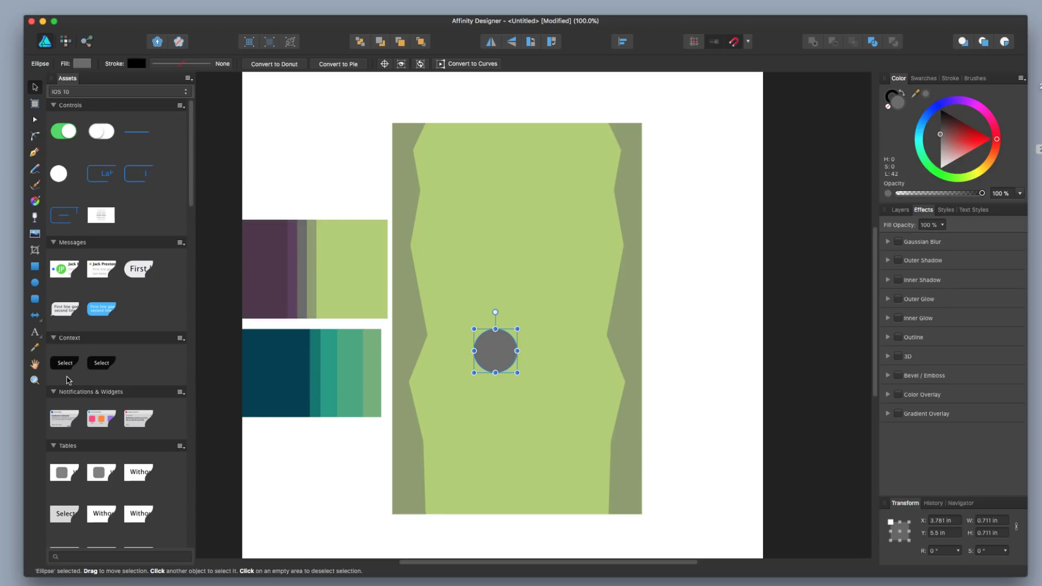
{"action": "left_click", "coordinate": [35, 348]}
{"action": "left_click", "coordinate": [277, 374]}
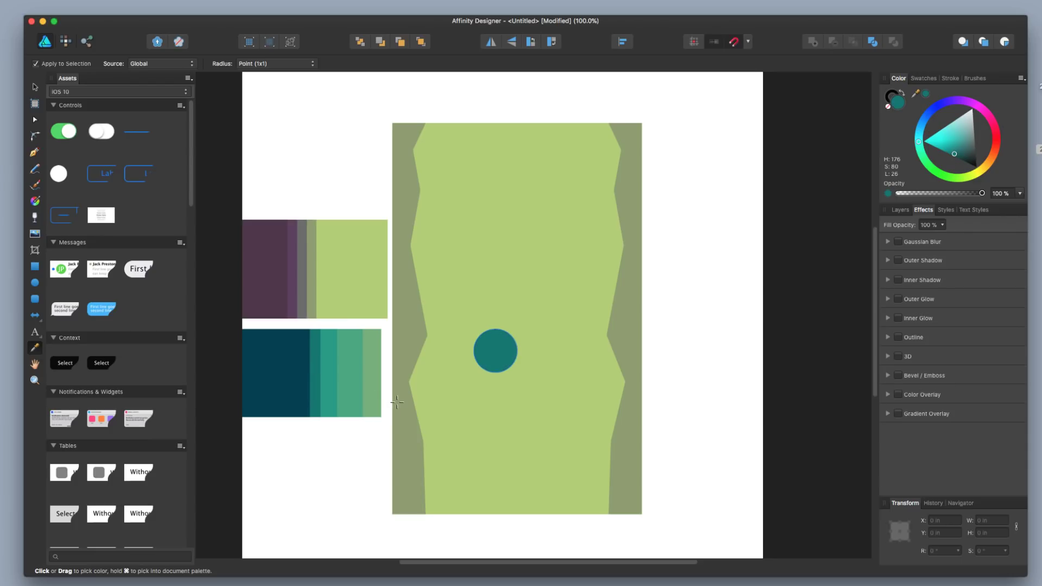
{"action": "left_click", "coordinate": [288, 377]}
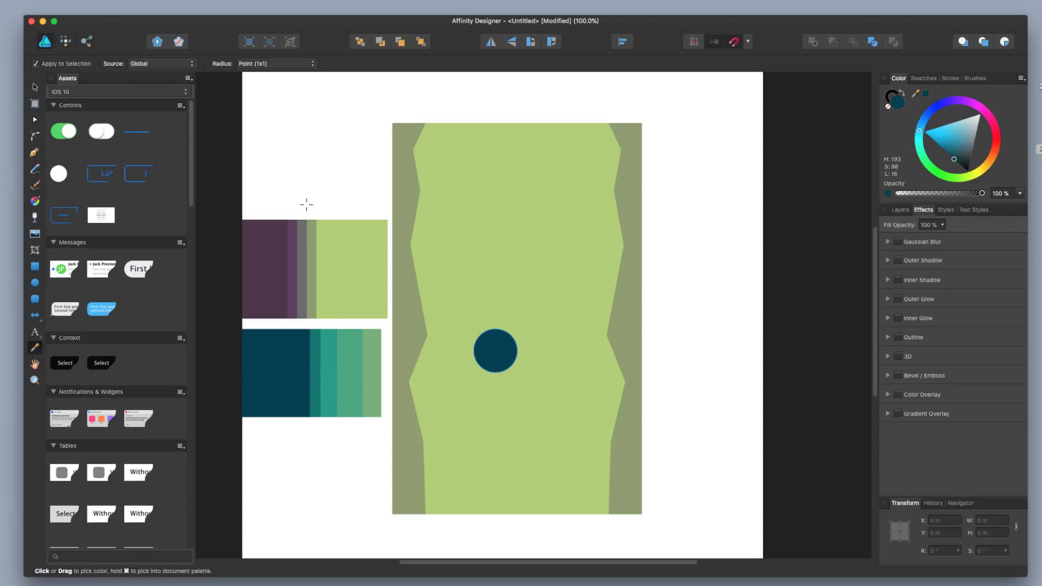
{"action": "left_click", "coordinate": [35, 88]}
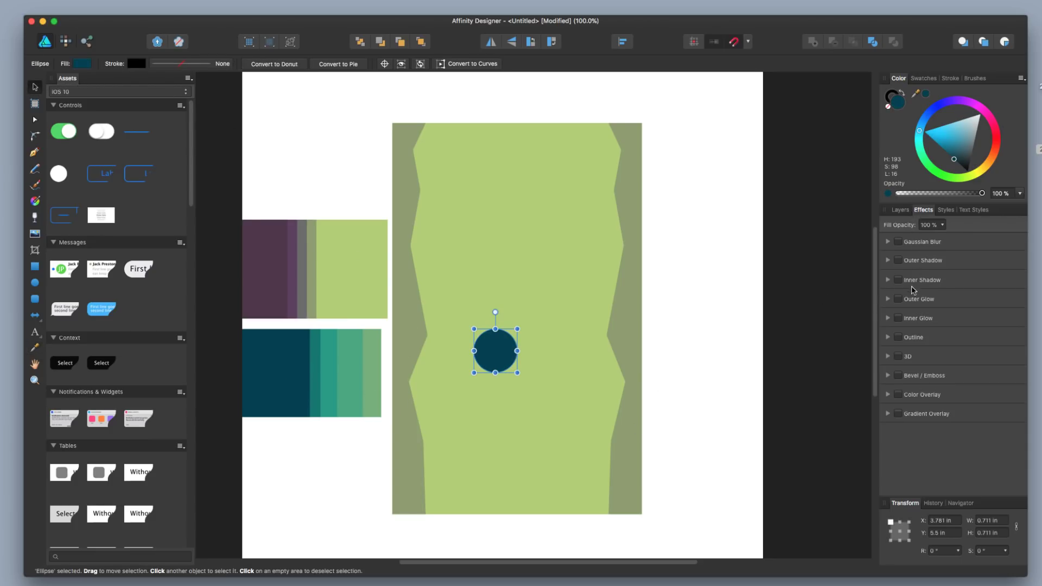
- Apply a 3D effect with a 100 px radius to the circle and shrink it to about two thirds of its diameter
{"action": "left_click", "coordinate": [897, 358]}
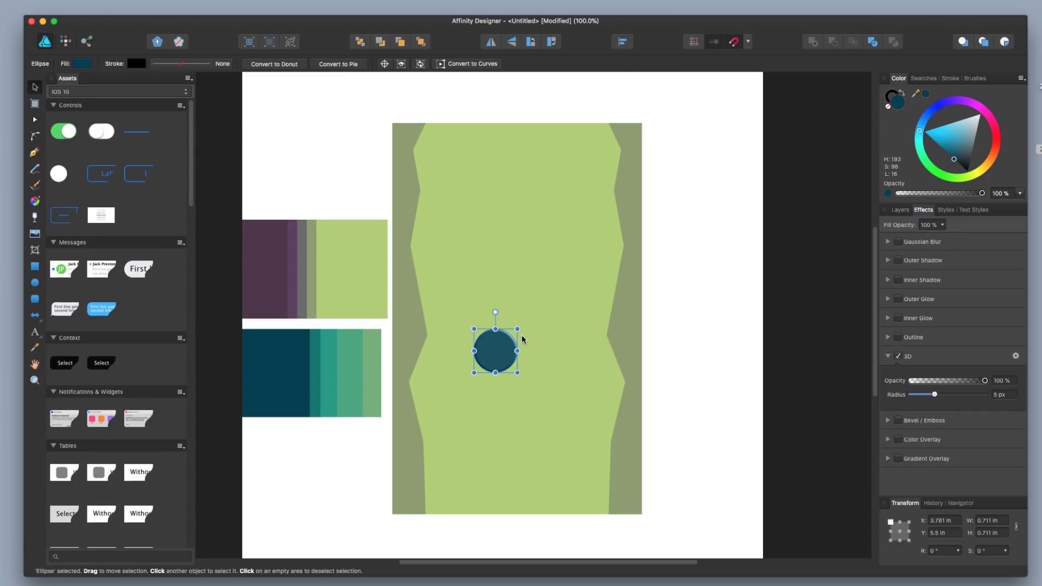
{"action": "left_click_drag", "start_coordinate": [935, 395], "coordinate": [995, 400]}
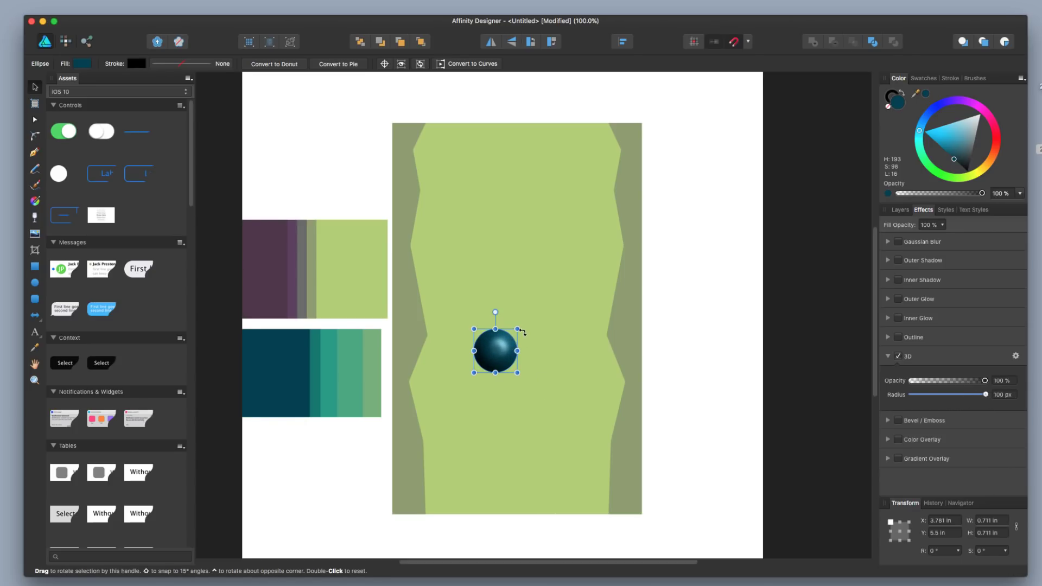
{"action": "left_click_drag", "start_coordinate": [517, 329], "coordinate": [502, 344]}
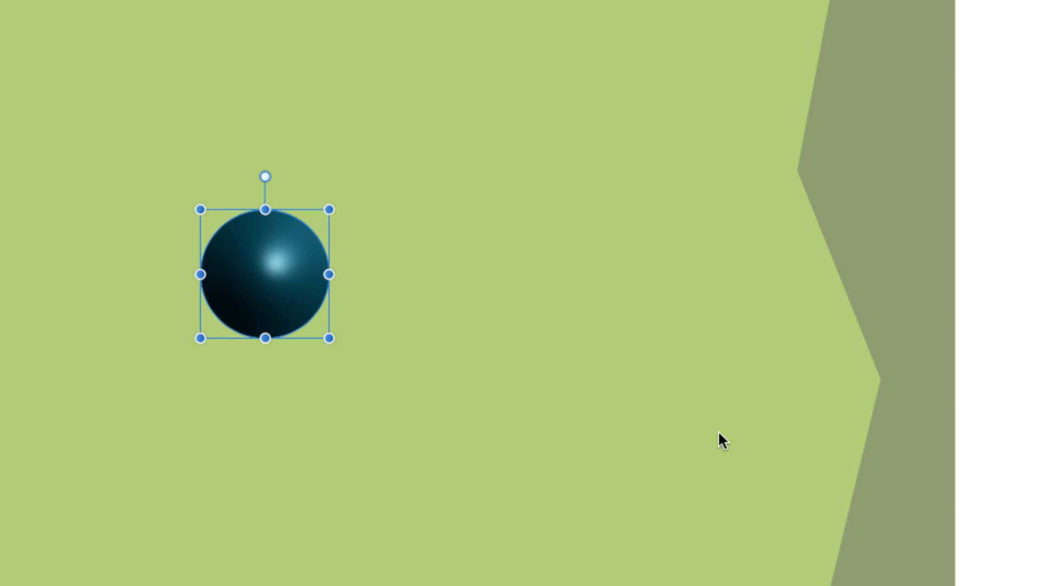
{"action": "left_click", "coordinate": [375, 340]}
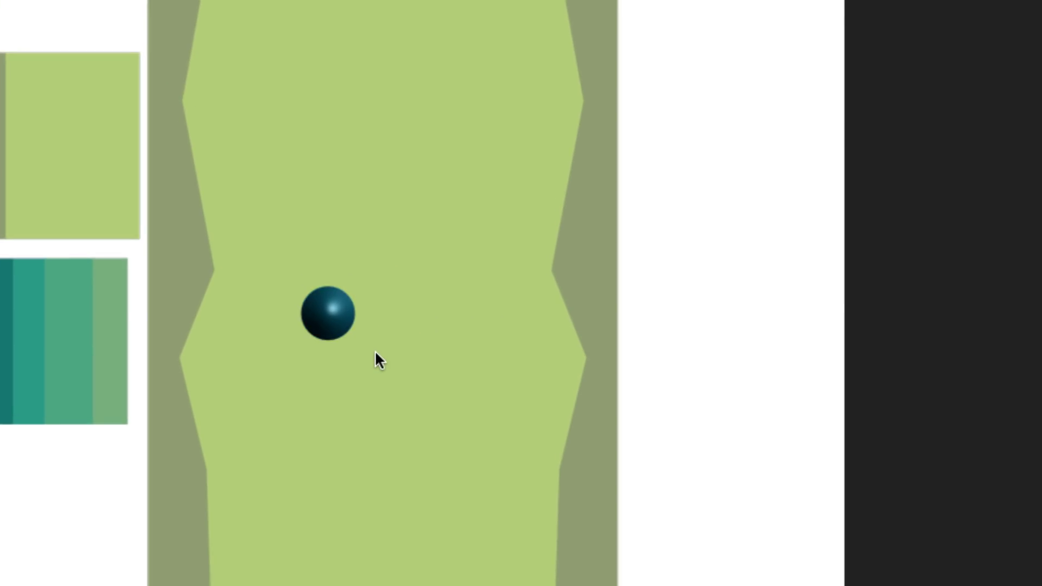
- Move the small dark blue sphere down to the lower middle of the light green area
{"action": "scroll", "coordinate": [374, 350], "scroll_direction": "up", "scroll_amount": 2}
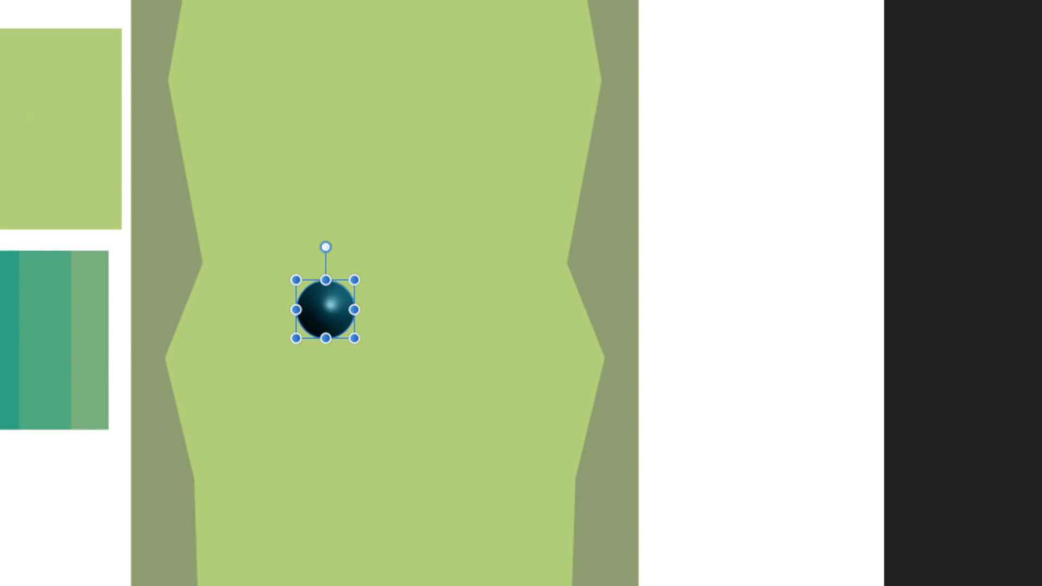
{"action": "left_click_drag", "start_coordinate": [313, 300], "coordinate": [407, 543]}
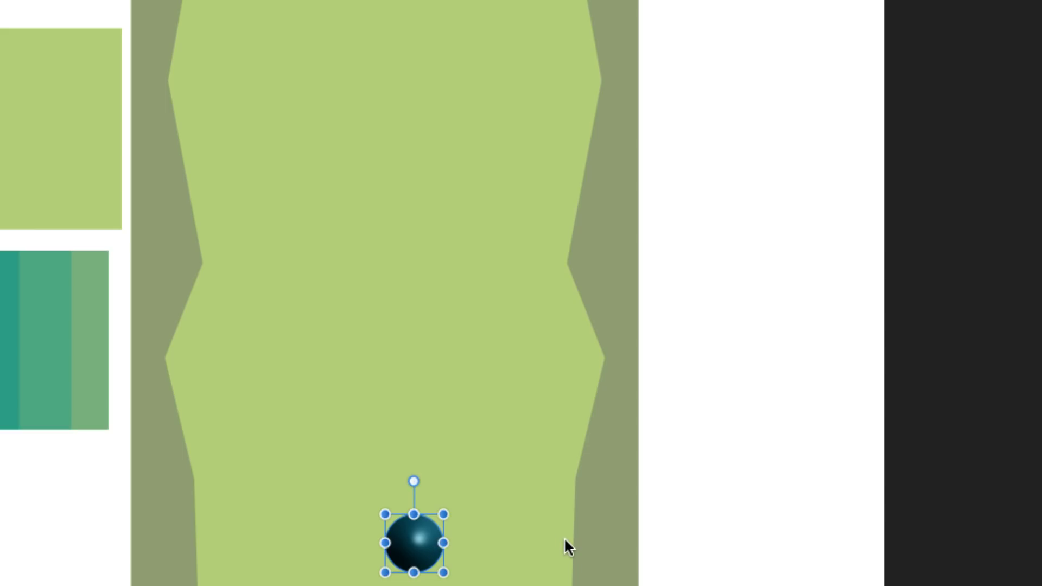
{"action": "left_click_drag", "start_coordinate": [418, 551], "coordinate": [460, 583]}
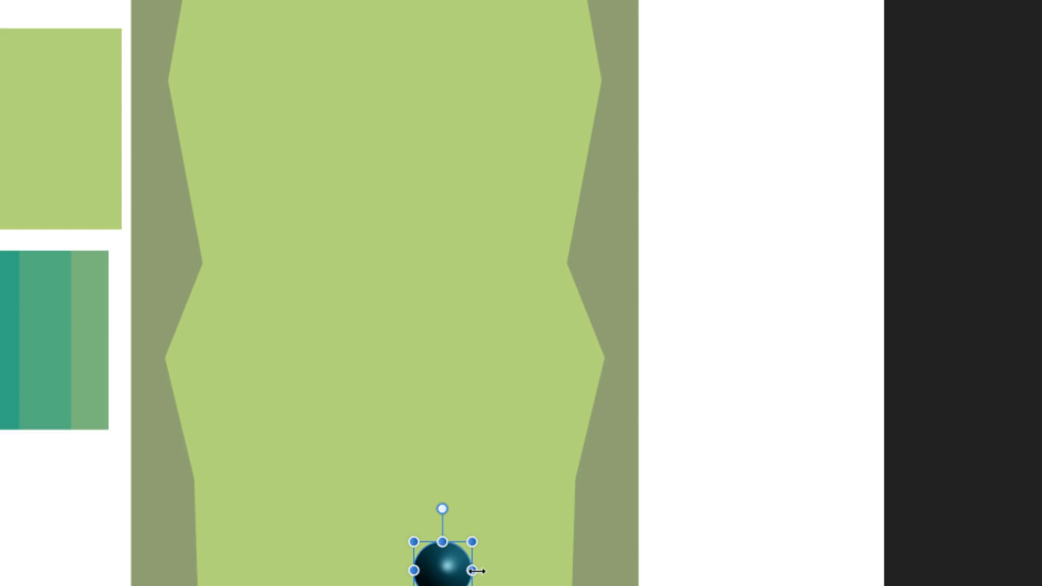
- Place a copy of the right-hand jagged strip, nudged slightly inward, behind the light green rectangle
{"action": "left_click", "coordinate": [611, 5]}
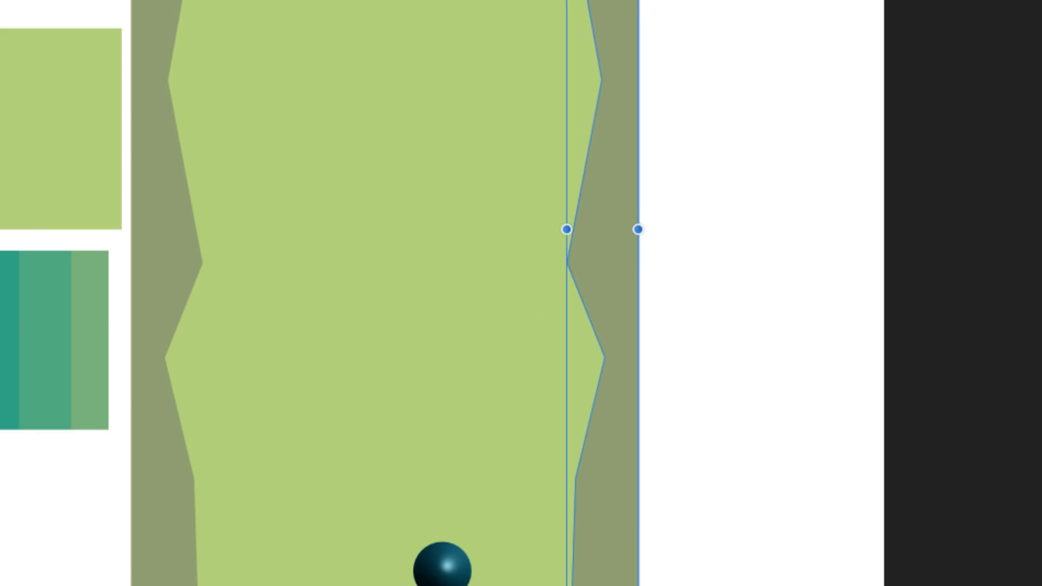
{"action": "key", "text": "Left"}
{"action": "key", "text": "Left"}
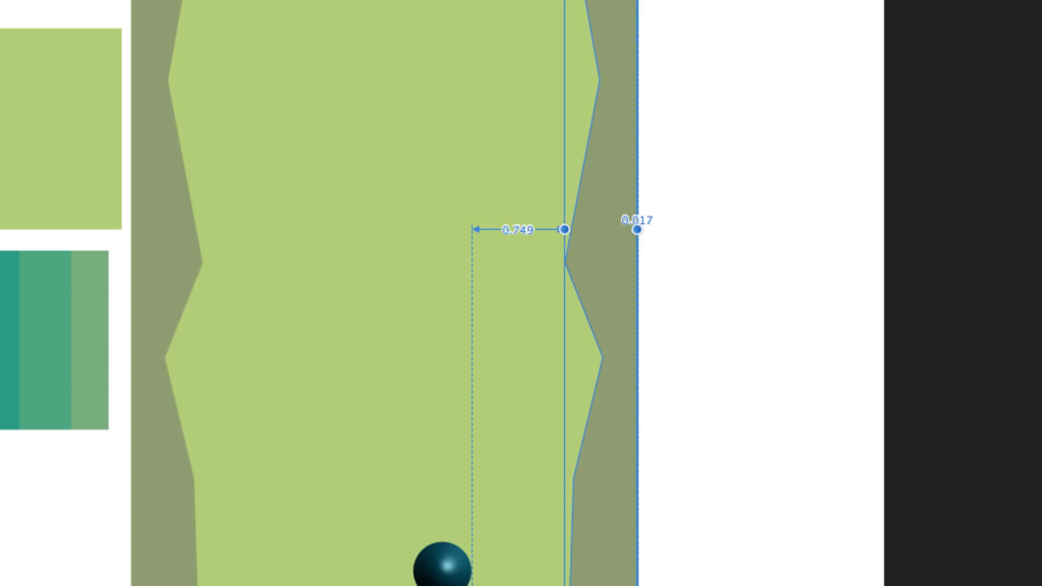
{"action": "key", "text": "Left"}
{"action": "key", "text": "Left"}
{"action": "key", "text": "Left"}
{"action": "key", "text": "Left"}
{"action": "key", "text": "Left"}
{"action": "key", "text": "Left"}
{"action": "key", "text": "Left"}
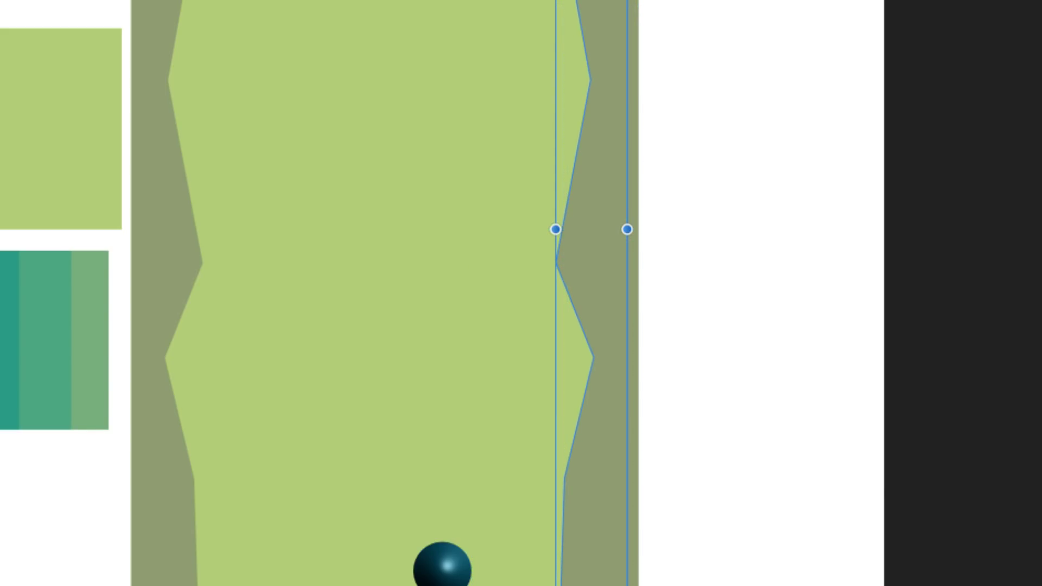
{"action": "key", "text": "ctrl+z"}
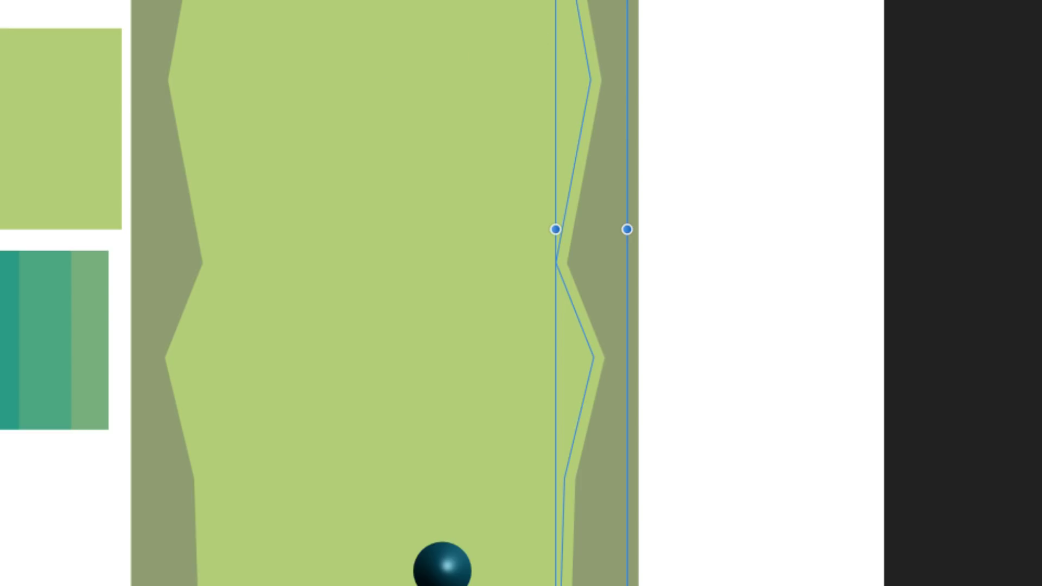
- Try to select the jagged strip copy hidden behind the light green rectangle
{"action": "left_click", "coordinate": [60, 129]}
{"action": "left_click", "coordinate": [578, 121]}
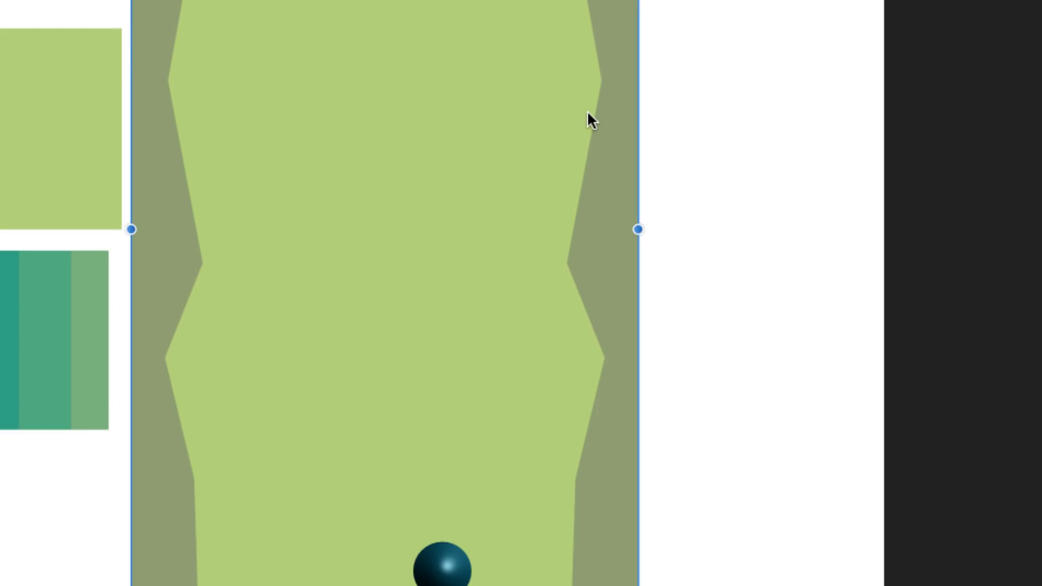
{"action": "left_click", "coordinate": [621, 58]}
{"action": "key", "text": "Escape"}
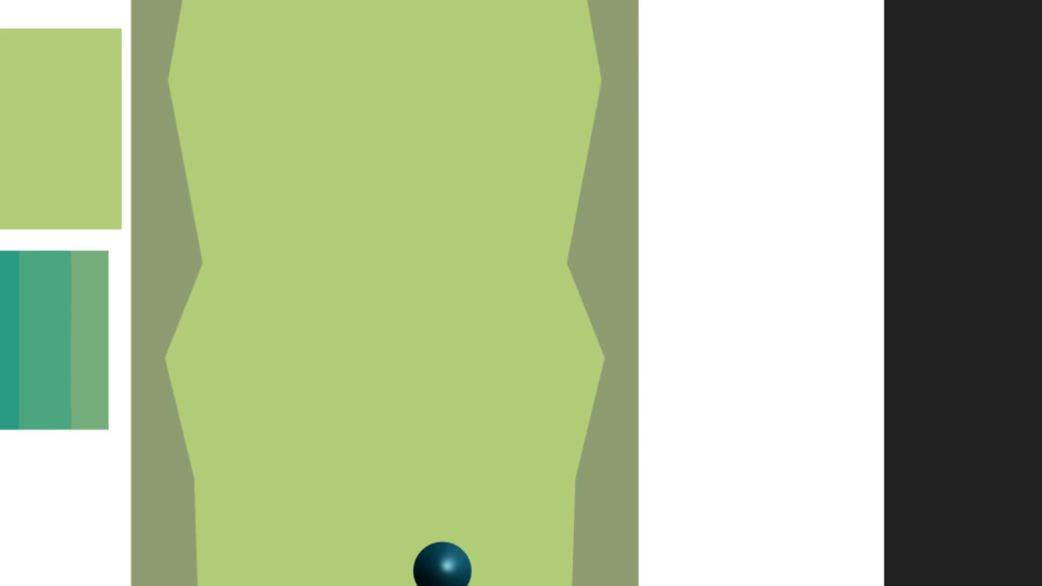
{"action": "left_click_drag", "start_coordinate": [655, 585], "coordinate": [102, 0]}
{"action": "scroll", "coordinate": [283, 111], "scroll_direction": "up", "scroll_amount": 3}
{"action": "left_click", "coordinate": [283, 112]}
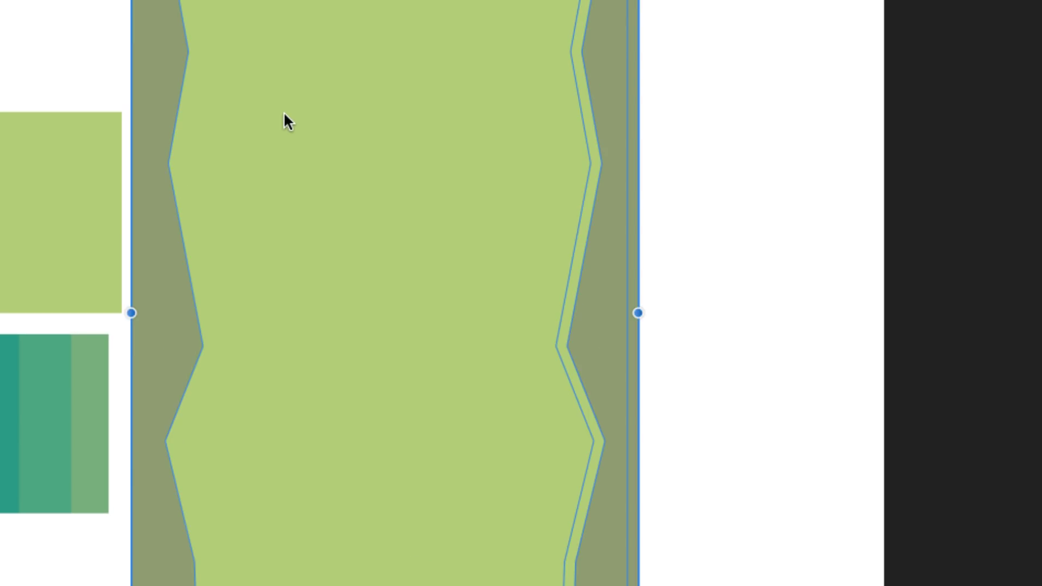
{"action": "scroll", "coordinate": [355, 253], "scroll_direction": "down", "scroll_amount": 1, "text": "ctrl"}
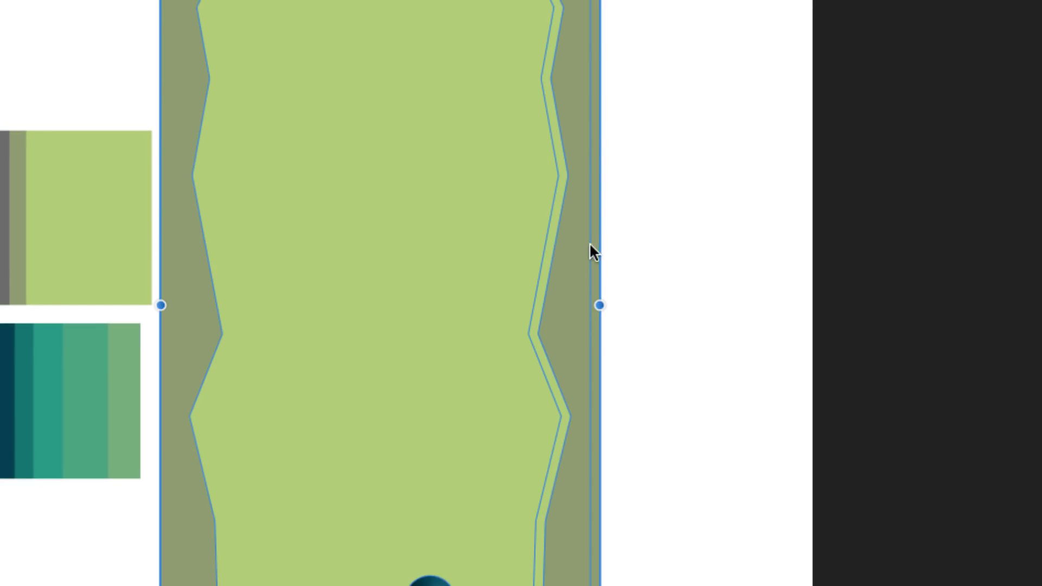
{"action": "left_click_drag", "start_coordinate": [646, 0], "coordinate": [508, 585]}
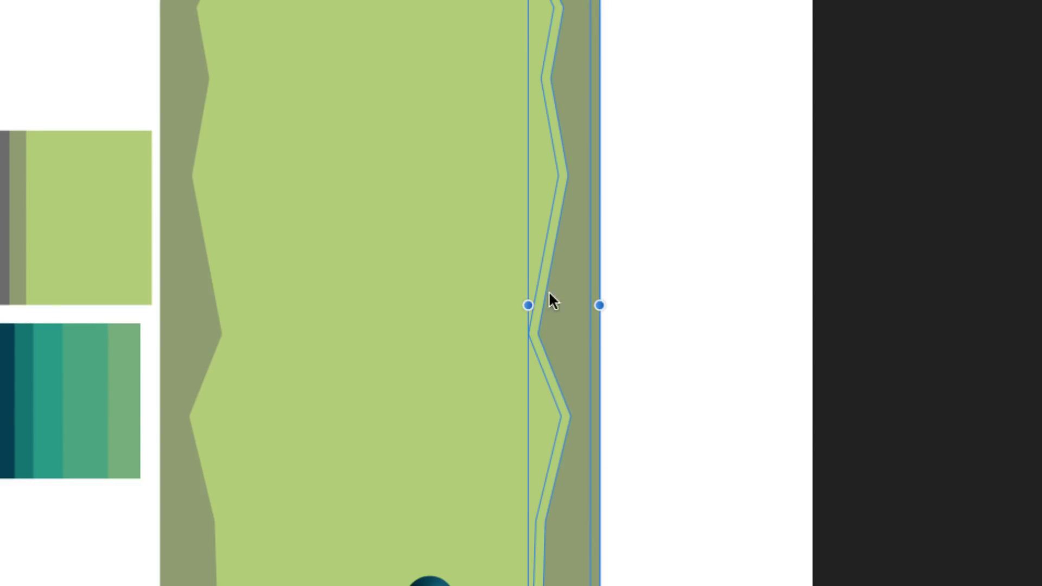
{"action": "scroll", "coordinate": [543, 178], "scroll_direction": "up", "scroll_amount": 3, "text": "ctrl"}
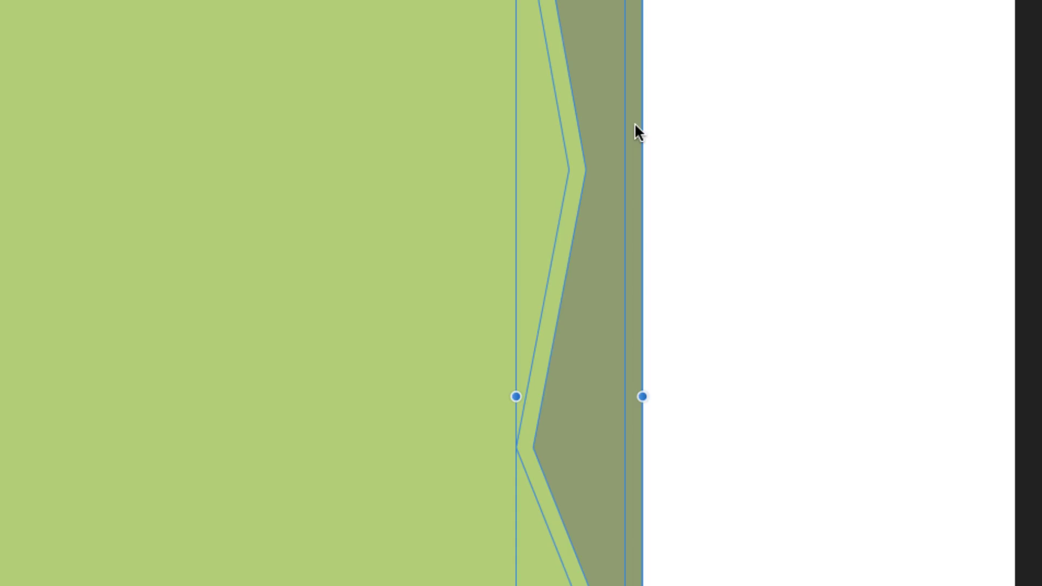
{"action": "left_click", "coordinate": [634, 123]}
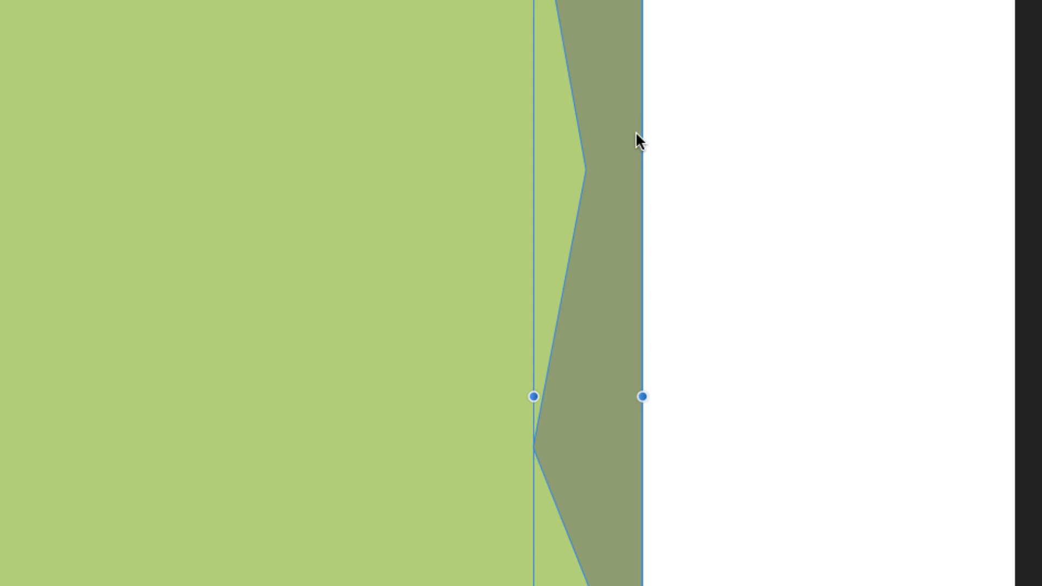
{"action": "key", "text": "Escape"}
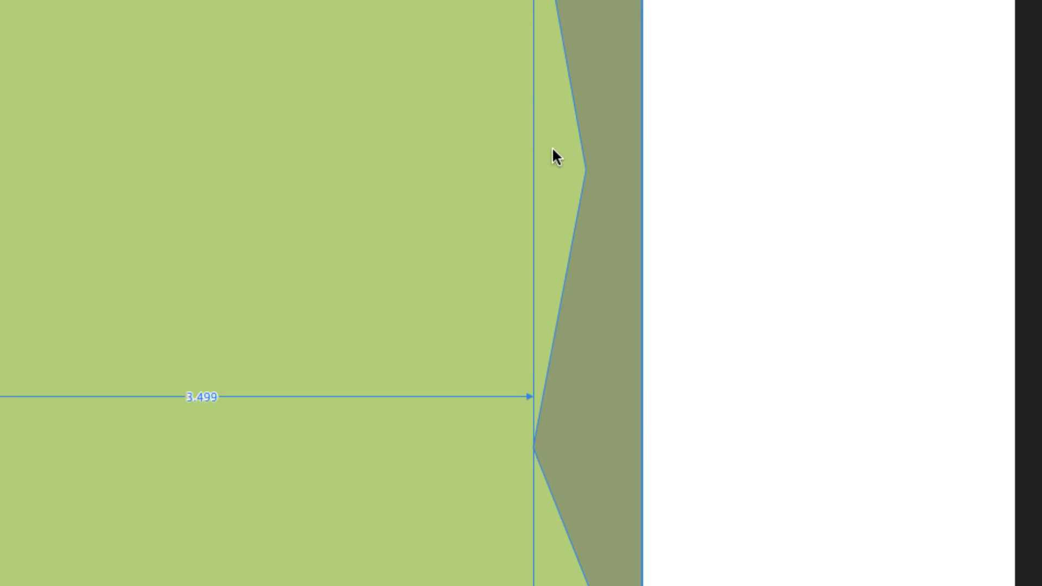
- Move the visible right-hand jagged strip off the rectangle onto the white page area and select the copy hidden behind the rectangle
{"action": "left_click", "coordinate": [605, 133]}
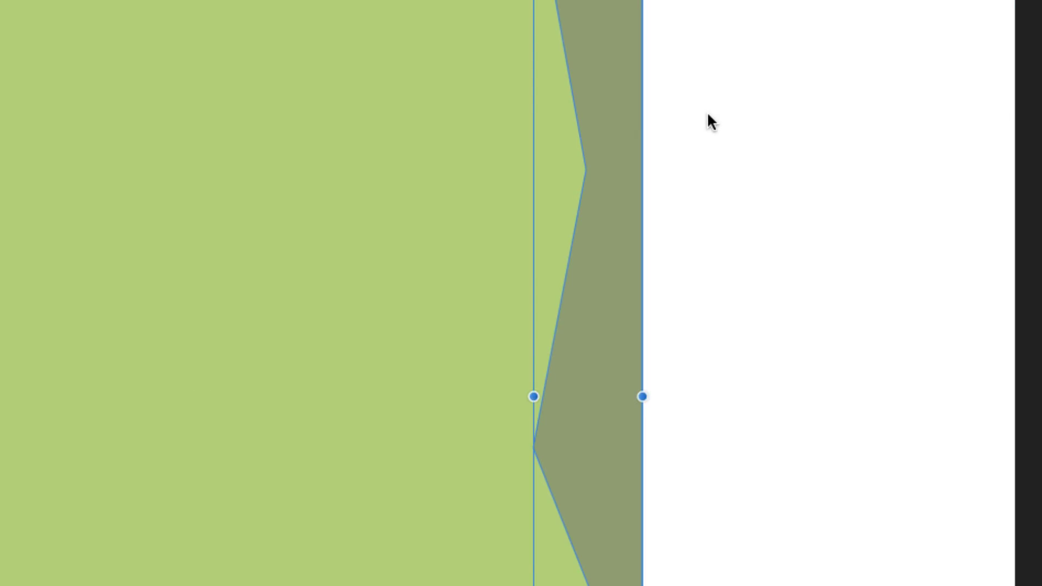
{"action": "scroll", "coordinate": [707, 111], "scroll_direction": "down", "scroll_amount": 2, "text": "ctrl"}
{"action": "left_click", "coordinate": [643, 168]}
{"action": "left_click_drag", "start_coordinate": [642, 168], "coordinate": [812, 158]}
{"action": "left_click_drag", "start_coordinate": [711, 1], "coordinate": [551, 584]}
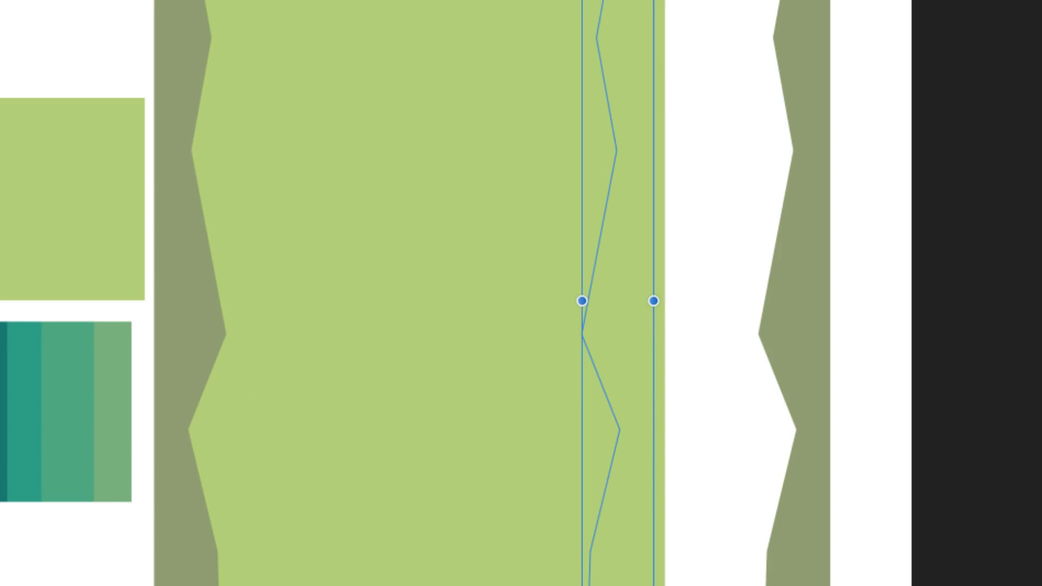
{"action": "key", "text": "Escape"}
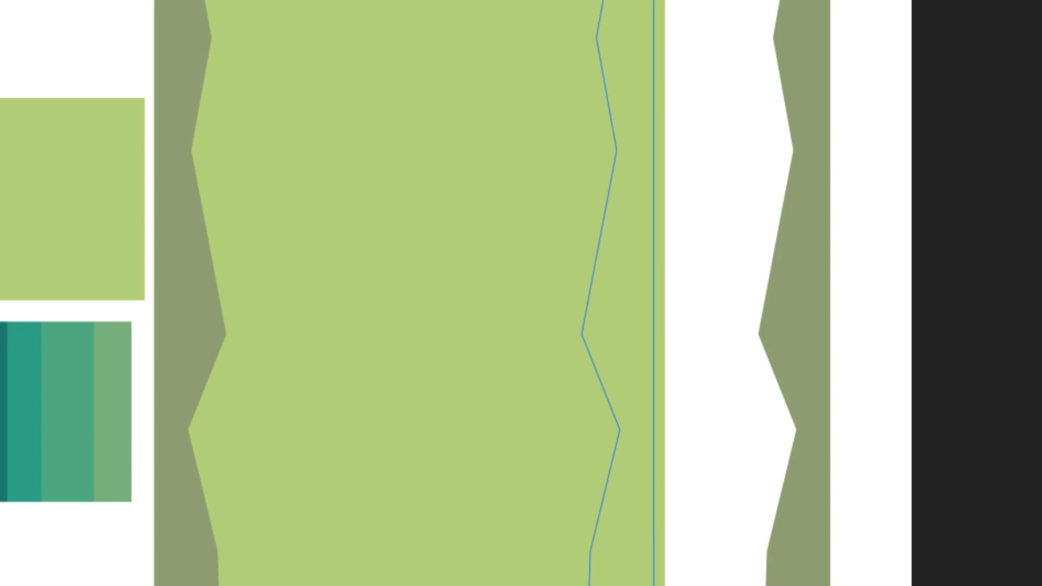
- Fill the hidden jagged strip copy with the palette's grey and move the olive strip back over it at the rectangle's right edge
{"action": "left_click_drag", "start_coordinate": [504, 225], "coordinate": [504, 225]}
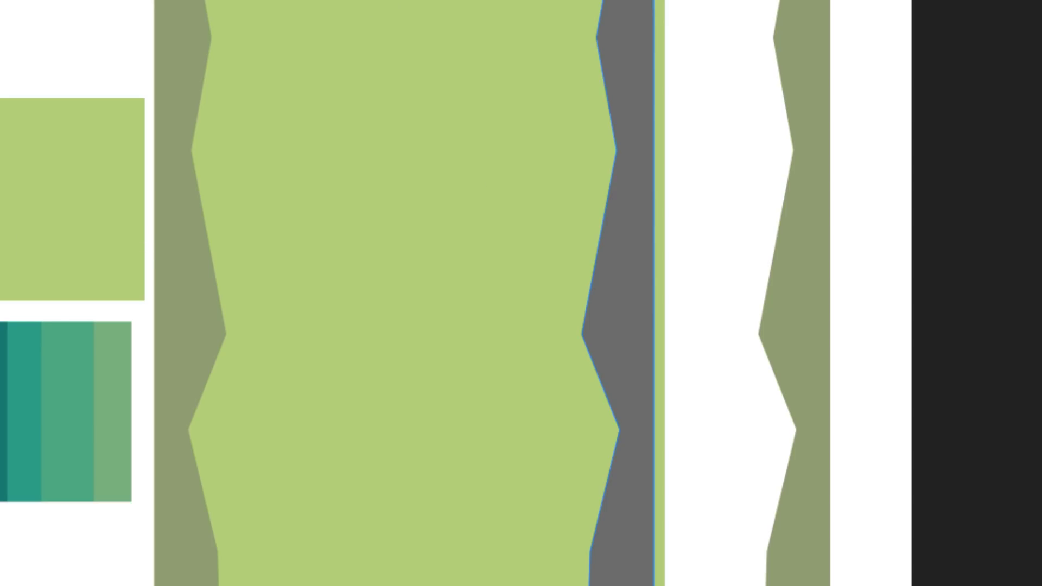
{"action": "key", "text": "v"}
{"action": "left_click_drag", "start_coordinate": [796, 134], "coordinate": [634, 129]}
{"action": "left_click", "coordinate": [746, 141]}
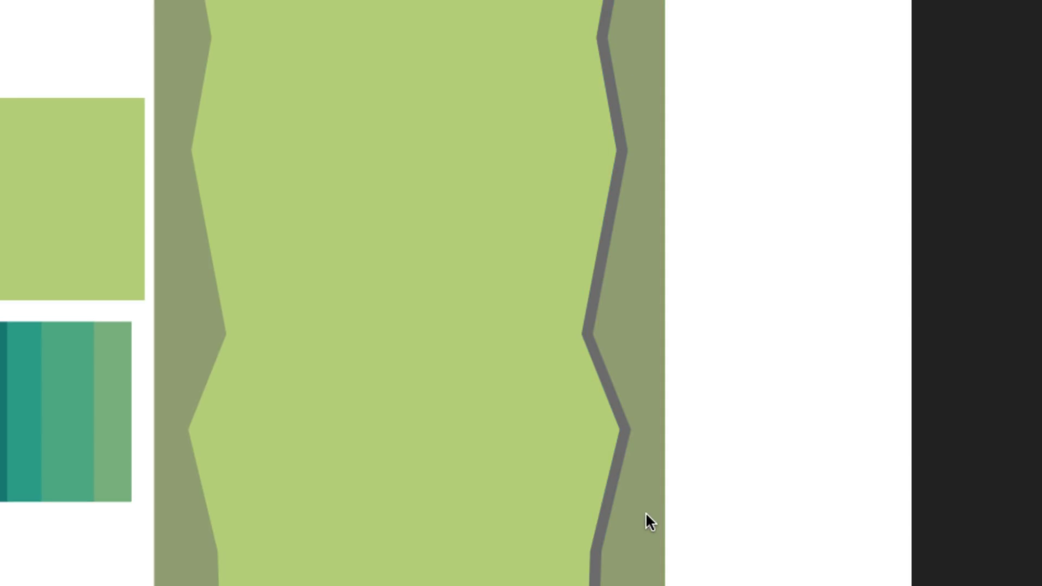
- Place a mirrored grey copy of the jagged strip behind the left-hand olive strip, extending inward past its jagged edge
{"action": "left_click", "coordinate": [600, 49]}
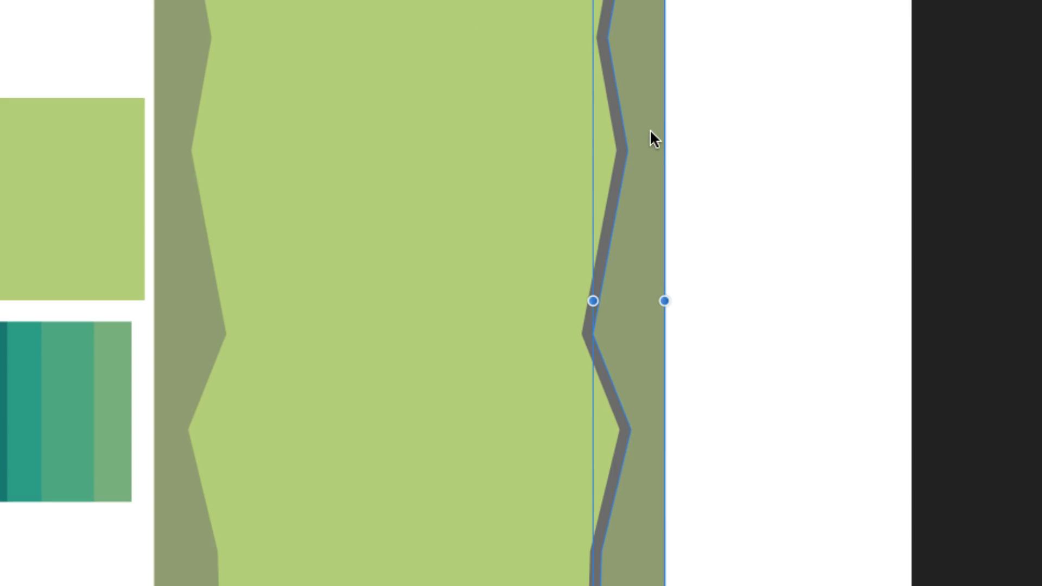
{"action": "left_click_drag", "start_coordinate": [617, 128], "coordinate": [334, 116]}
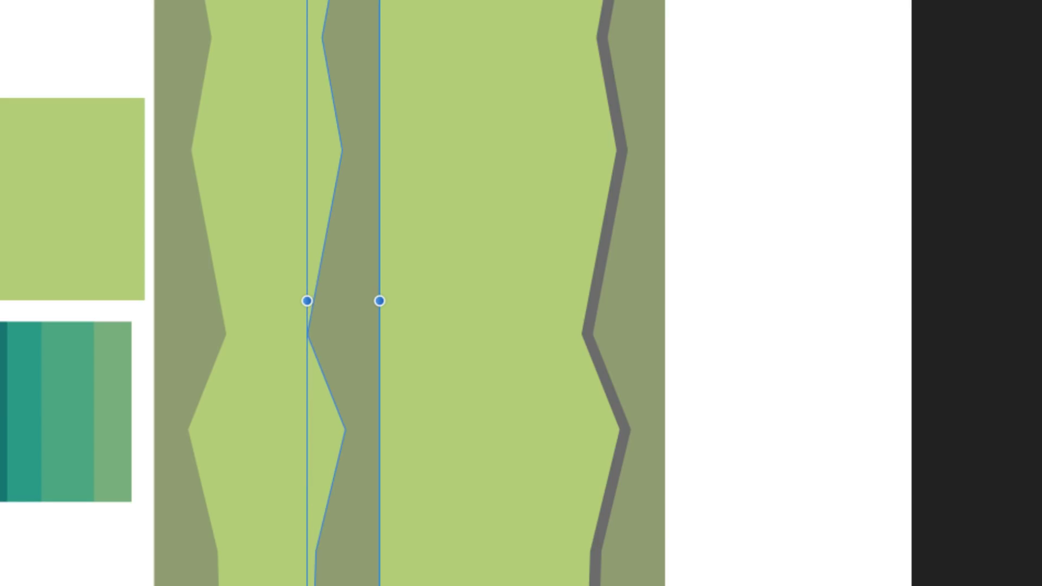
{"action": "left_click_drag", "start_coordinate": [267, 147], "coordinate": [212, 125]}
{"action": "key", "text": "space"}
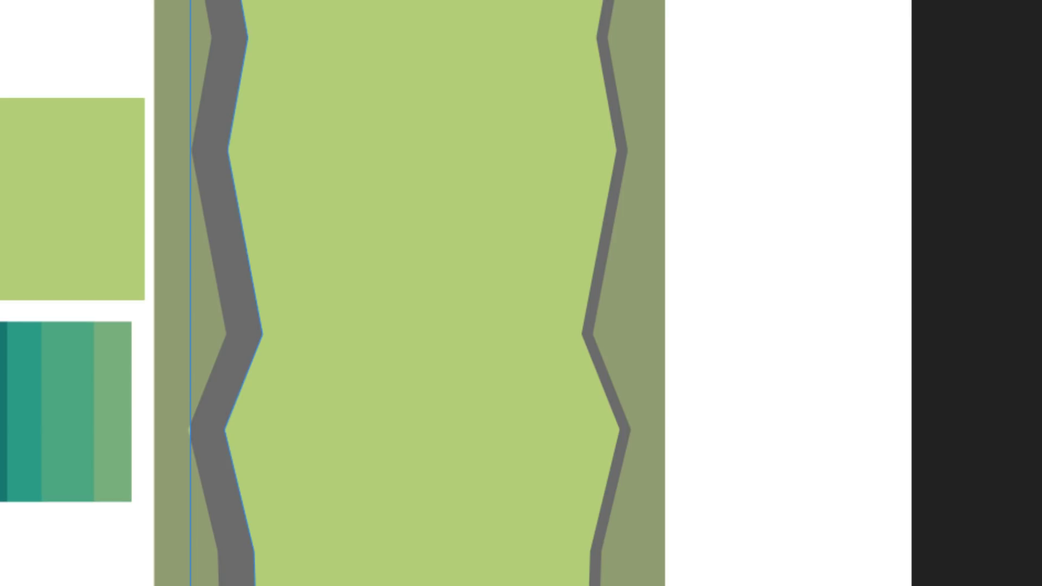
{"action": "left_click", "coordinate": [254, 247]}
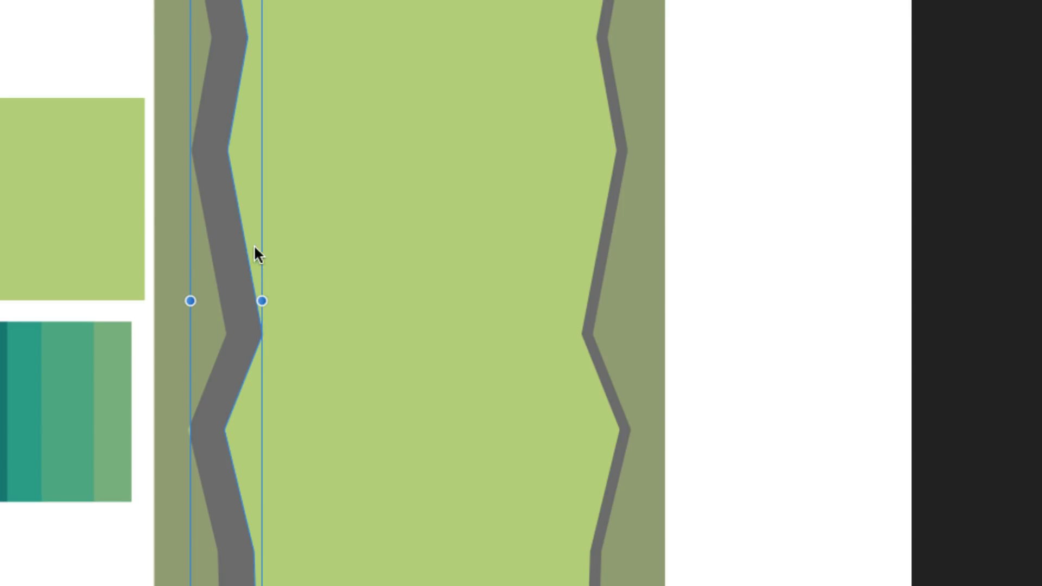
- Nudge the left grey strip outward until only a thin jagged border shows, matching the right side, and deselect it
{"action": "key", "text": "Left"}
{"action": "key", "text": "Left"}
{"action": "key", "text": "Left"}
{"action": "key", "text": "Left"}
{"action": "key", "text": "Left"}
{"action": "key", "text": "Left"}
{"action": "key", "text": "Left"}
{"action": "key", "text": "Left"}
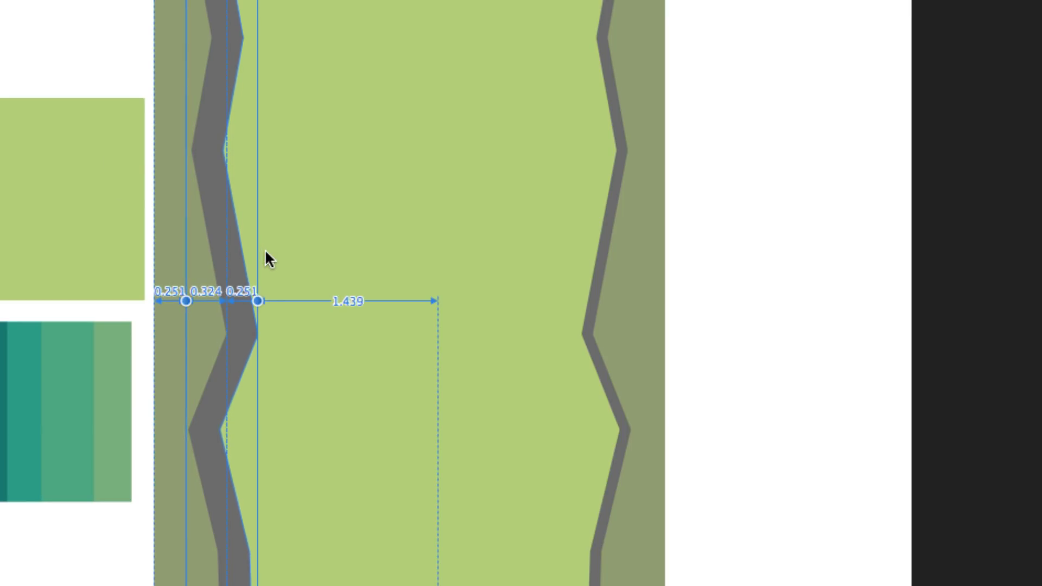
{"action": "key", "text": "Left"}
{"action": "key", "text": "Left"}
{"action": "key", "text": "Left"}
{"action": "key", "text": "Left"}
{"action": "key", "text": "Left"}
{"action": "key", "text": "Left"}
{"action": "key", "text": "Left"}
{"action": "key", "text": "Left"}
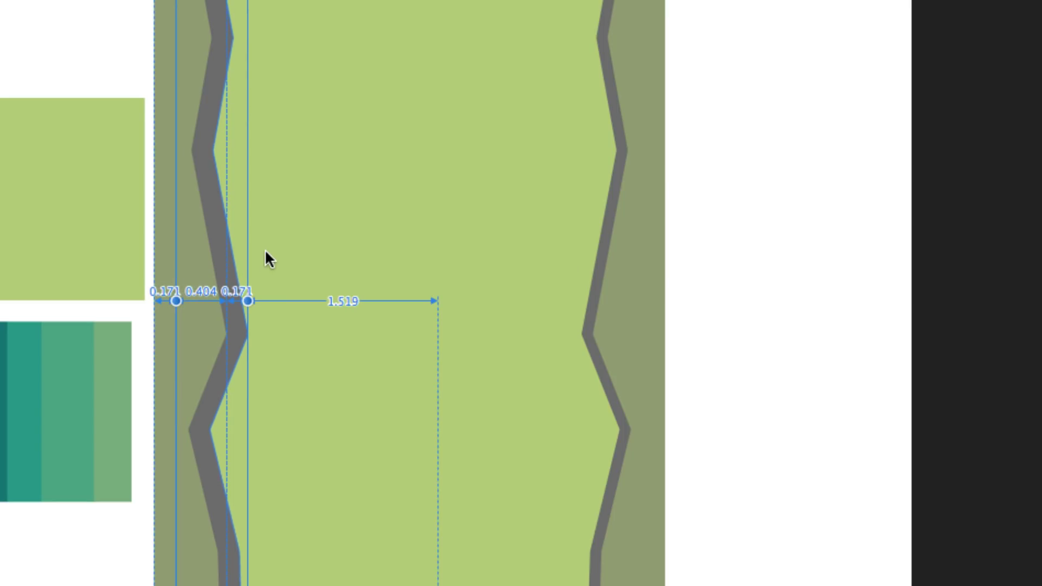
{"action": "key", "text": "Left"}
{"action": "key", "text": "Left"}
{"action": "key", "text": "Left"}
{"action": "key", "text": "Left"}
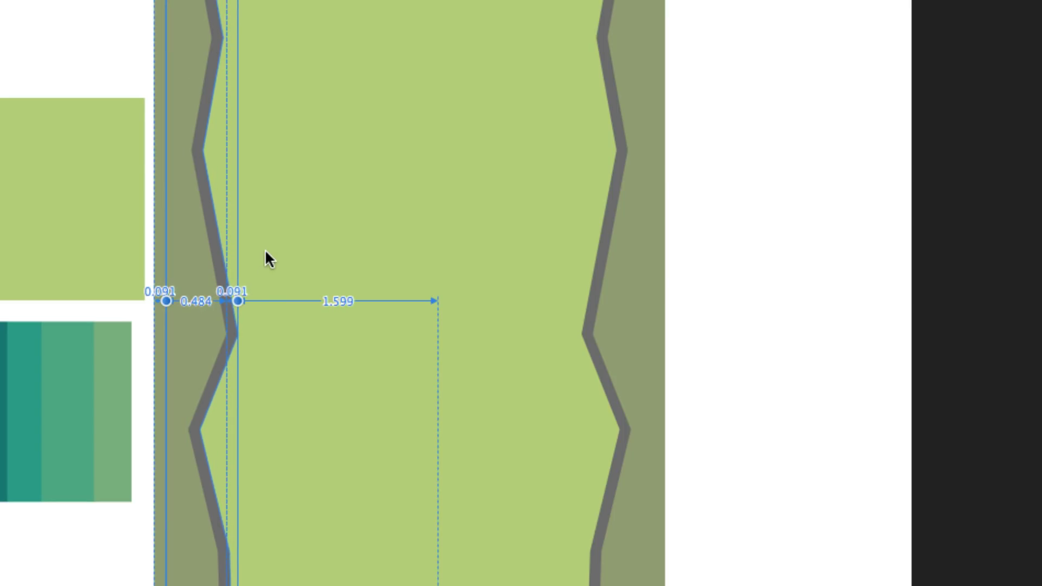
{"action": "key", "text": "Left"}
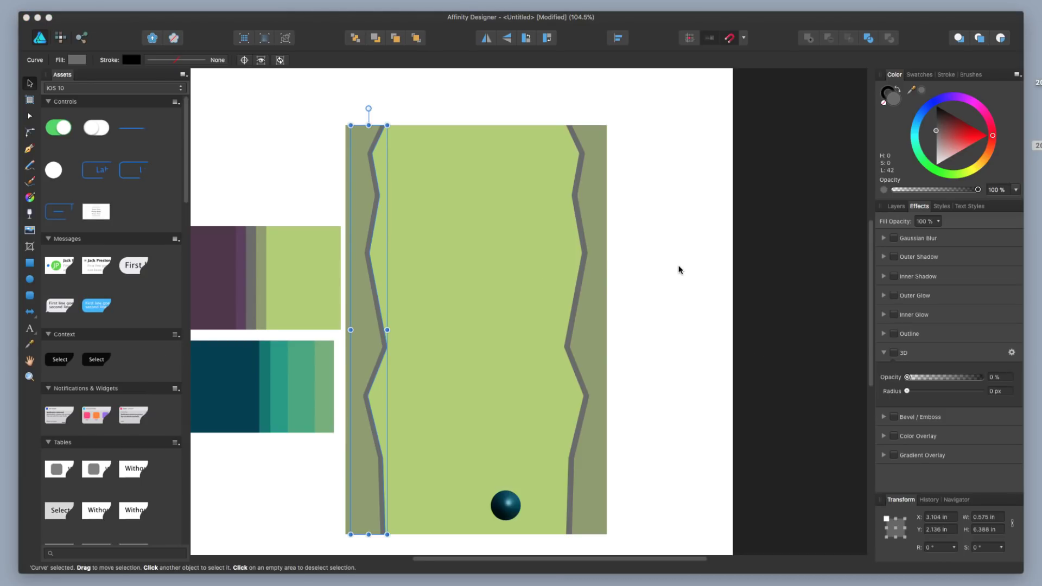
{"action": "left_click", "coordinate": [654, 298]}
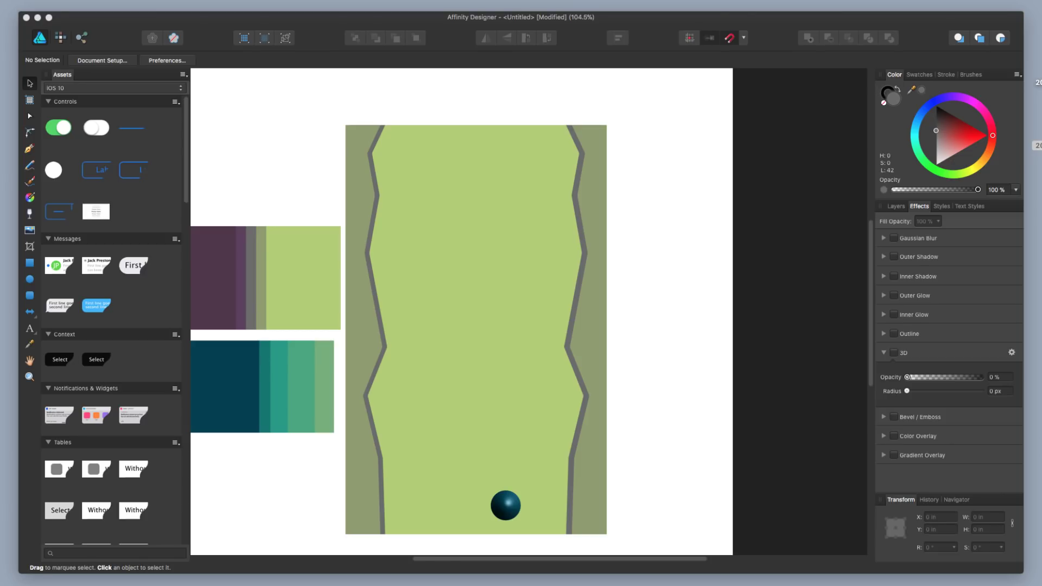
- Switch to the YouTube video "Blue Edge (by Ketchapp) Android Gameplay HD Video", skip the ad and watch the gameplay
{"action": "left_click_drag", "start_coordinate": [17, 132], "coordinate": [878, 20]}
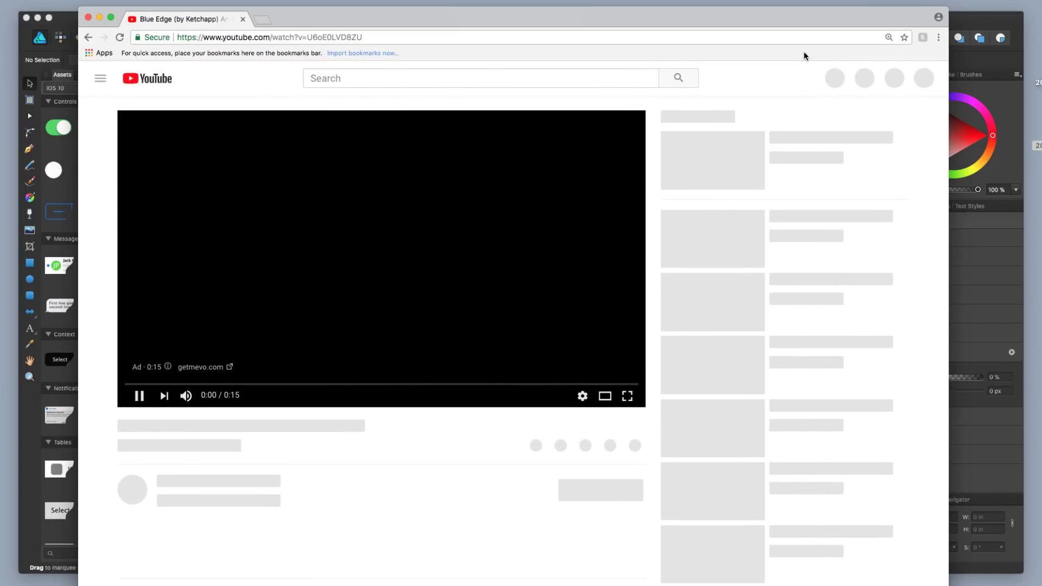
{"action": "left_click_drag", "start_coordinate": [539, 20], "coordinate": [679, 1]}
{"action": "left_click_drag", "start_coordinate": [668, 14], "coordinate": [595, 15]}
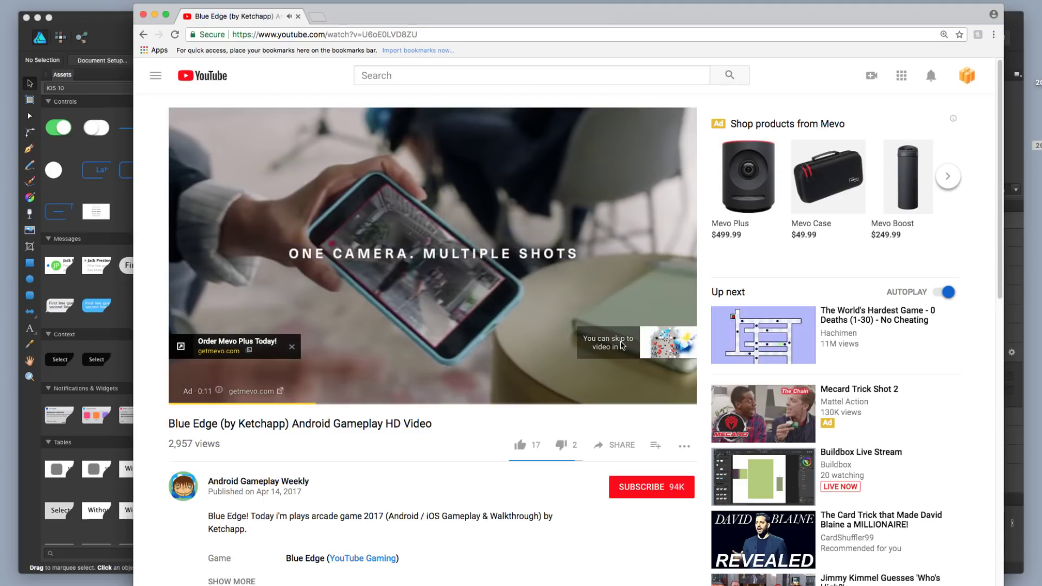
{"action": "left_click", "coordinate": [652, 351]}
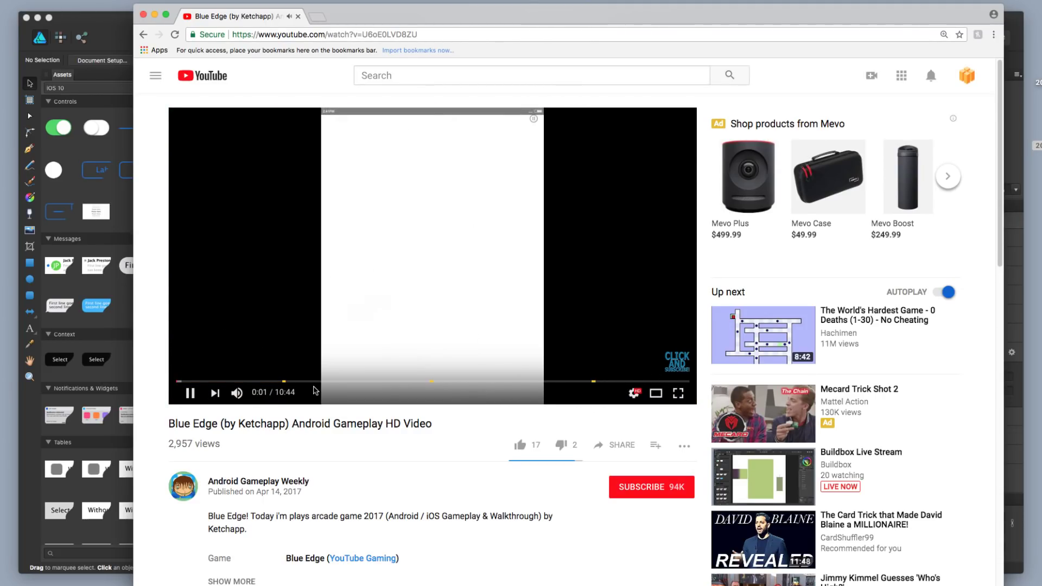
{"action": "key", "text": "XF86AudioRaiseVolume"}
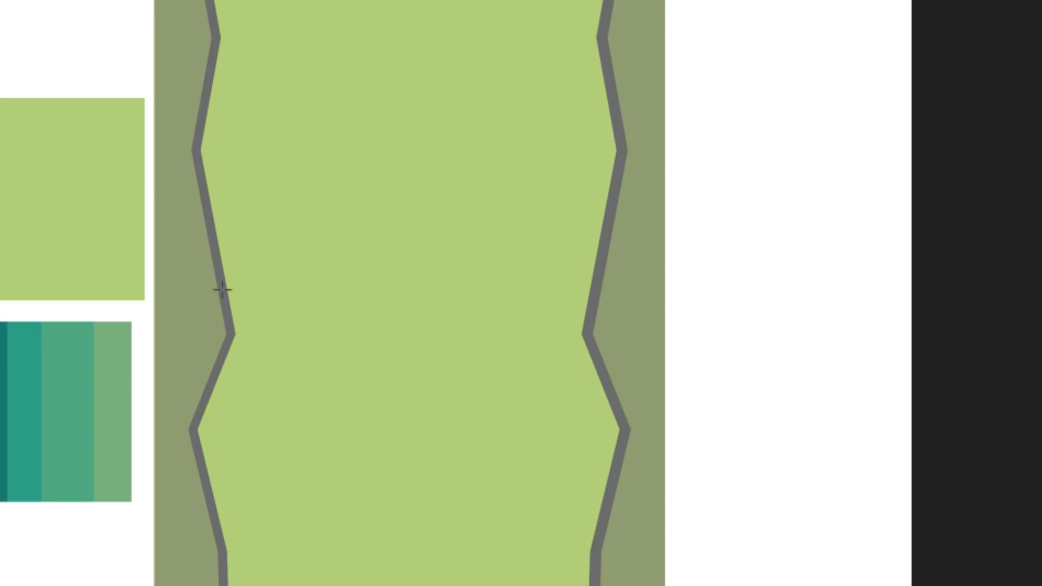
- Draw a grey square in the upper light green area, rotate it 45° into a diamond and shrink it to roughly half size
{"action": "left_click_drag", "start_coordinate": [339, 183], "coordinate": [410, 254]}
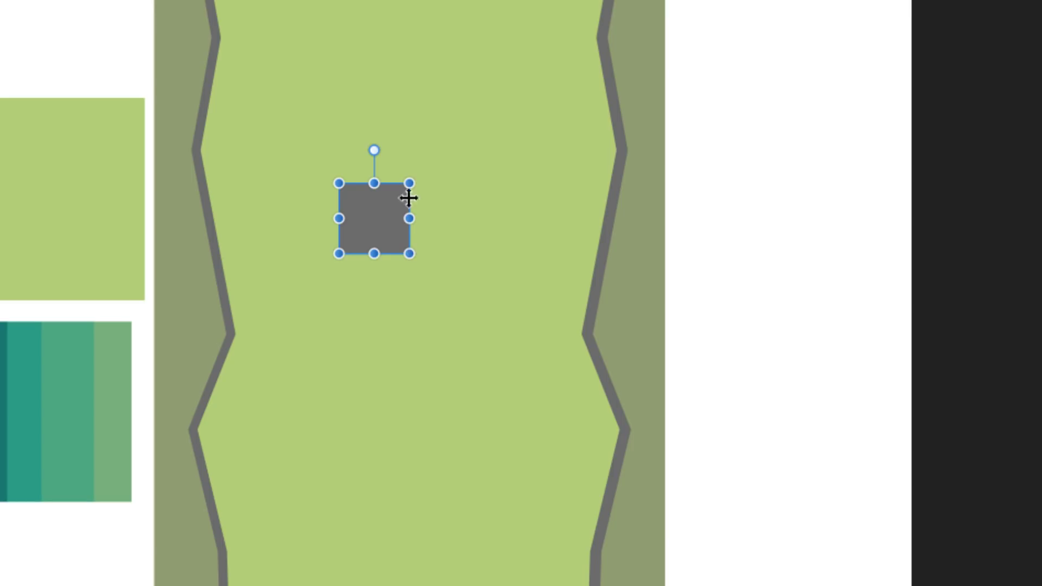
{"action": "left_click_drag", "start_coordinate": [374, 150], "coordinate": [325, 166]}
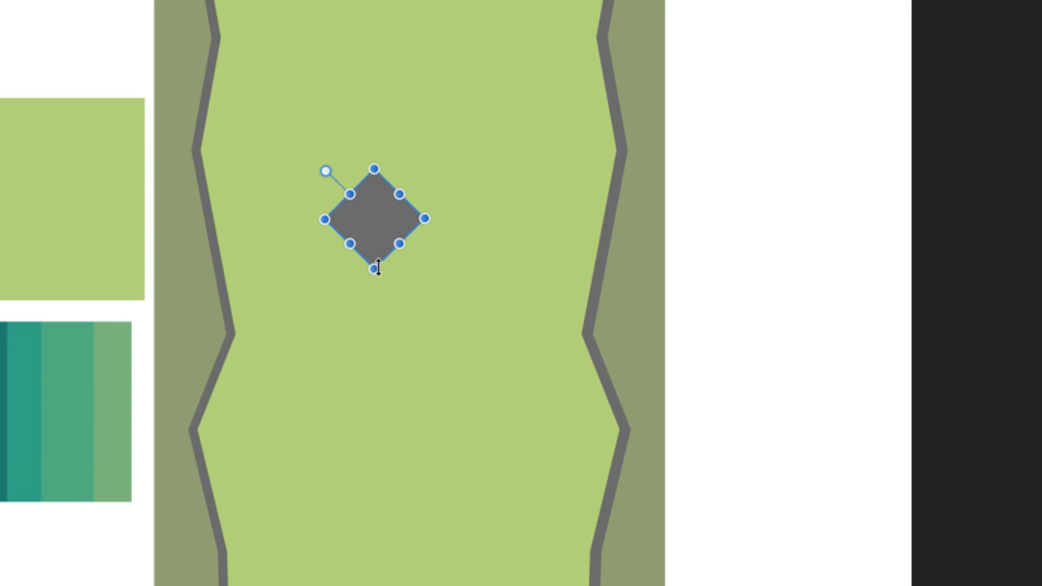
{"action": "left_click_drag", "start_coordinate": [379, 268], "coordinate": [374, 226]}
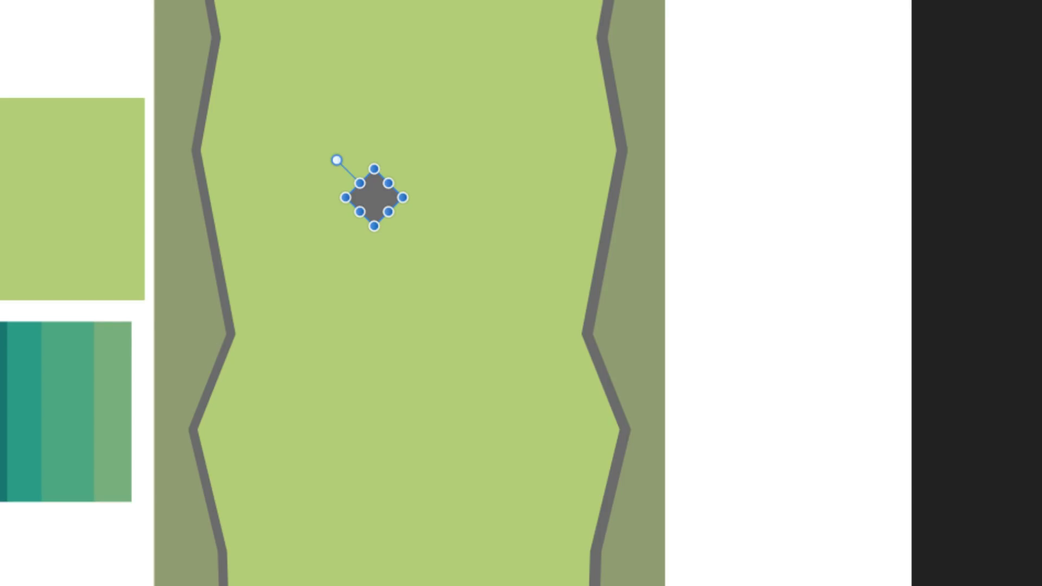
{"action": "scroll", "coordinate": [374, 226], "scroll_direction": "up", "scroll_amount": 3}
{"action": "scroll", "coordinate": [379, 237], "scroll_direction": "down", "scroll_amount": 3}
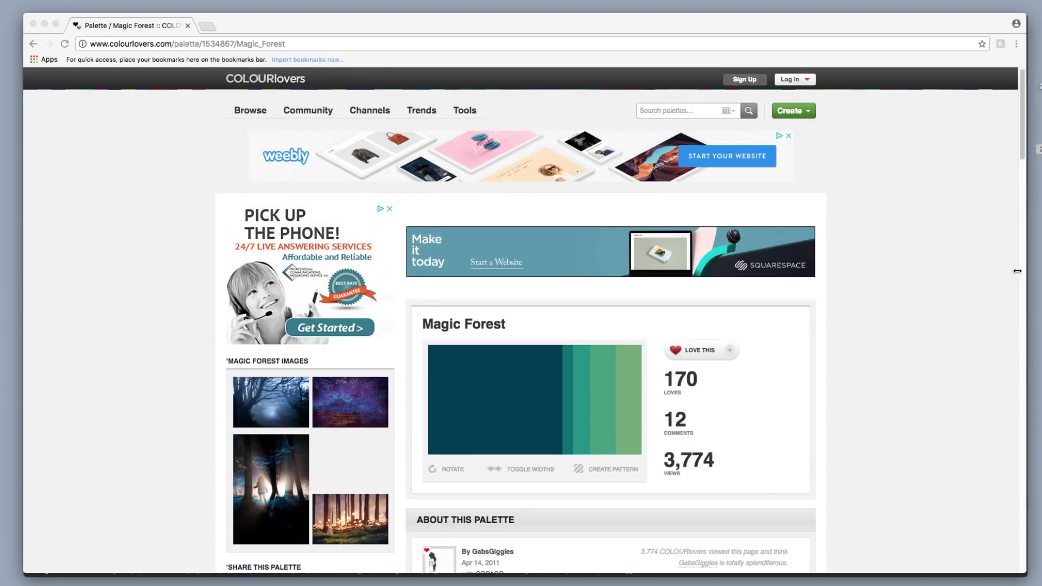
- Switch to Chrome, search Google Images for "blue edge" in a new tab and preview the Google Play gameplay screenshot
{"action": "left_click", "coordinate": [206, 27]}
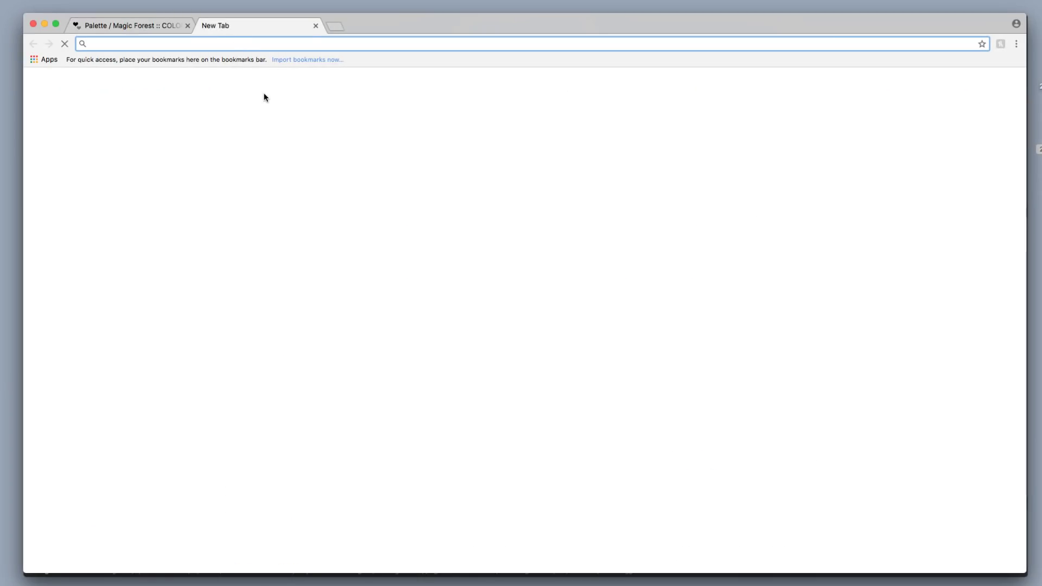
{"action": "type", "text": "blue edge"}
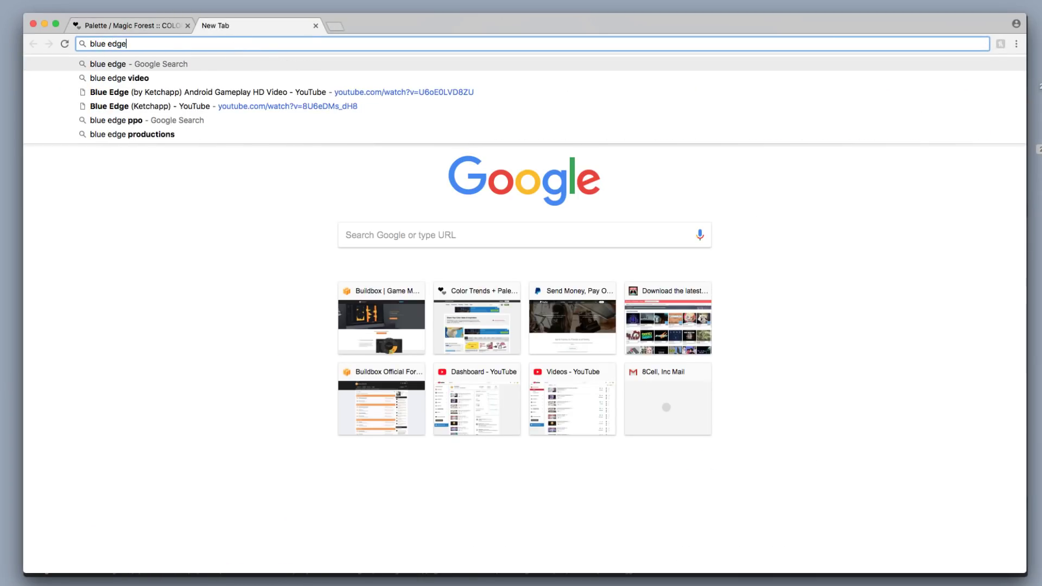
{"action": "key", "text": "Return"}
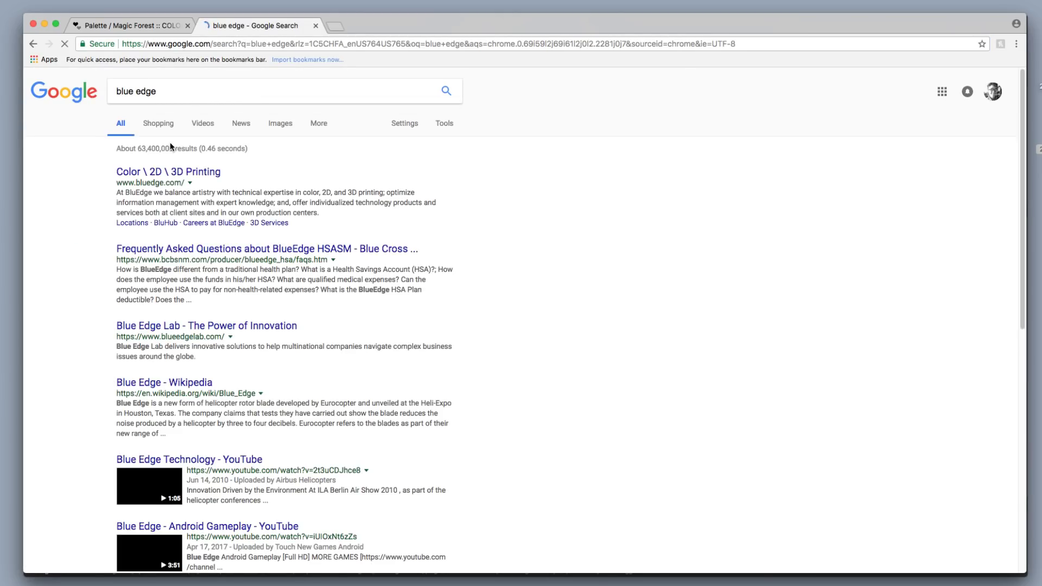
{"action": "left_click", "coordinate": [272, 125]}
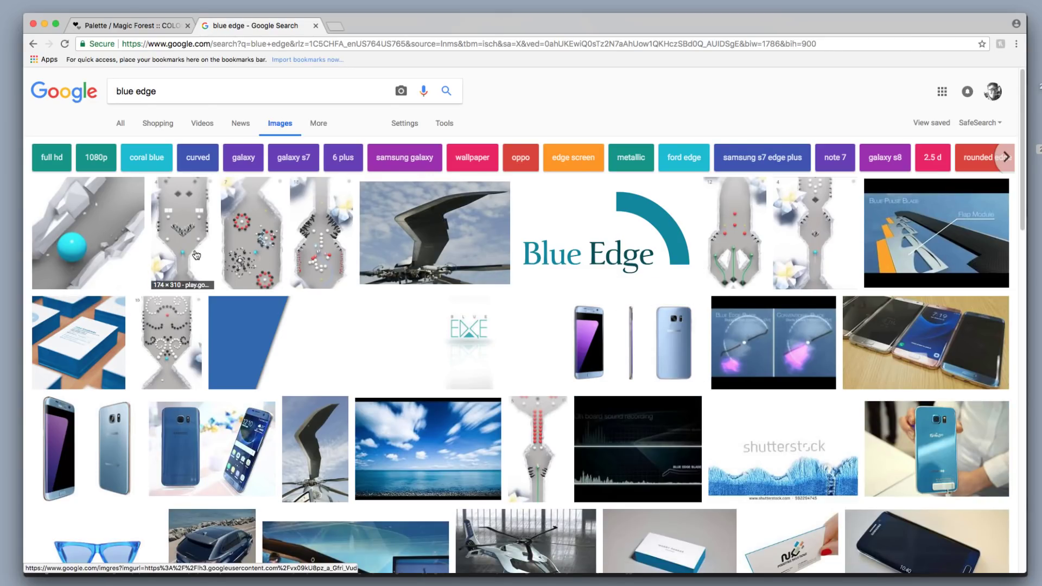
{"action": "left_click", "coordinate": [197, 255]}
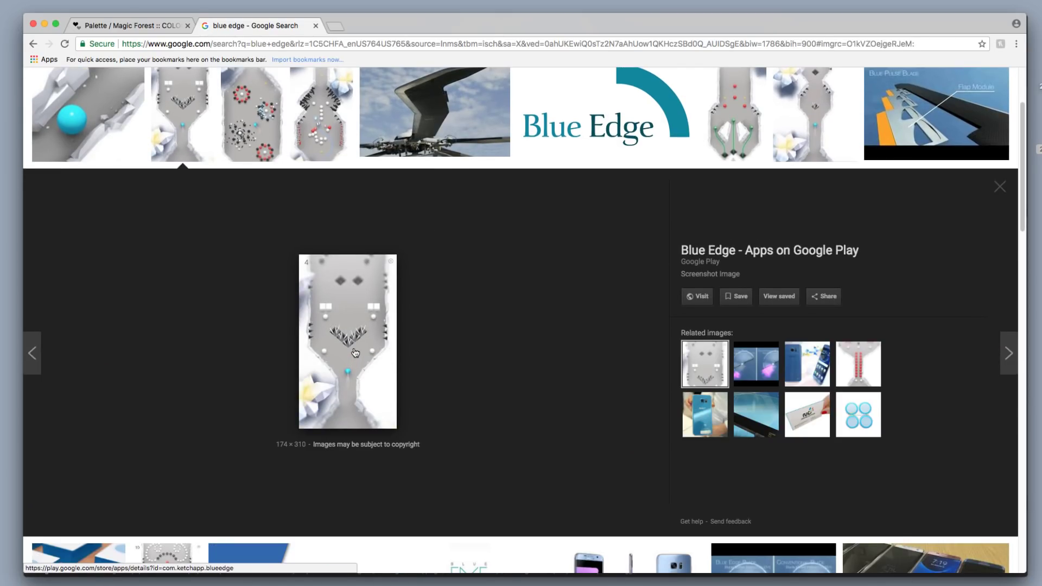
{"action": "left_click", "coordinate": [355, 352]}
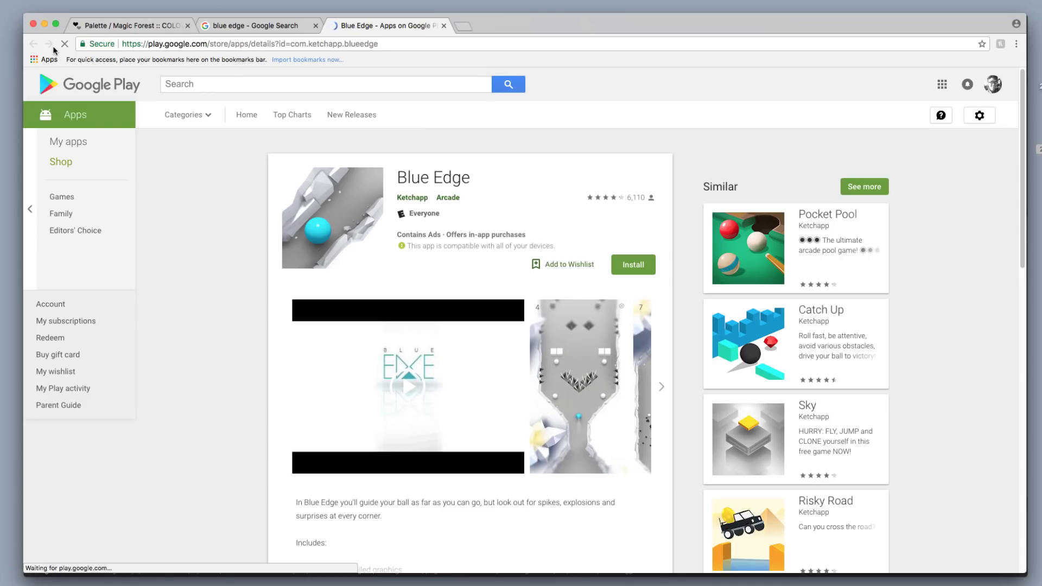
{"action": "left_click", "coordinate": [443, 25]}
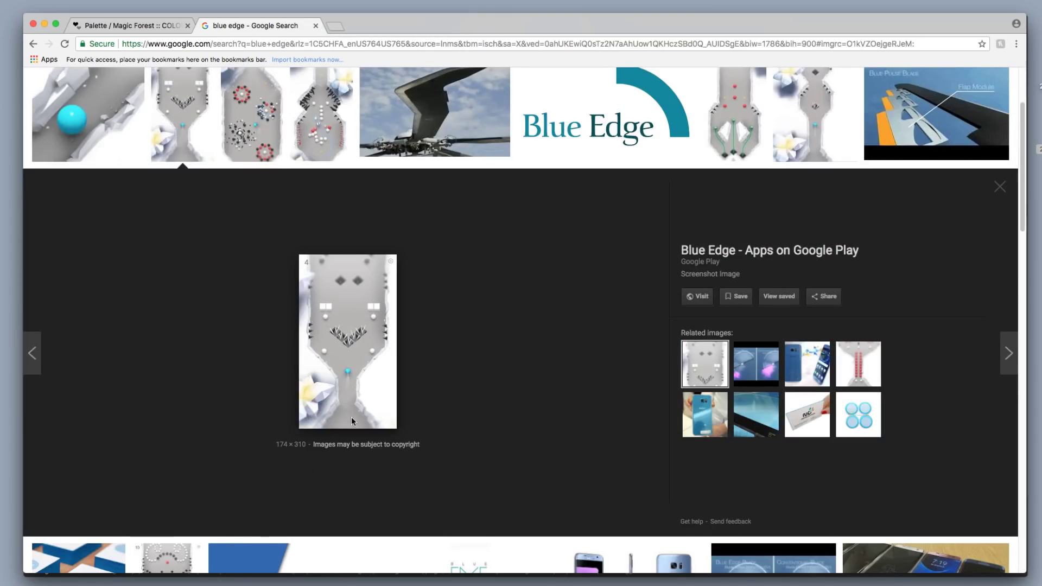
- Save the previewed Blue Edge screenshot to the Desktop as unnamed.jpg
{"action": "right_click", "coordinate": [354, 361]}
{"action": "left_click", "coordinate": [394, 445]}
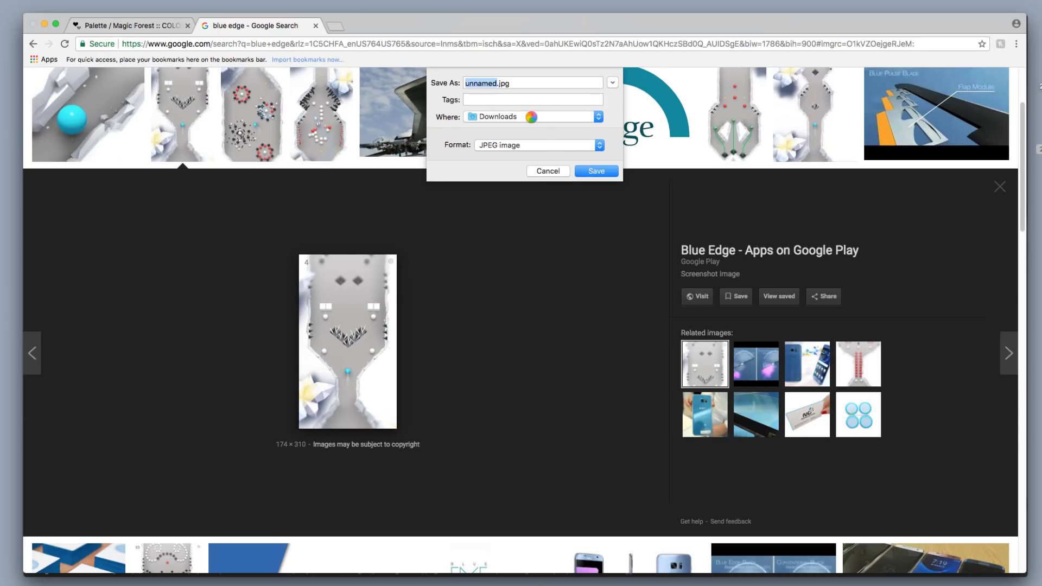
{"action": "left_click", "coordinate": [531, 118]}
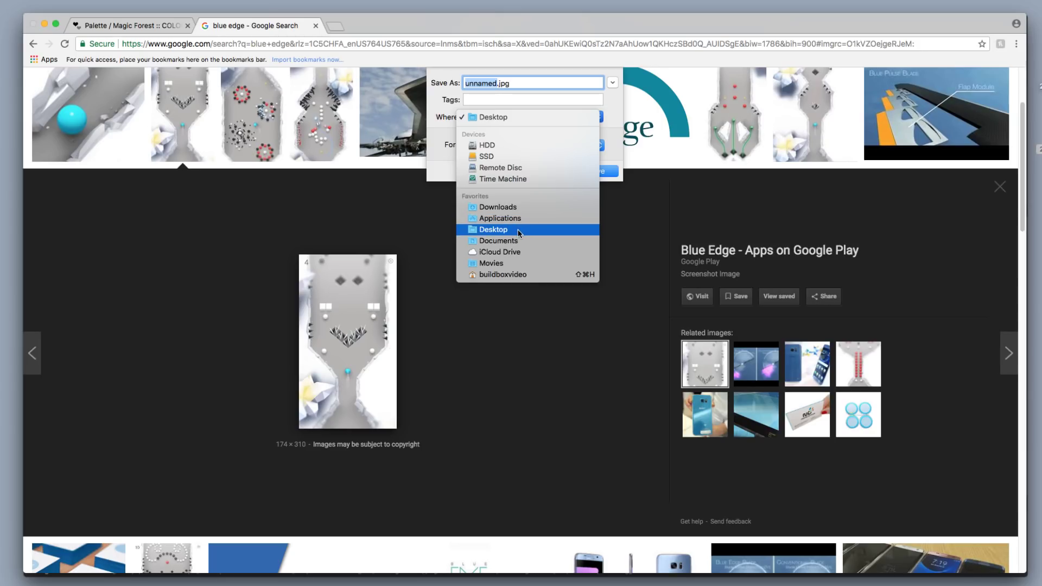
{"action": "left_click", "coordinate": [547, 229]}
{"action": "left_click", "coordinate": [597, 172]}
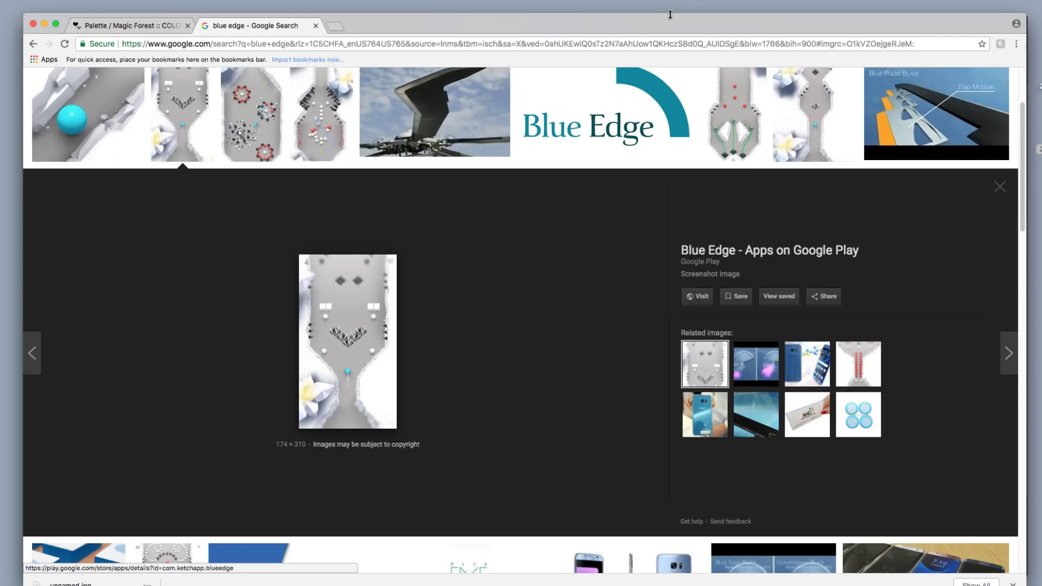
- Return to Affinity Designer and place the saved Blue Edge screenshot on the white page area right of the green rectangle
{"action": "left_click", "coordinate": [44, 23]}
{"action": "left_click_drag", "start_coordinate": [1034, 218], "coordinate": [665, 302]}
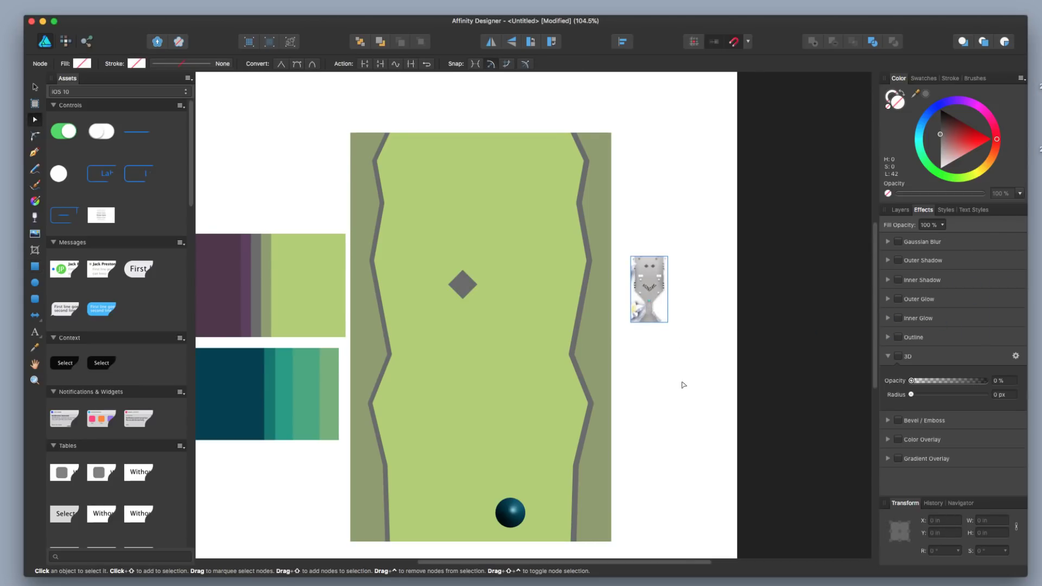
{"action": "left_click", "coordinate": [681, 383]}
{"action": "left_click", "coordinate": [33, 87]}
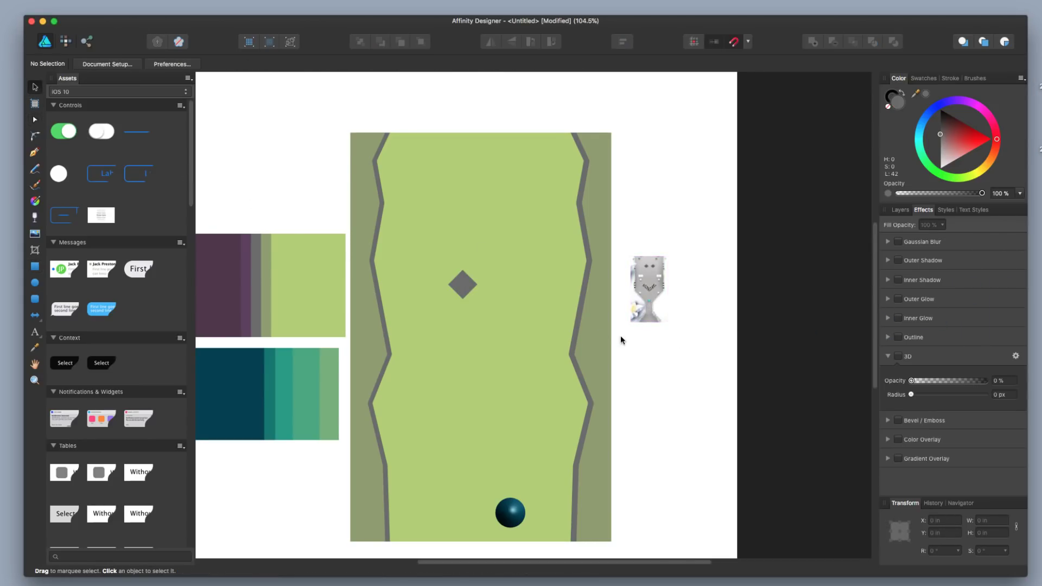
- Enlarge the Blue Edge screenshot to about 2.68 × 4.77 in and move it over the green rectangle's right edge
{"action": "left_click", "coordinate": [647, 291]}
{"action": "left_click_drag", "start_coordinate": [671, 254], "coordinate": [805, 20]}
{"action": "left_click_drag", "start_coordinate": [663, 230], "coordinate": [583, 365]}
- Draw an artboard of about 21.2 × 16.2 in around the whole page and its artwork
{"action": "scroll", "coordinate": [564, 368], "scroll_direction": "down", "scroll_amount": 5, "text": "ctrl"}
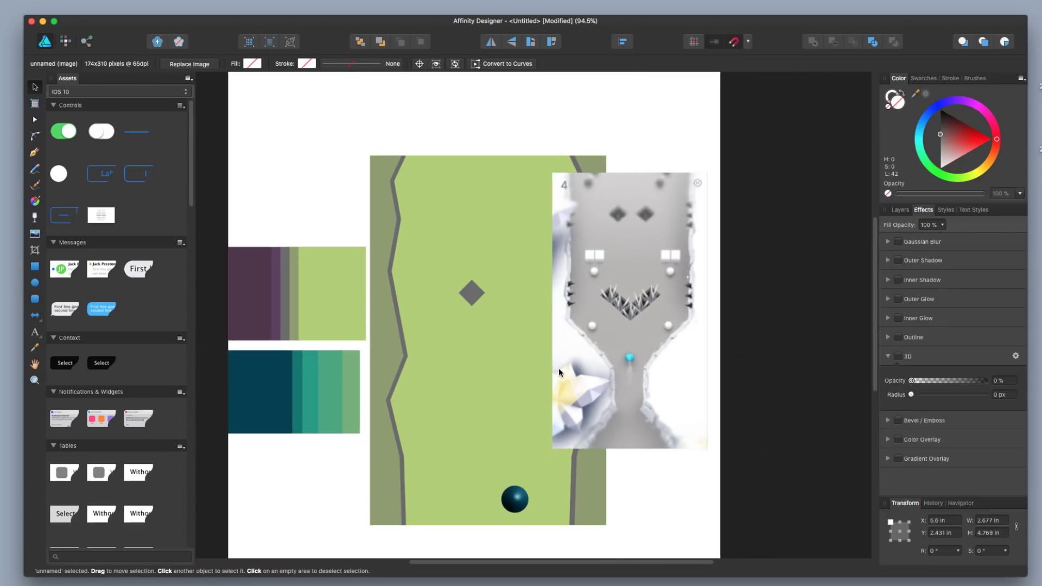
{"action": "key", "text": "space"}
{"action": "left_click_drag", "start_coordinate": [589, 418], "coordinate": [561, 386]}
{"action": "scroll", "coordinate": [561, 386], "scroll_direction": "down", "scroll_amount": 5}
{"action": "scroll", "coordinate": [562, 386], "scroll_direction": "up", "scroll_amount": 5}
{"action": "scroll", "coordinate": [561, 386], "scroll_direction": "down", "scroll_amount": 6, "text": "ctrl"}
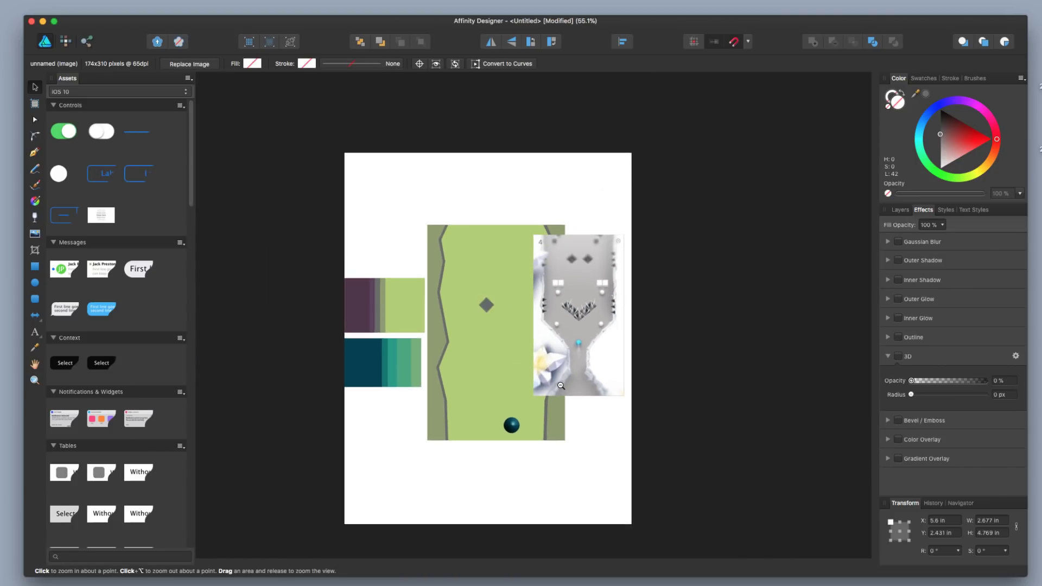
{"action": "left_click", "coordinate": [35, 104]}
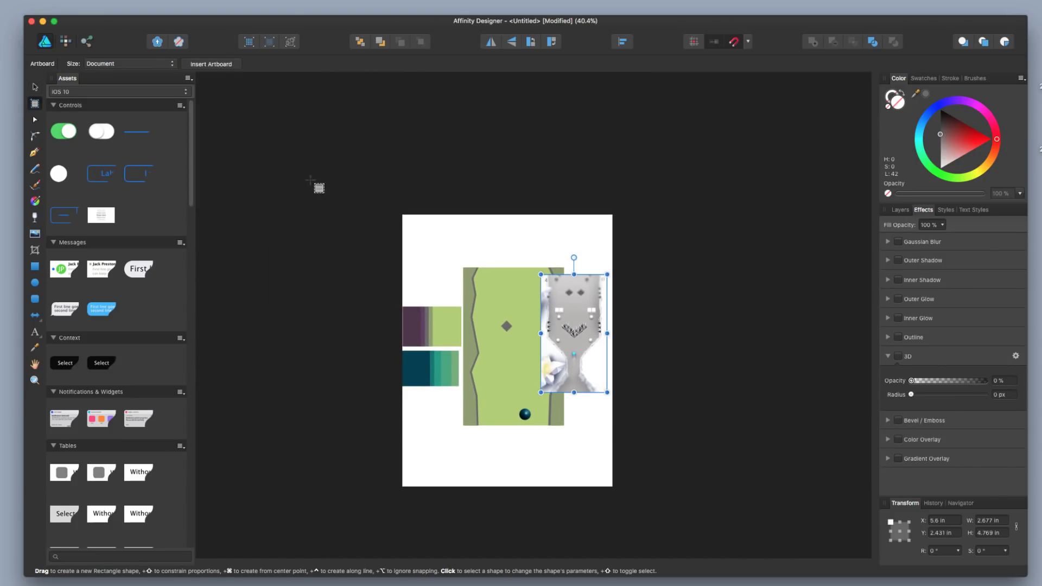
{"action": "left_click_drag", "start_coordinate": [248, 141], "coordinate": [772, 539]}
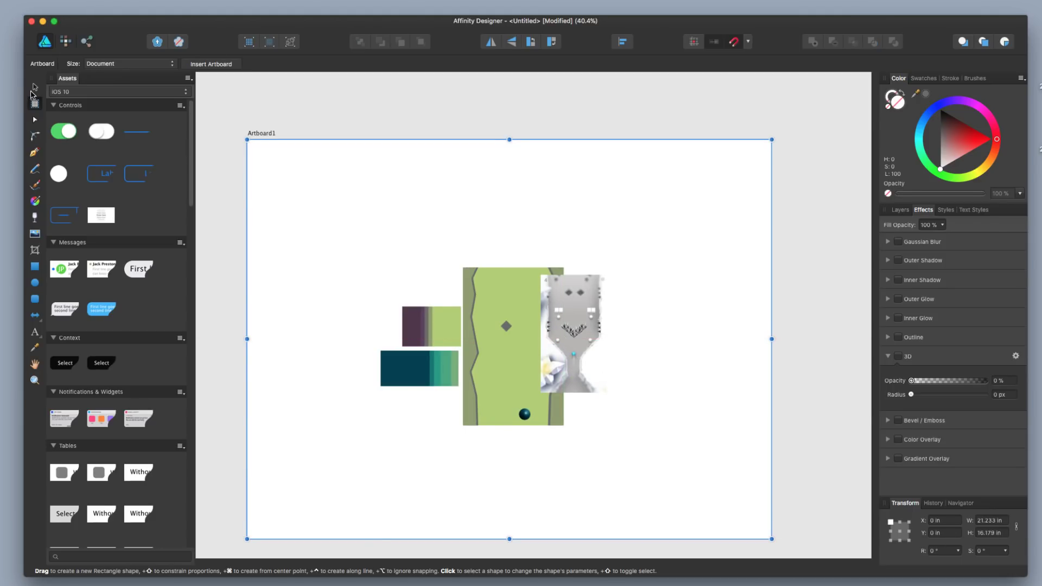
- Enlarge the Blue Edge screenshot to about 3.59 × 6.39 in and align it flush beside the green rectangle at matching height
{"action": "left_click", "coordinate": [35, 88]}
{"action": "scroll", "coordinate": [590, 346], "scroll_direction": "left", "scroll_amount": 2}
{"action": "scroll", "coordinate": [624, 342], "scroll_direction": "down", "scroll_amount": 2}
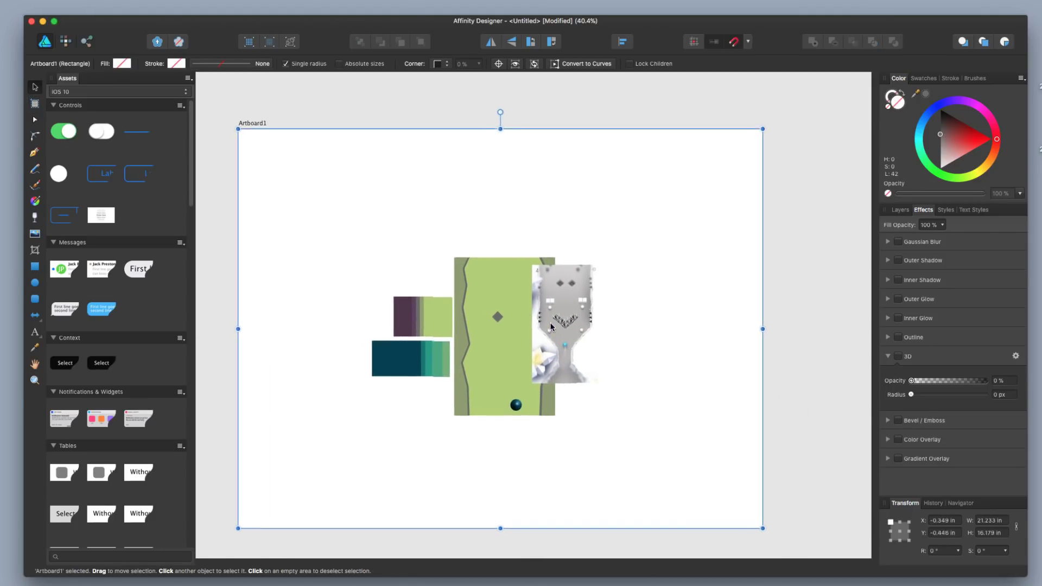
{"action": "left_click", "coordinate": [663, 341]}
{"action": "left_click", "coordinate": [573, 317]}
{"action": "left_click_drag", "start_coordinate": [573, 318], "coordinate": [655, 412]}
{"action": "scroll", "coordinate": [524, 350], "scroll_direction": "up", "scroll_amount": 3}
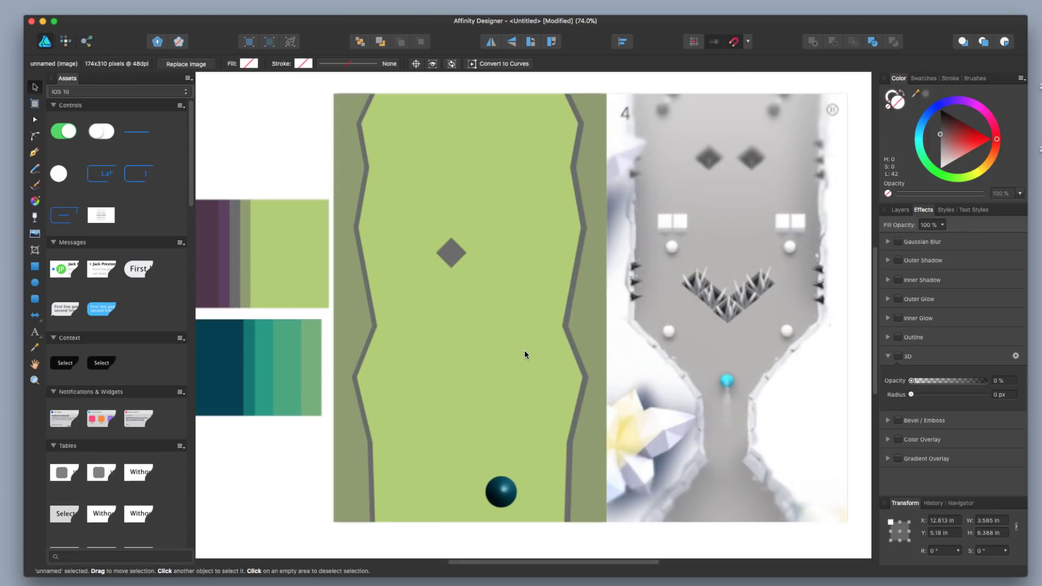
- Examine the reference screenshot's spikes, side walls and obstacles in comparison with the green game scene
{"action": "scroll", "coordinate": [524, 350], "scroll_direction": "up", "scroll_amount": 1}
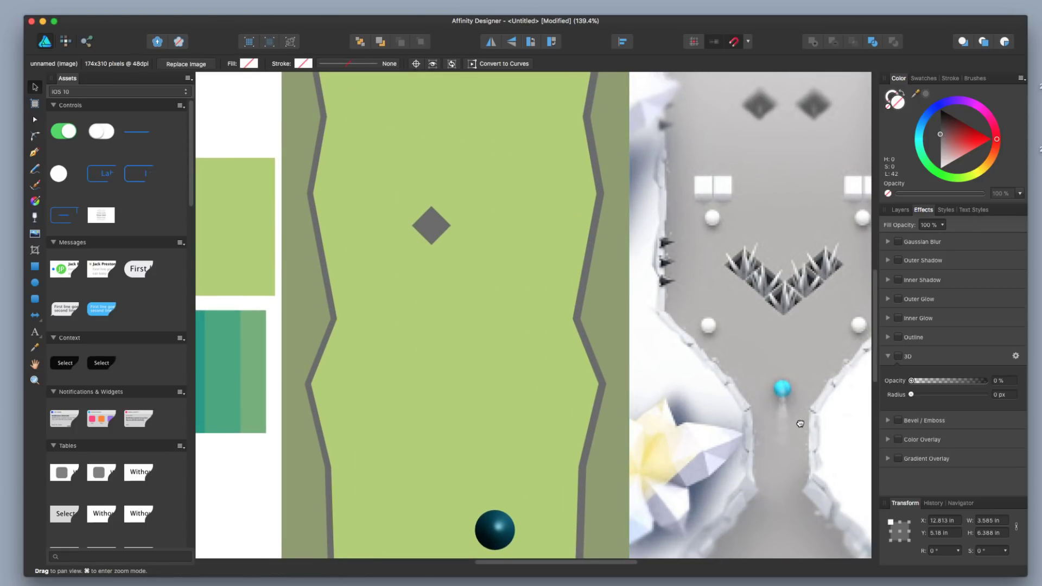
{"action": "scroll", "coordinate": [798, 419], "scroll_direction": "right", "scroll_amount": 5}
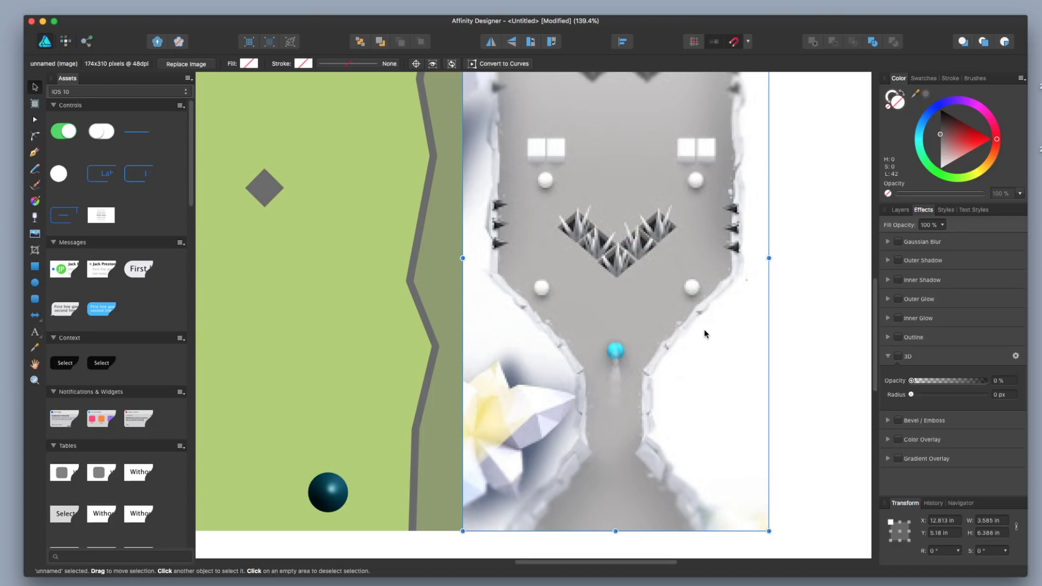
{"action": "scroll", "coordinate": [705, 330], "scroll_direction": "down", "scroll_amount": 5}
{"action": "scroll", "coordinate": [703, 330], "scroll_direction": "up", "scroll_amount": 2}
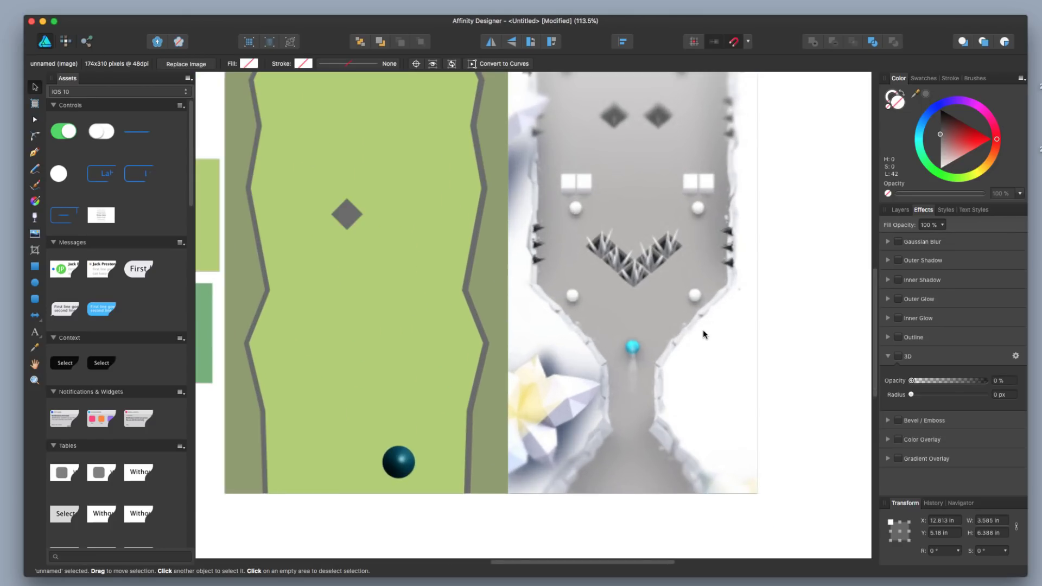
{"action": "scroll", "coordinate": [702, 331], "scroll_direction": "up", "scroll_amount": 3}
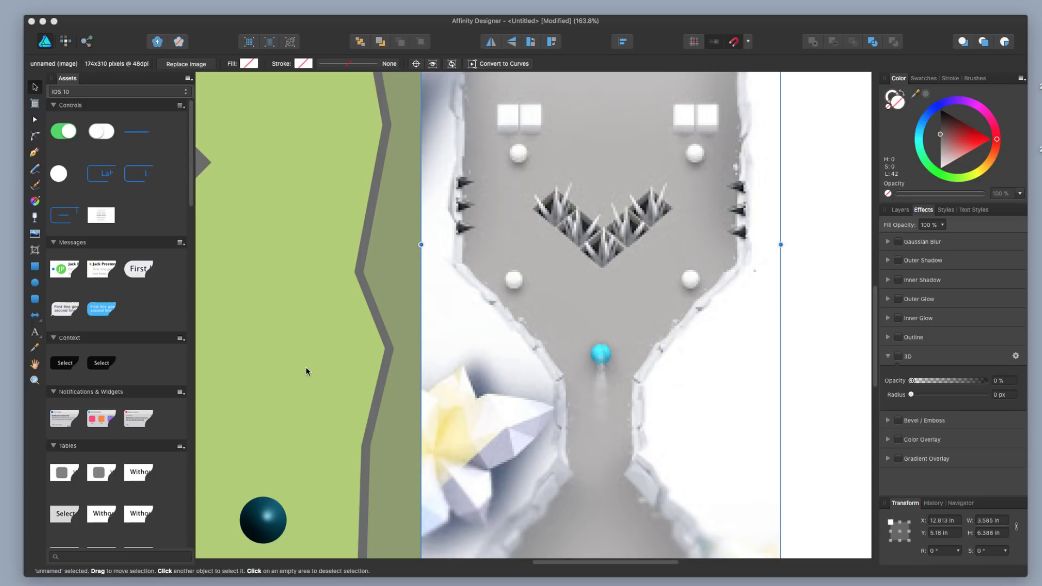
{"action": "scroll", "coordinate": [584, 321], "scroll_direction": "down", "scroll_amount": 5, "text": "ctrl"}
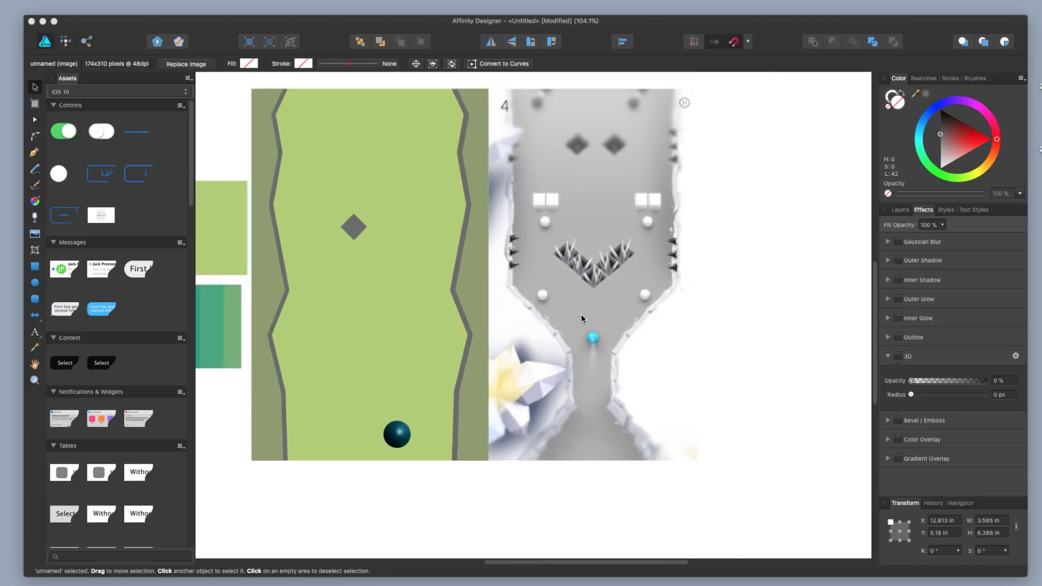
{"action": "left_click_drag", "start_coordinate": [444, 283], "coordinate": [477, 285]}
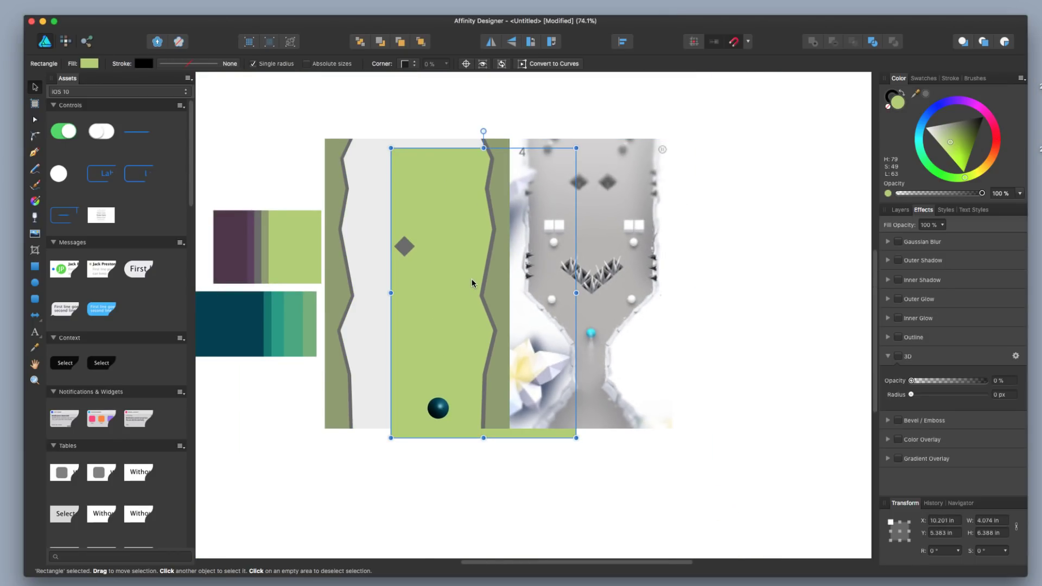
{"action": "key", "text": "super+z"}
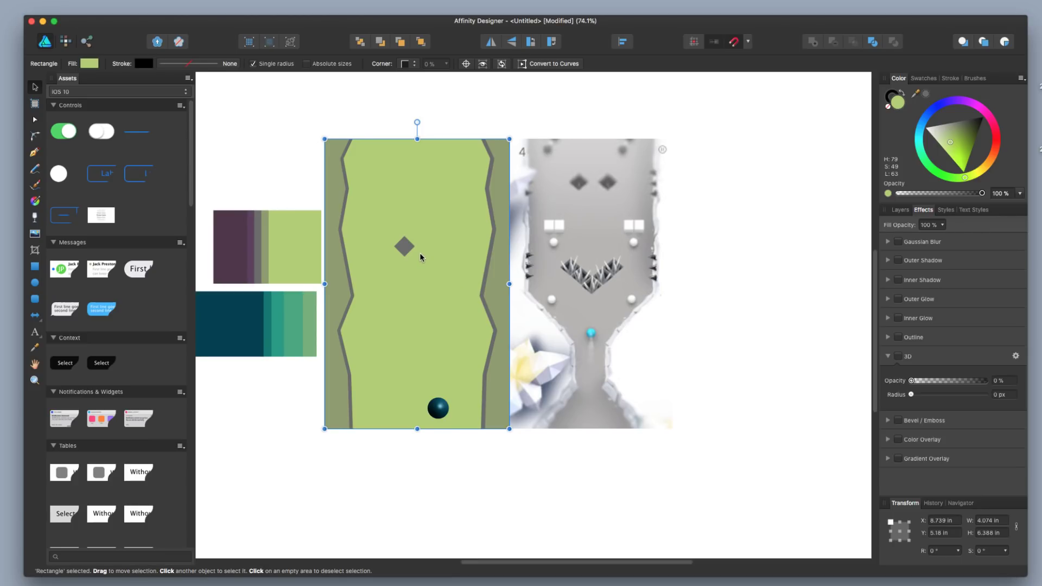
{"action": "scroll", "coordinate": [421, 254], "scroll_direction": "up", "scroll_amount": 4, "text": "ctrl"}
{"action": "key", "text": "space"}
{"action": "left_click_drag", "start_coordinate": [420, 254], "coordinate": [498, 241]}
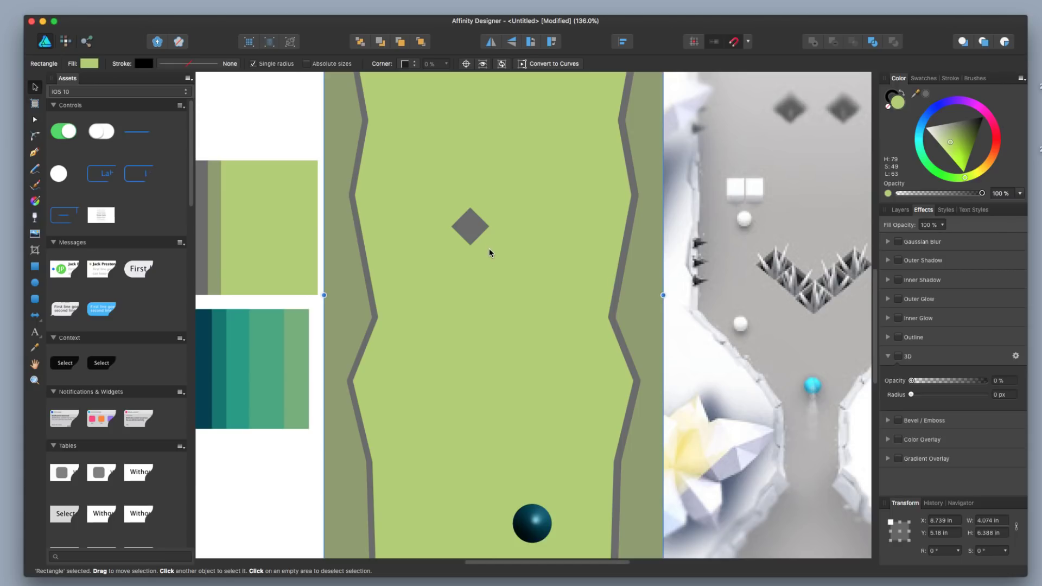
{"action": "scroll", "coordinate": [490, 254], "scroll_direction": "down", "scroll_amount": 2, "text": "ctrl"}
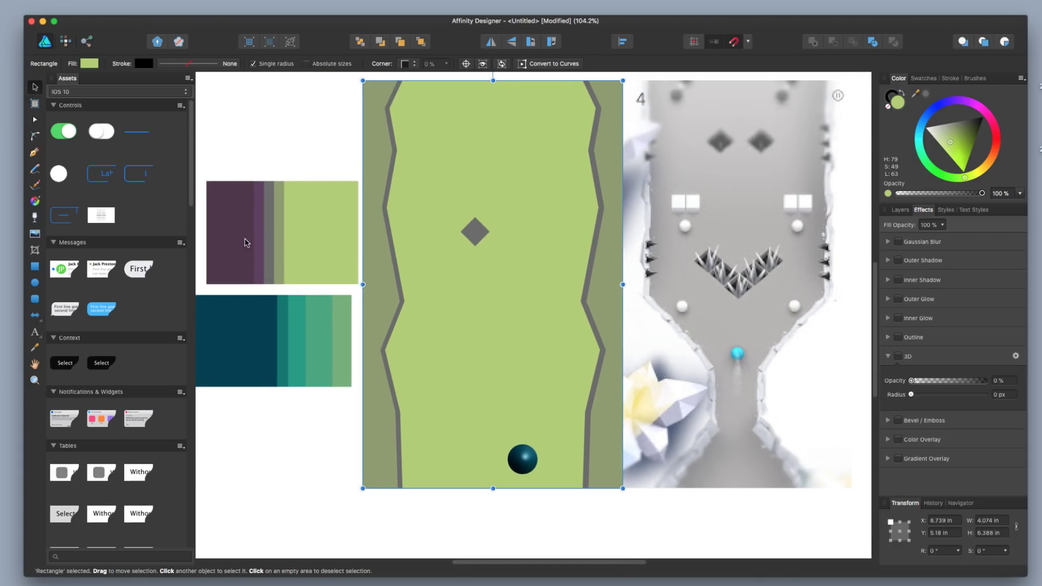
- Duplicate the grey diamond in place and shrink the copy to about 0.276 × 0.276 in on top of the original
{"action": "left_click", "coordinate": [476, 235]}
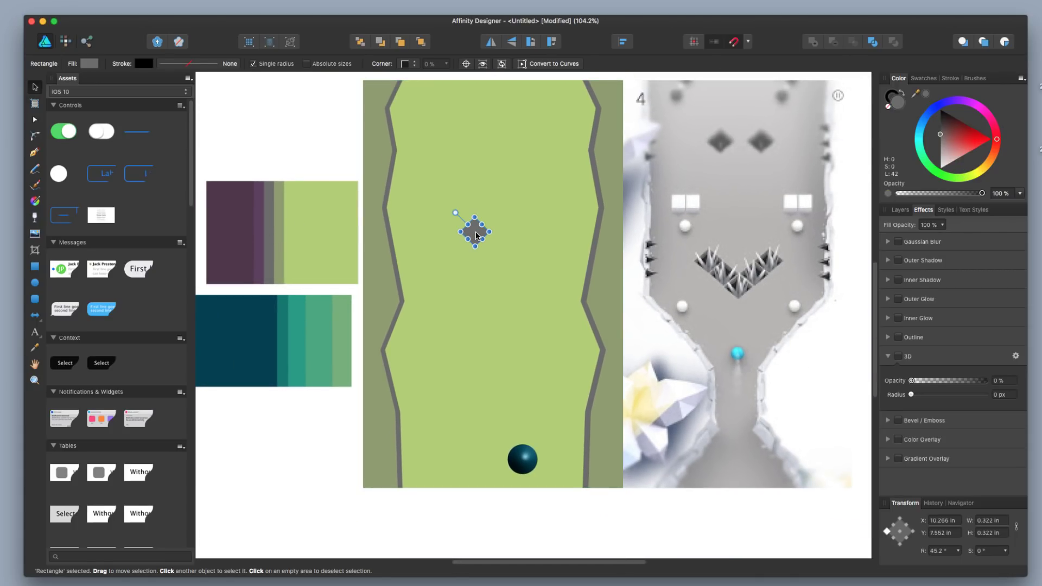
{"action": "scroll", "coordinate": [477, 236], "scroll_direction": "up", "scroll_amount": 4, "text": "ctrl"}
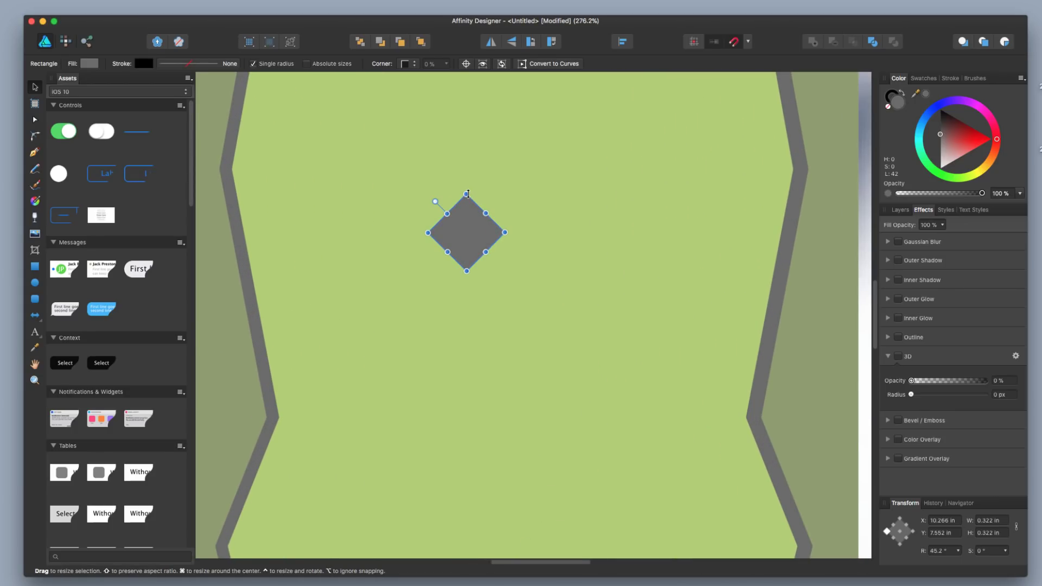
{"action": "left_click_drag", "start_coordinate": [468, 193], "coordinate": [468, 205]}
{"action": "scroll", "coordinate": [363, 321], "scroll_direction": "down", "scroll_amount": 5}
{"action": "scroll", "coordinate": [380, 307], "scroll_direction": "up", "scroll_amount": 3}
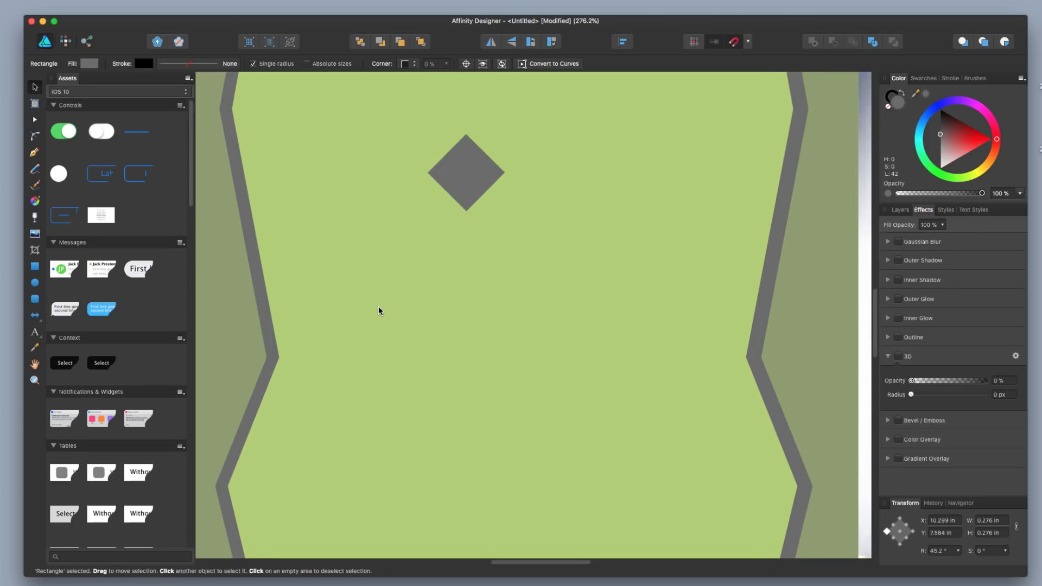
{"action": "scroll", "coordinate": [380, 307], "scroll_direction": "down", "scroll_amount": 5, "text": "ctrl"}
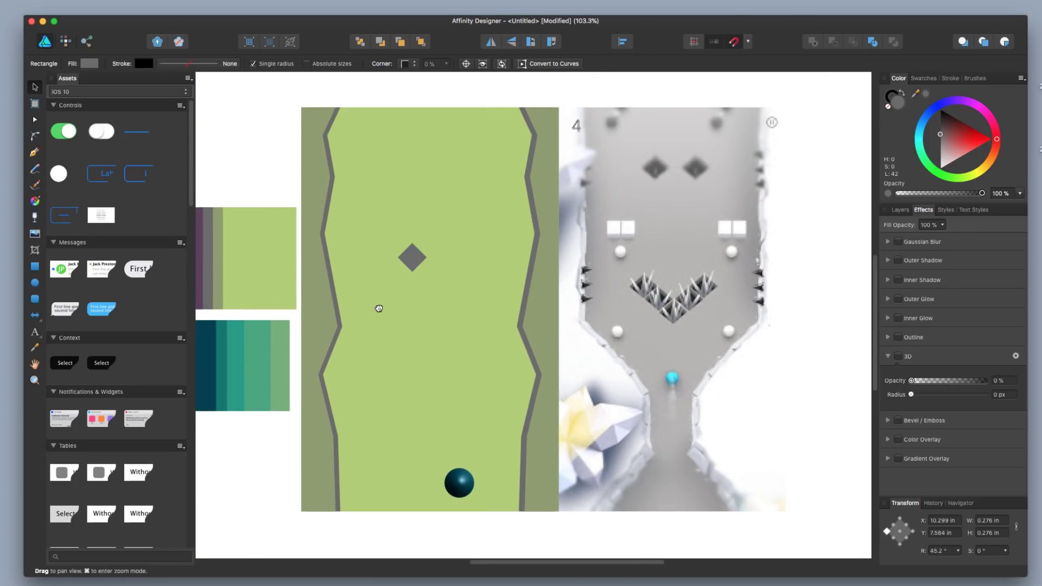
{"action": "left_click_drag", "start_coordinate": [379, 304], "coordinate": [495, 303]}
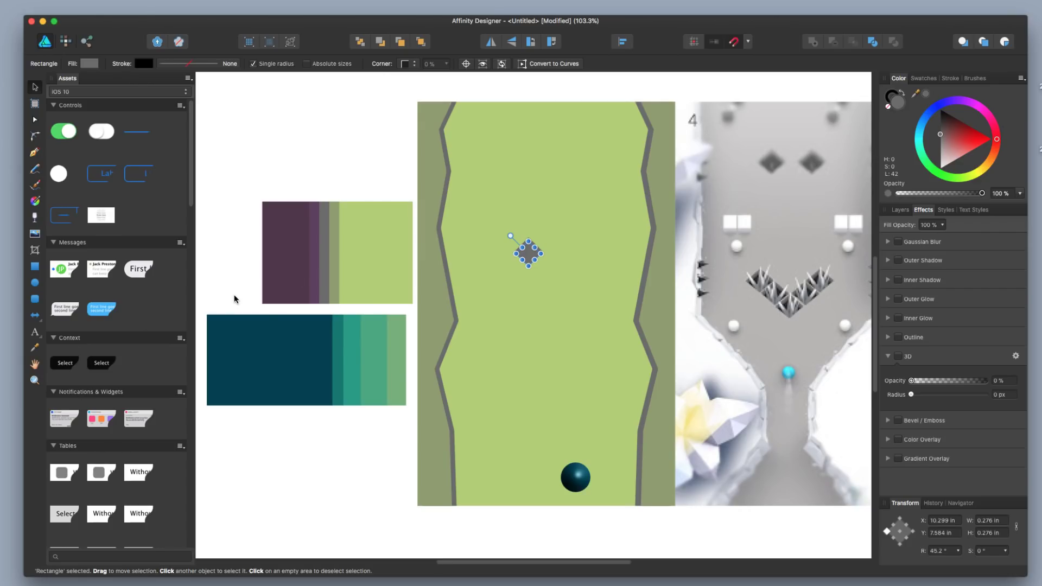
- Fill the smaller diamond with the dark purple sampled from the purple-green palette swatches
{"action": "left_click", "coordinate": [36, 348]}
{"action": "left_click", "coordinate": [274, 259]}
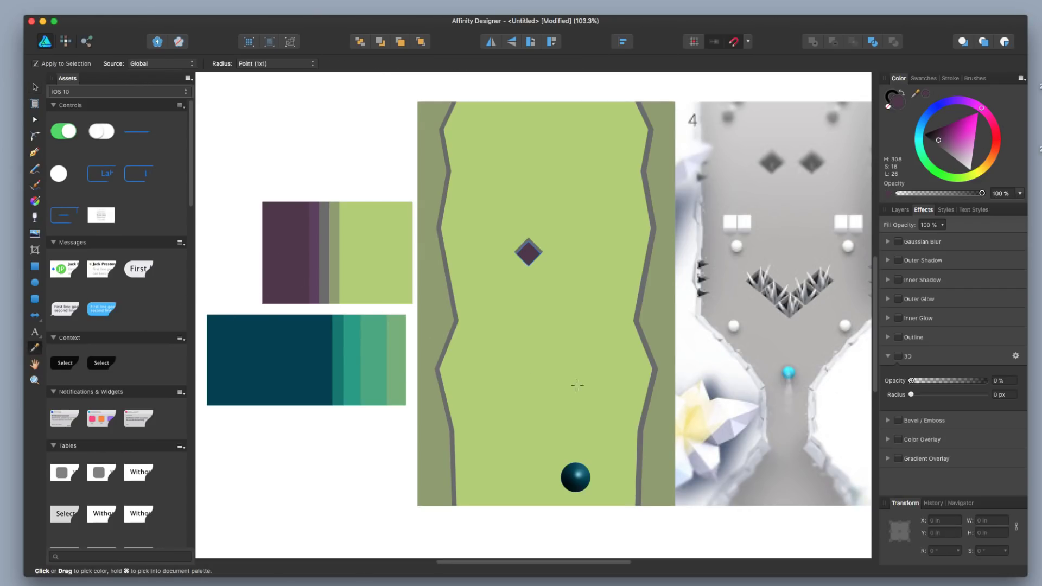
{"action": "key", "text": "v"}
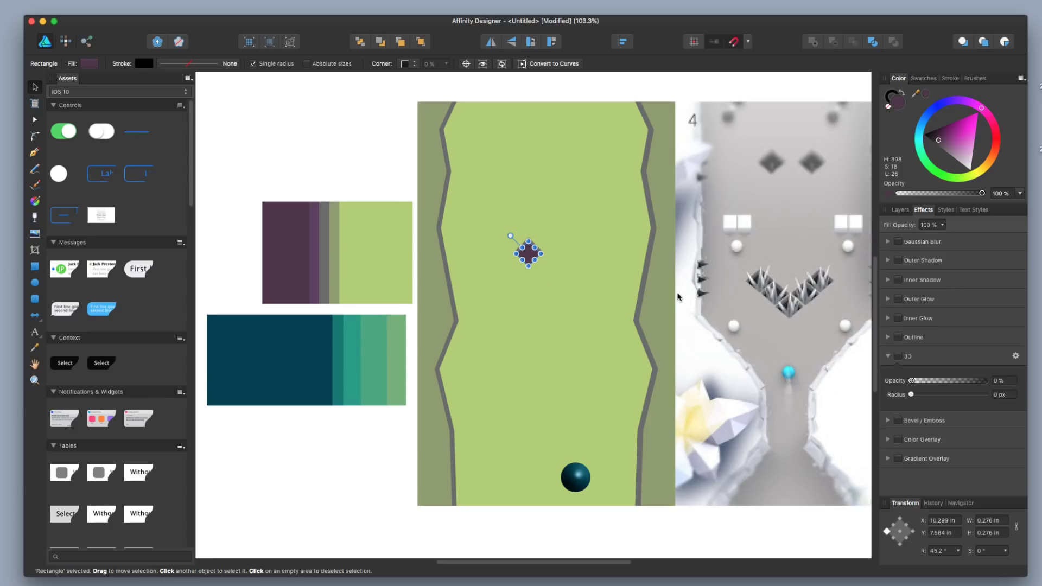
{"action": "left_click", "coordinate": [622, 287]}
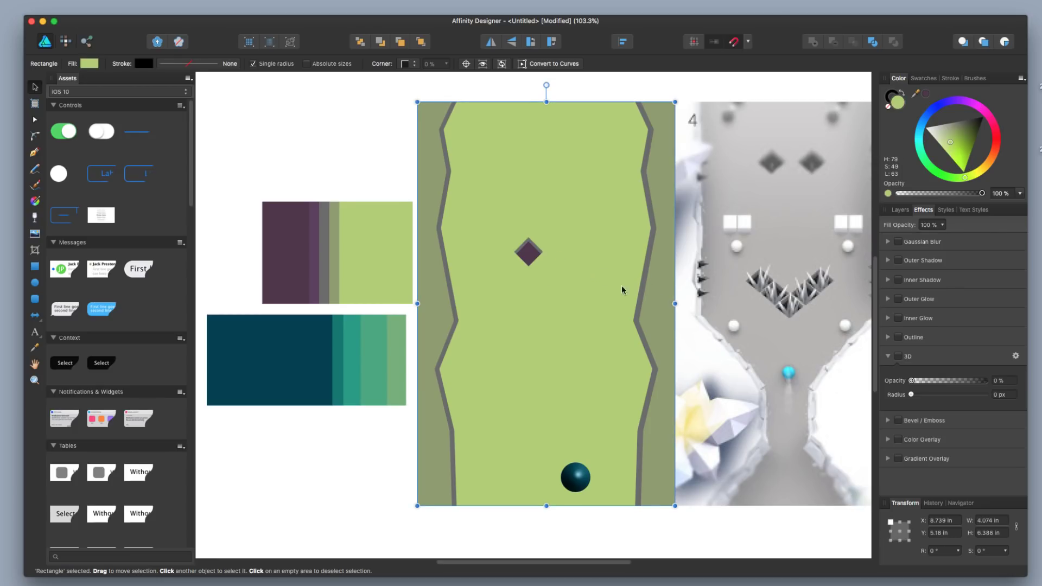
- Draw a narrow upright triangle about 0.161 × 0.794 in on the green field, just below and right of the diamond
{"action": "scroll", "coordinate": [548, 271], "scroll_direction": "up", "scroll_amount": 3}
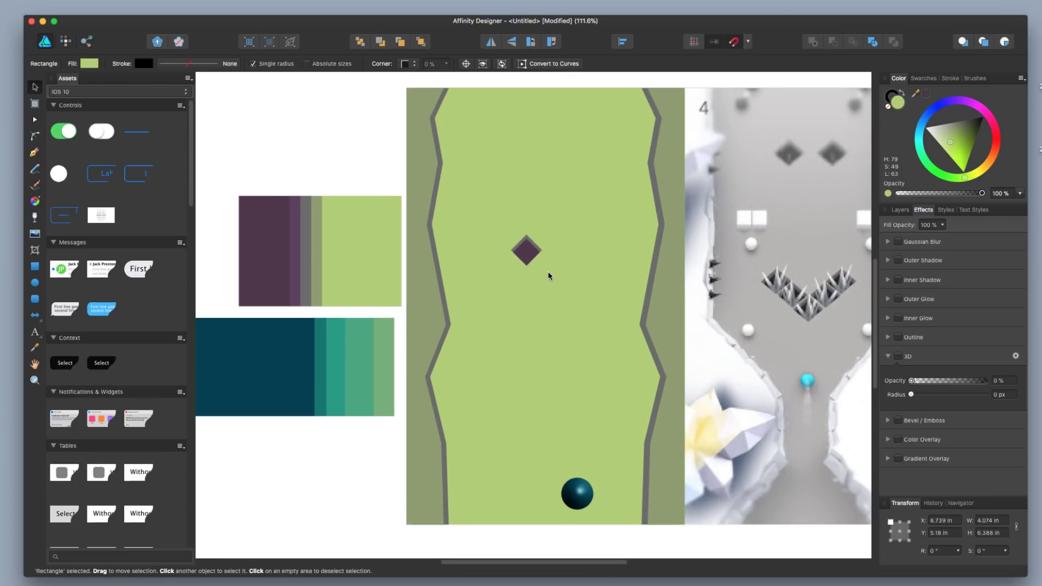
{"action": "left_click_drag", "start_coordinate": [592, 293], "coordinate": [530, 290]}
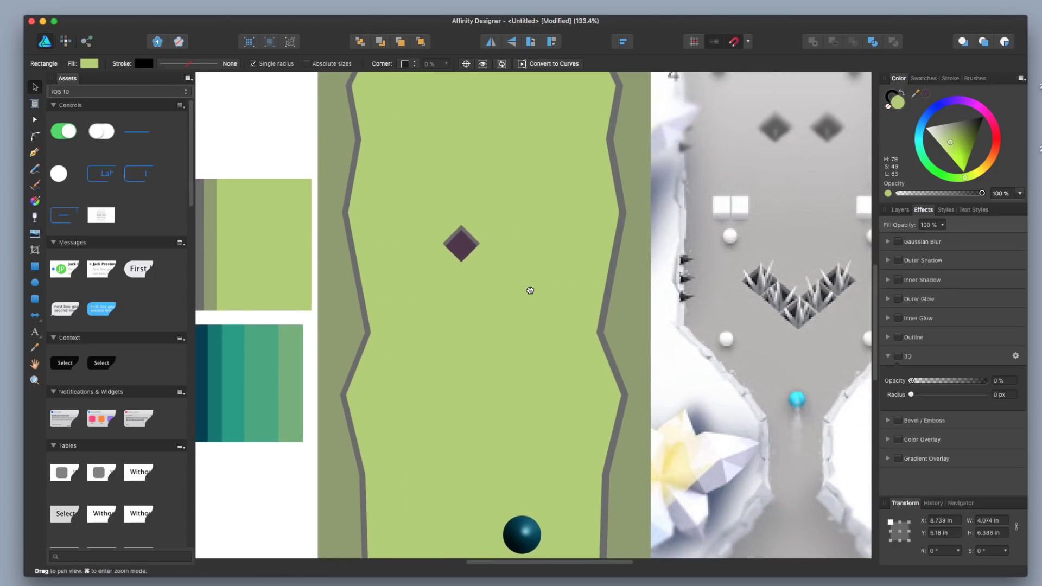
{"action": "left_click", "coordinate": [35, 317]}
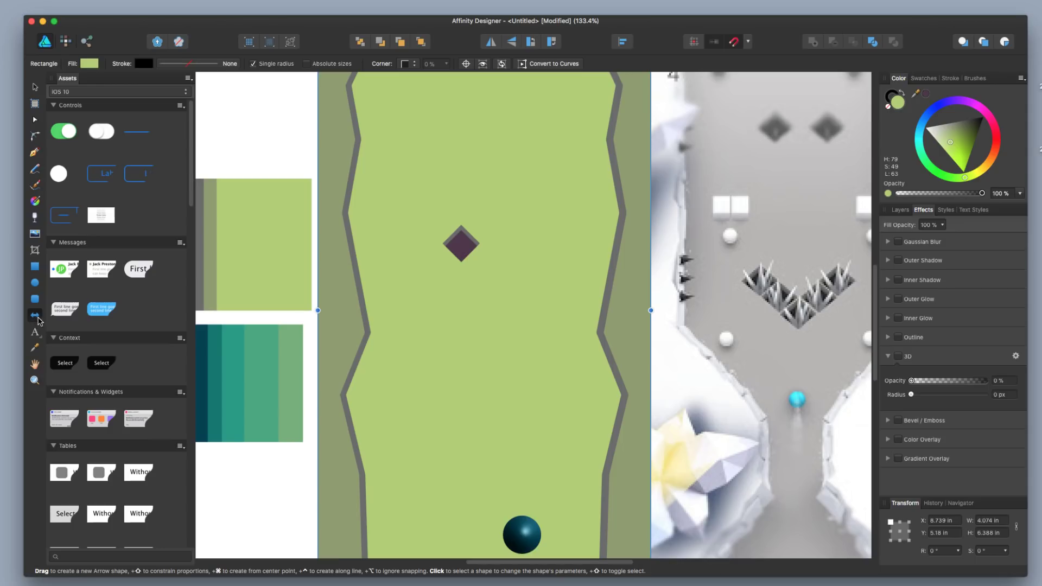
{"action": "left_click_drag", "start_coordinate": [41, 320], "coordinate": [43, 321]}
{"action": "left_click", "coordinate": [70, 319]}
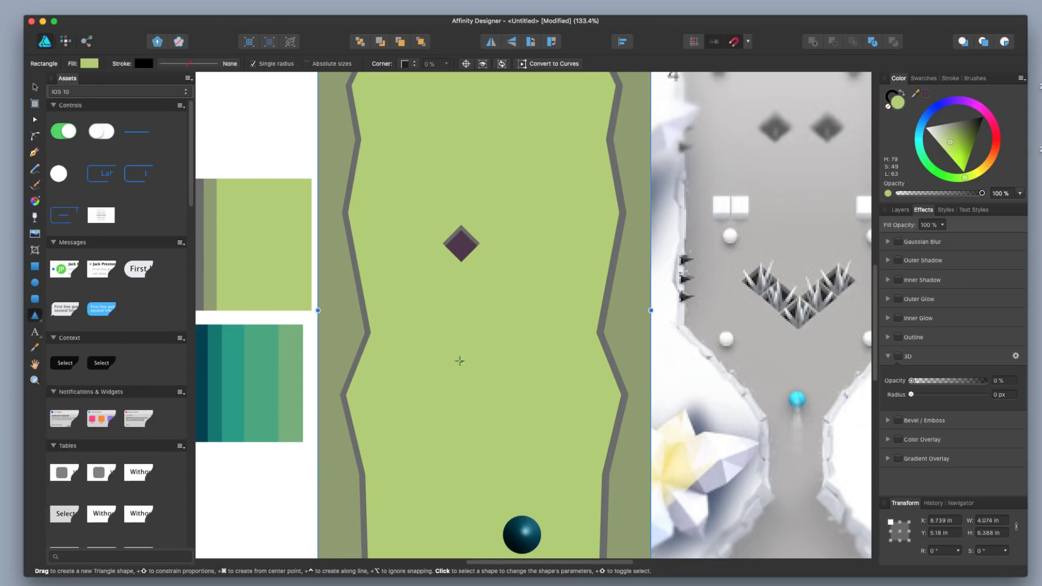
{"action": "left_click_drag", "start_coordinate": [490, 278], "coordinate": [504, 344]}
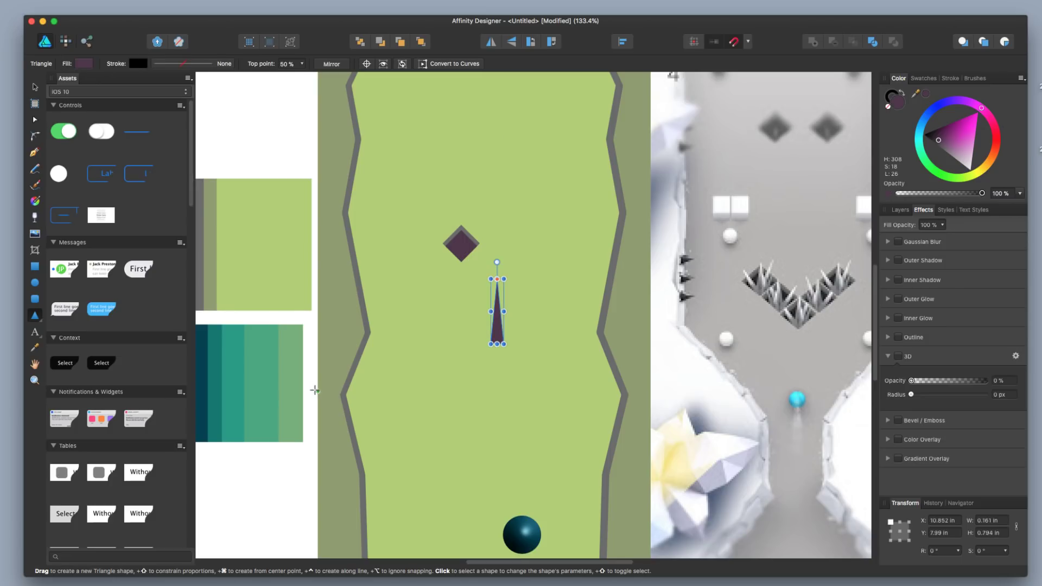
- Try the dark teal and mid teal palette colours as the triangle's fill
{"action": "scroll", "coordinate": [298, 408], "scroll_direction": "down", "scroll_amount": 5}
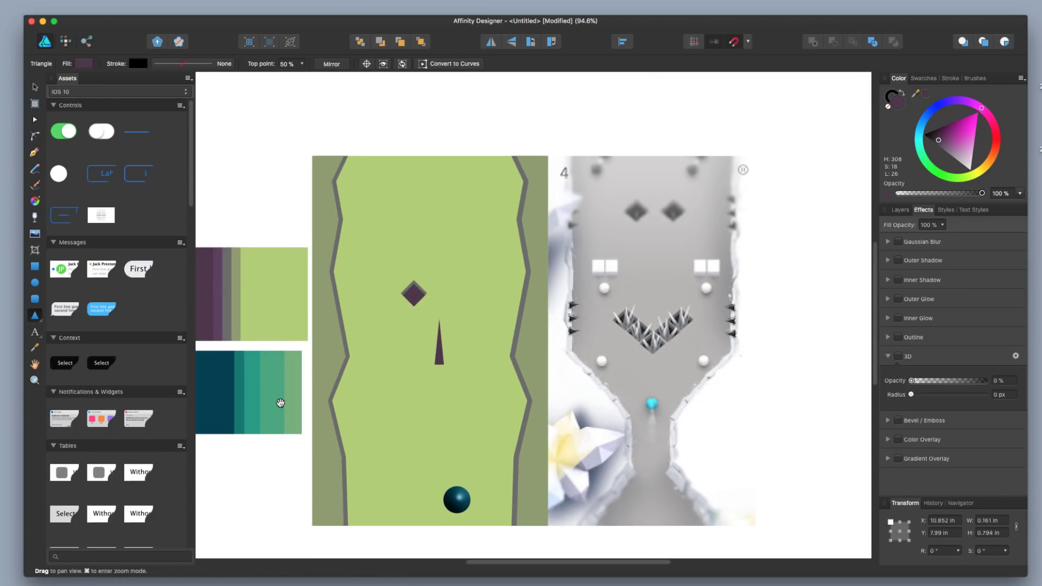
{"action": "left_click_drag", "start_coordinate": [281, 403], "coordinate": [337, 391]}
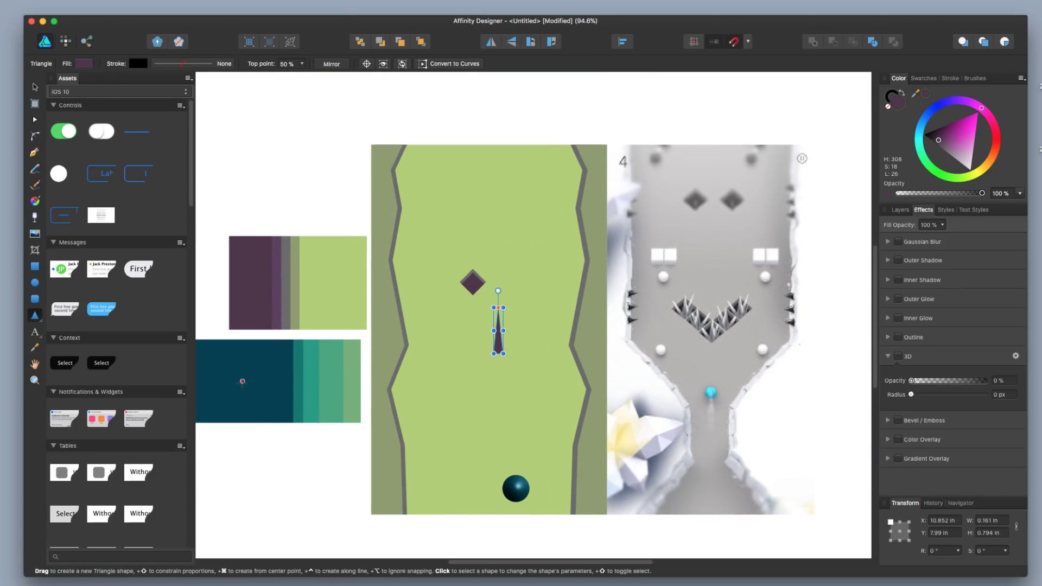
{"action": "left_click", "coordinate": [35, 347]}
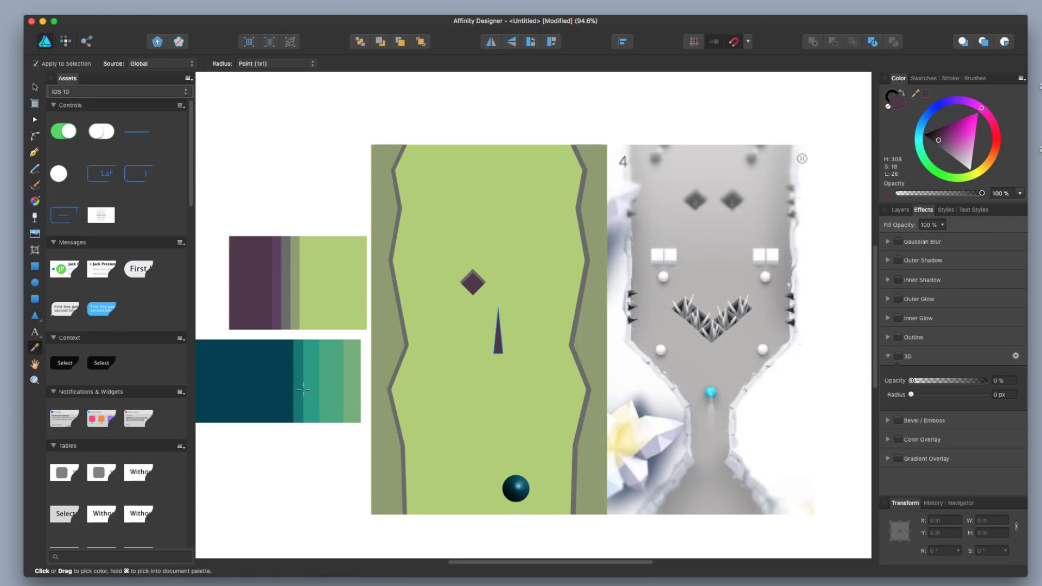
{"action": "left_click", "coordinate": [298, 371]}
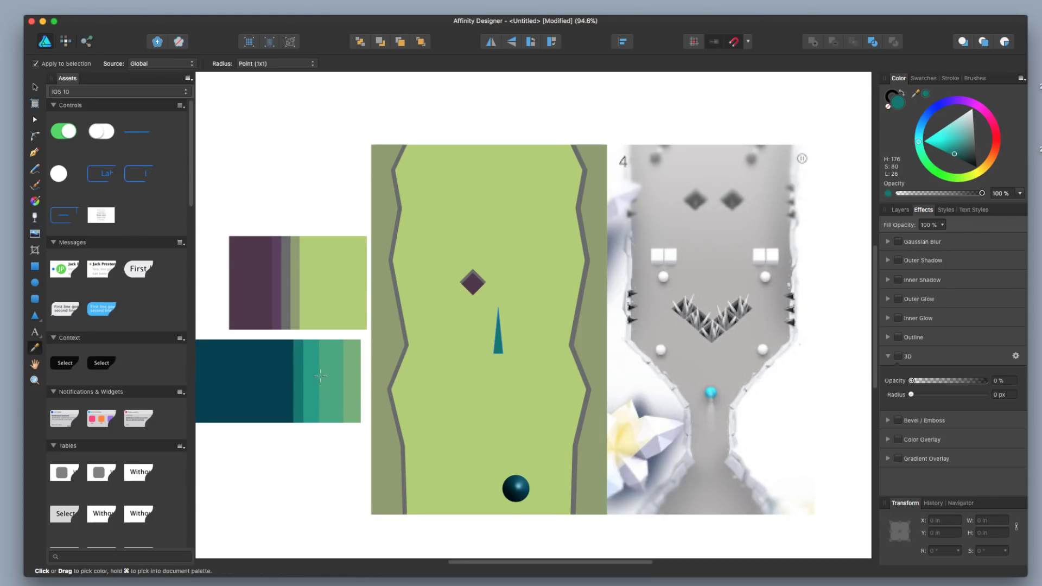
{"action": "left_click", "coordinate": [309, 372]}
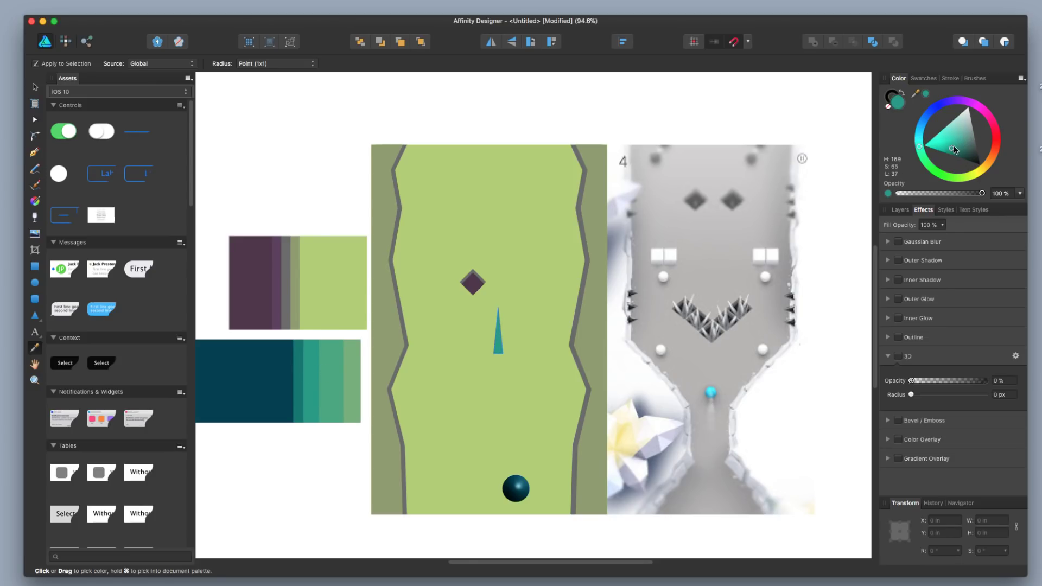
- Recolour the triangle light grey (L 90) and apply a vertical linear gradient to mid grey, running from its middle to below its base
{"action": "left_click_drag", "start_coordinate": [954, 151], "coordinate": [971, 111]}
{"action": "scroll", "coordinate": [513, 380], "scroll_direction": "up", "scroll_amount": 5, "text": "ctrl"}
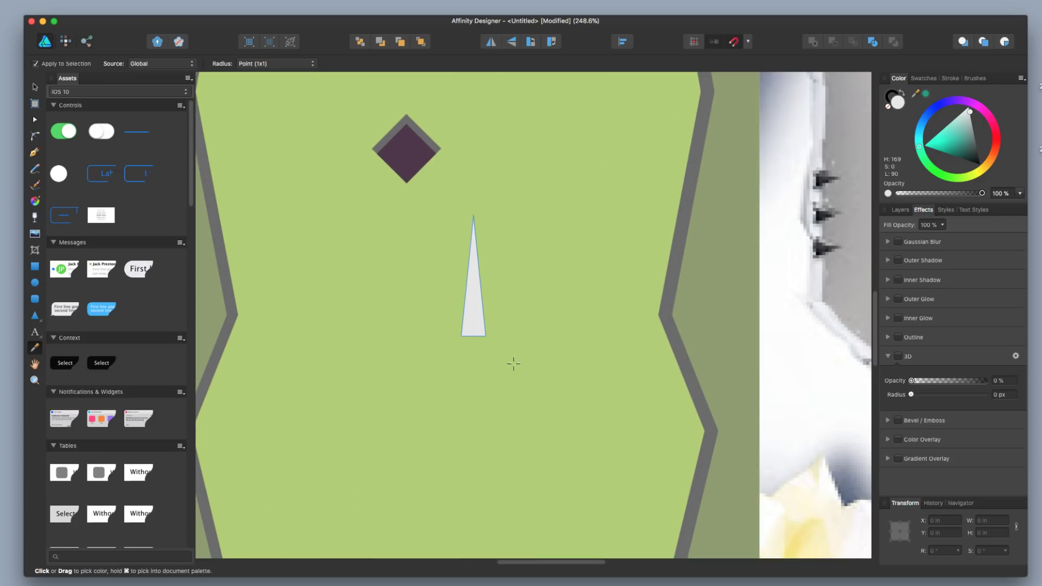
{"action": "left_click", "coordinate": [35, 202]}
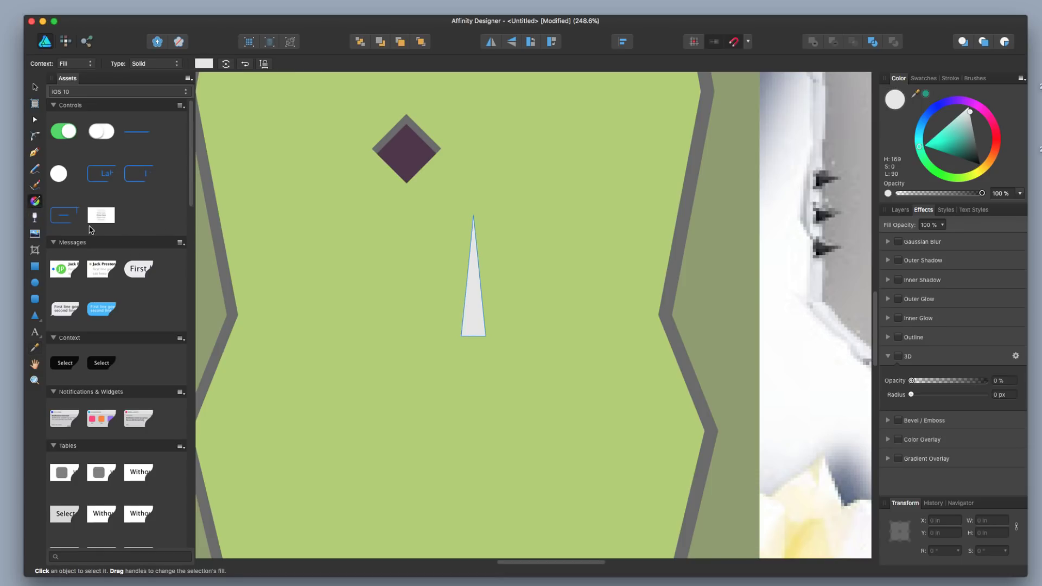
{"action": "left_click_drag", "start_coordinate": [473, 269], "coordinate": [475, 399]}
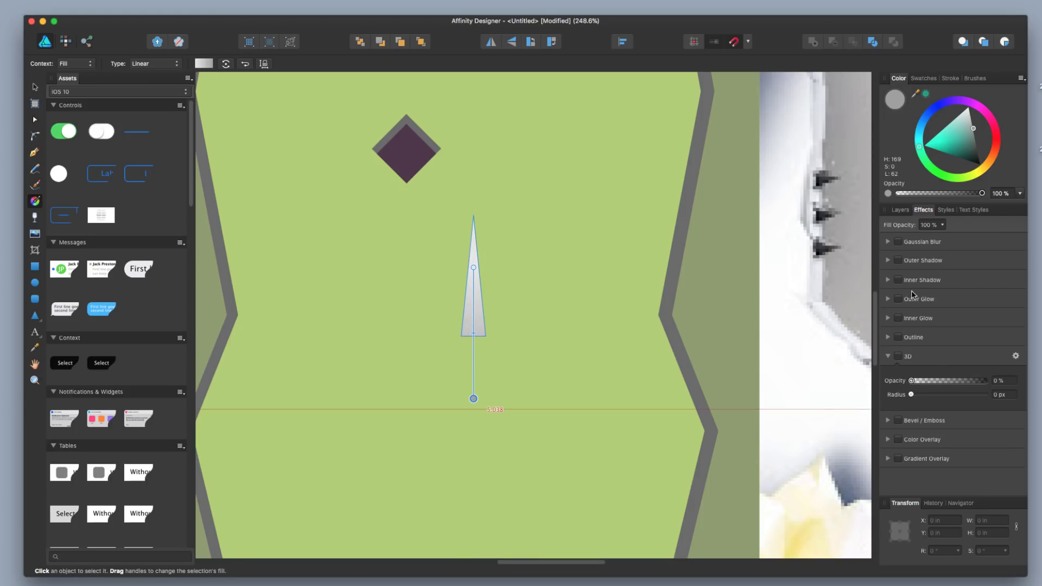
- Enable the 3D effect on the triangle with a radius of 100 px
{"action": "left_click", "coordinate": [898, 357]}
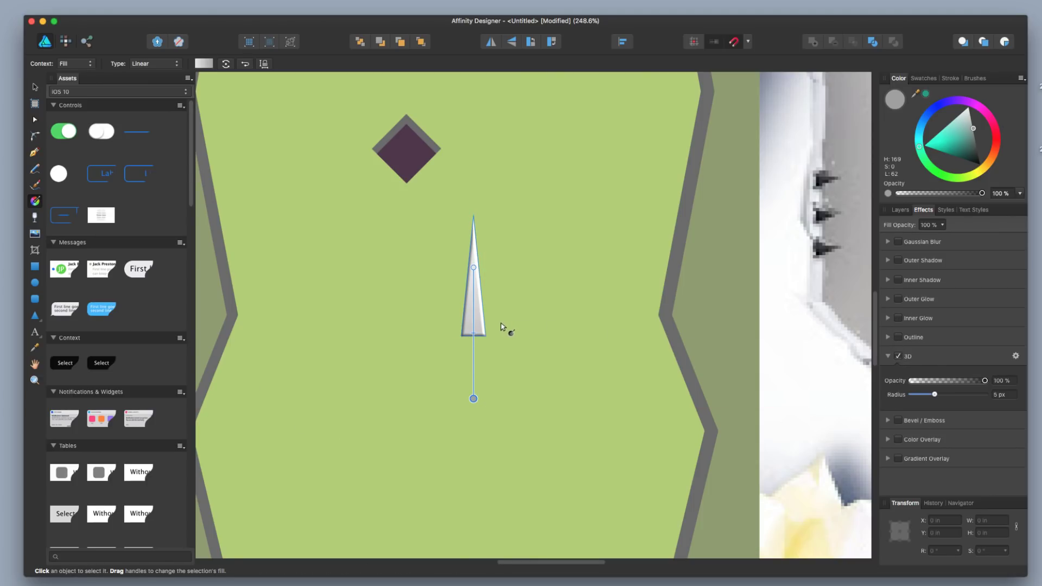
{"action": "left_click_drag", "start_coordinate": [935, 395], "coordinate": [998, 404]}
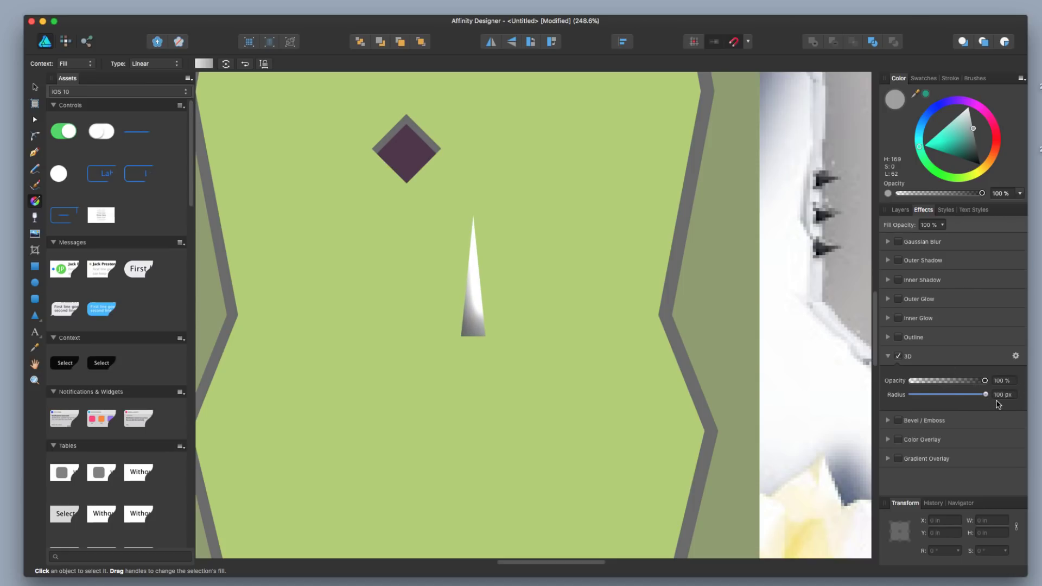
{"action": "left_click", "coordinate": [34, 88]}
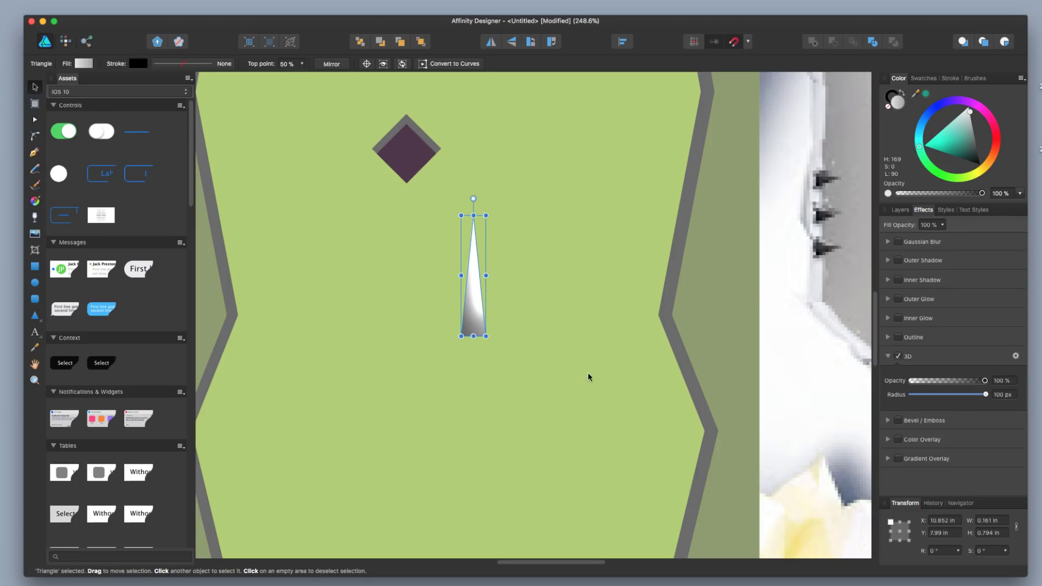
- Resize the triangle to about 0.096 × 0.484 in and place it upright over the purple diamond, slightly left of its centre
{"action": "scroll", "coordinate": [575, 374], "scroll_direction": "up", "scroll_amount": 5, "text": "ctrl"}
{"action": "left_click_drag", "start_coordinate": [412, 304], "coordinate": [598, 442]}
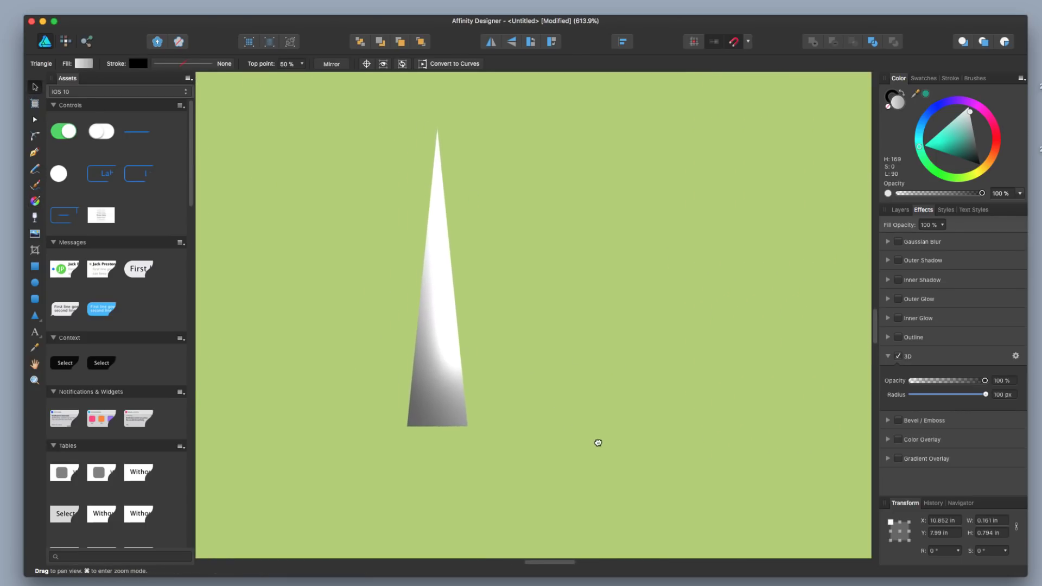
{"action": "scroll", "coordinate": [542, 421], "scroll_direction": "down", "scroll_amount": 3, "text": "ctrl"}
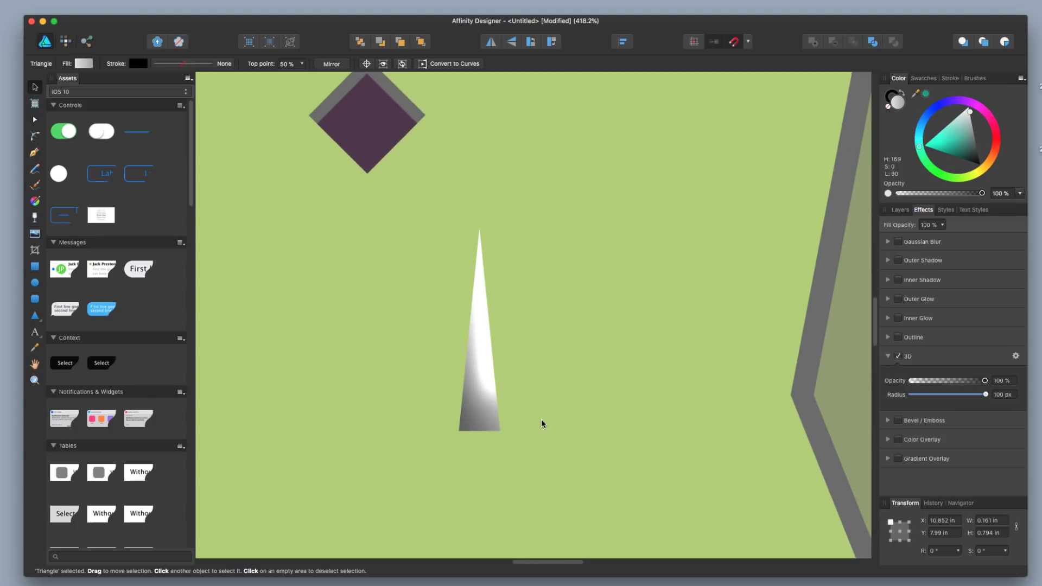
{"action": "left_click_drag", "start_coordinate": [503, 228], "coordinate": [484, 352]}
{"action": "left_click_drag", "start_coordinate": [473, 407], "coordinate": [353, 142]}
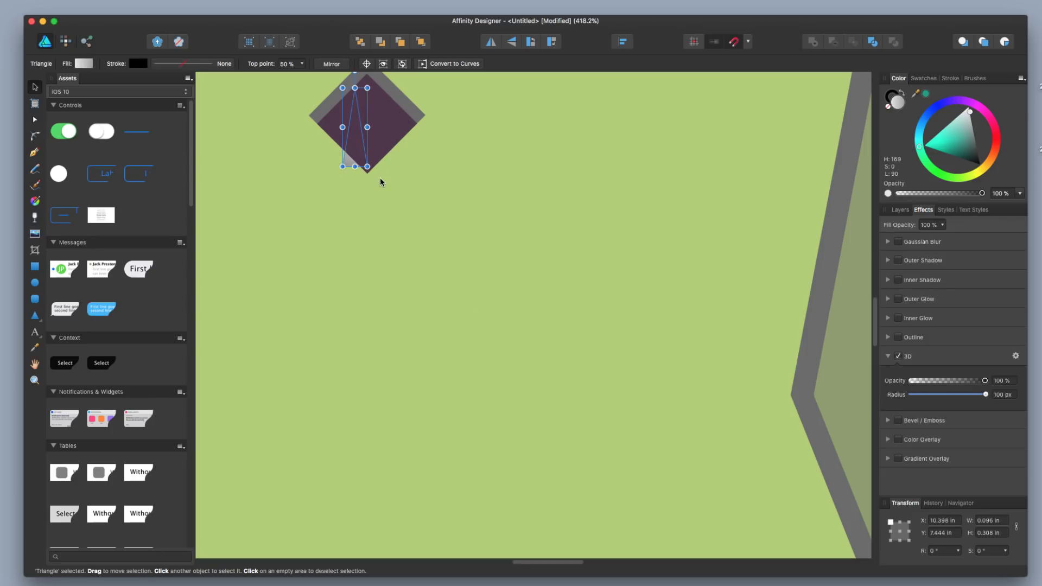
{"action": "scroll", "coordinate": [383, 182], "scroll_direction": "down", "scroll_amount": 3, "text": "ctrl"}
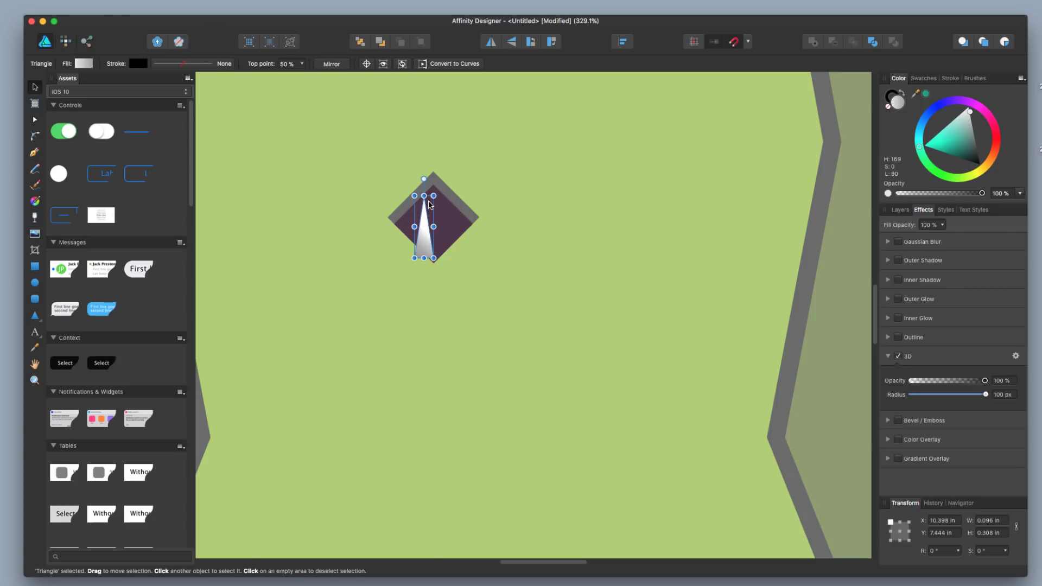
{"action": "left_click_drag", "start_coordinate": [434, 196], "coordinate": [433, 161]}
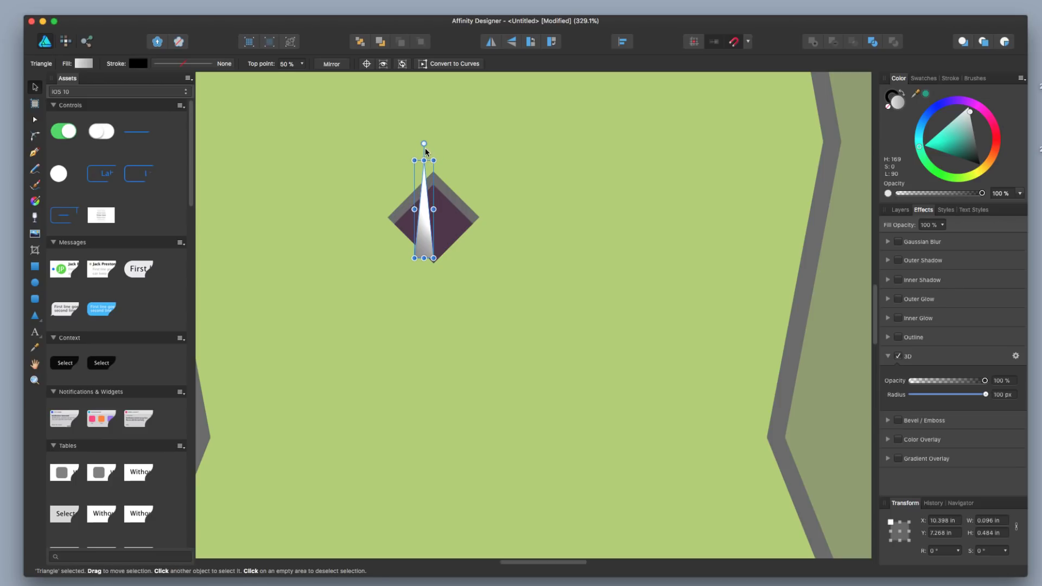
- Rotate the triangle to 24° so it leans left, and move its base onto the diamond's lower left part
{"action": "left_click_drag", "start_coordinate": [424, 144], "coordinate": [399, 150]}
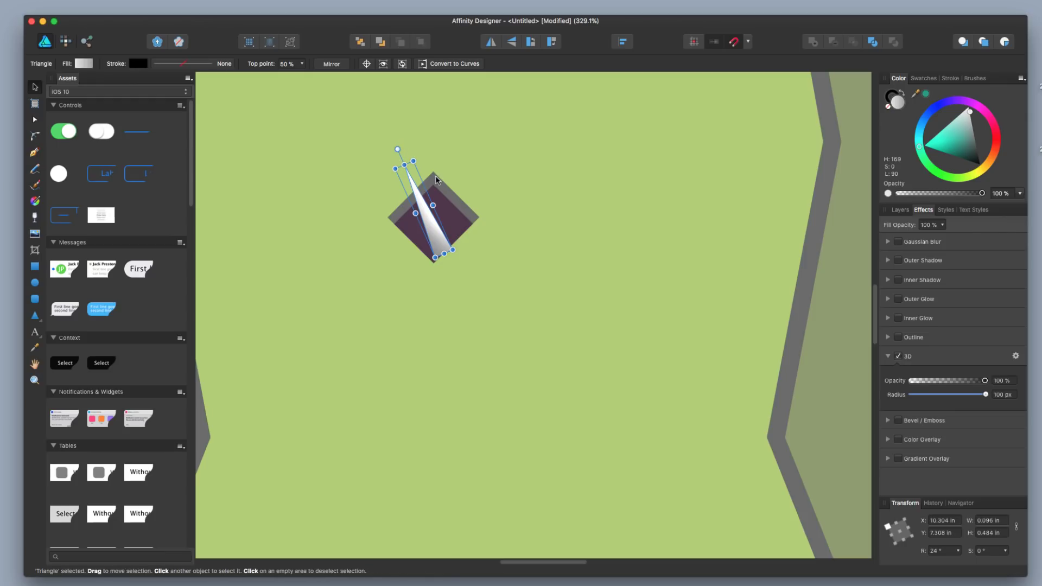
{"action": "left_click_drag", "start_coordinate": [440, 243], "coordinate": [414, 220]}
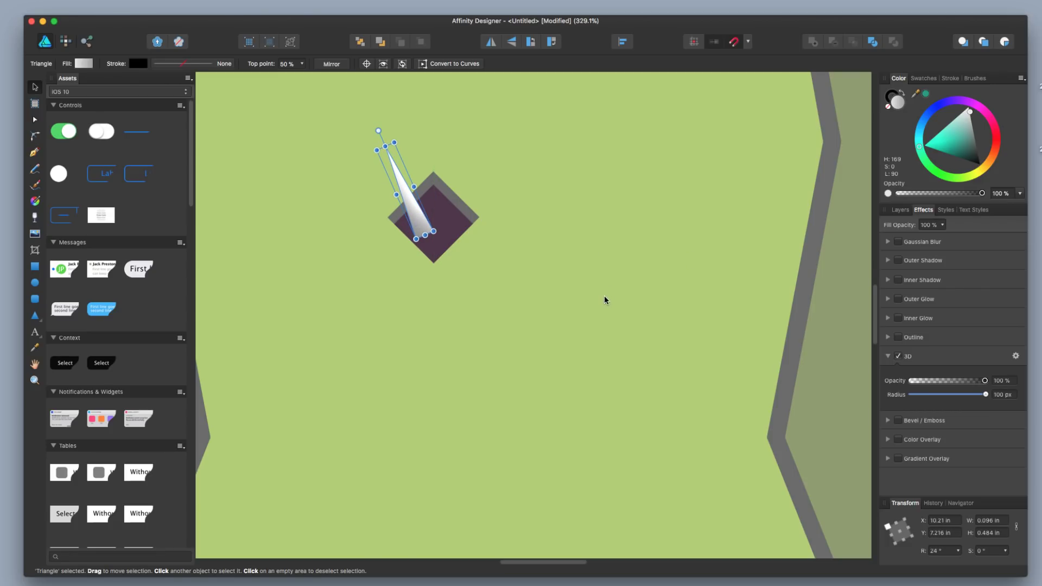
- Duplicate the spike, rotate the copy to about -24.2° so it leans right, and set its base on the diamond's lower right edge
{"action": "scroll", "coordinate": [603, 297], "scroll_direction": "down", "scroll_amount": 6}
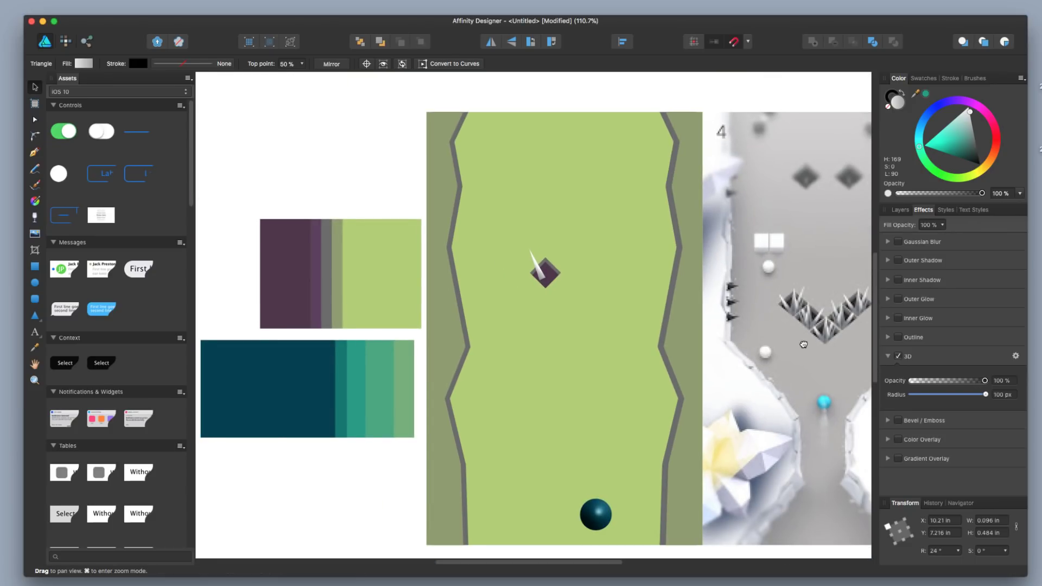
{"action": "left_click_drag", "start_coordinate": [803, 344], "coordinate": [731, 333]}
{"action": "scroll", "coordinate": [728, 325], "scroll_direction": "up", "scroll_amount": 3}
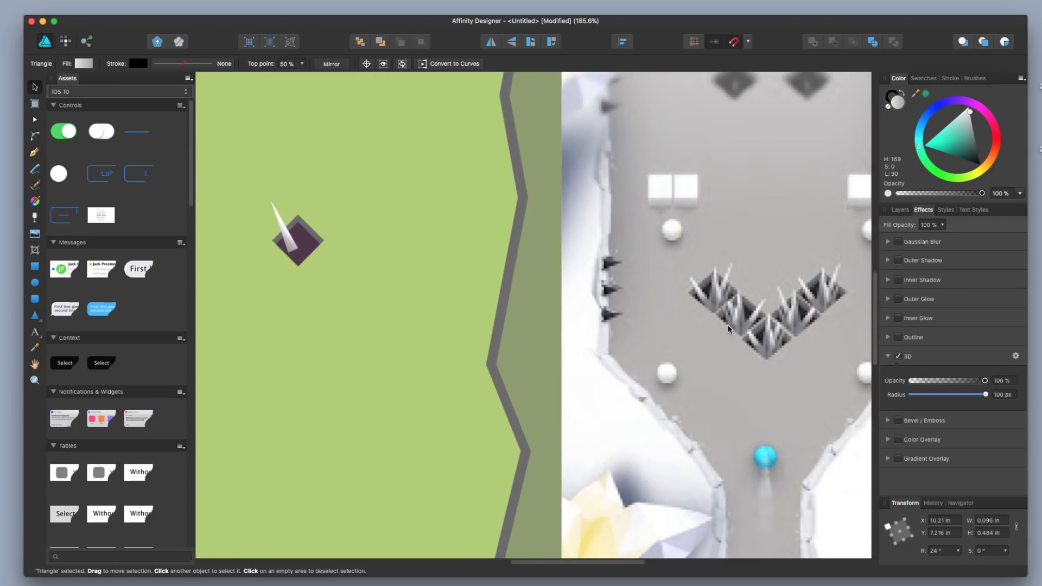
{"action": "scroll", "coordinate": [727, 328], "scroll_direction": "up", "scroll_amount": 2}
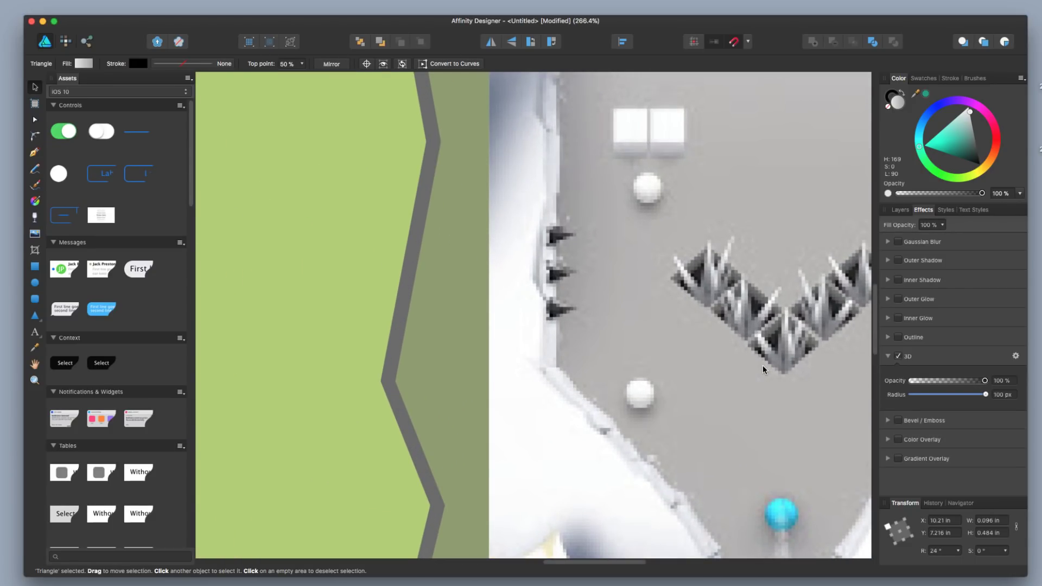
{"action": "scroll", "coordinate": [763, 366], "scroll_direction": "down", "scroll_amount": 3}
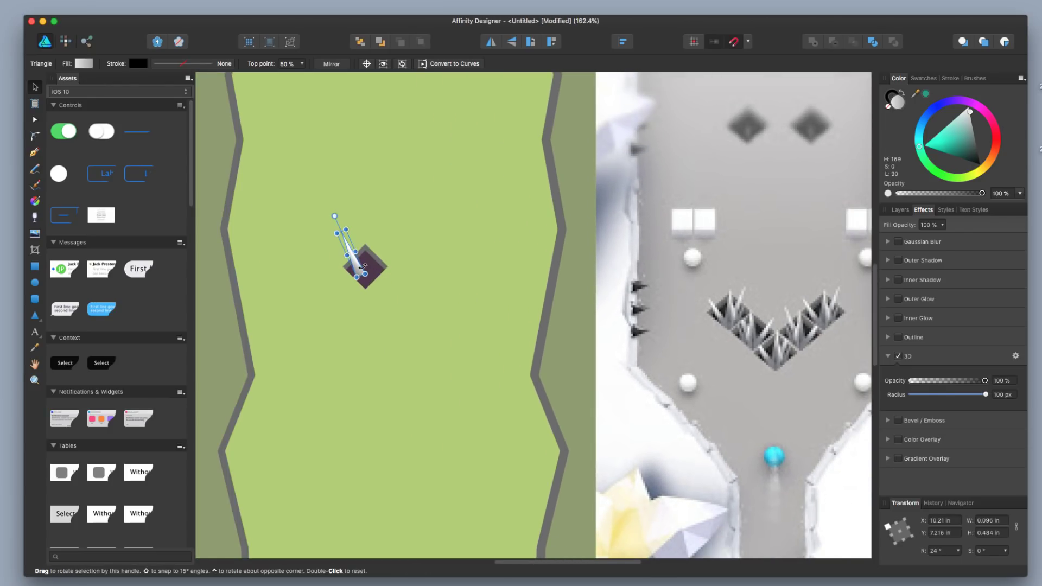
{"action": "scroll", "coordinate": [376, 275], "scroll_direction": "up", "scroll_amount": 5}
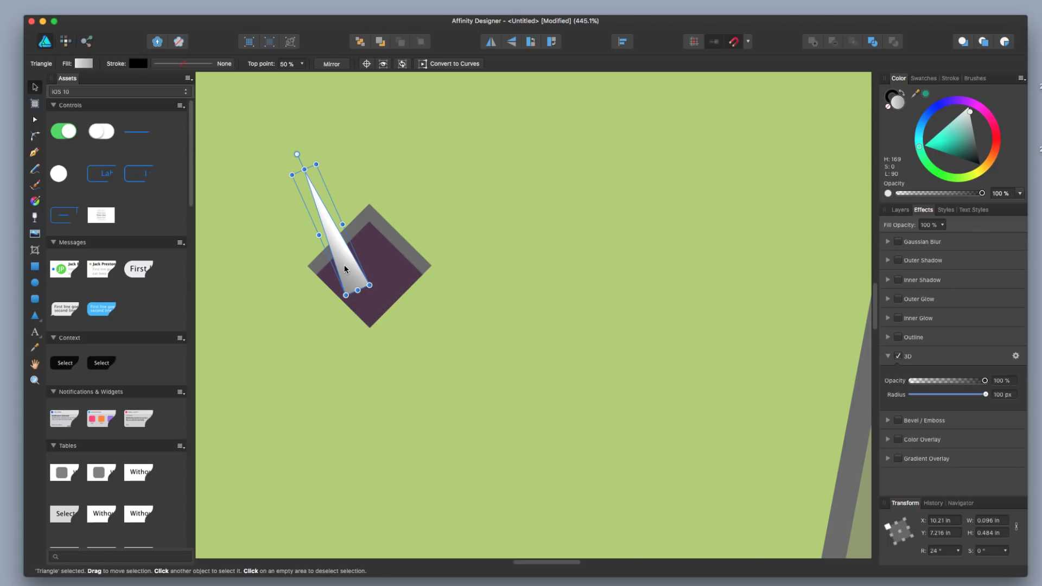
{"action": "left_click_drag", "start_coordinate": [346, 268], "coordinate": [392, 255], "text": "alt"}
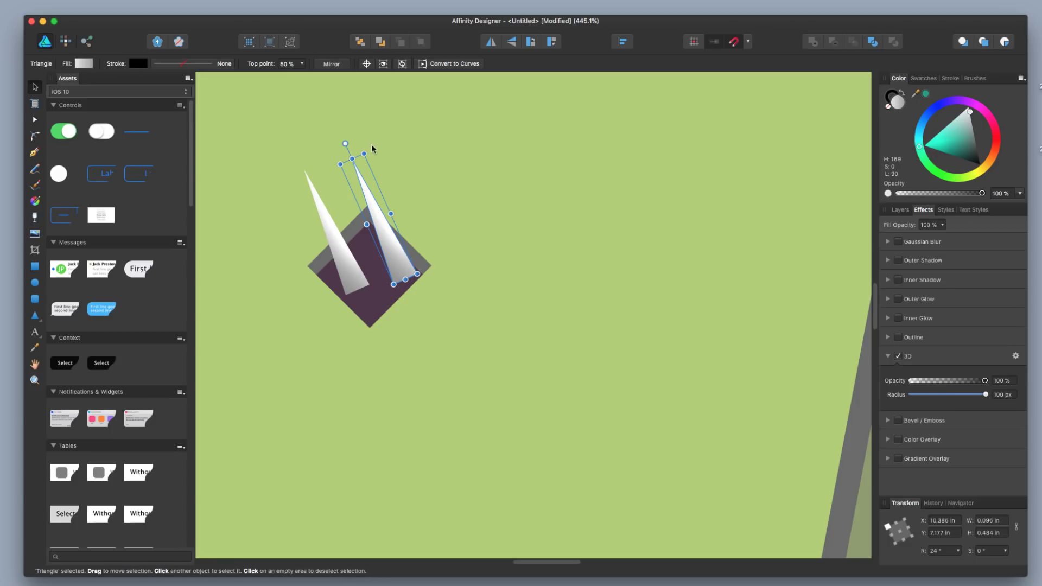
{"action": "left_click_drag", "start_coordinate": [345, 143], "coordinate": [406, 157]}
{"action": "left_click_drag", "start_coordinate": [365, 247], "coordinate": [397, 279]}
- Activate the Rectangle tool for drawing a new shape
{"action": "key", "text": "a"}
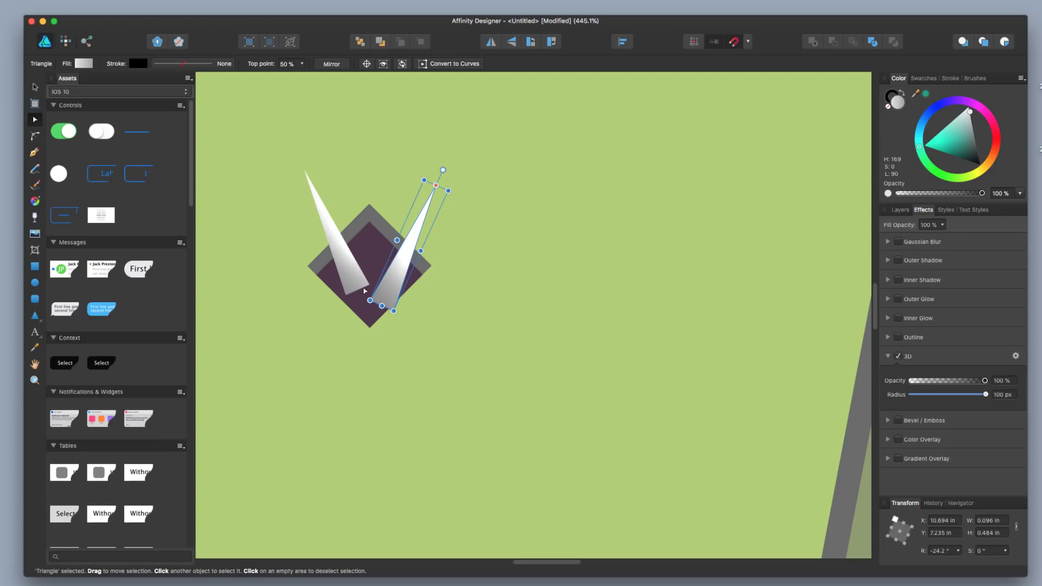
{"action": "left_click", "coordinate": [34, 269]}
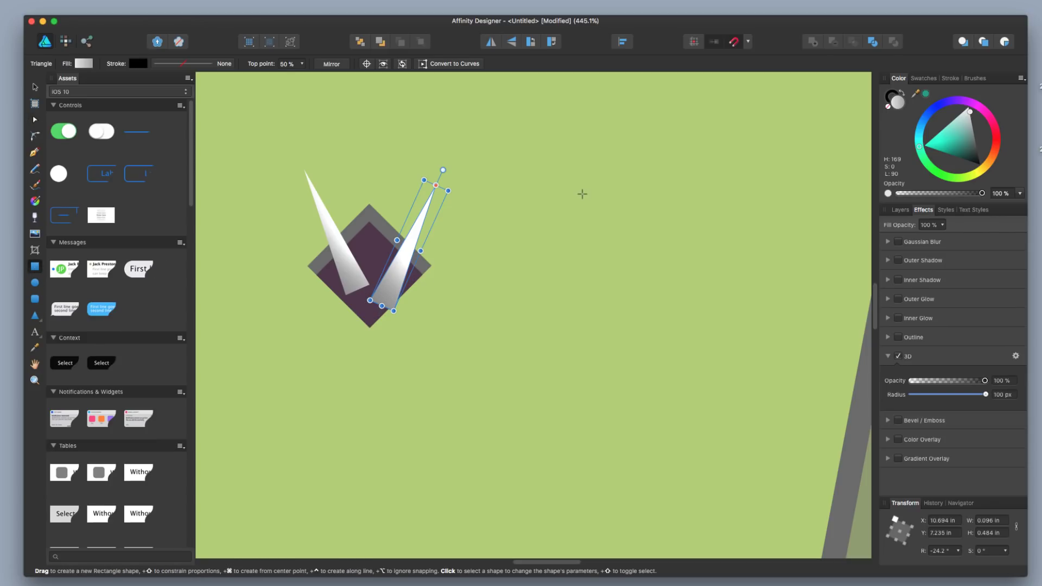
- Draw a square about 0.61 in wide to the right of the diamond and convert it to curves
{"action": "left_click_drag", "start_coordinate": [543, 179], "coordinate": [712, 347]}
{"action": "left_click", "coordinate": [35, 88]}
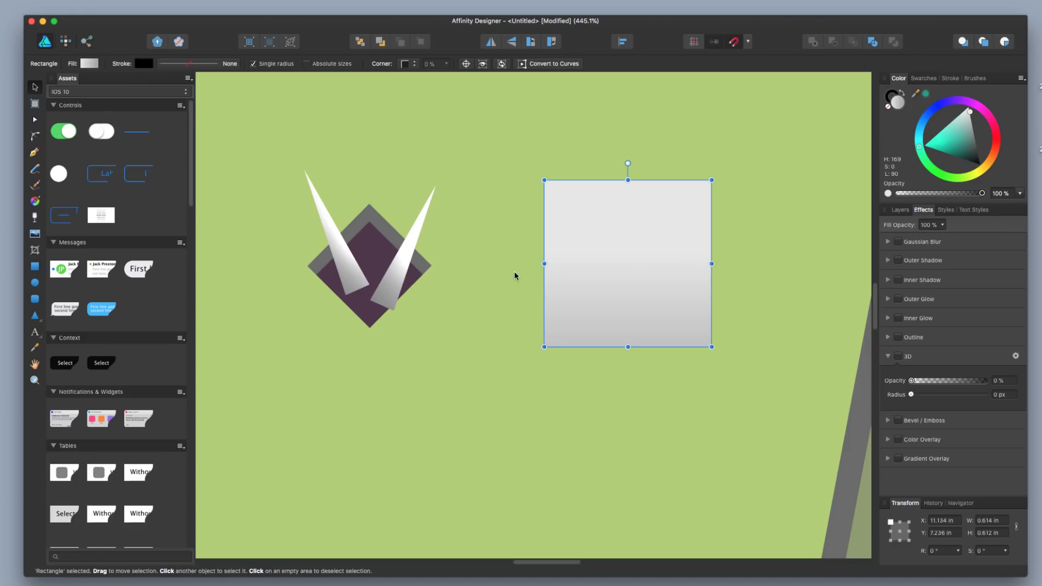
{"action": "key", "text": "a"}
{"action": "right_click", "coordinate": [606, 236]}
{"action": "left_click", "coordinate": [673, 426]}
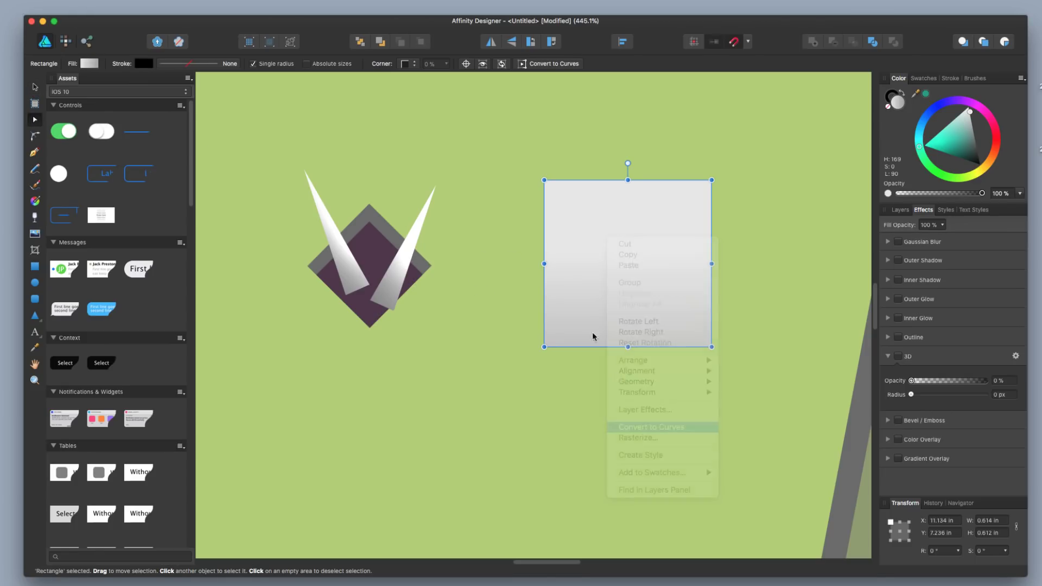
- Move both triangle spikes off the diamond to its upper right and shift the square against the diamond's right corner
{"action": "key", "text": "v"}
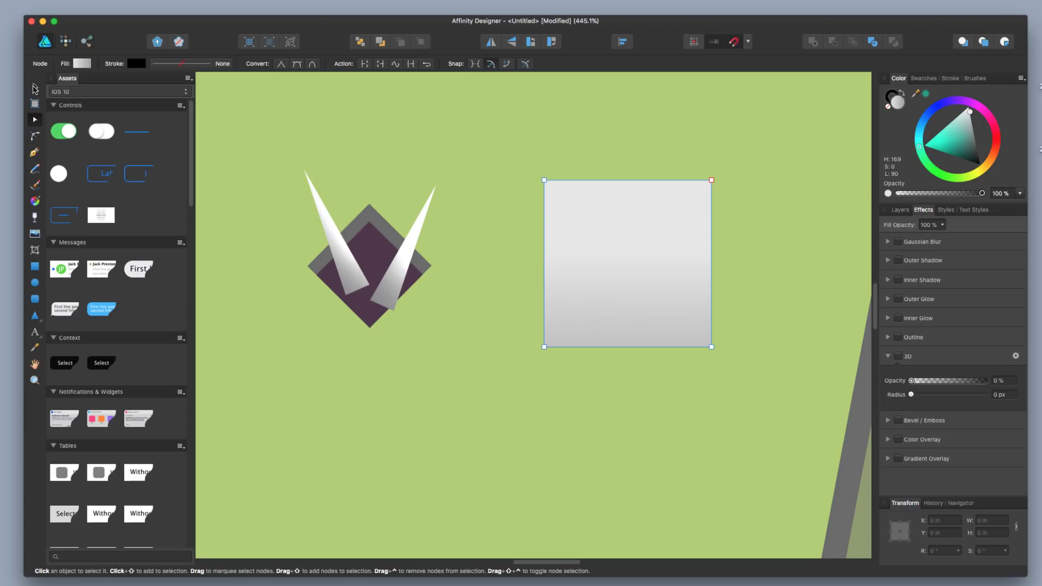
{"action": "left_click_drag", "start_coordinate": [329, 245], "coordinate": [511, 163]}
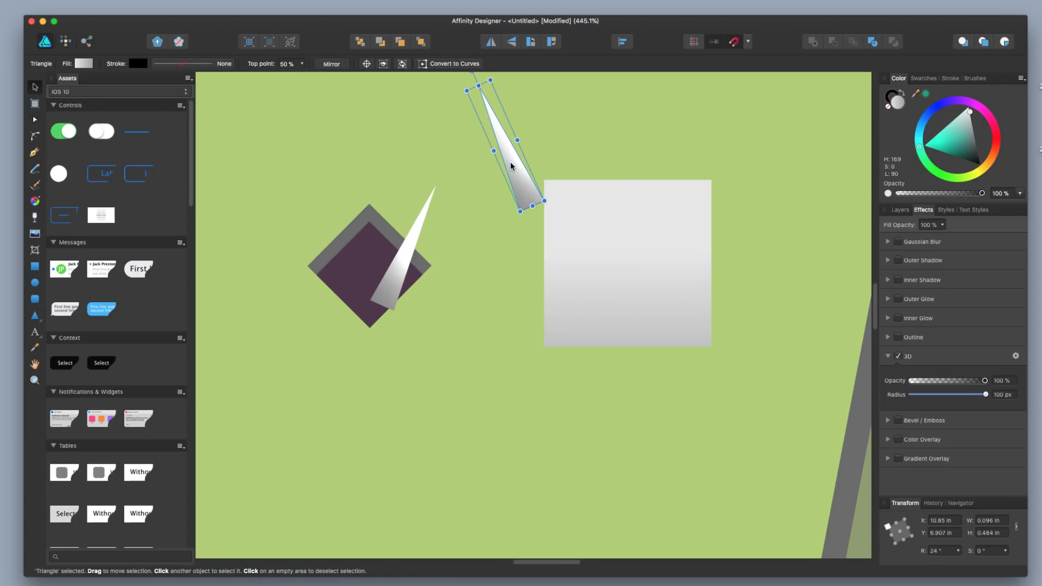
{"action": "left_click_drag", "start_coordinate": [657, 259], "coordinate": [523, 340]}
{"action": "left_click", "coordinate": [411, 244]}
{"action": "left_click_drag", "start_coordinate": [411, 246], "coordinate": [690, 182]}
{"action": "left_click", "coordinate": [456, 348]}
- Delete the square's upper-right node and reshape the remaining triangle into a narrow spike based at the diamond's bottom corner
{"action": "key", "text": "a"}
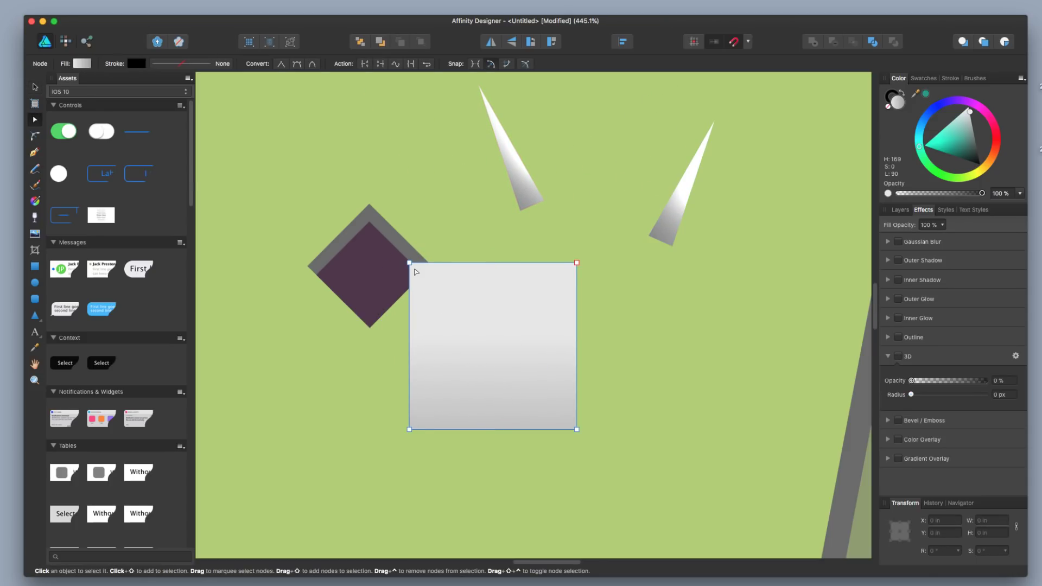
{"action": "key", "text": "Delete"}
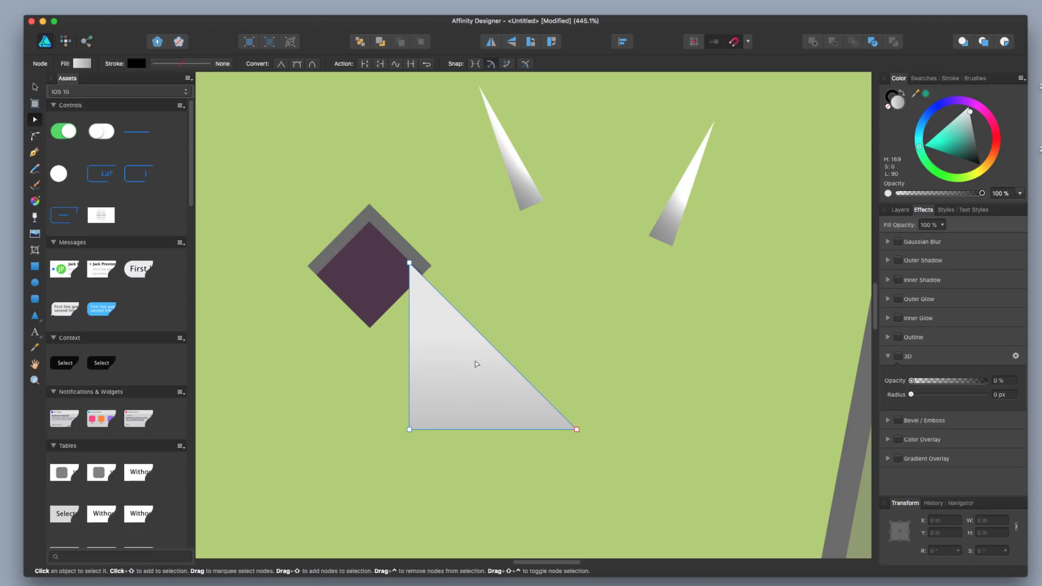
{"action": "left_click_drag", "start_coordinate": [409, 262], "coordinate": [323, 184]}
{"action": "left_click_drag", "start_coordinate": [434, 429], "coordinate": [401, 395]}
{"action": "key", "text": "super+z"}
{"action": "left_click", "coordinate": [409, 429]}
{"action": "left_click_drag", "start_coordinate": [409, 429], "coordinate": [346, 307]}
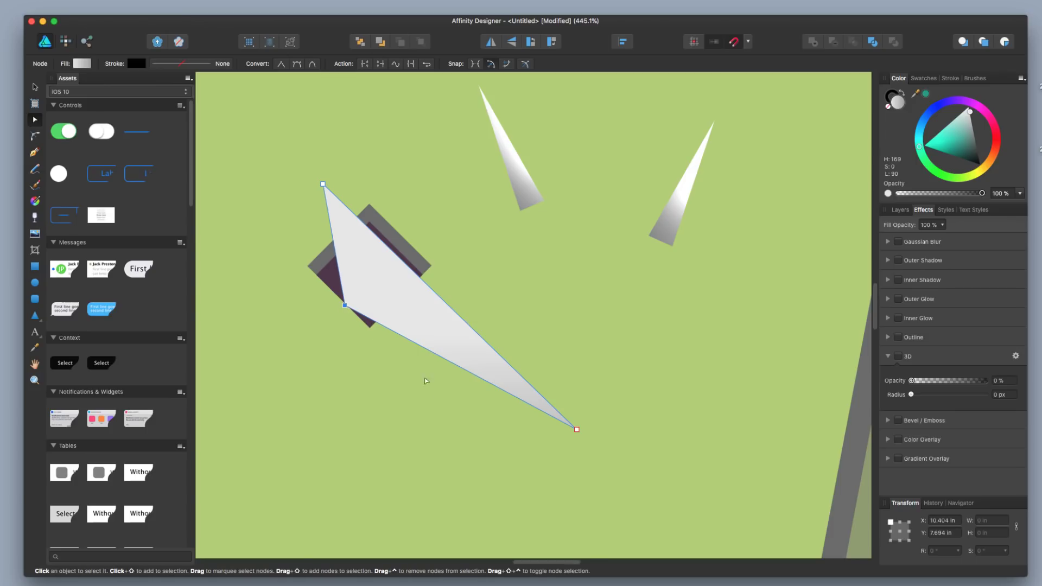
{"action": "left_click_drag", "start_coordinate": [580, 434], "coordinate": [416, 335]}
{"action": "left_click_drag", "start_coordinate": [579, 431], "coordinate": [374, 330]}
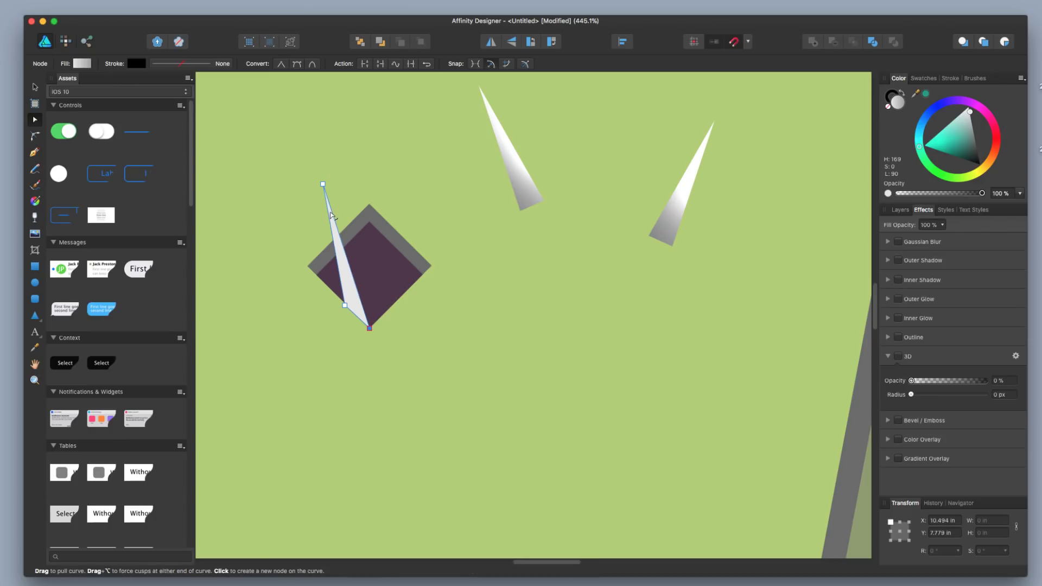
{"action": "left_click_drag", "start_coordinate": [322, 184], "coordinate": [332, 178]}
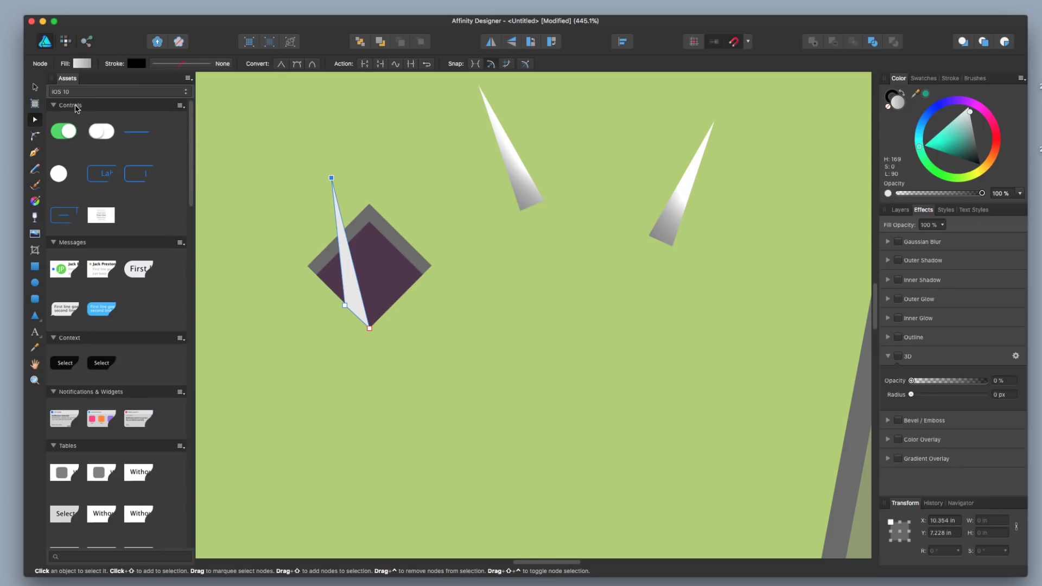
- Duplicate the narrow spike to the diamond's right half, flip it horizontally and rotate it to about 1.7°
{"action": "key", "text": "v"}
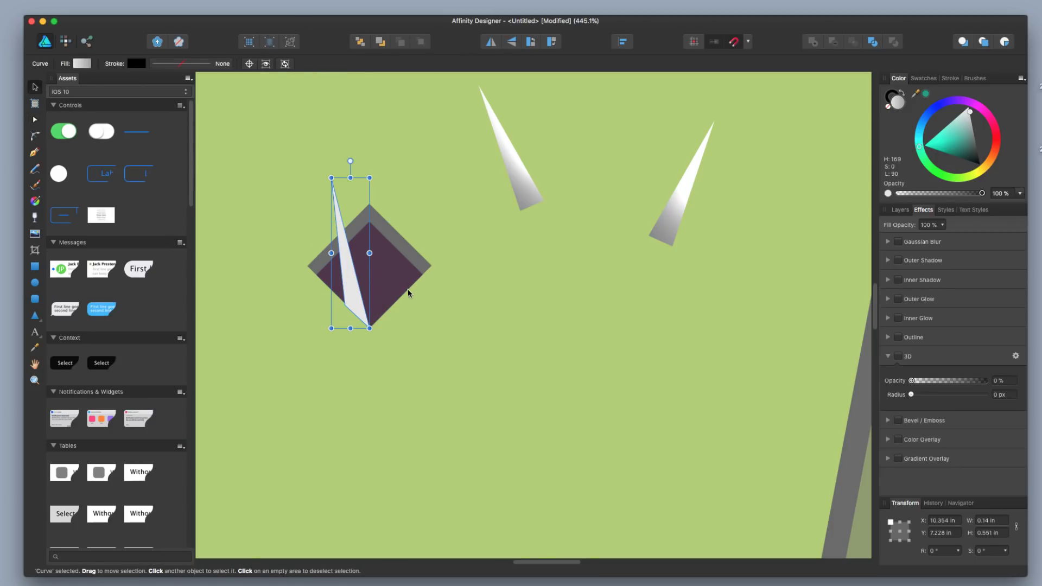
{"action": "left_click_drag", "start_coordinate": [354, 275], "coordinate": [389, 289], "text": "alt"}
{"action": "left_click", "coordinate": [490, 43]}
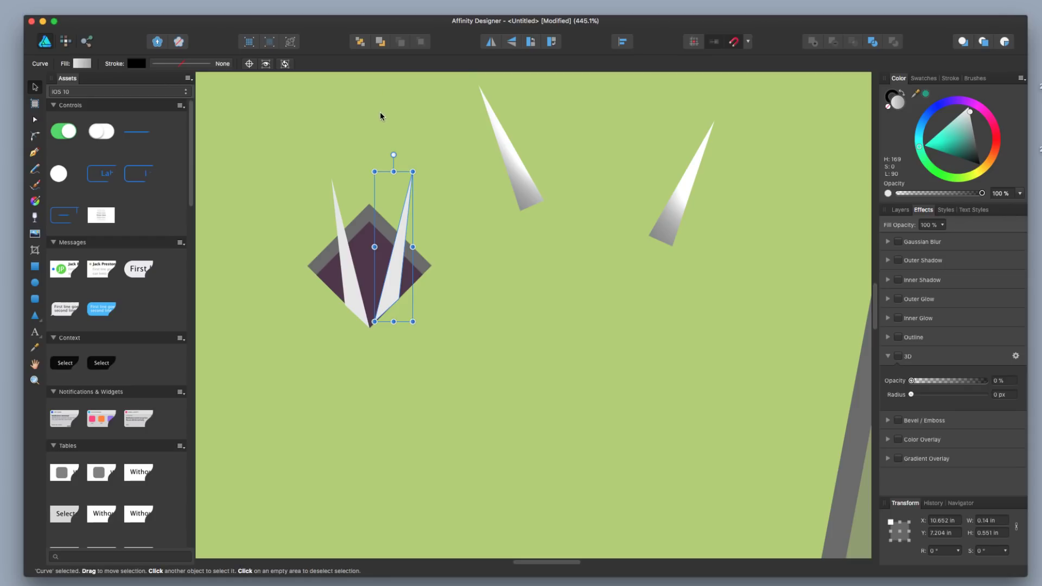
{"action": "left_click_drag", "start_coordinate": [394, 154], "coordinate": [393, 154]}
{"action": "left_click_drag", "start_coordinate": [395, 270], "coordinate": [394, 270]}
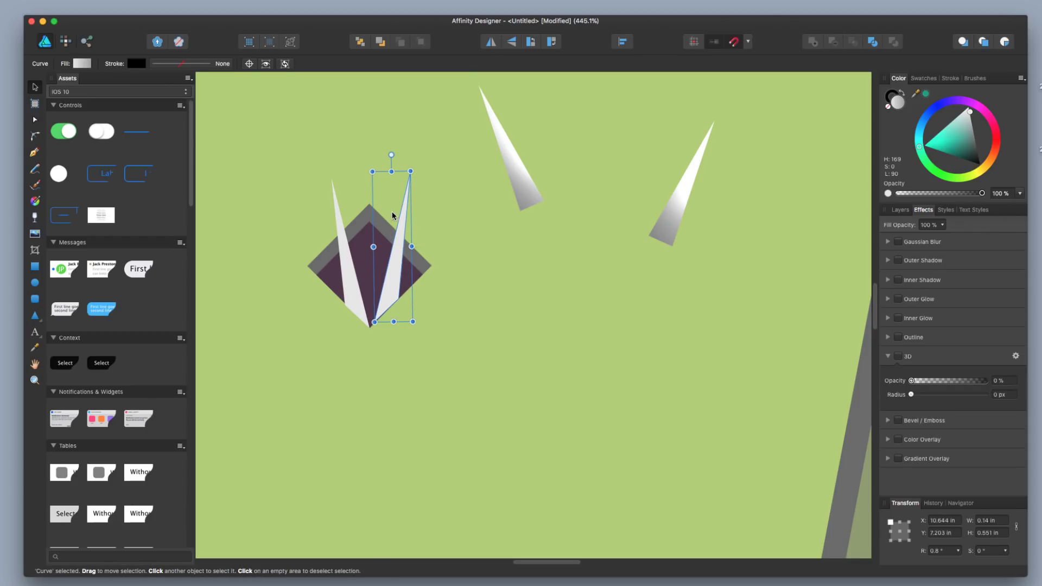
{"action": "left_click_drag", "start_coordinate": [393, 155], "coordinate": [391, 154]}
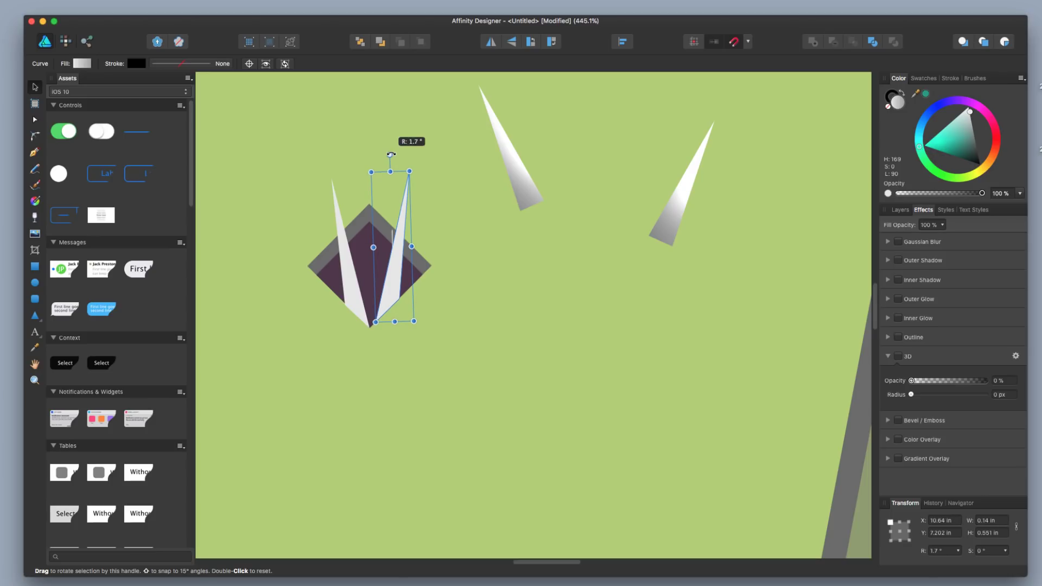
{"action": "left_click", "coordinate": [481, 344]}
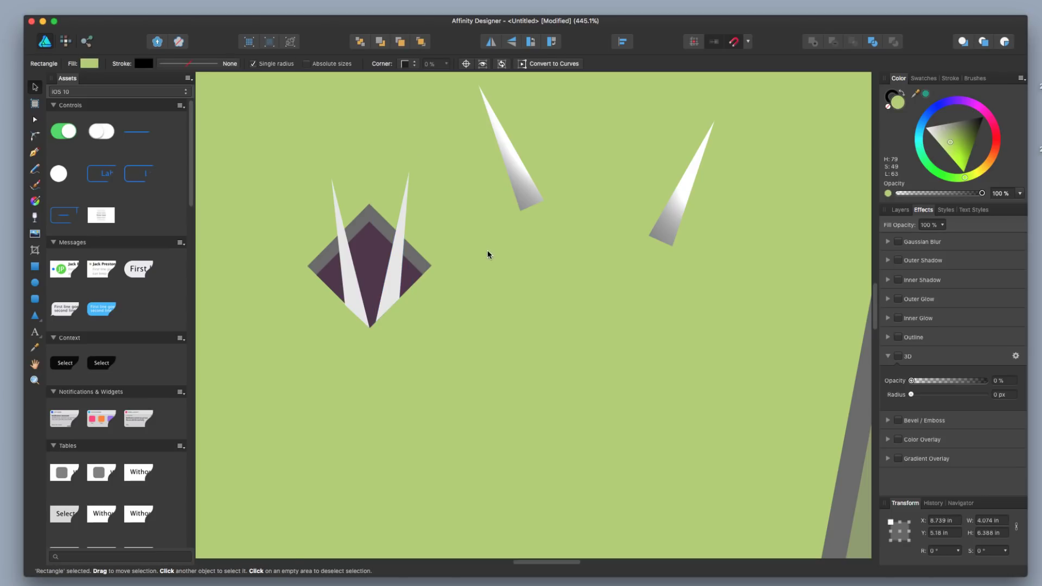
- Adjust the right spike's linear gradient to run from its upper part to a point below the diamond
{"action": "left_click", "coordinate": [387, 286]}
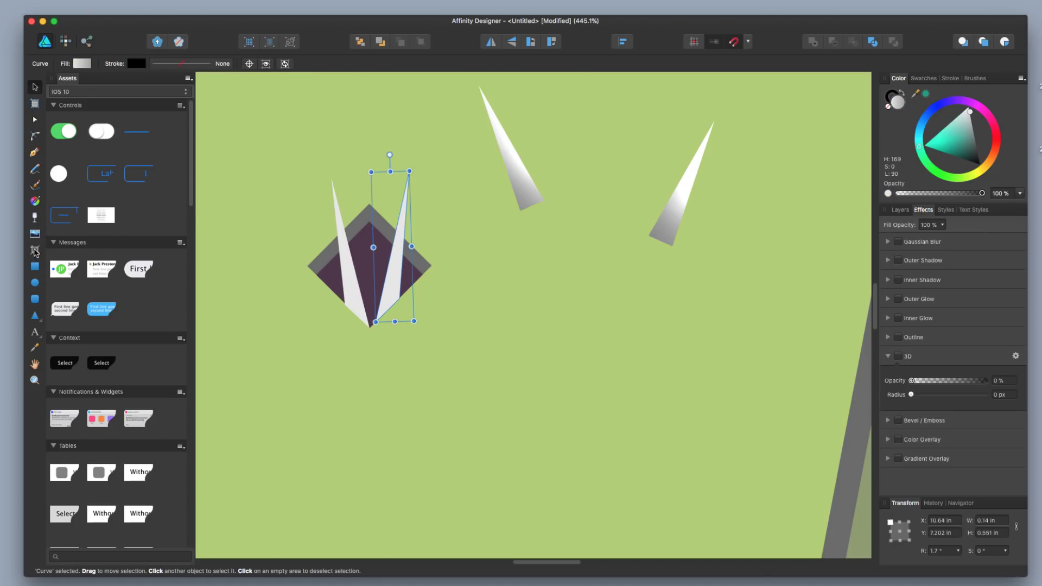
{"action": "left_click", "coordinate": [35, 201]}
{"action": "left_click_drag", "start_coordinate": [399, 239], "coordinate": [371, 381]}
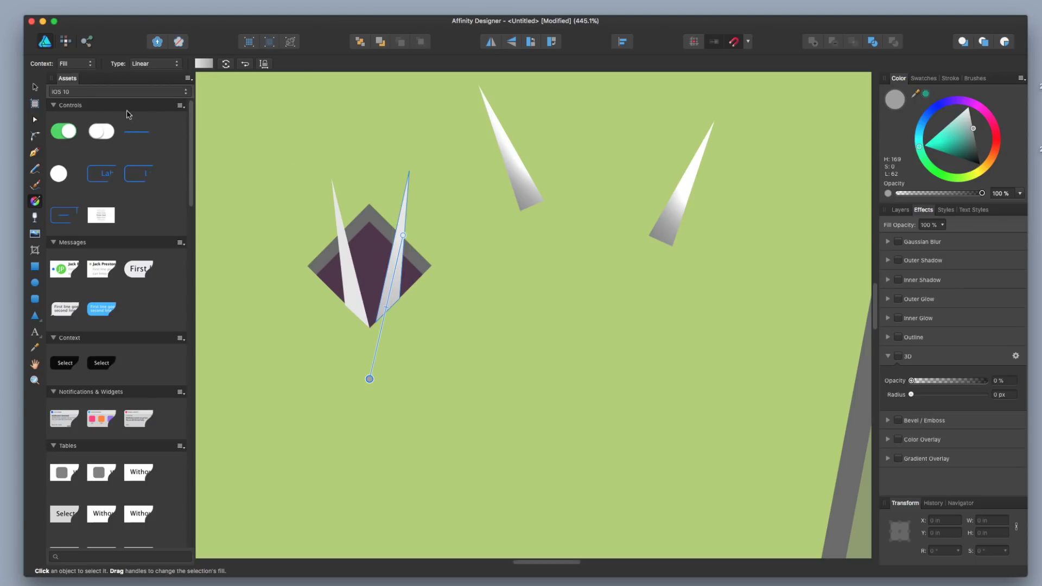
{"action": "left_click", "coordinate": [35, 87]}
{"action": "left_click", "coordinate": [508, 163]}
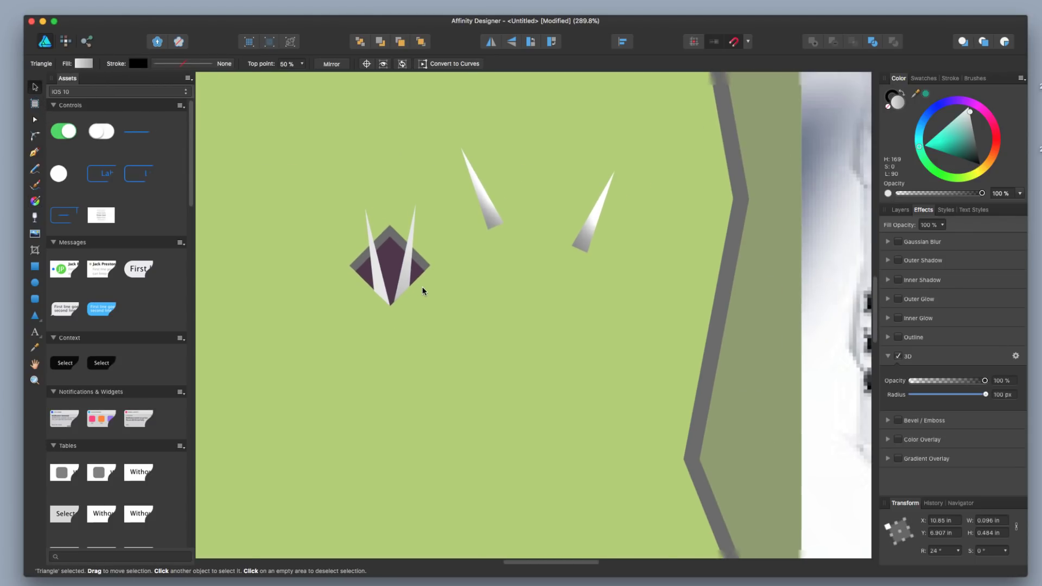
{"action": "scroll", "coordinate": [423, 304], "scroll_direction": "down", "scroll_amount": 5, "text": "ctrl"}
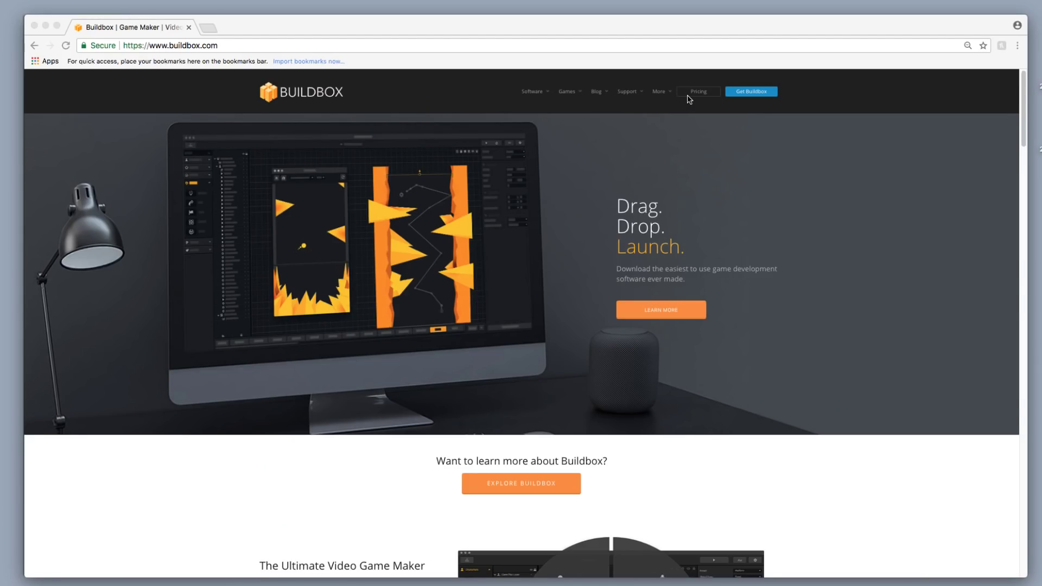
- Switch to the browser and open the Pricing page of the Buildbox website
{"action": "left_click", "coordinate": [691, 98]}
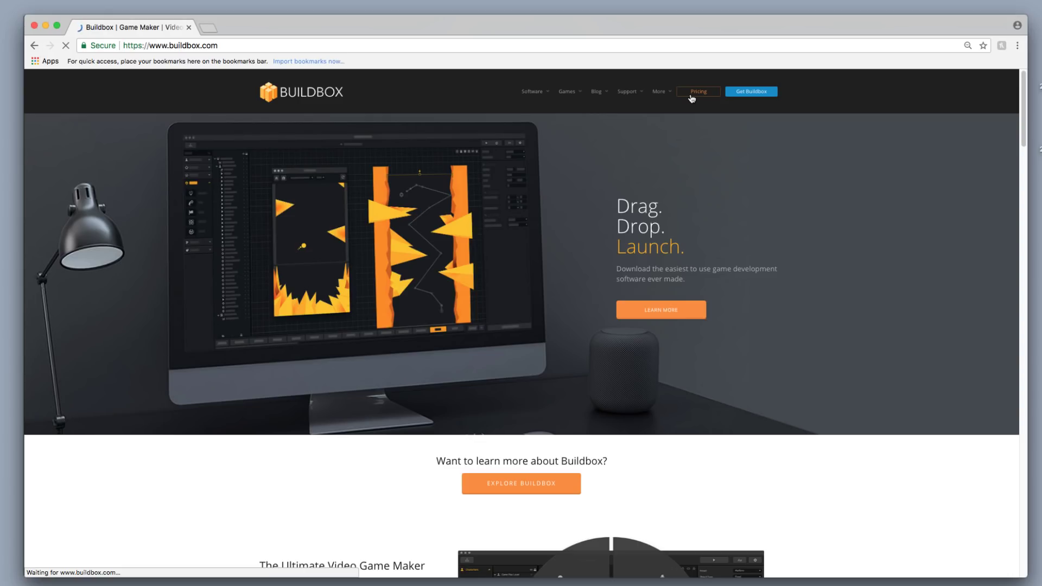
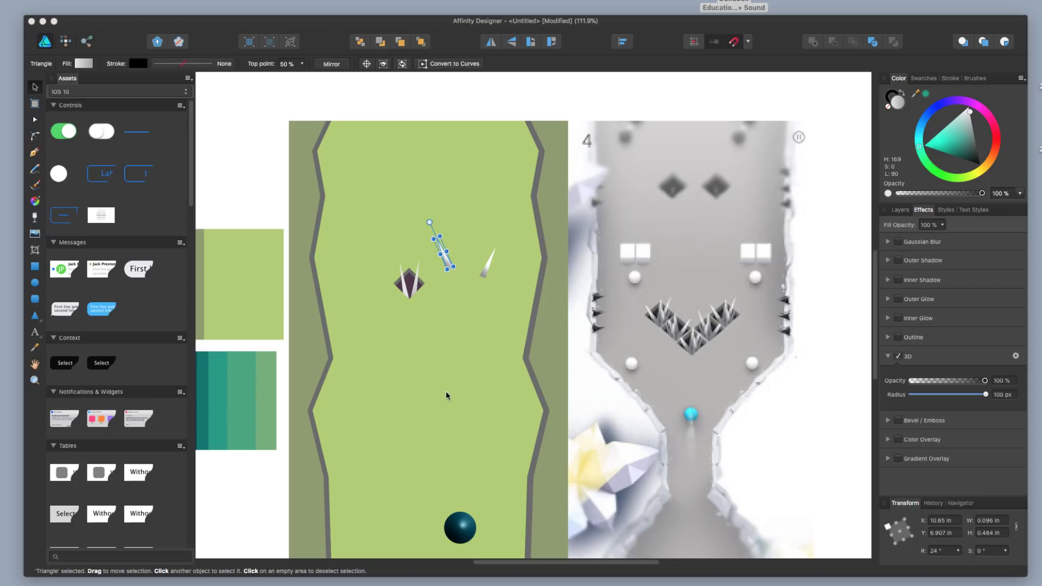
- In Affinity Designer, duplicate the left spike into the diamond's middle, rotate it to about -15.1° and shorten it
{"action": "scroll", "coordinate": [428, 369], "scroll_direction": "up", "scroll_amount": 5}
{"action": "scroll", "coordinate": [415, 333], "scroll_direction": "down", "scroll_amount": 7}
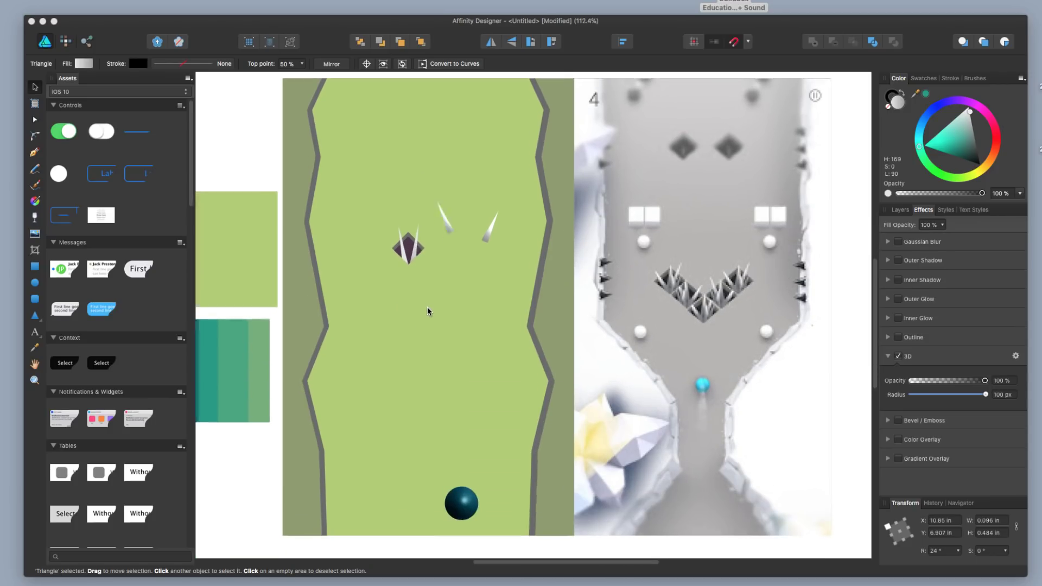
{"action": "scroll", "coordinate": [428, 311], "scroll_direction": "up", "scroll_amount": 10}
{"action": "left_click", "coordinate": [420, 289]}
{"action": "left_click_drag", "start_coordinate": [426, 291], "coordinate": [554, 496]}
{"action": "left_click", "coordinate": [490, 348]}
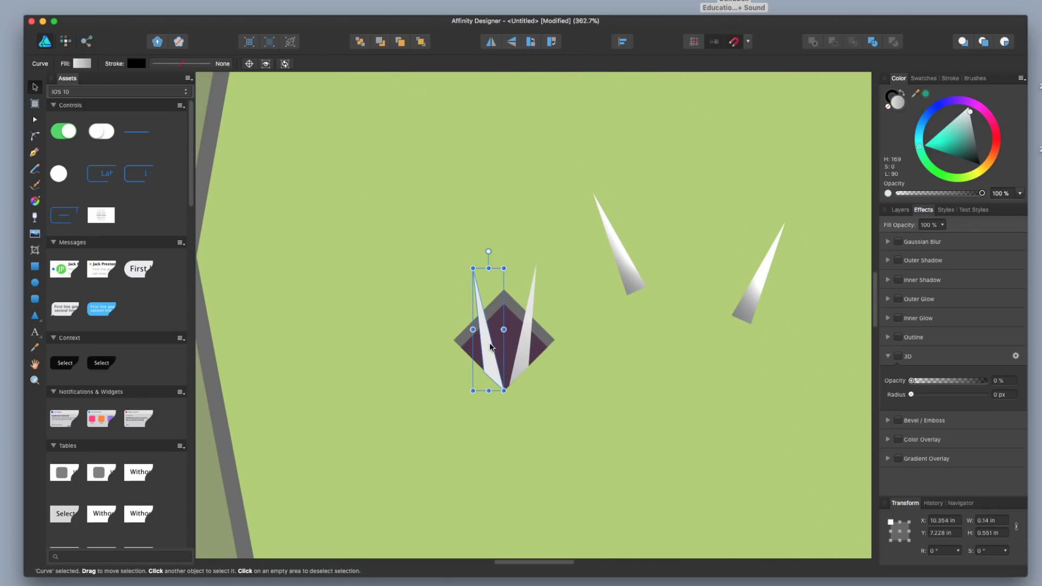
{"action": "left_click_drag", "start_coordinate": [491, 350], "coordinate": [506, 344], "text": "alt"}
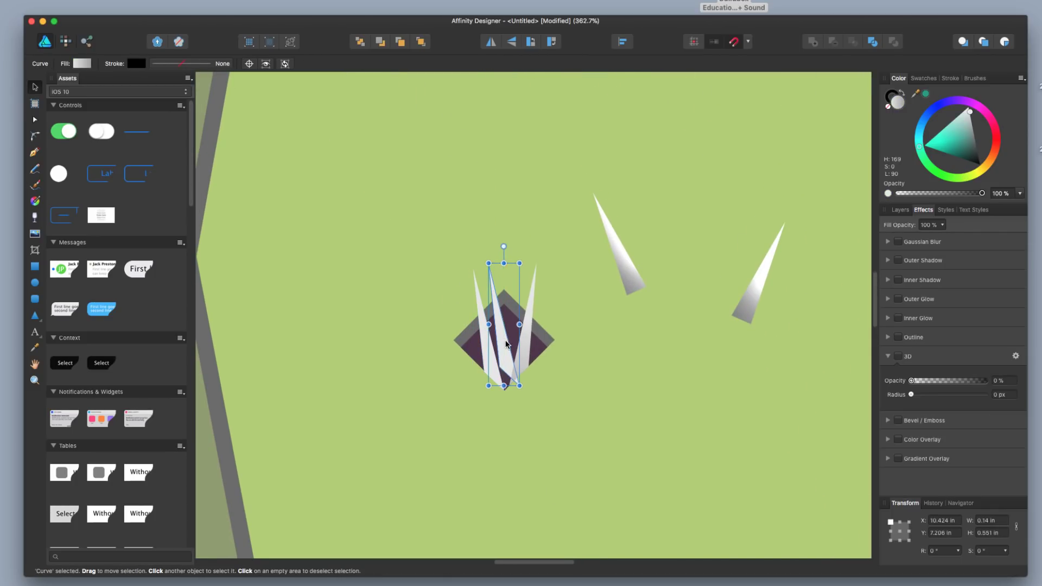
{"action": "mouse_move", "coordinate": [505, 247]}
{"action": "left_mouse_down"}
{"action": "mouse_move", "coordinate": [527, 262]}
{"action": "mouse_move", "coordinate": [521, 254]}
{"action": "left_mouse_up"}
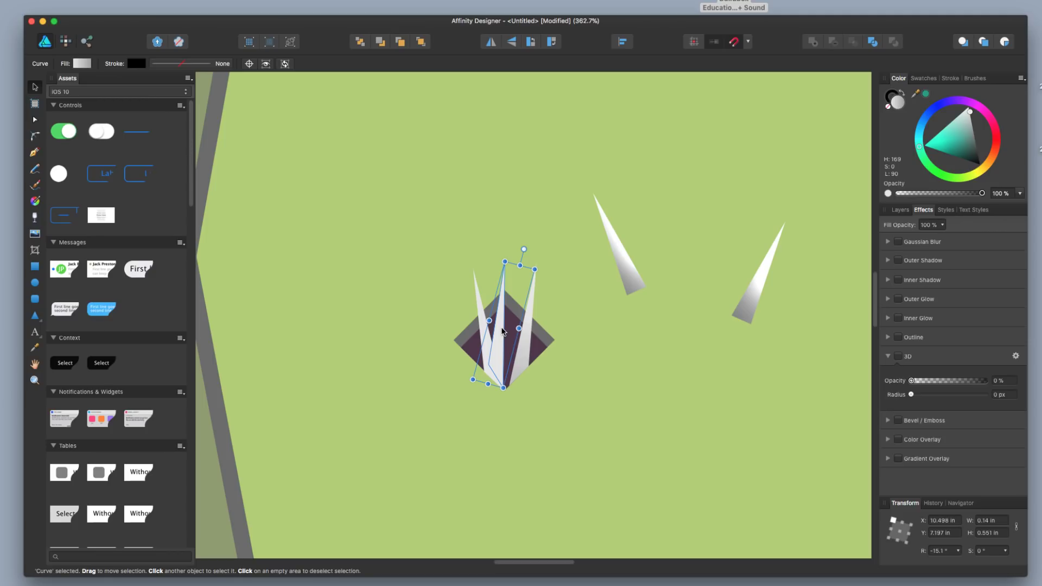
{"action": "left_click_drag", "start_coordinate": [520, 266], "coordinate": [517, 295]}
- Place a copy of the right spike just right of the diamond's centre and rotate it to stand nearly upright
{"action": "key", "text": "super+z"}
{"action": "key", "text": "super+z"}
{"action": "left_click_drag", "start_coordinate": [521, 347], "coordinate": [508, 348]}
{"action": "left_click_drag", "start_coordinate": [508, 247], "coordinate": [491, 248]}
{"action": "left_click_drag", "start_coordinate": [513, 353], "coordinate": [516, 357]}
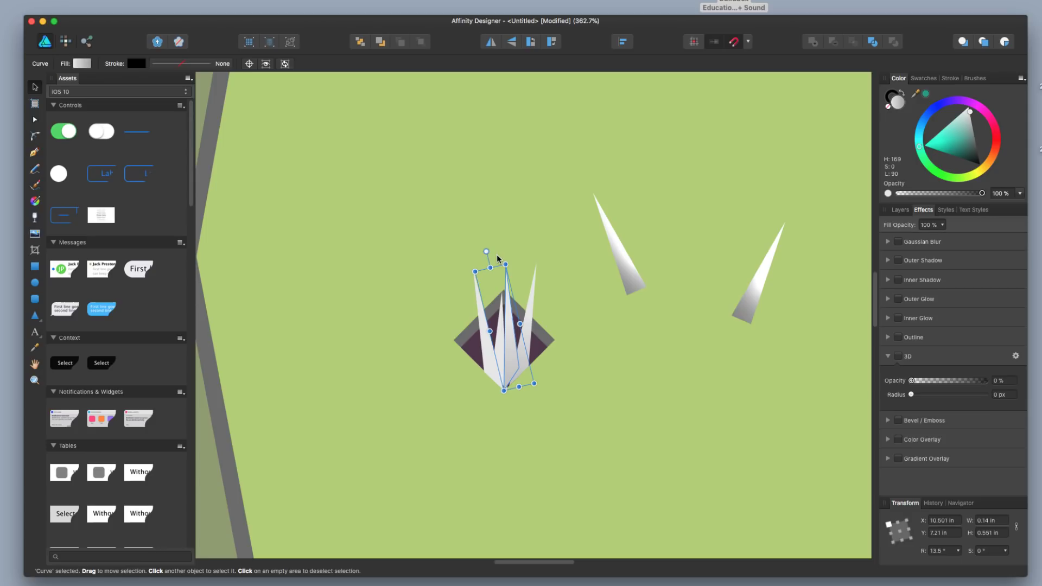
{"action": "left_click_drag", "start_coordinate": [492, 251], "coordinate": [495, 257]}
{"action": "left_click_drag", "start_coordinate": [505, 362], "coordinate": [509, 364]}
- Move the base nodes of both inner spikes onto the diamond's bottom corner and lower the right inner spike's side node
{"action": "key", "text": "a"}
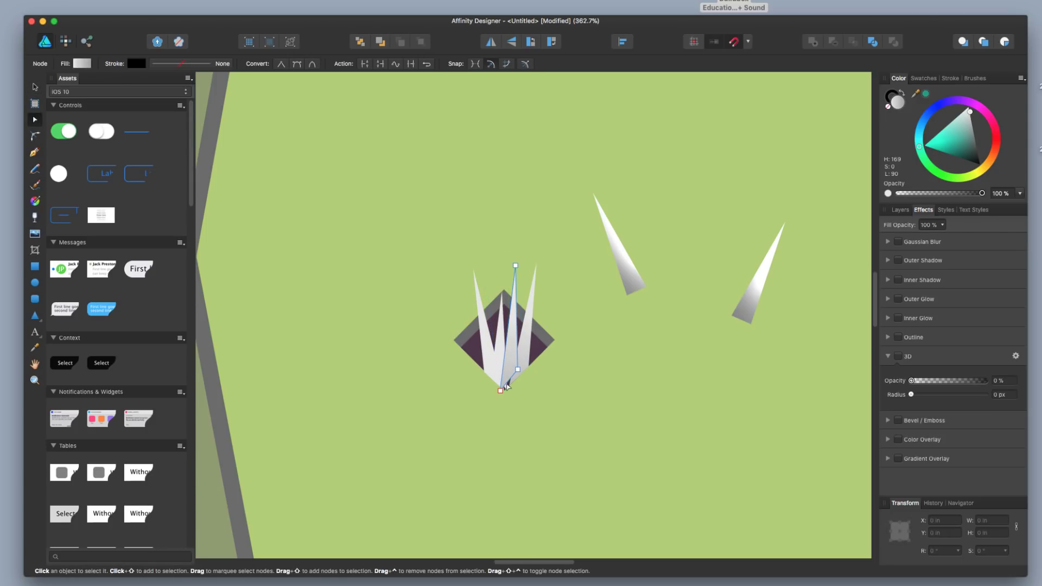
{"action": "scroll", "coordinate": [508, 382], "scroll_direction": "up", "scroll_amount": 3}
{"action": "left_click_drag", "start_coordinate": [489, 403], "coordinate": [498, 403]}
{"action": "left_click_drag", "start_coordinate": [530, 353], "coordinate": [532, 373]}
{"action": "left_click", "coordinate": [497, 363]}
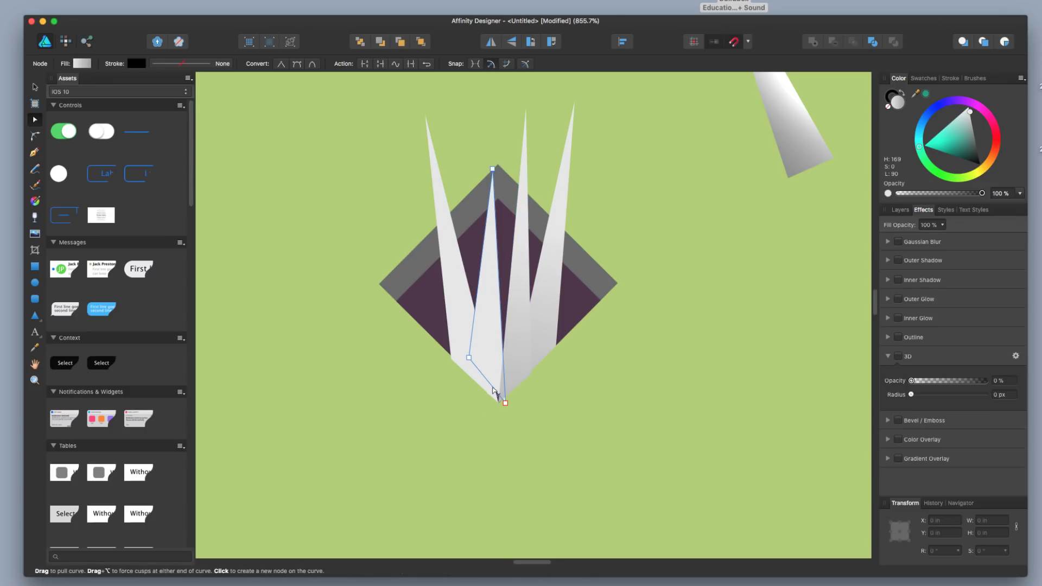
{"action": "left_click", "coordinate": [499, 404]}
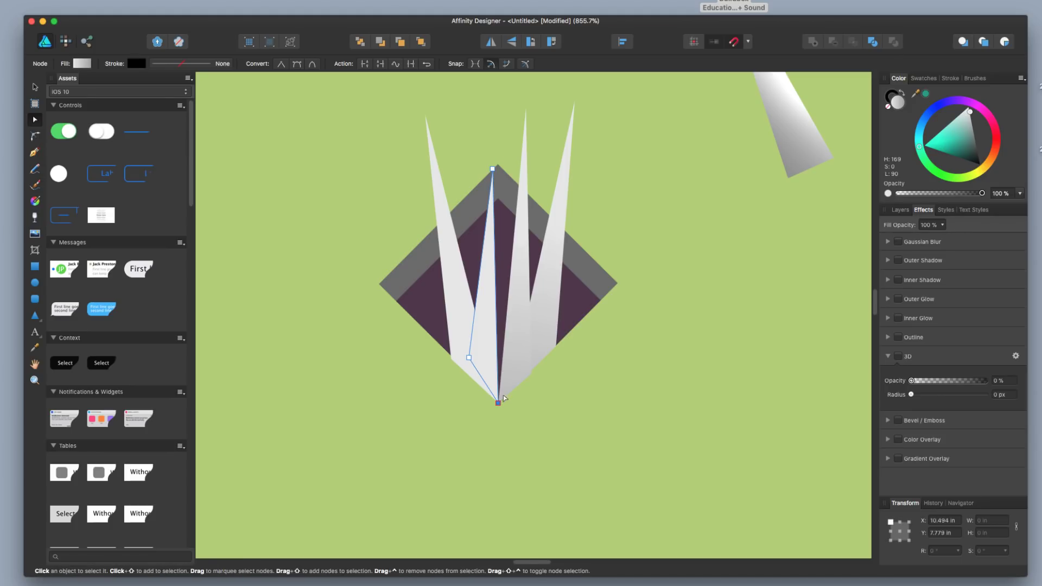
- Pull the left inner spike's right edge outward to close the gap between the inner spikes, and deselect the spike
{"action": "left_click", "coordinate": [497, 352]}
{"action": "left_click_drag", "start_coordinate": [497, 353], "coordinate": [509, 354]}
{"action": "key", "text": "Escape"}
{"action": "scroll", "coordinate": [449, 295], "scroll_direction": "down", "scroll_amount": 3}
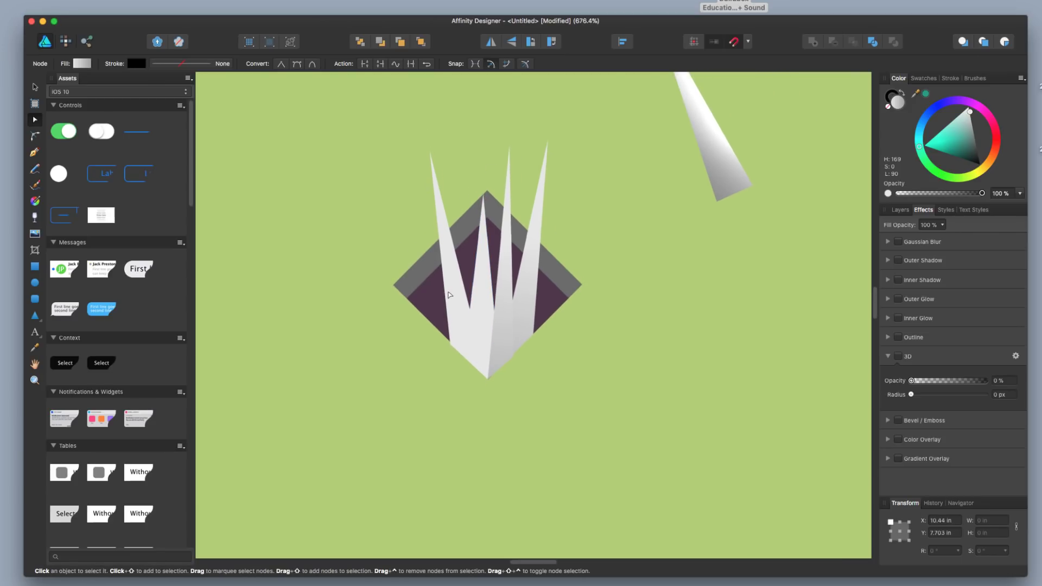
{"action": "scroll", "coordinate": [450, 295], "scroll_direction": "down", "scroll_amount": 3}
{"action": "left_click", "coordinate": [34, 87]}
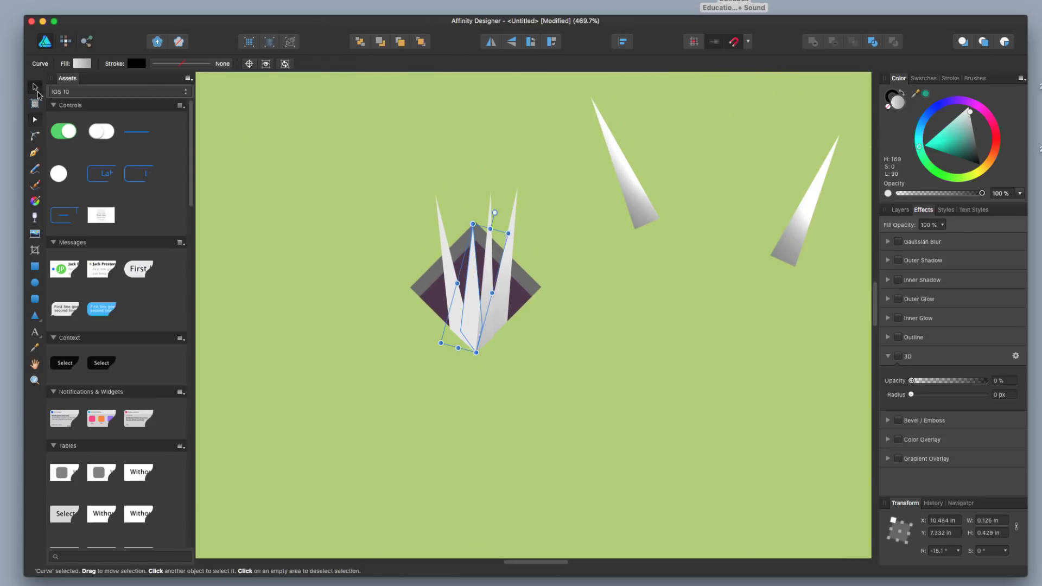
{"action": "left_click", "coordinate": [421, 180]}
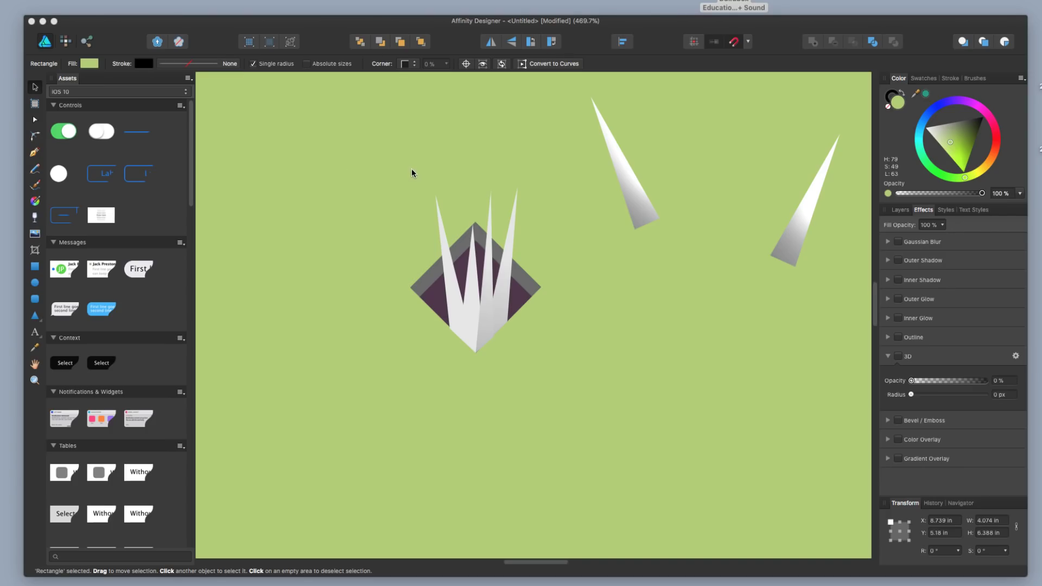
- Move the green and light grey background rectangles aside to leave plain white behind the diamond and its spikes
{"action": "scroll", "coordinate": [417, 179], "scroll_direction": "down", "scroll_amount": 5}
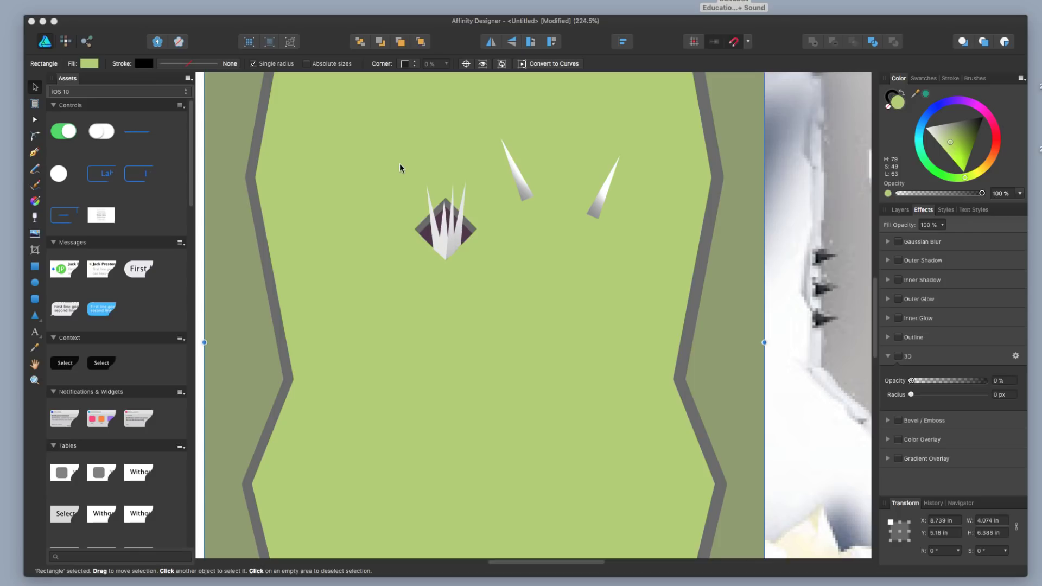
{"action": "left_click_drag", "start_coordinate": [400, 168], "coordinate": [491, 258]}
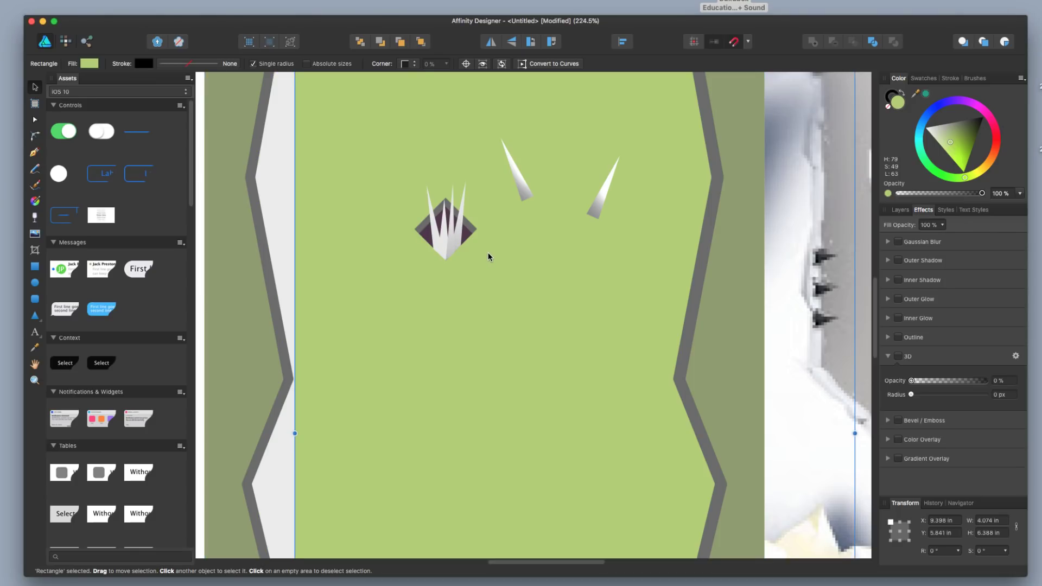
{"action": "left_click_drag", "start_coordinate": [458, 281], "coordinate": [759, 283]}
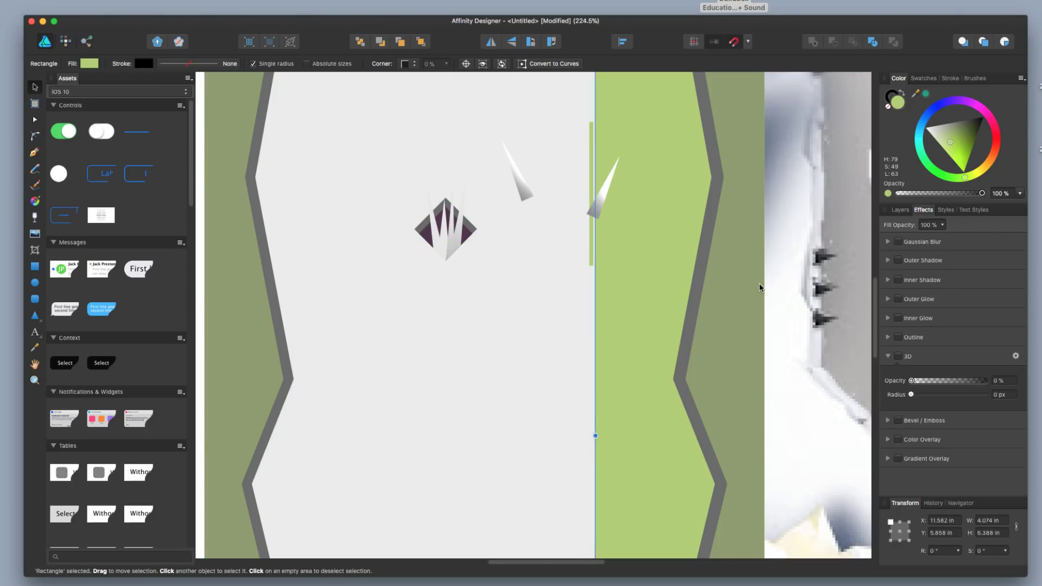
{"action": "left_click_drag", "start_coordinate": [380, 162], "coordinate": [511, 280]}
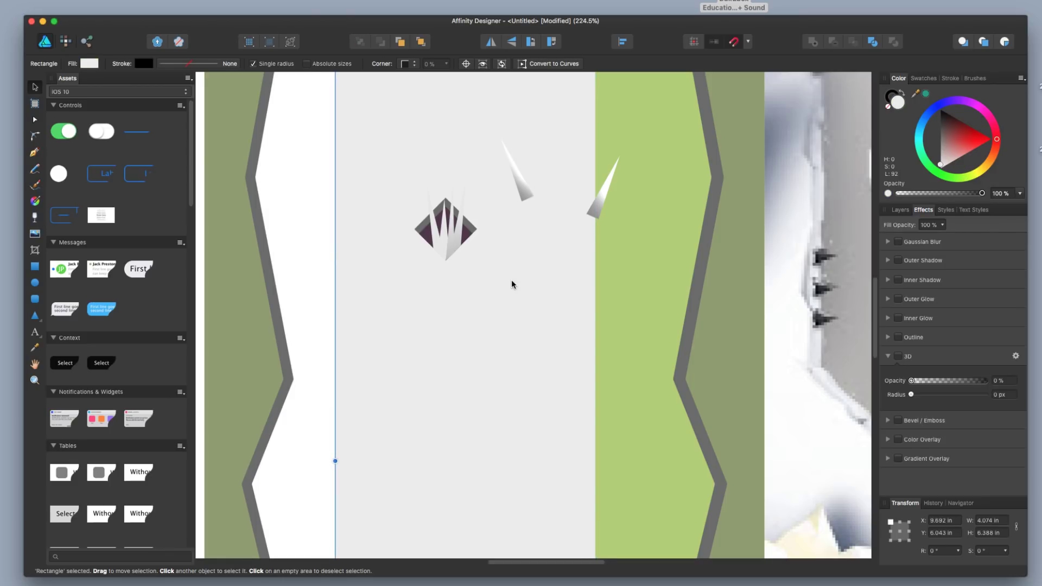
{"action": "left_click_drag", "start_coordinate": [406, 309], "coordinate": [639, 321]}
- Group the four spikes on the diamond and move the group onto the empty area below it
{"action": "left_click", "coordinate": [393, 162]}
{"action": "left_click_drag", "start_coordinate": [394, 159], "coordinate": [469, 264]}
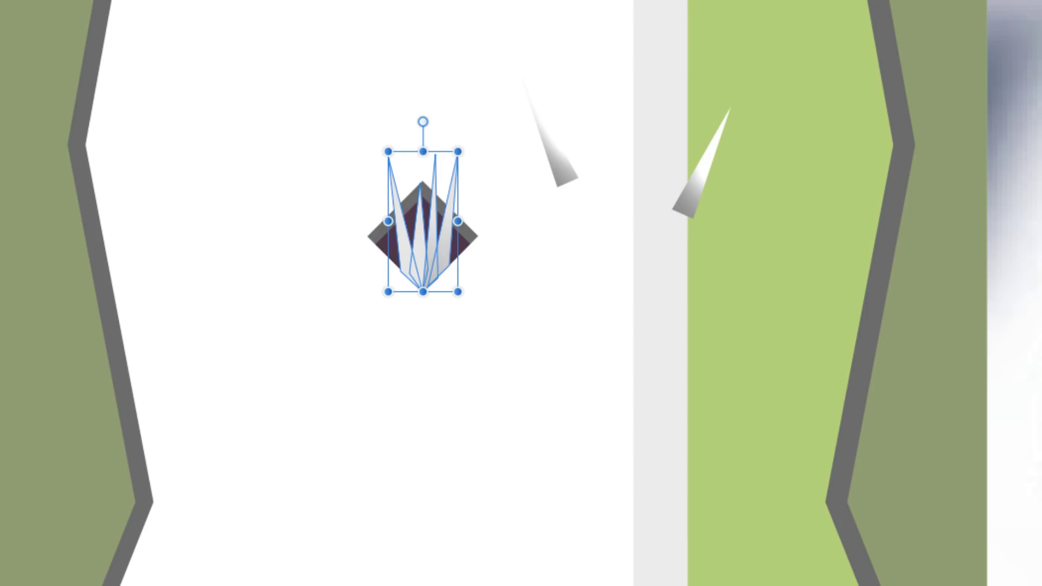
{"action": "right_click", "coordinate": [448, 230]}
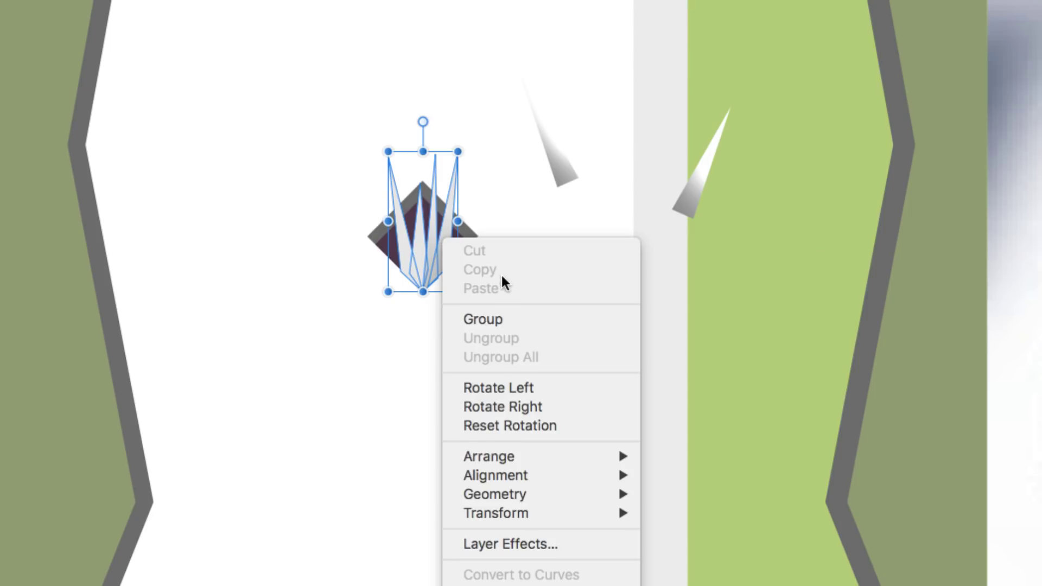
{"action": "left_click", "coordinate": [507, 320]}
{"action": "left_click_drag", "start_coordinate": [421, 255], "coordinate": [396, 464]}
{"action": "left_click", "coordinate": [481, 549]}
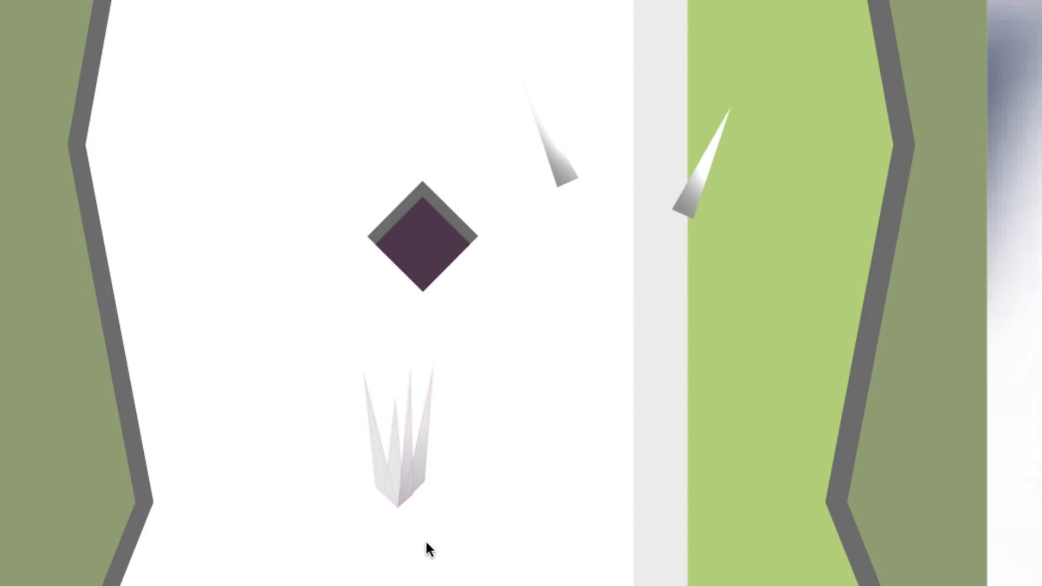
- Create an export slice from the spike group
{"action": "left_click", "coordinate": [401, 482]}
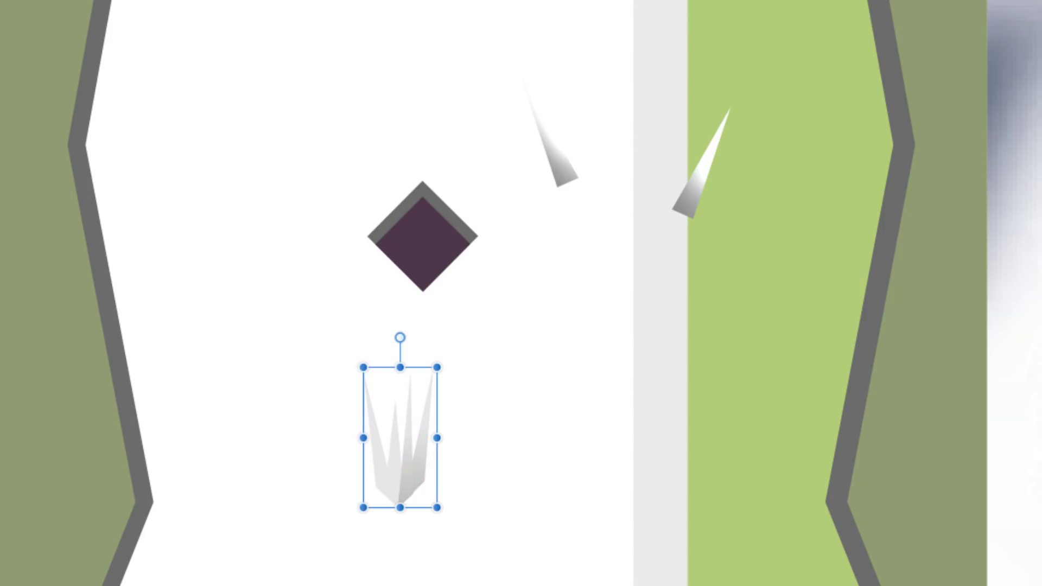
{"action": "scroll", "coordinate": [521, 293], "scroll_direction": "right", "scroll_amount": 5}
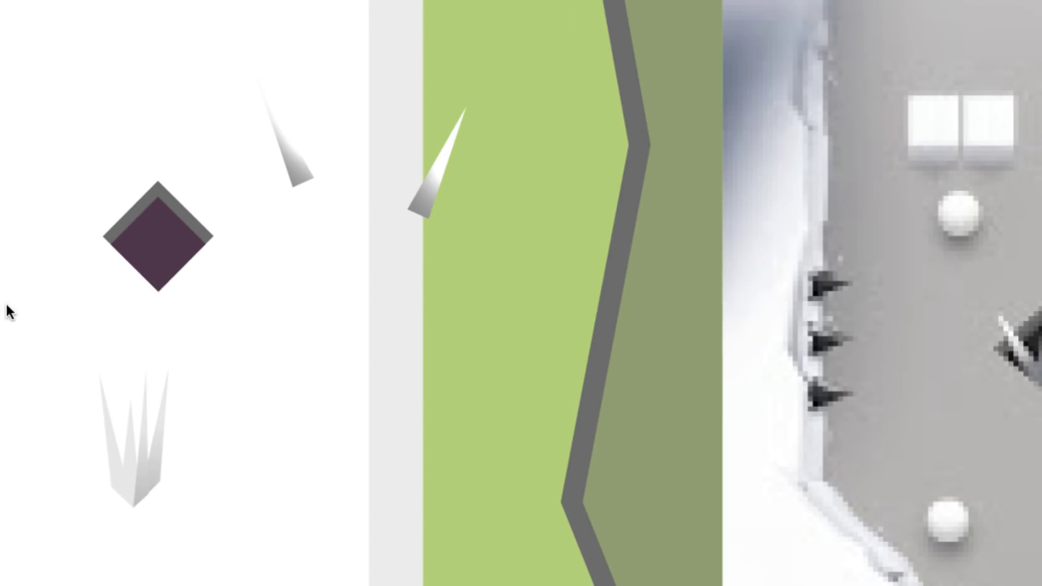
{"action": "right_click", "coordinate": [130, 458]}
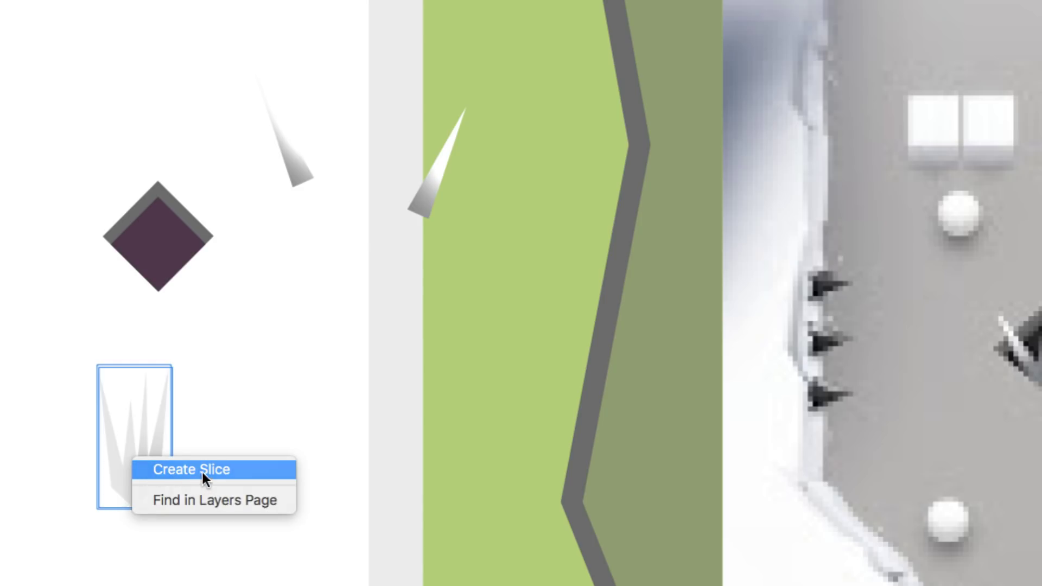
{"action": "left_click", "coordinate": [200, 469]}
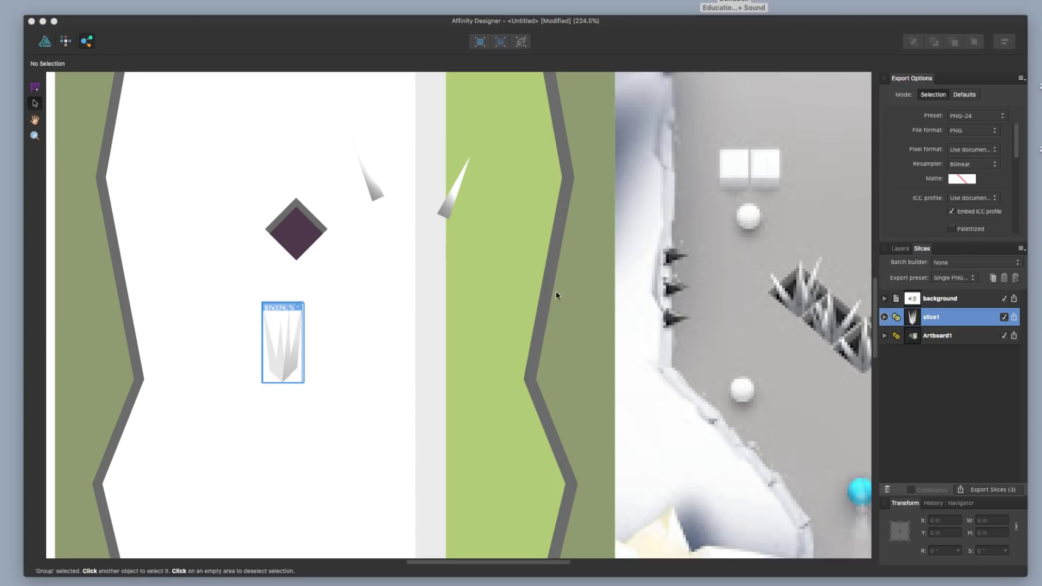
- Export only the spike group's slice to the Desktop as spikegroup.png
{"action": "left_click", "coordinate": [1014, 319]}
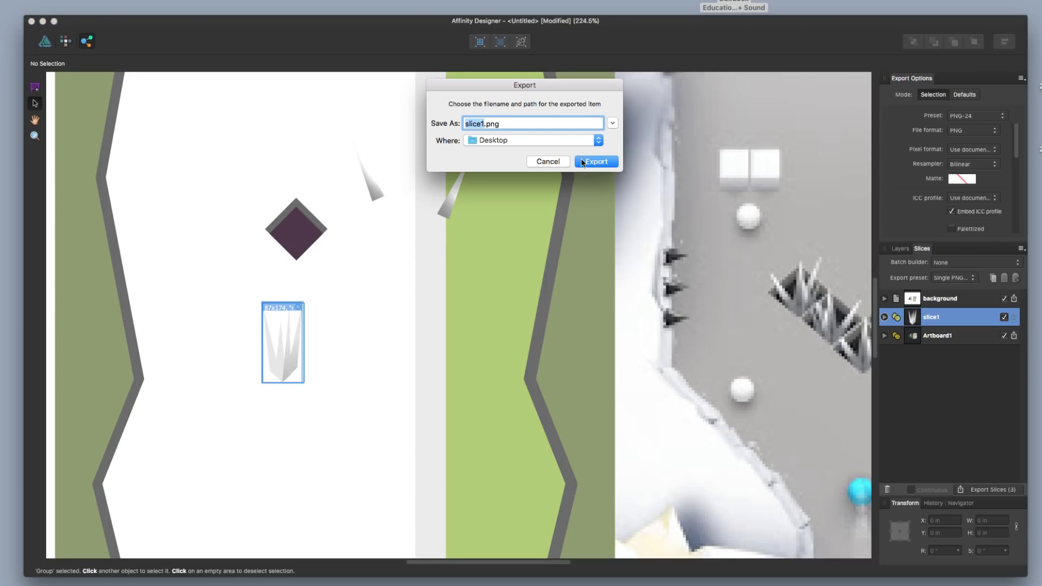
{"action": "type", "text": "spikegroupd"}
{"action": "key", "text": "BackSpace"}
{"action": "left_click", "coordinate": [605, 164]}
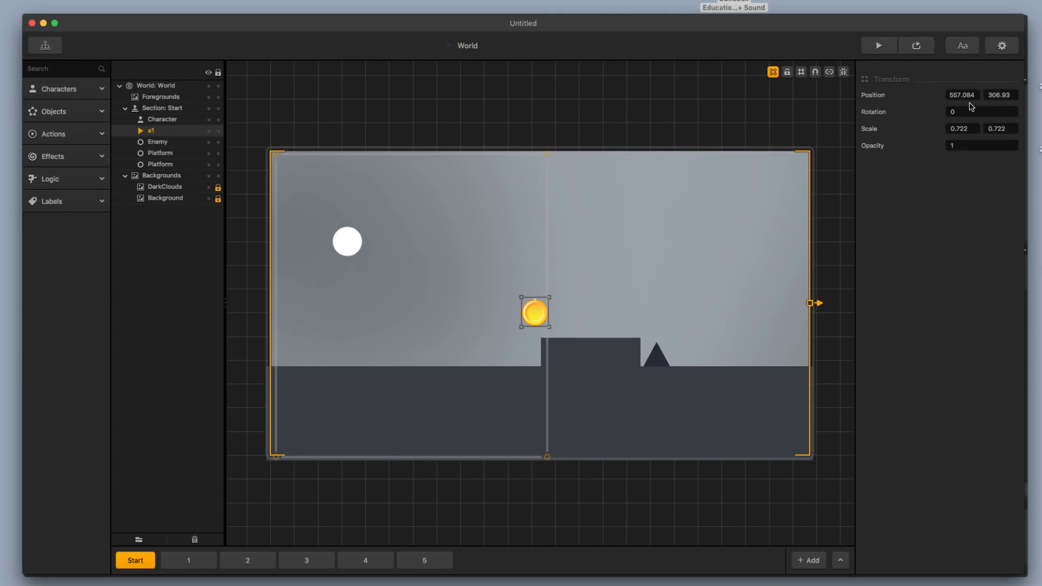
- Switch to Buildbox, add the spikegroup image to the world as an object over the raised platform, and order it behind both platforms
{"action": "left_click_drag", "start_coordinate": [855, 179], "coordinate": [699, 261]}
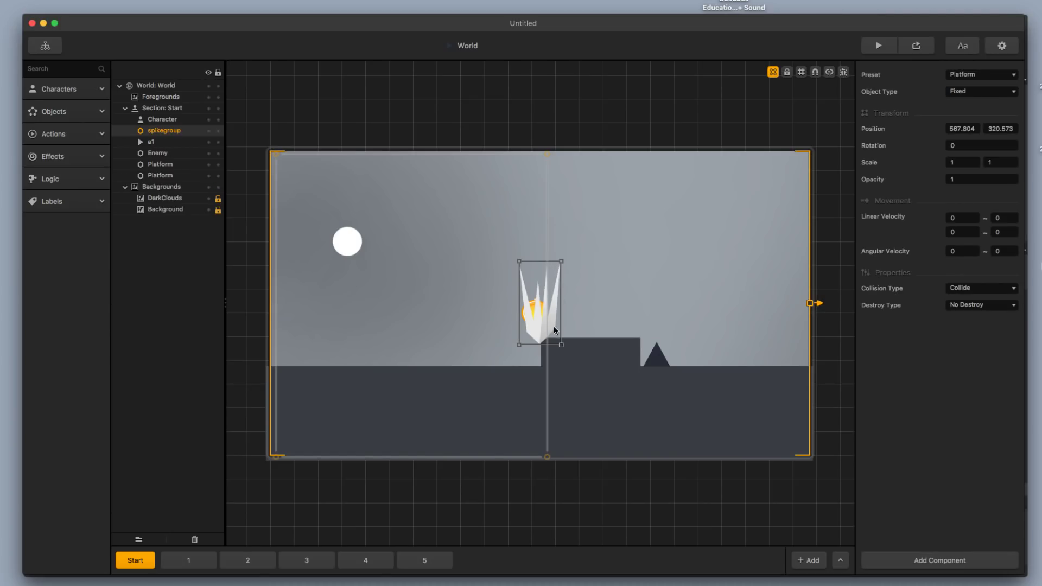
{"action": "left_click_drag", "start_coordinate": [540, 333], "coordinate": [605, 358]}
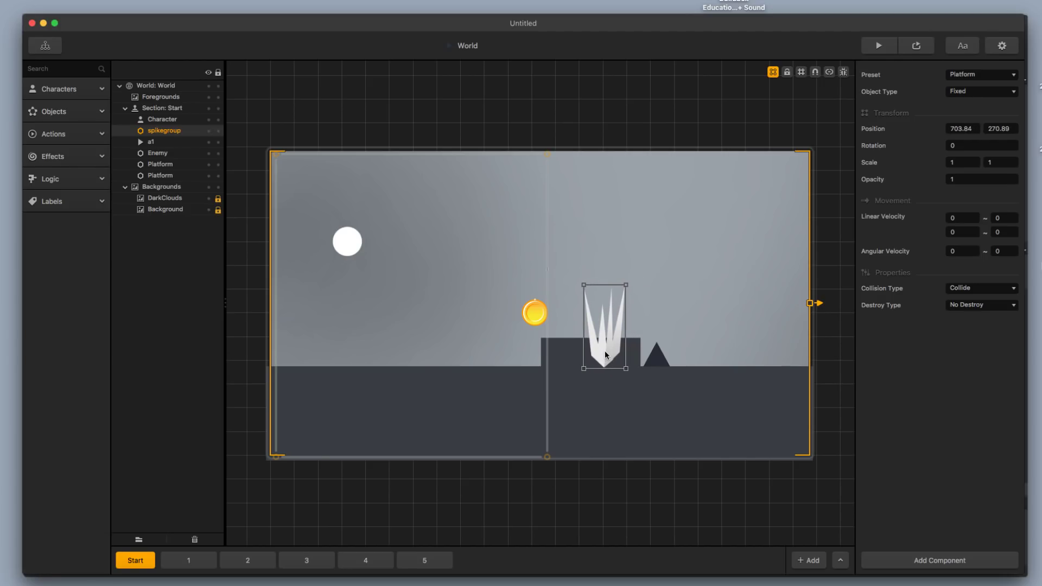
{"action": "key", "text": "super+Down"}
{"action": "key", "text": "super+Down"}
{"action": "key", "text": "super+Down"}
{"action": "key", "text": "super+Down"}
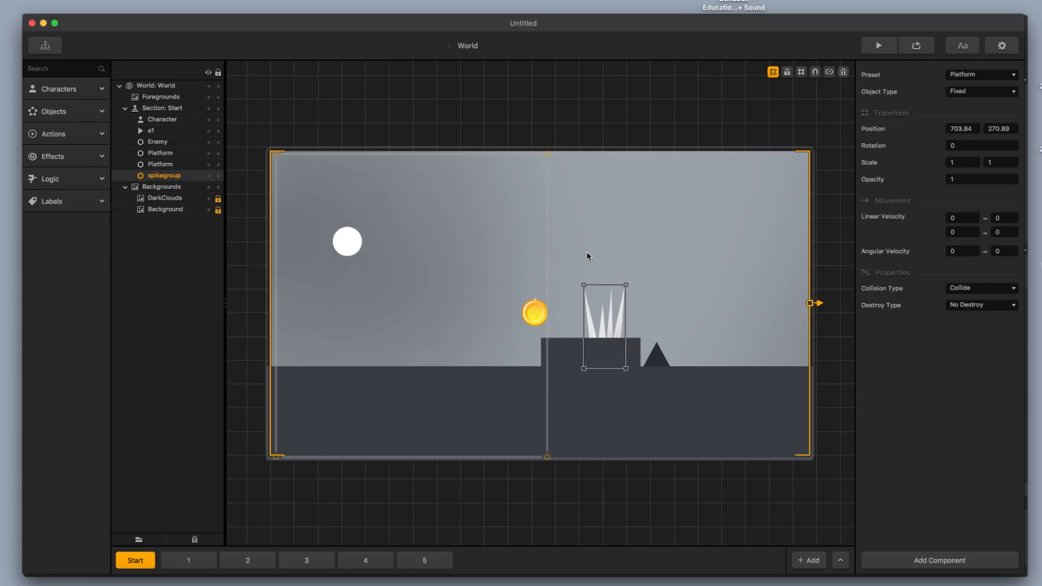
- Tilt the spike group to the left at the raised platform's left corner, and delete the coin covering it
{"action": "left_click_drag", "start_coordinate": [626, 286], "coordinate": [597, 281]}
{"action": "left_click_drag", "start_coordinate": [611, 340], "coordinate": [539, 343]}
{"action": "left_click", "coordinate": [581, 309]}
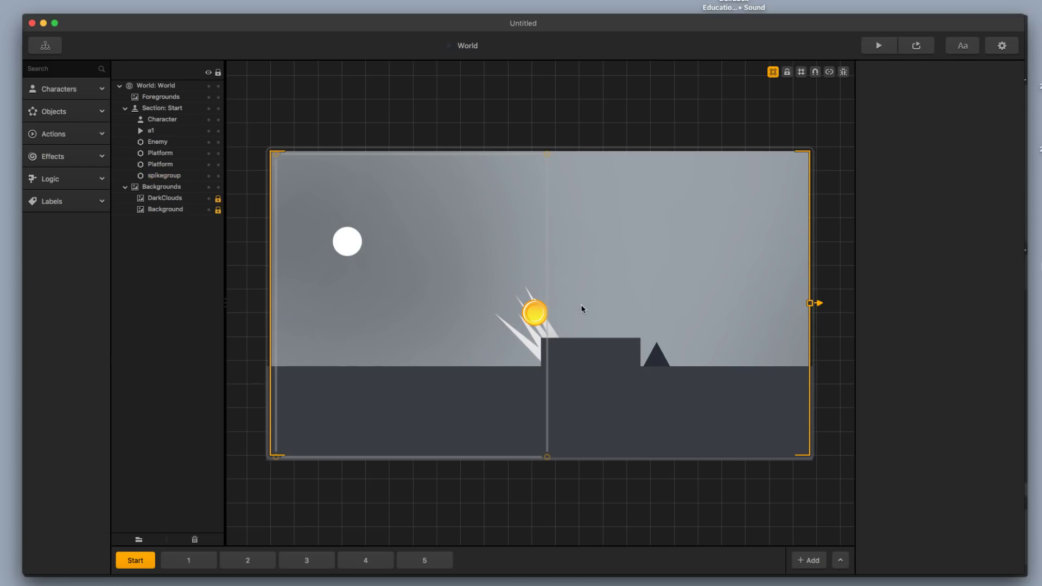
{"action": "left_click", "coordinate": [535, 315]}
{"action": "key", "text": "Delete"}
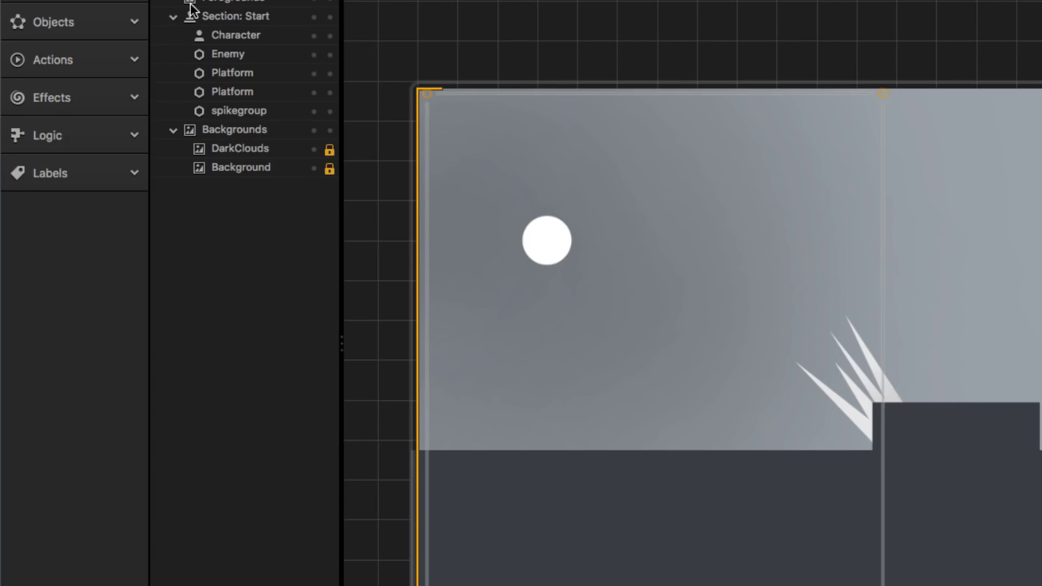
- Open the spikegroup object's collision shape for editing and add a vertex in the middle of the polygon's top edge
{"action": "left_click", "coordinate": [108, 25]}
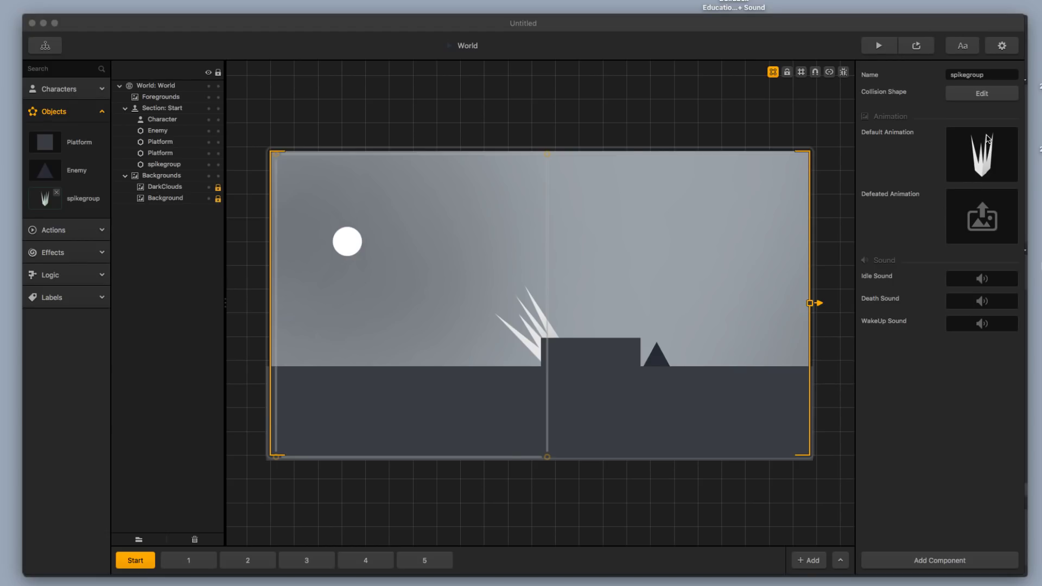
{"action": "left_click", "coordinate": [985, 99]}
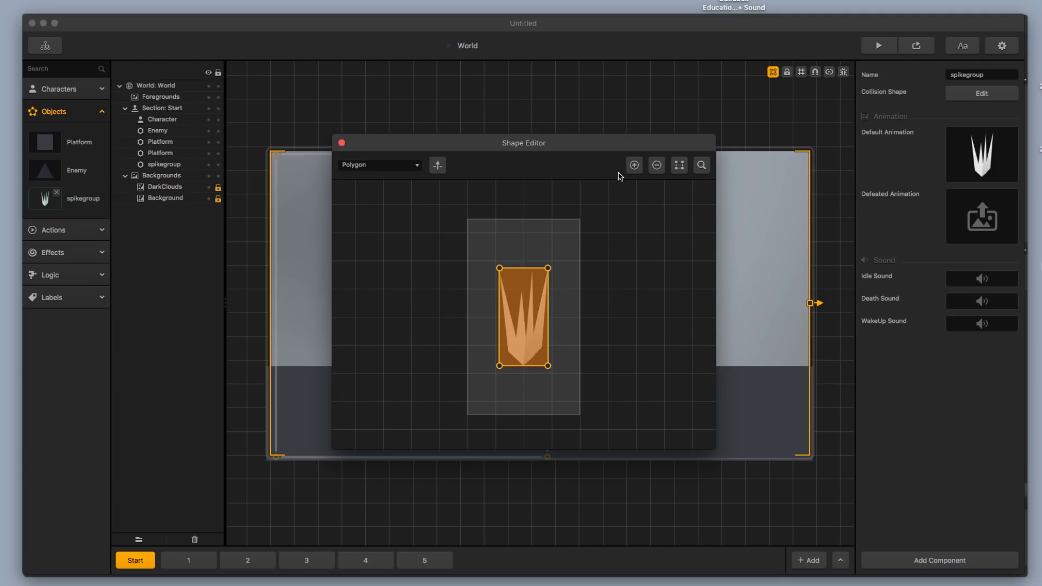
{"action": "left_click", "coordinate": [498, 268]}
{"action": "left_click", "coordinate": [635, 165]}
{"action": "scroll", "coordinate": [486, 293], "scroll_direction": "up", "scroll_amount": 3}
{"action": "scroll", "coordinate": [487, 293], "scroll_direction": "up", "scroll_amount": 1}
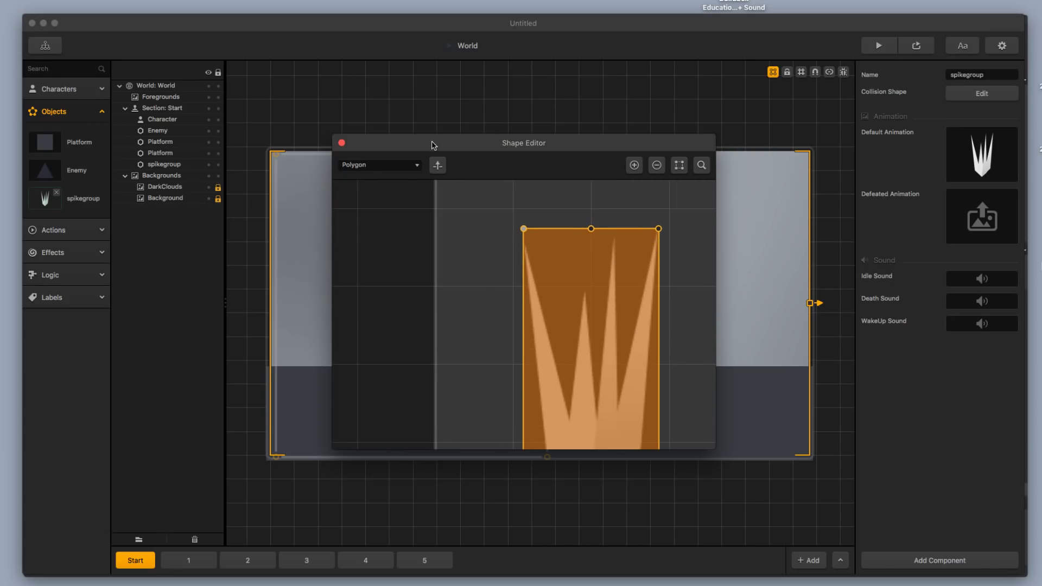
- Enlarge the shape editor and try to fit the collision polygon to the spikes by pulling the added vertex down between the two left spikes
{"action": "left_click_drag", "start_coordinate": [433, 143], "coordinate": [229, 61]}
{"action": "left_click_drag", "start_coordinate": [511, 367], "coordinate": [872, 526]}
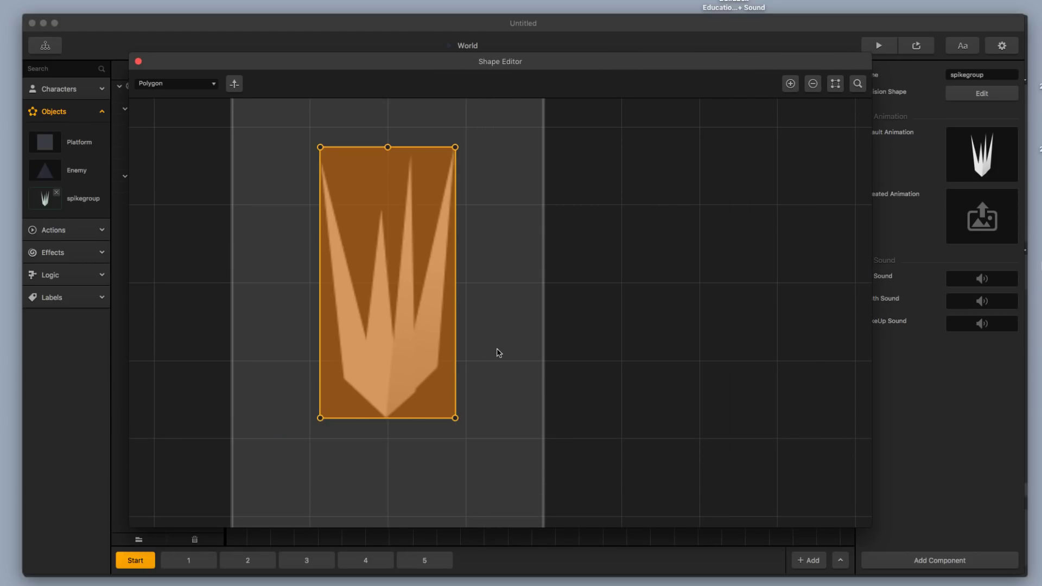
{"action": "left_click_drag", "start_coordinate": [493, 349], "coordinate": [693, 353]}
{"action": "left_click_drag", "start_coordinate": [519, 154], "coordinate": [519, 164]}
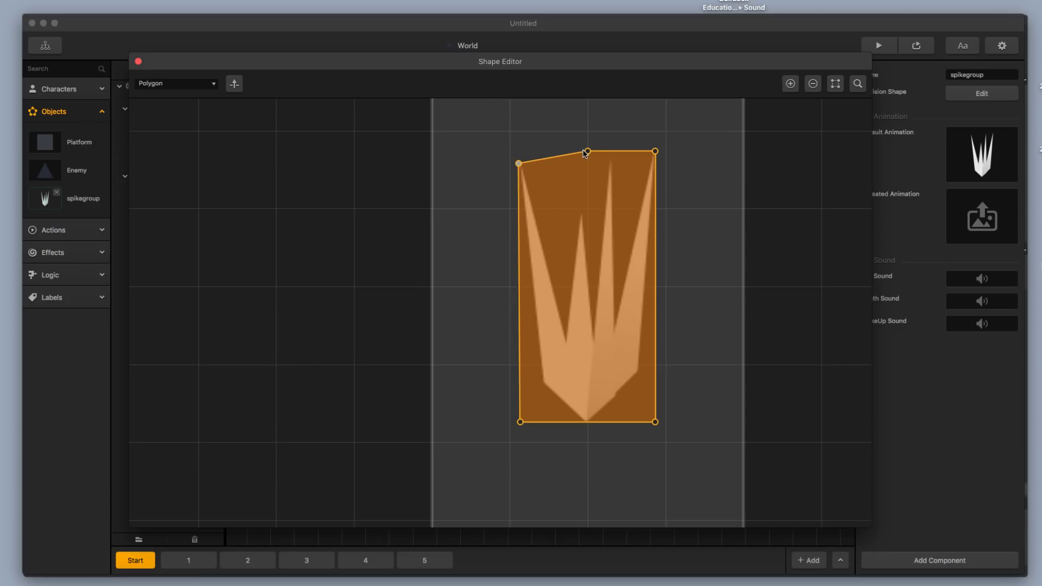
{"action": "left_click_drag", "start_coordinate": [585, 156], "coordinate": [557, 294]}
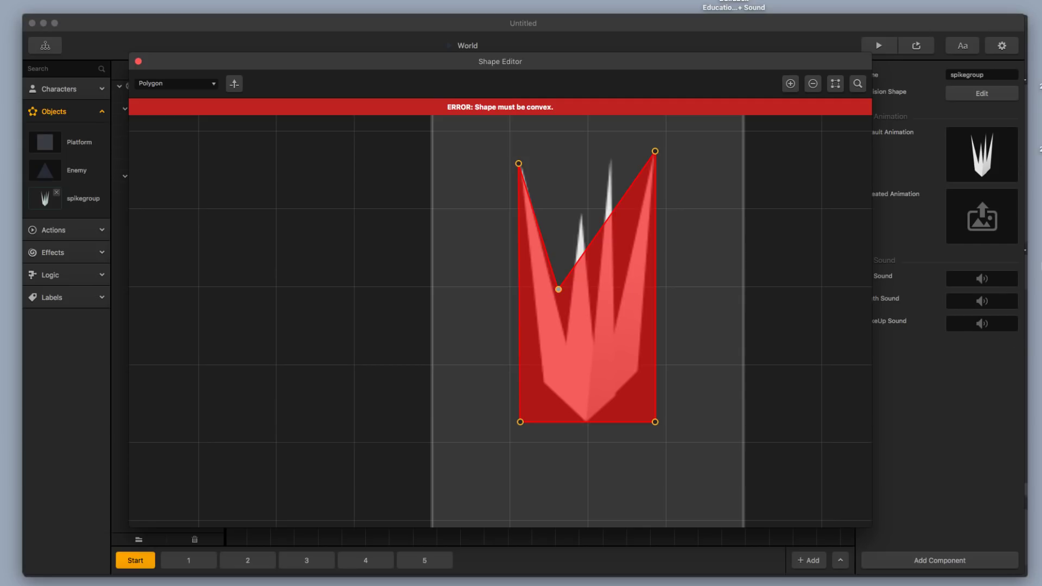
- Delete the added vertex from the collision polygon and close the shape editor
{"action": "left_click", "coordinate": [138, 62]}
{"action": "left_click", "coordinate": [522, 308]}
{"action": "key", "text": "Delete"}
{"action": "left_click", "coordinate": [139, 61]}
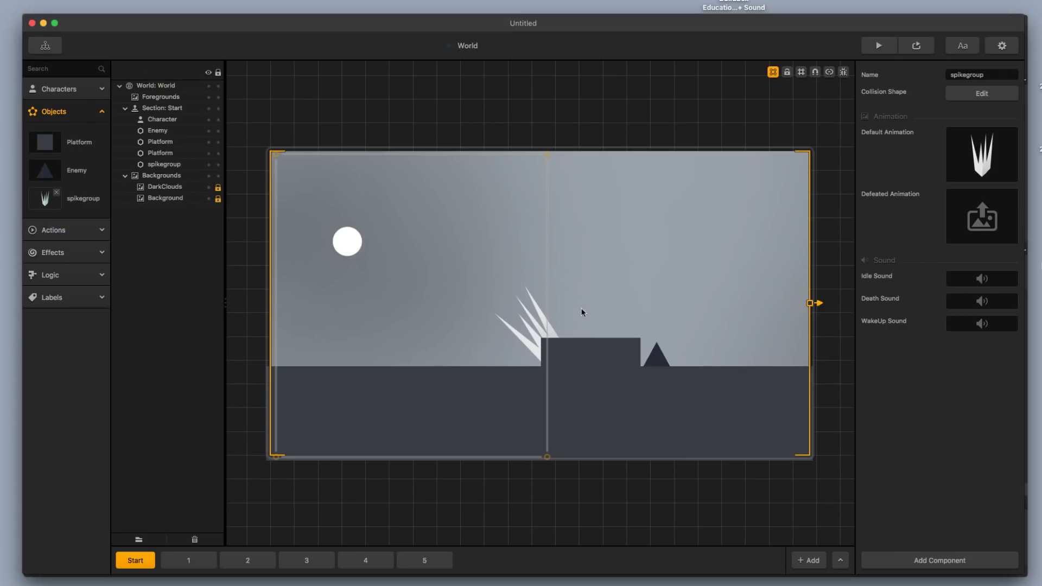
- Stretch the triangular enemy into a thin spike with scale 0.17 by 1.067 and duplicate it twice to its right
{"action": "left_click", "coordinate": [659, 358]}
{"action": "left_click_drag", "start_coordinate": [669, 343], "coordinate": [659, 278]}
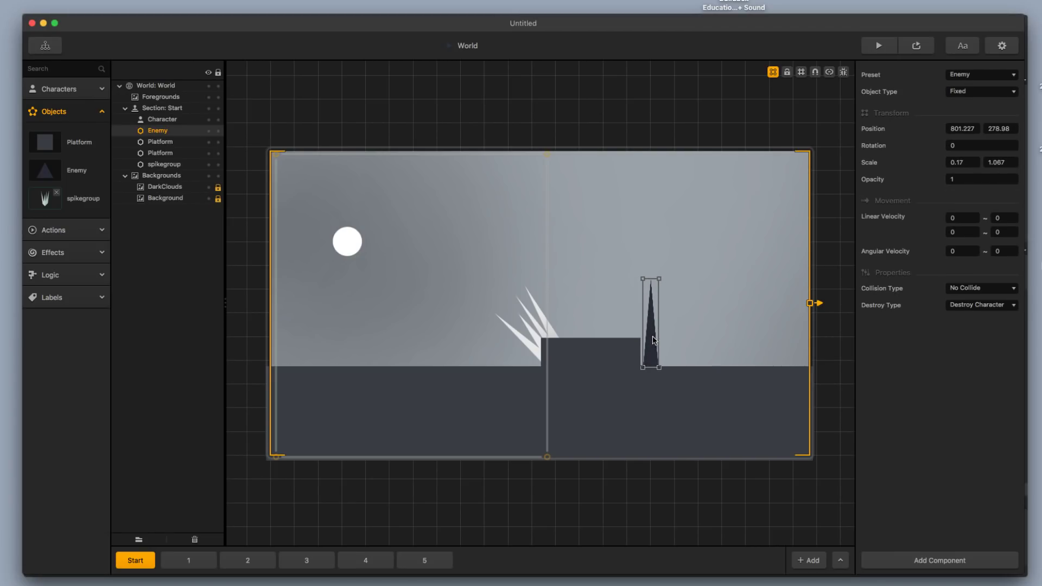
{"action": "key", "text": "super+d"}
{"action": "key", "text": "super+d"}
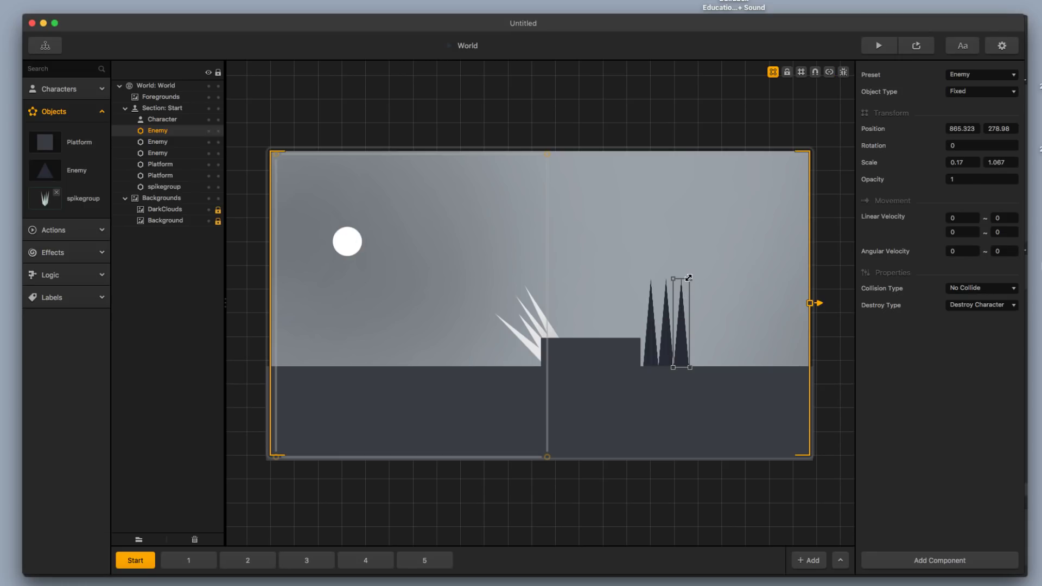
- Rotate both spike copies clockwise, the middle one to about 16.8°, and overlap their bases with the first spike to form a fan
{"action": "mouse_move", "coordinate": [690, 279]}
{"action": "left_mouse_down"}
{"action": "mouse_move", "coordinate": [705, 294]}
{"action": "mouse_move", "coordinate": [701, 283]}
{"action": "left_mouse_up"}
{"action": "left_click", "coordinate": [667, 361]}
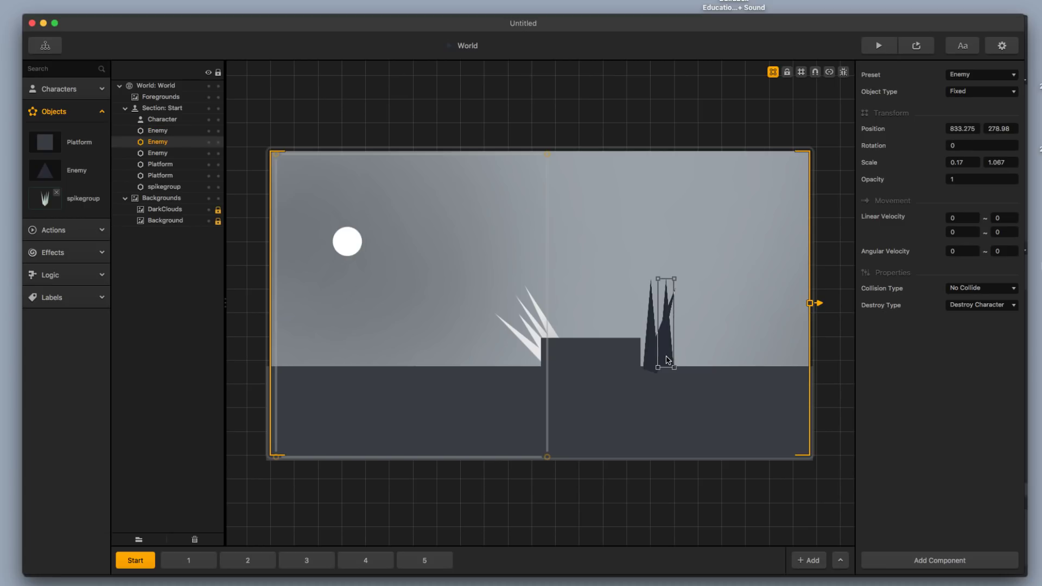
{"action": "left_click_drag", "start_coordinate": [669, 360], "coordinate": [660, 367]}
{"action": "left_click_drag", "start_coordinate": [663, 282], "coordinate": [687, 296]}
{"action": "mouse_move", "coordinate": [665, 332]}
{"action": "left_mouse_down"}
{"action": "mouse_move", "coordinate": [676, 332]}
{"action": "mouse_move", "coordinate": [654, 345]}
{"action": "left_mouse_up"}
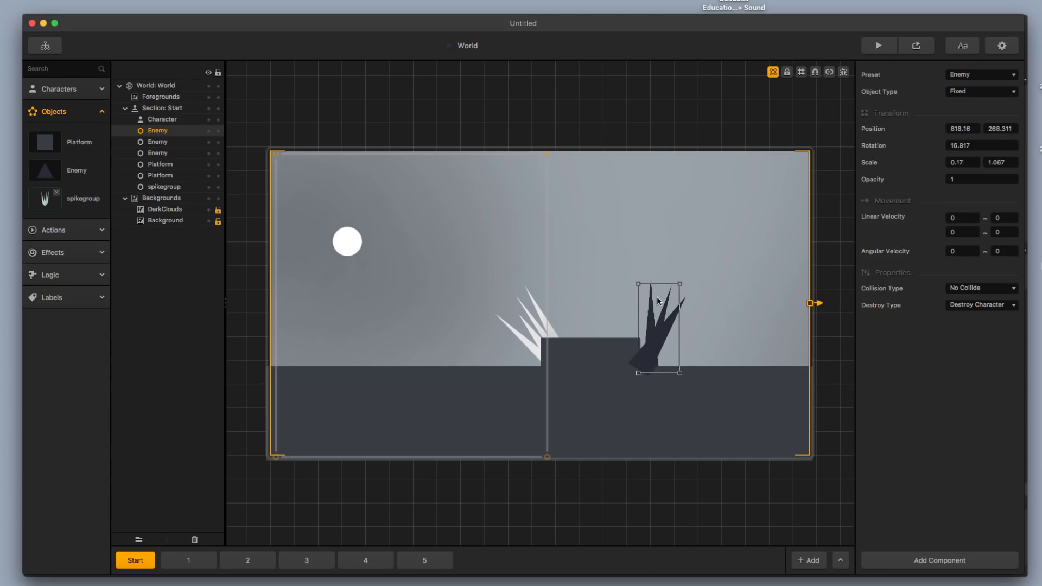
- Rotate the three enemy spikes together slightly counterclockwise, move them onto the raised platform, and order them behind it
{"action": "left_click", "coordinate": [619, 250]}
{"action": "left_click_drag", "start_coordinate": [609, 244], "coordinate": [689, 313]}
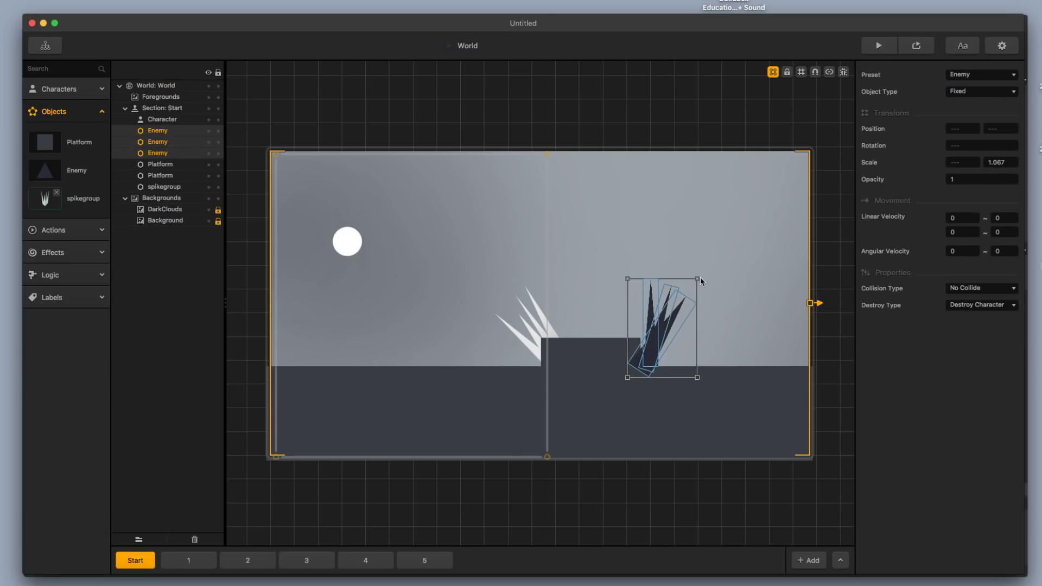
{"action": "left_click_drag", "start_coordinate": [698, 277], "coordinate": [681, 271]}
{"action": "left_click_drag", "start_coordinate": [664, 335], "coordinate": [605, 327]}
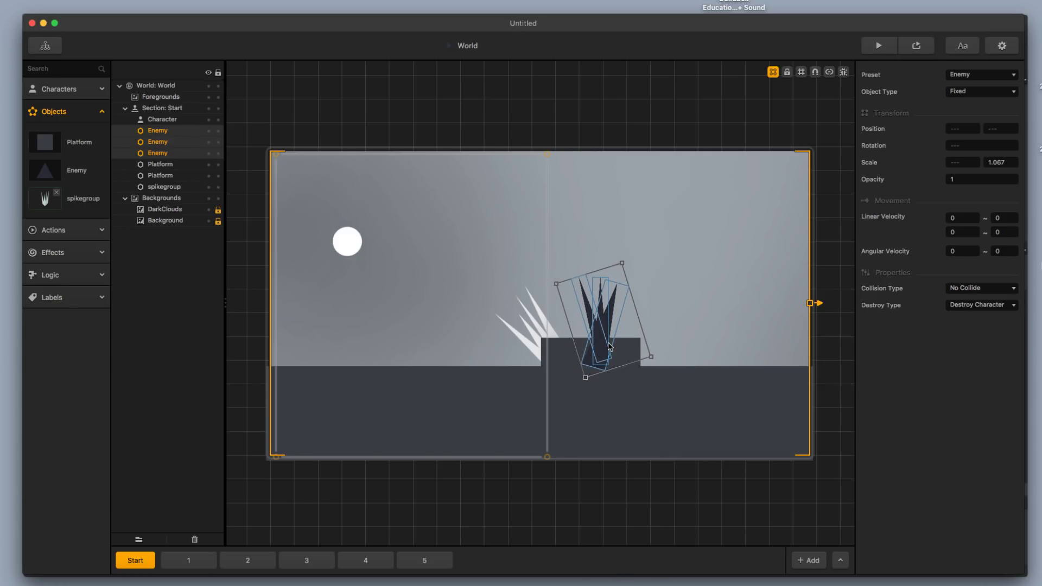
{"action": "key", "text": "super+bracketleft"}
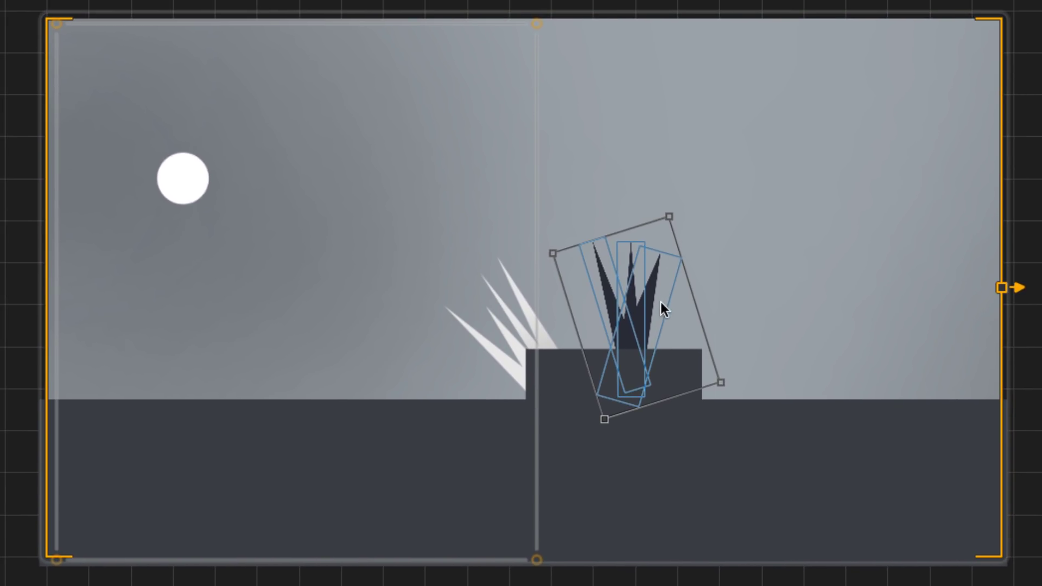
- Display the collision shapes in the world and check those of the three enemy spikes against the spikegroup object's shape
{"action": "left_click", "coordinate": [753, 269]}
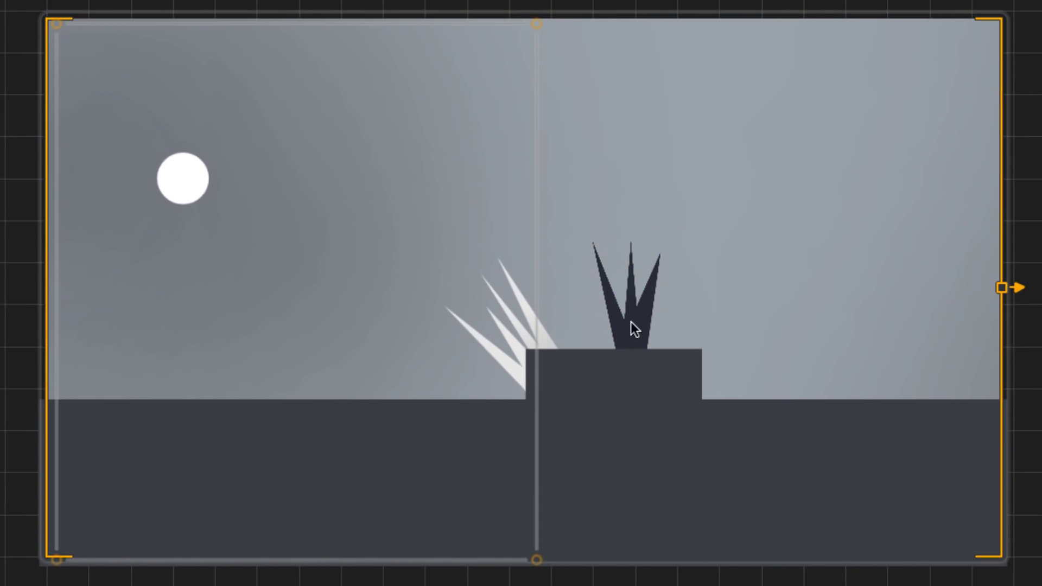
{"action": "left_click", "coordinate": [635, 324]}
{"action": "left_click_drag", "start_coordinate": [773, 184], "coordinate": [581, 263]}
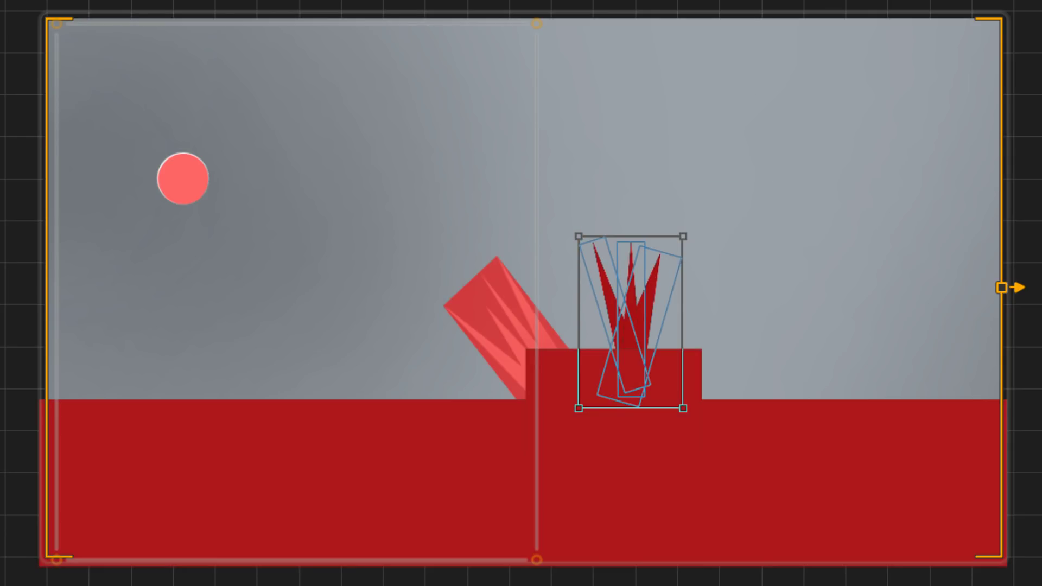
{"action": "left_click", "coordinate": [785, 277]}
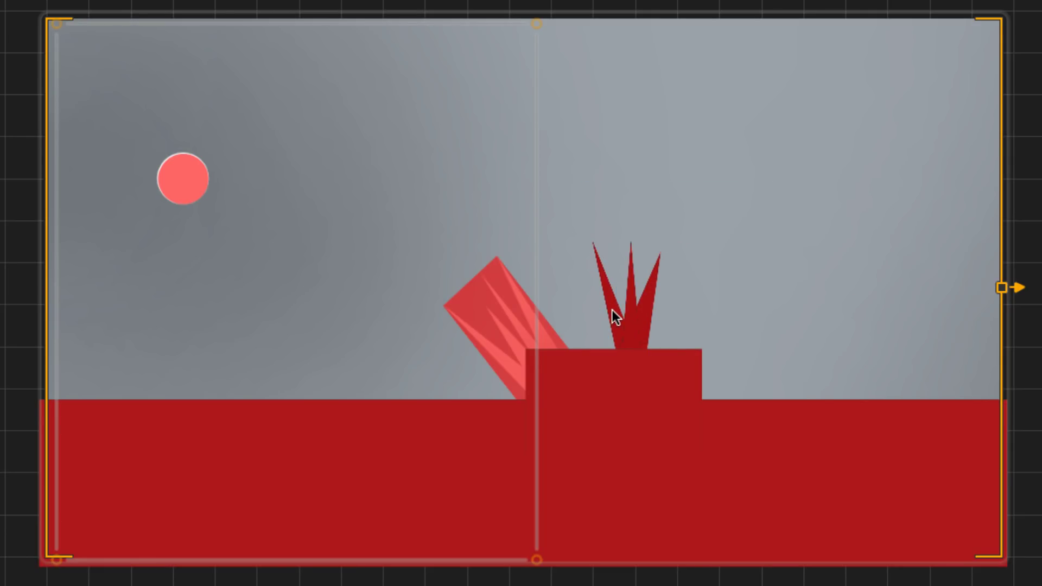
{"action": "scroll", "coordinate": [612, 310], "scroll_direction": "up", "scroll_amount": 5}
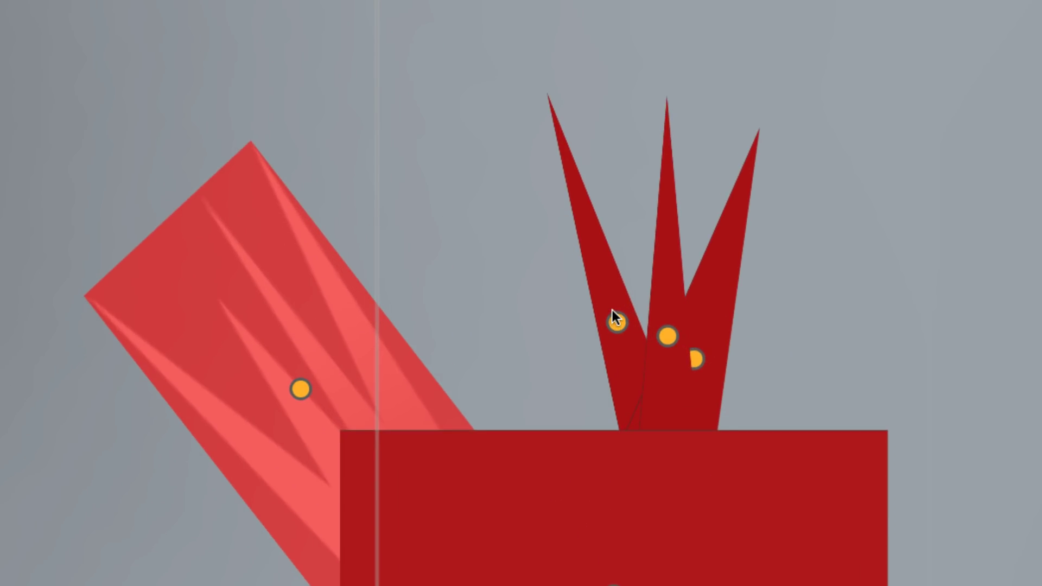
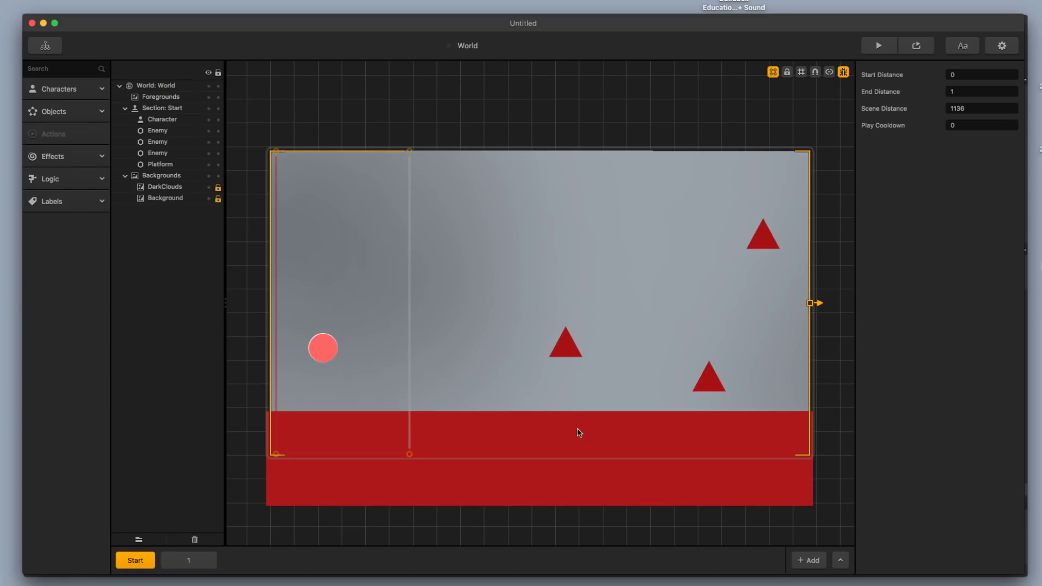
- Open the Character asset's properties and view the particle animation editor for its defeated animation
{"action": "left_click", "coordinate": [58, 89]}
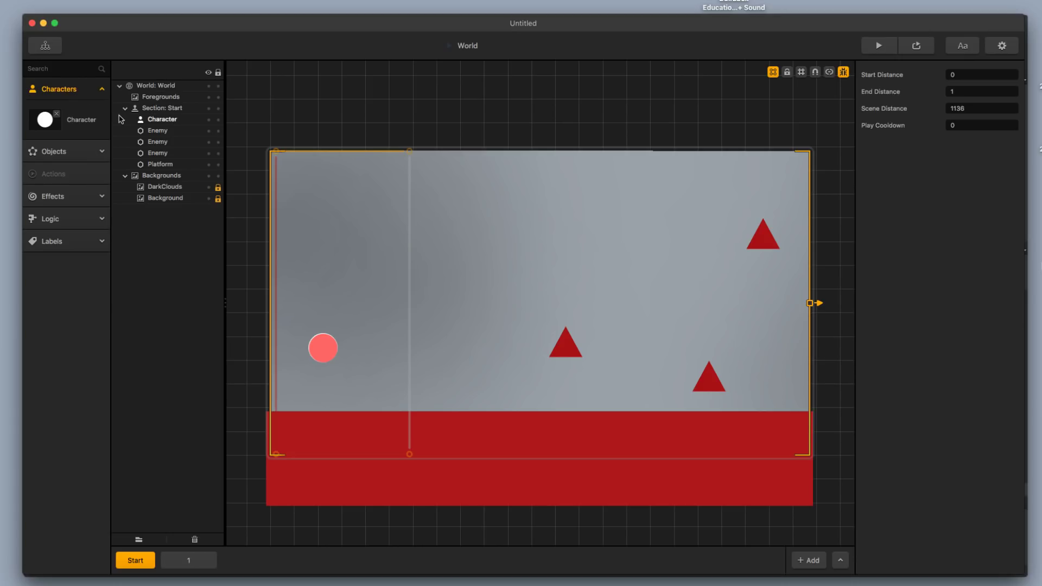
{"action": "left_click", "coordinate": [45, 119]}
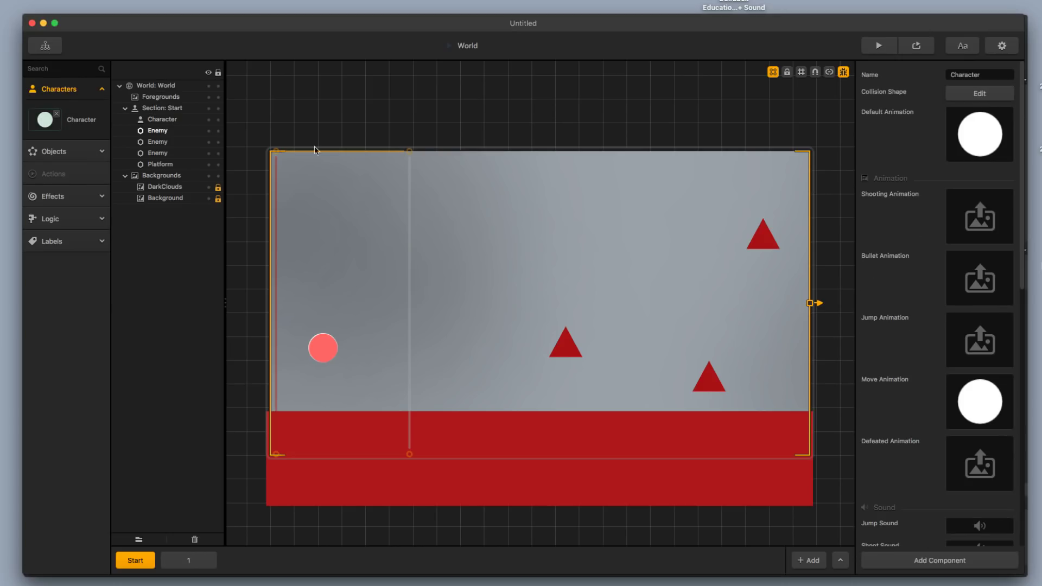
{"action": "left_click", "coordinate": [1004, 444]}
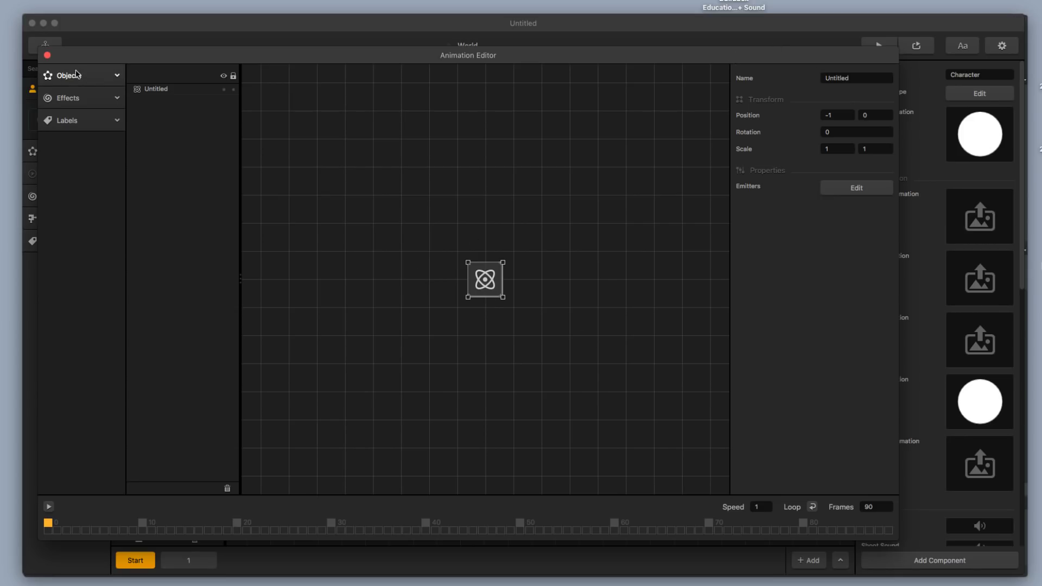
{"action": "left_click", "coordinate": [48, 55]}
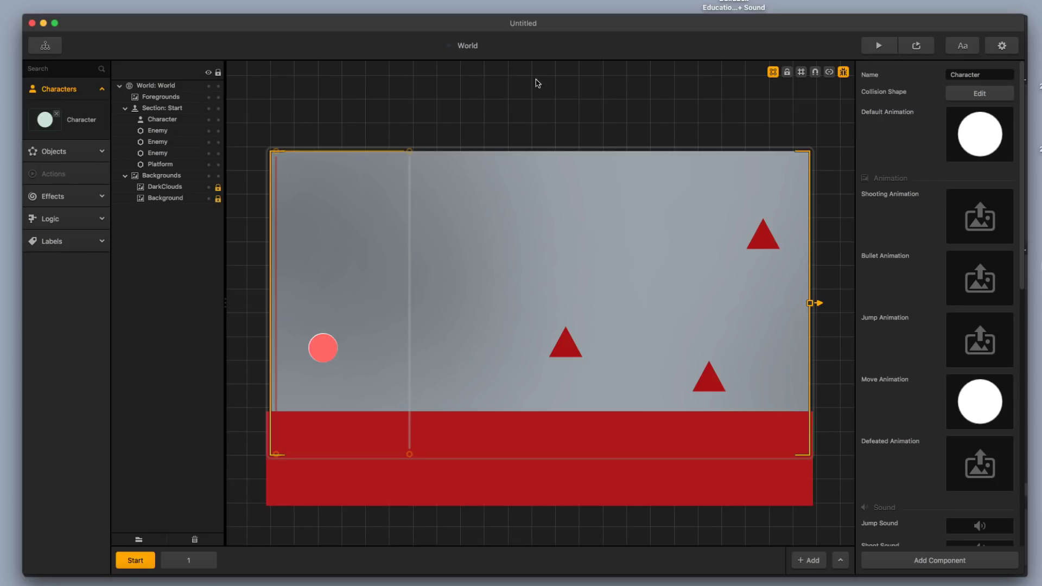
- Preview the game, start a round, play until the game is over, and close the preview
{"action": "left_click", "coordinate": [879, 43]}
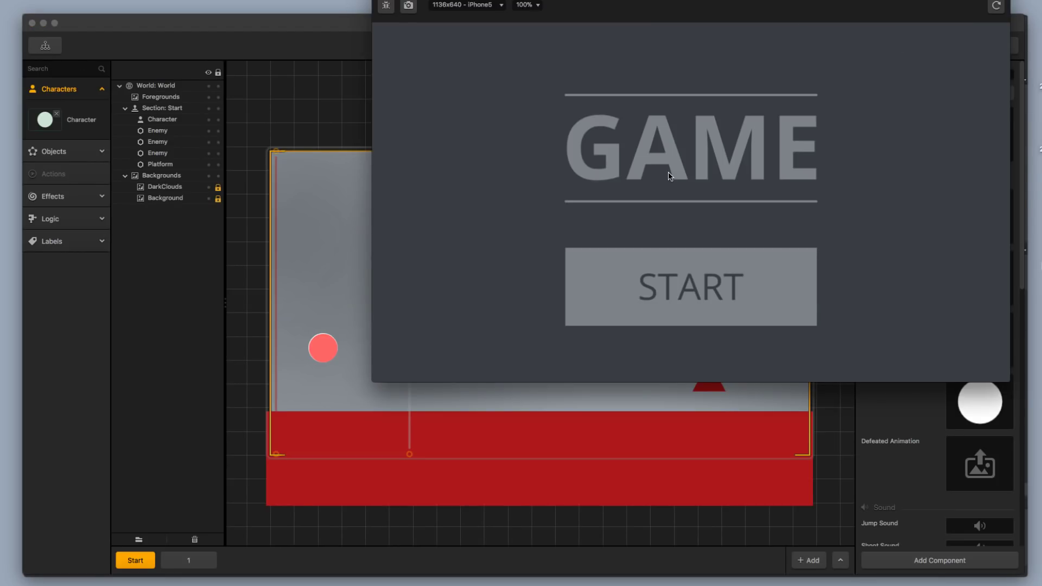
{"action": "left_click_drag", "start_coordinate": [697, 1], "coordinate": [548, 98]}
{"action": "left_click", "coordinate": [616, 398]}
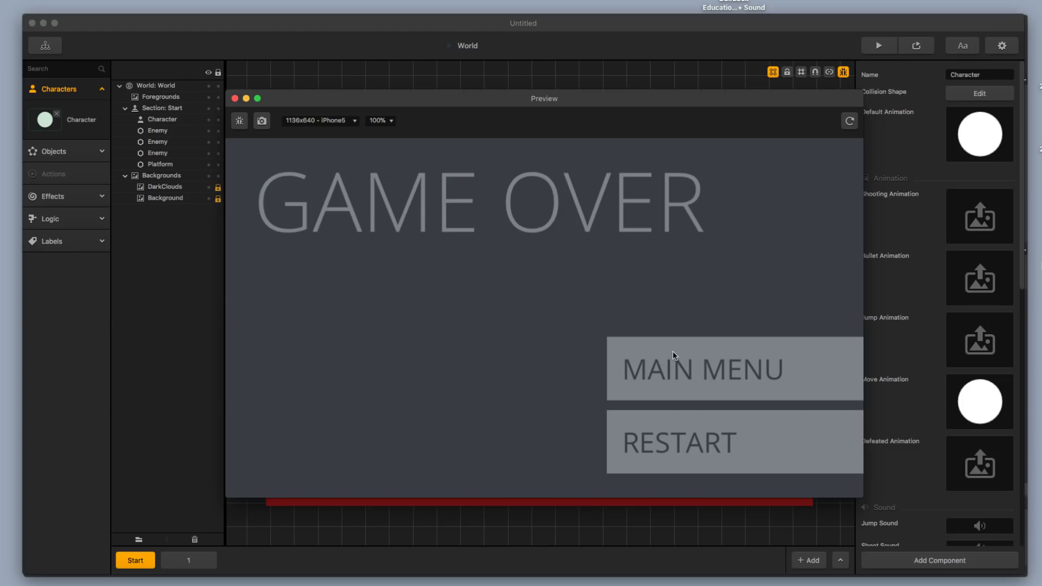
{"action": "left_click", "coordinate": [235, 98]}
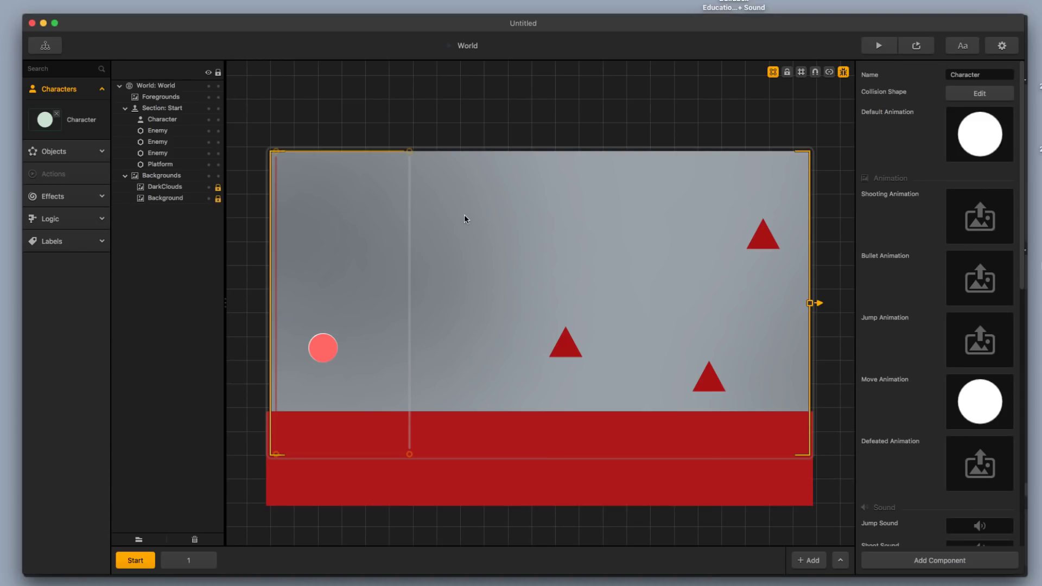
- Open the Character's default animation for editing and check which objects are available to add
{"action": "mouse_move", "coordinate": [983, 131]}
{"action": "left_click", "coordinate": [991, 116]}
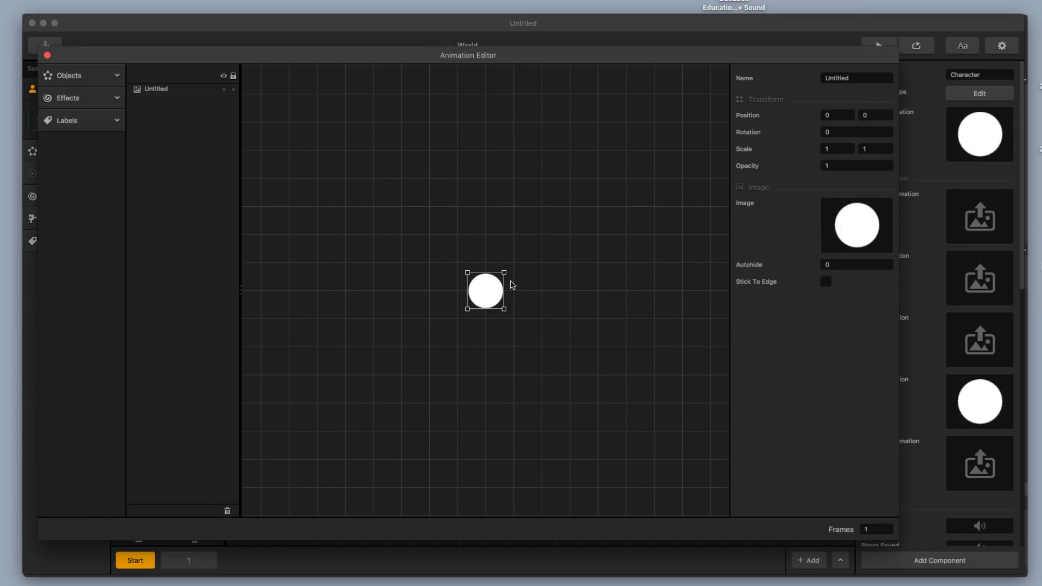
{"action": "left_click", "coordinate": [61, 76]}
{"action": "left_click", "coordinate": [64, 80]}
{"action": "left_click", "coordinate": [48, 55]}
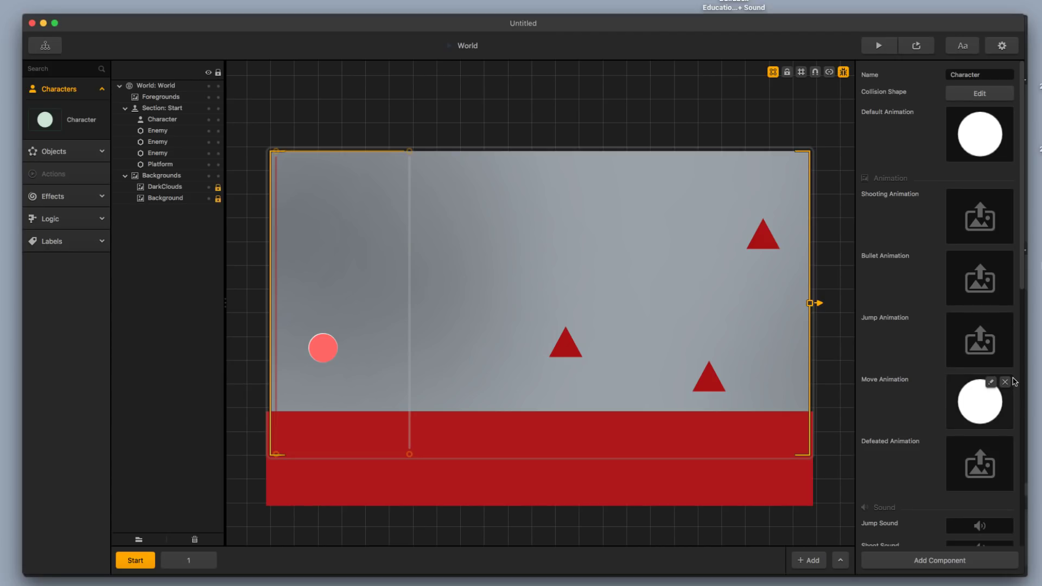
- Reopen the particle editor for the Character's defeated animation and inspect its emitter and the available objects
{"action": "left_click", "coordinate": [1004, 444]}
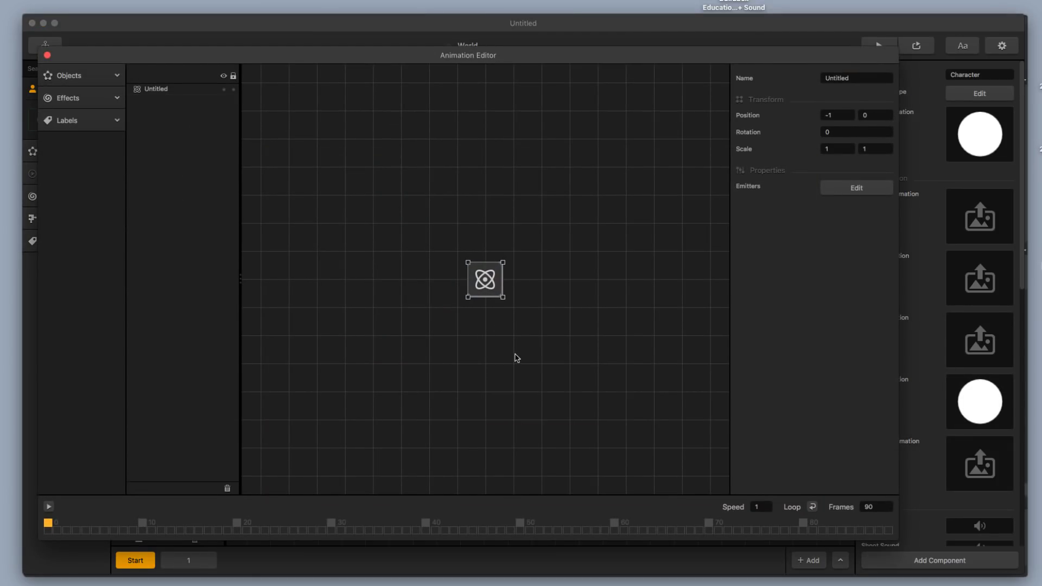
{"action": "scroll", "coordinate": [516, 329], "scroll_direction": "down", "scroll_amount": 6}
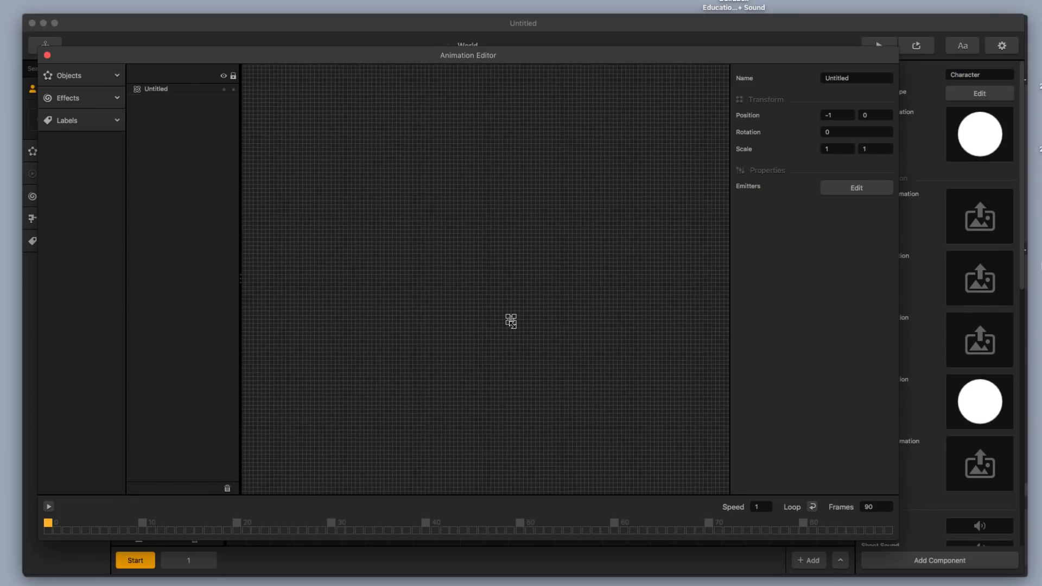
{"action": "scroll", "coordinate": [515, 329], "scroll_direction": "up", "scroll_amount": 3}
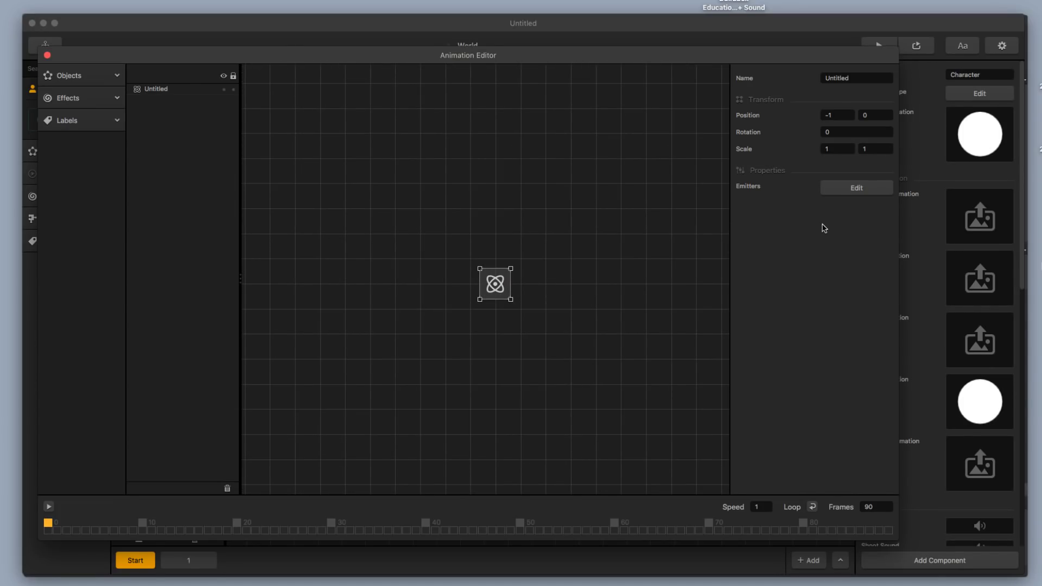
{"action": "left_click", "coordinate": [77, 76]}
{"action": "left_click", "coordinate": [77, 76]}
{"action": "left_click", "coordinate": [47, 54]}
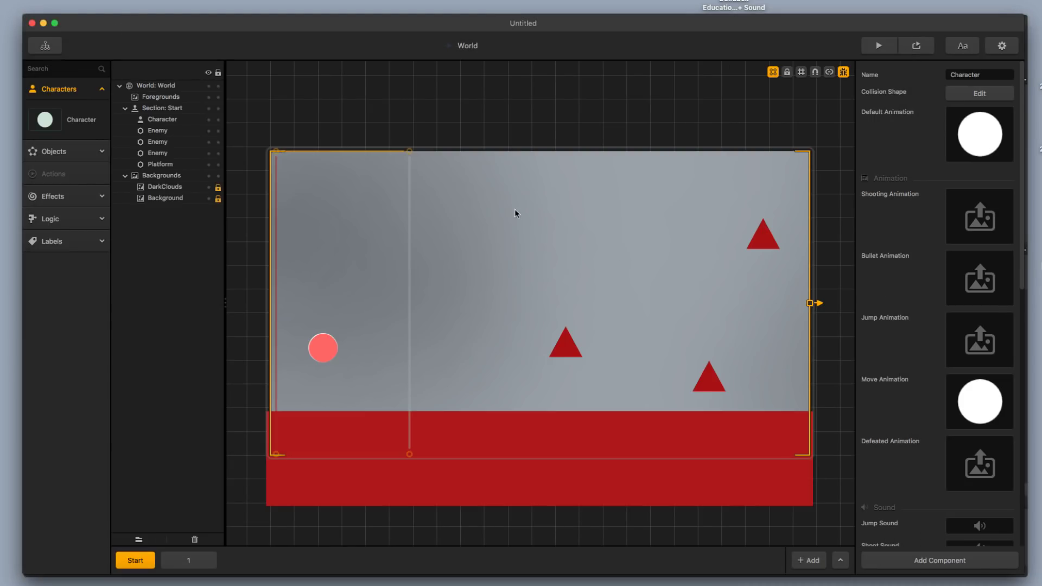
- Shift the circle image in the Character's move animation to position 1, 6
{"action": "left_click", "coordinate": [991, 383]}
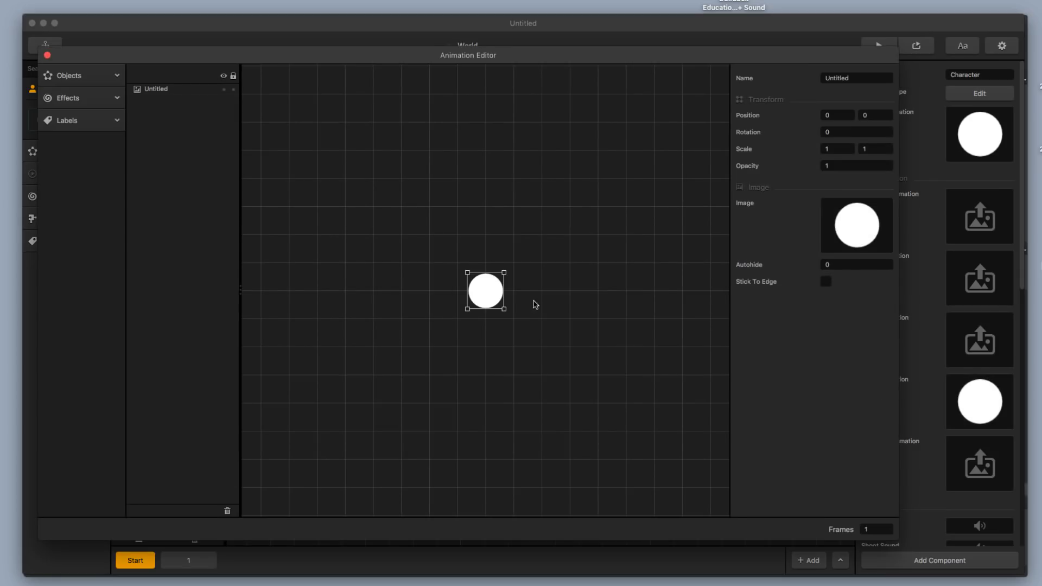
{"action": "left_click_drag", "start_coordinate": [494, 296], "coordinate": [490, 293]}
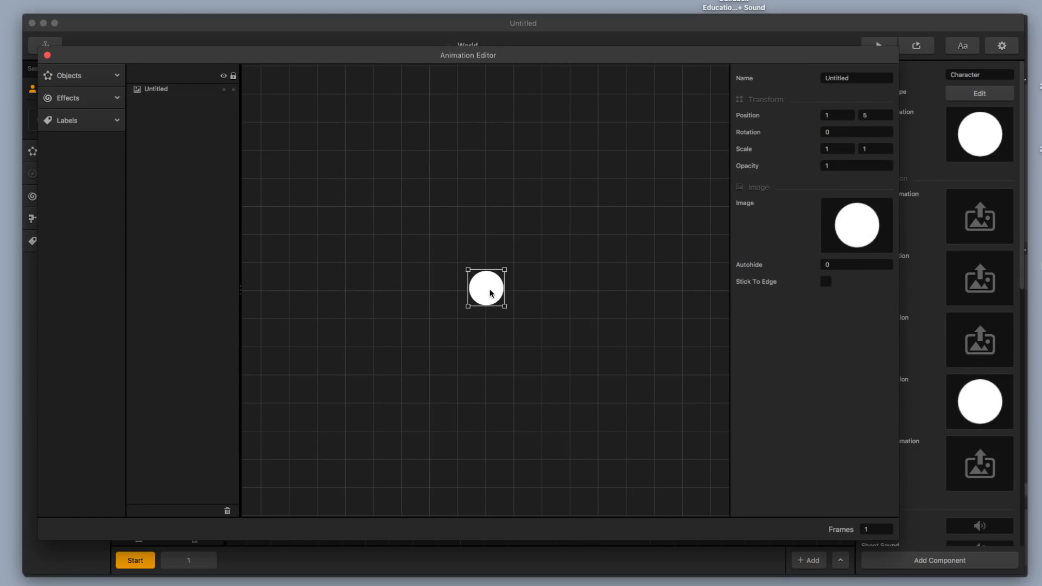
{"action": "left_click", "coordinate": [47, 55]}
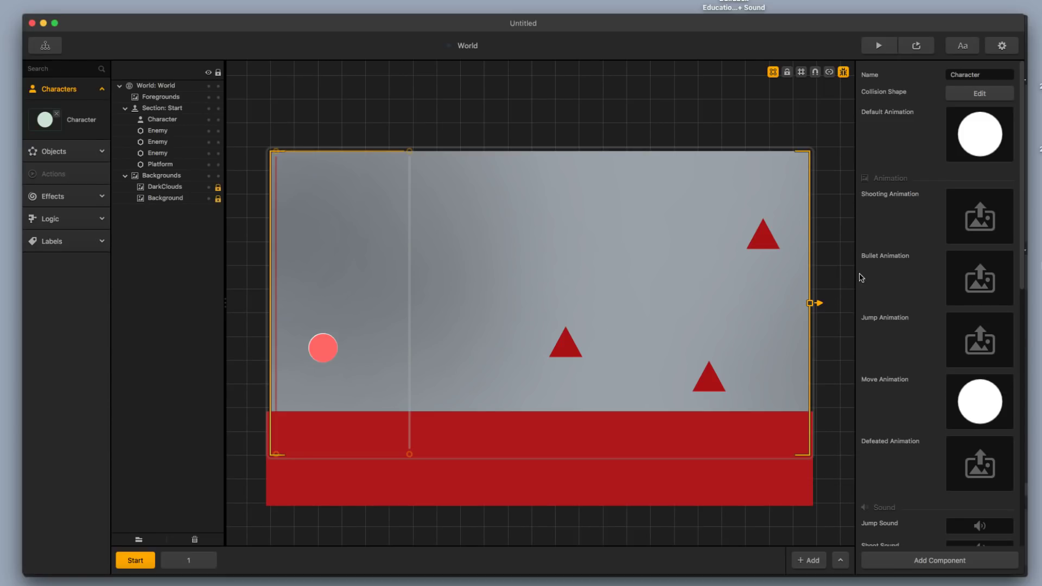
- Stretch the emitter in the Character's defeated animation to scale 2.38 by 1.732 and move it to about -92.6, -99.7
{"action": "left_click", "coordinate": [997, 444]}
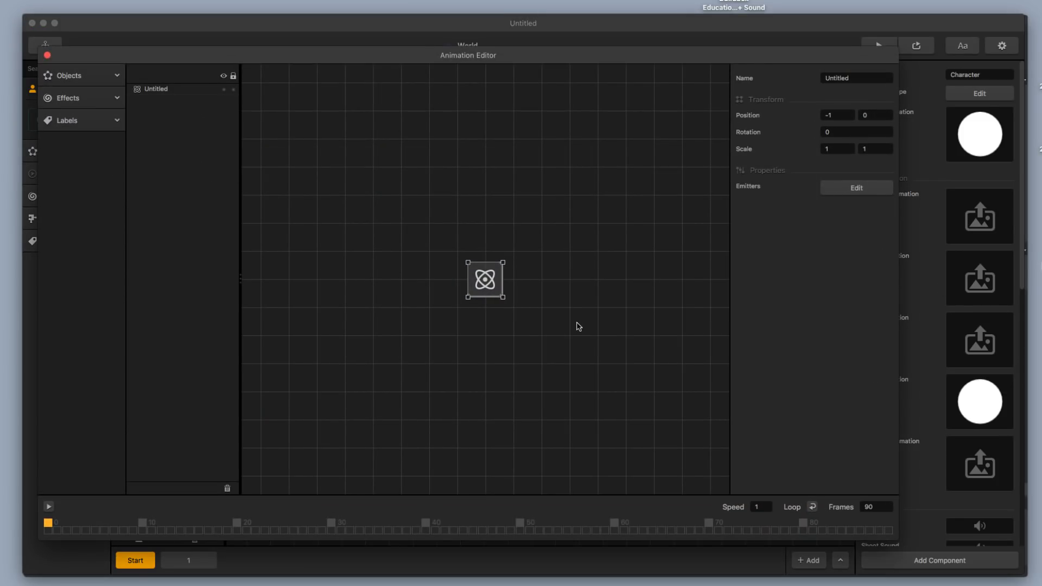
{"action": "scroll", "coordinate": [542, 336], "scroll_direction": "down", "scroll_amount": 5}
{"action": "scroll", "coordinate": [542, 335], "scroll_direction": "up", "scroll_amount": 5}
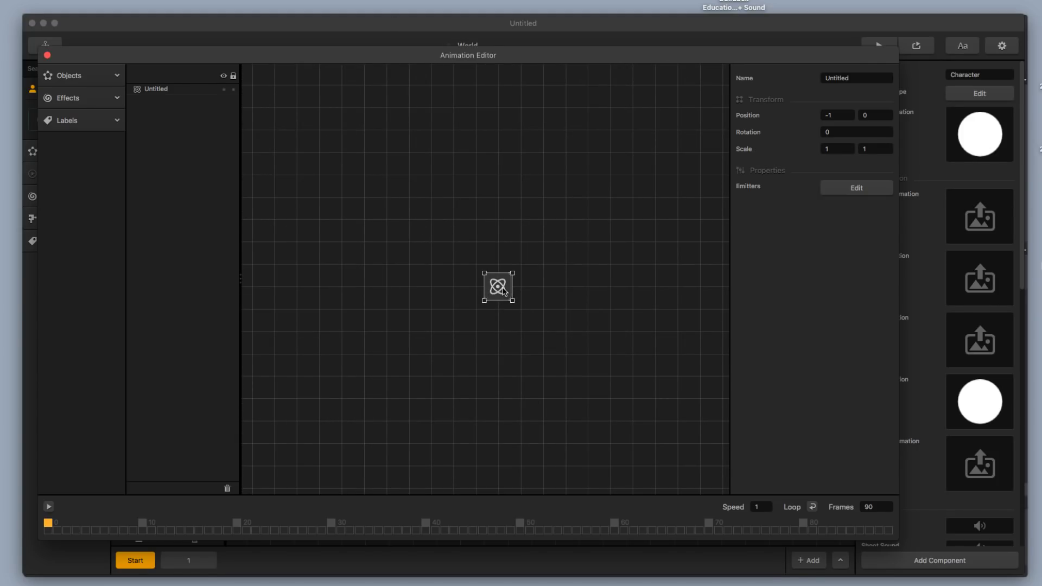
{"action": "left_click_drag", "start_coordinate": [492, 281], "coordinate": [491, 355]}
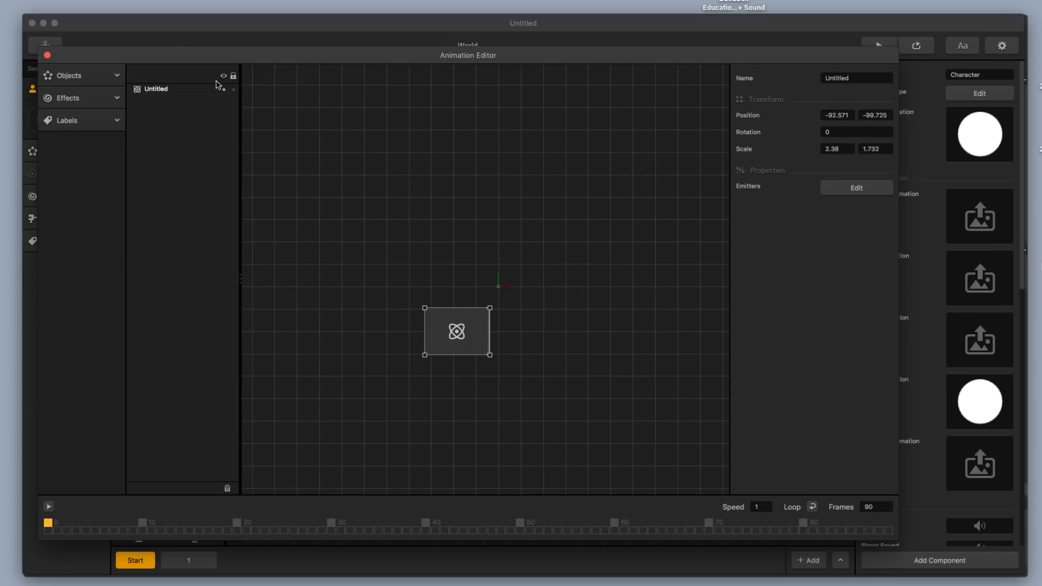
- Delete the emitter from the defeated animation, check the available objects, and close the animation editor
{"action": "left_click", "coordinate": [177, 90]}
{"action": "key", "text": "BackSpace"}
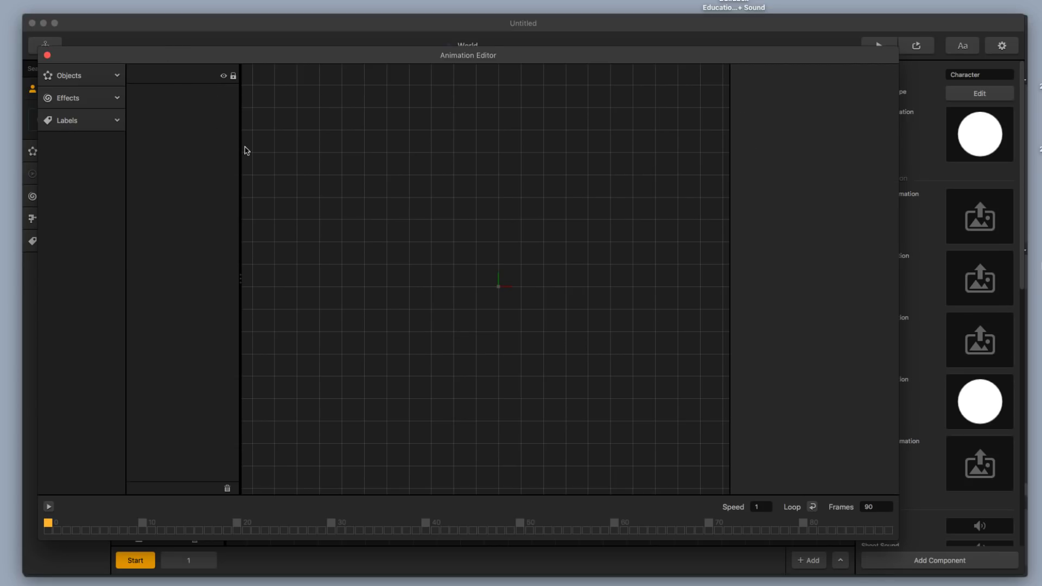
{"action": "left_click", "coordinate": [69, 75]}
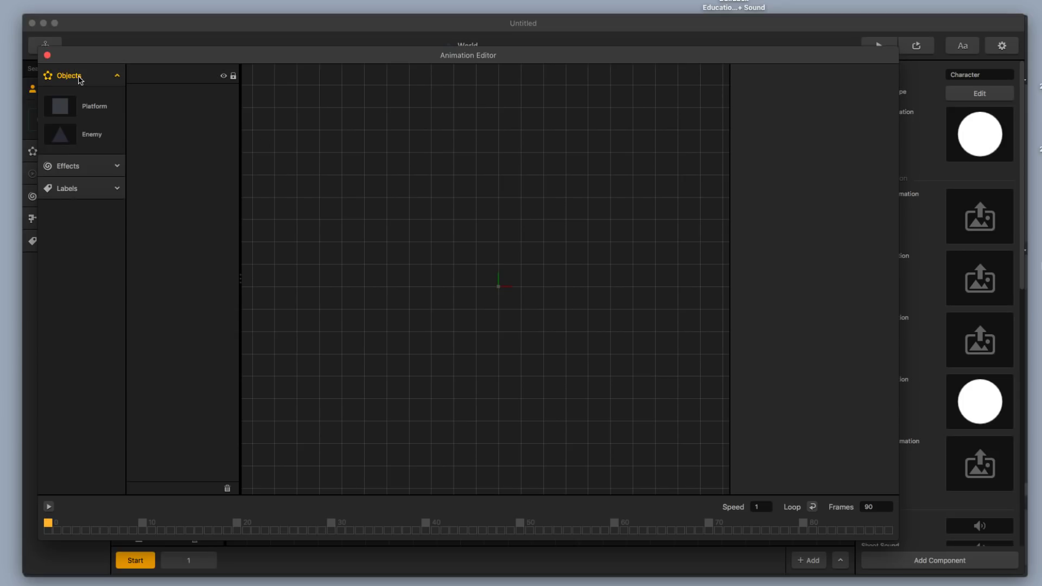
{"action": "left_click", "coordinate": [69, 75]}
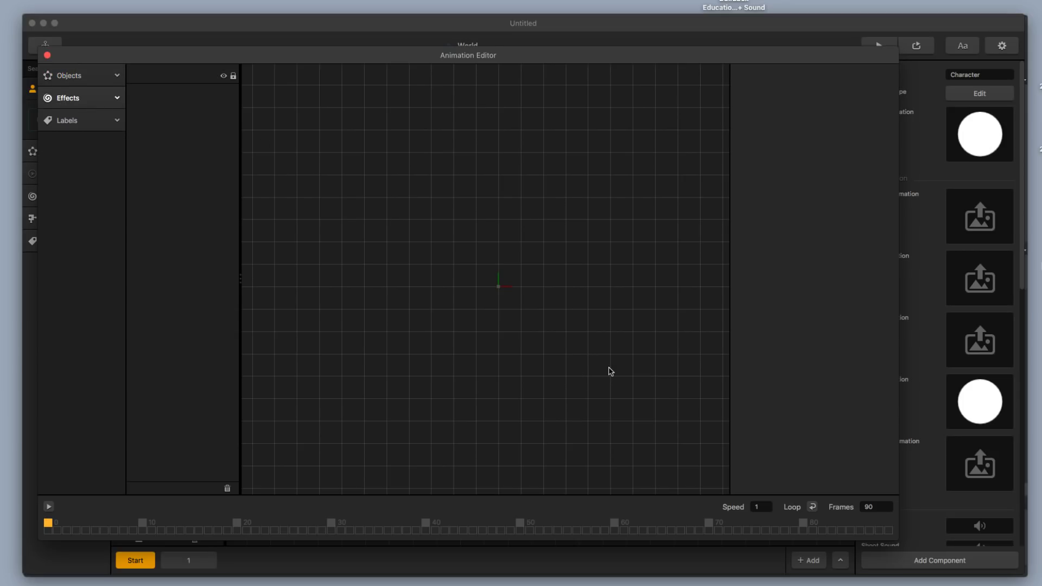
{"action": "left_click", "coordinate": [47, 55]}
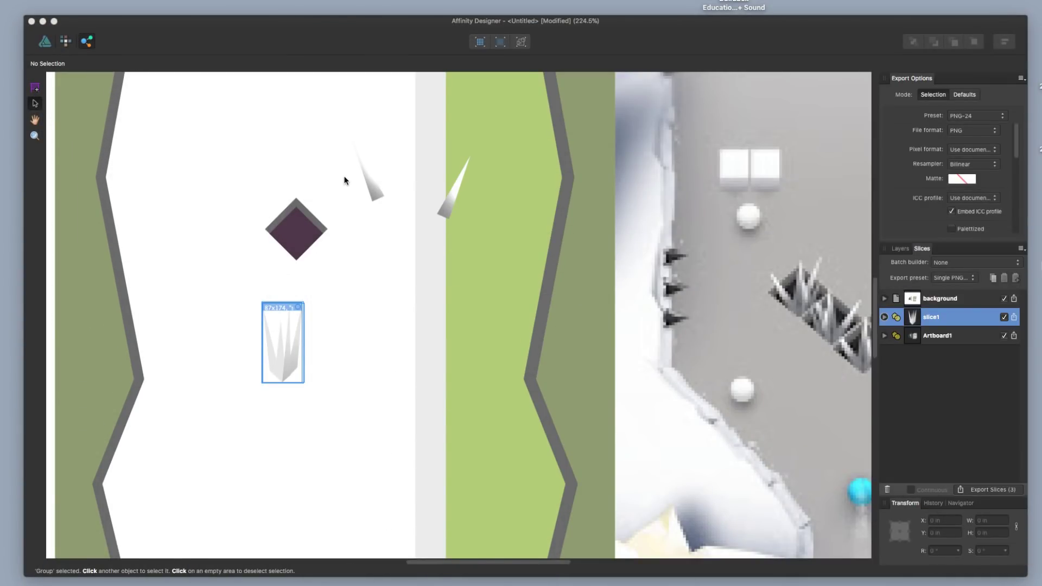
- Switch to Affinity Designer and draw a circle about 0.53 in wide on the dark teal swatch
{"action": "left_click", "coordinate": [413, 293]}
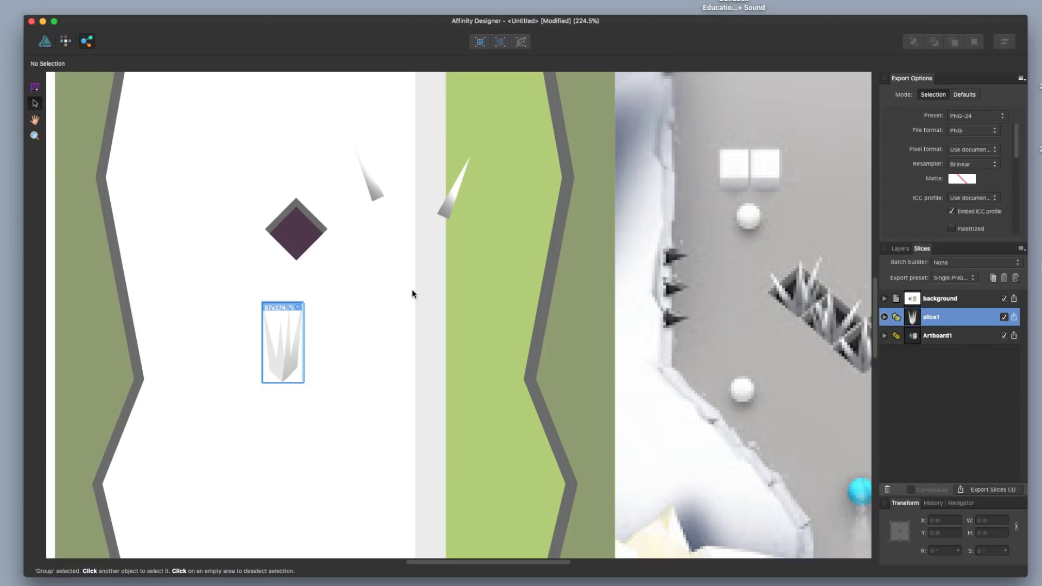
{"action": "scroll", "coordinate": [483, 328], "scroll_direction": "down", "scroll_amount": 5}
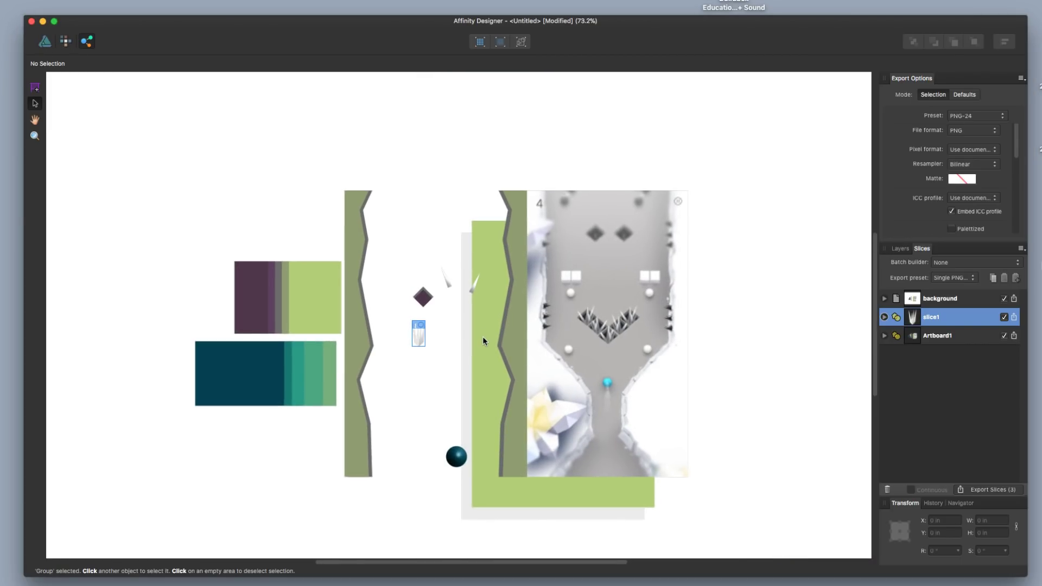
{"action": "scroll", "coordinate": [483, 336], "scroll_direction": "up", "scroll_amount": 3}
{"action": "scroll", "coordinate": [483, 341], "scroll_direction": "down", "scroll_amount": 1}
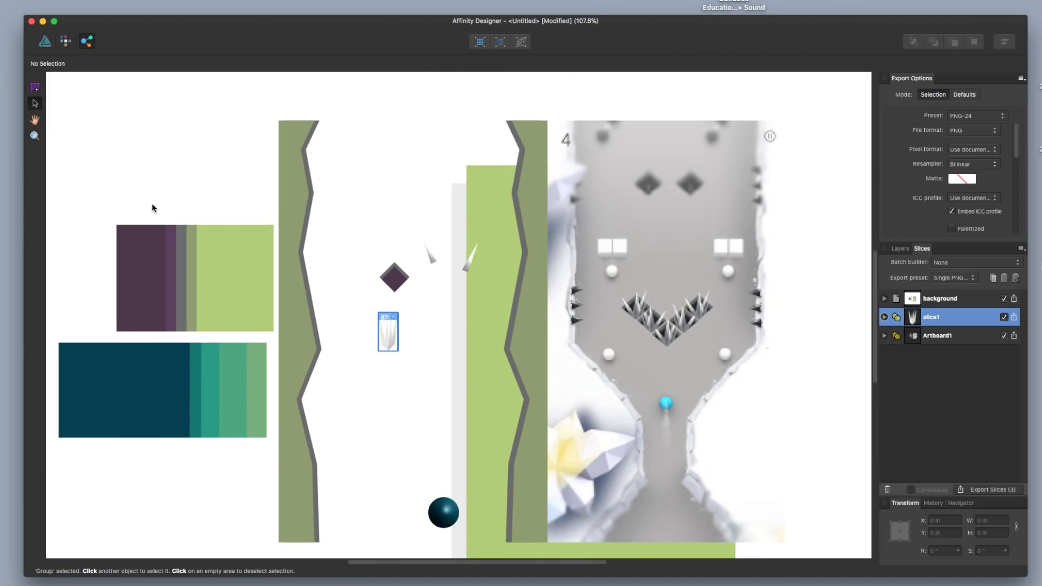
{"action": "left_click", "coordinate": [45, 40]}
{"action": "left_click", "coordinate": [35, 283]}
{"action": "left_click_drag", "start_coordinate": [253, 376], "coordinate": [291, 413], "text": "shift"}
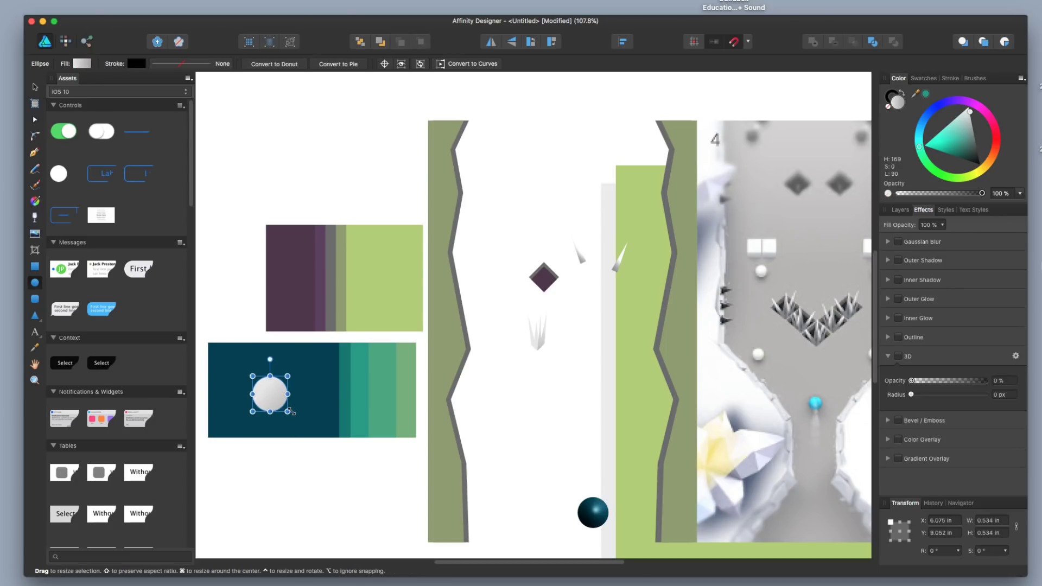
- Fill the circle on the dark teal swatch with pure white and shrink it to about 0.26 in wide
{"action": "left_click", "coordinate": [970, 112]}
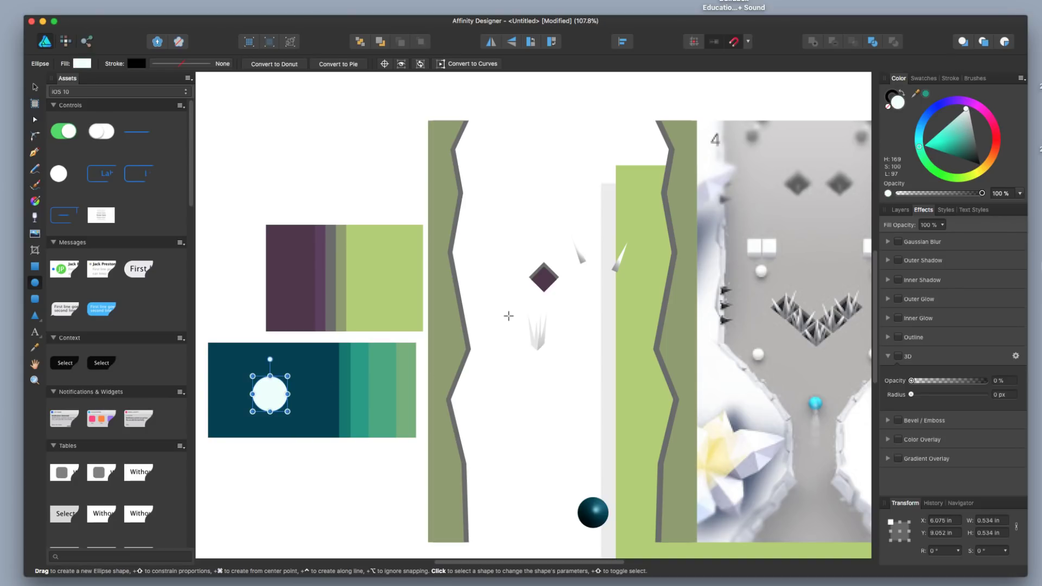
{"action": "left_click_drag", "start_coordinate": [965, 109], "coordinate": [970, 106]}
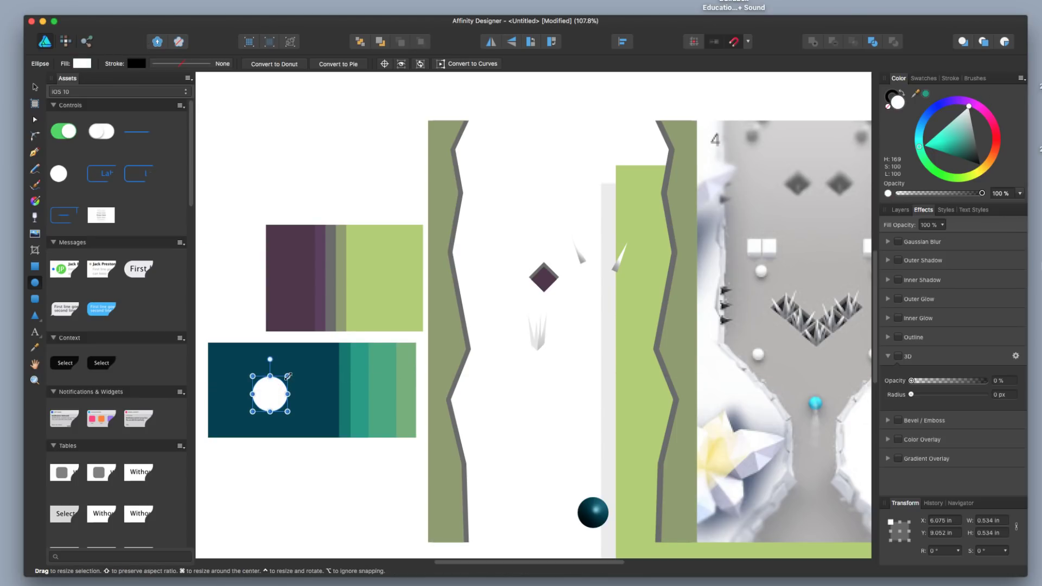
{"action": "left_click_drag", "start_coordinate": [289, 376], "coordinate": [273, 395]}
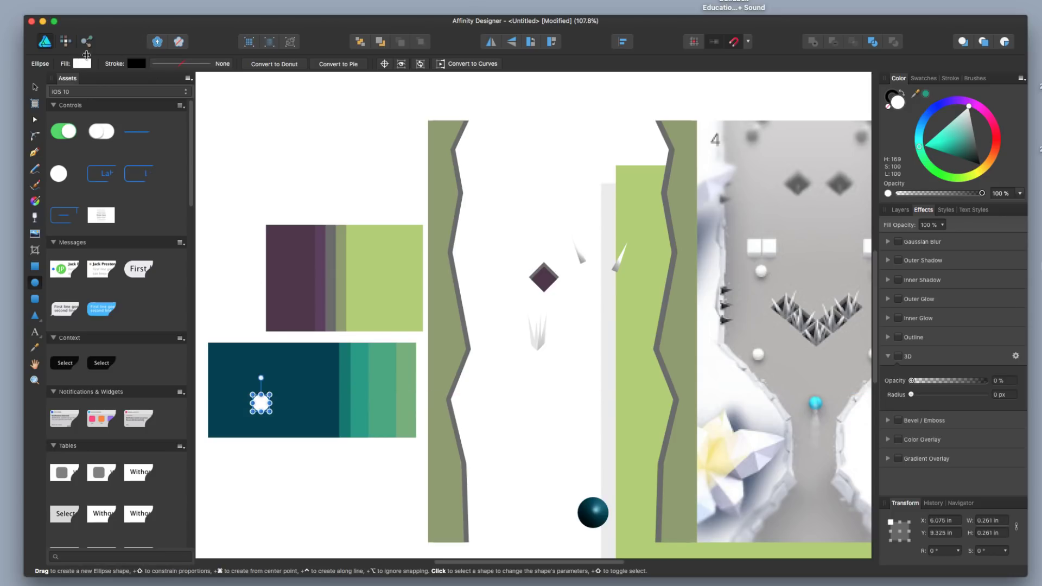
- Create an export slice from the small white circle on the dark teal swatch
{"action": "left_click", "coordinate": [86, 42]}
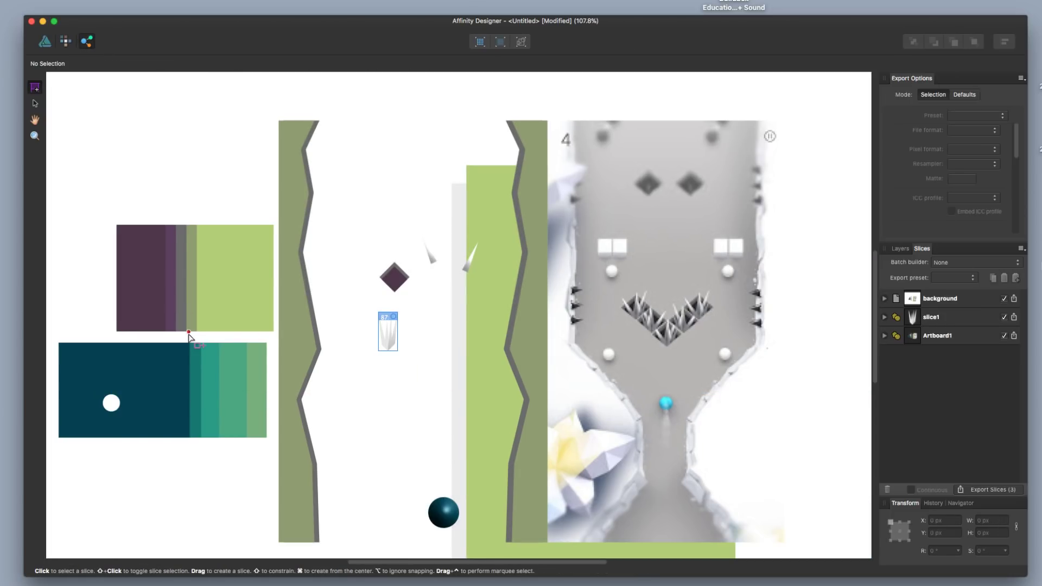
{"action": "left_click", "coordinate": [35, 103]}
{"action": "left_click", "coordinate": [116, 407]}
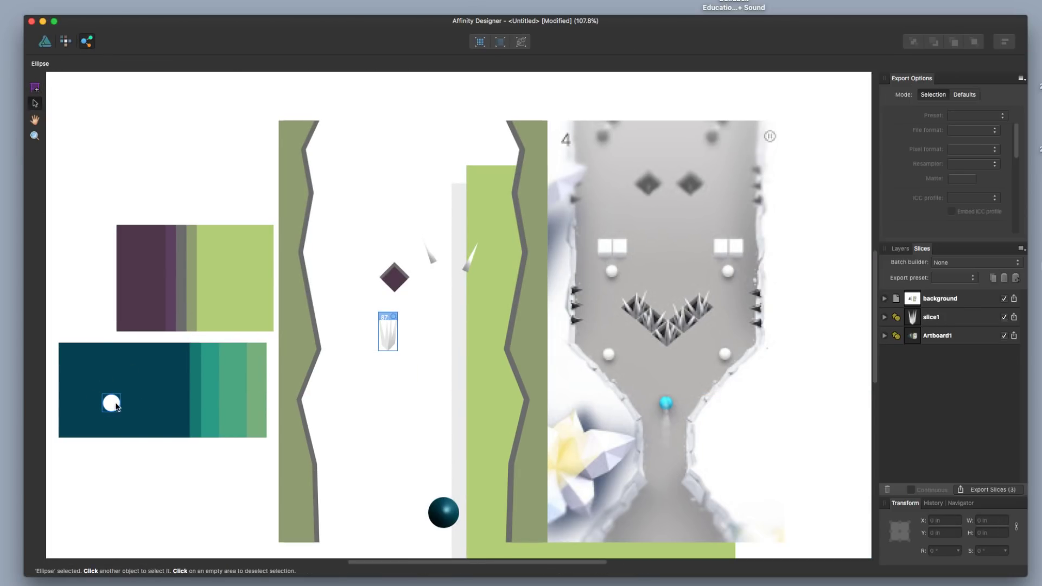
{"action": "right_click", "coordinate": [117, 407]}
{"action": "left_click", "coordinate": [133, 408]}
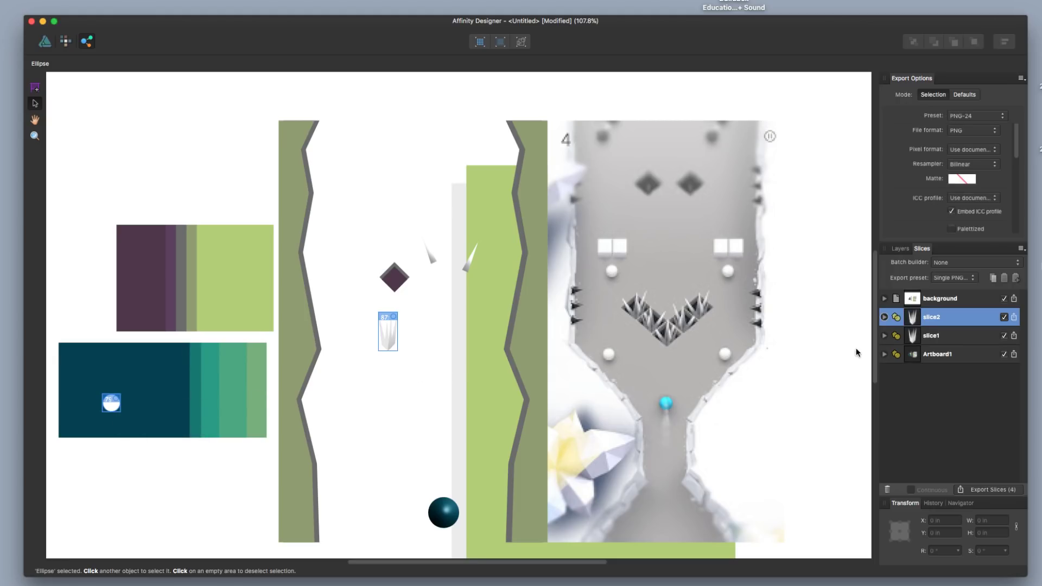
- Export the white circle slice to the Desktop as slice2.png and import it into the Buildbox world scene as an object
{"action": "left_click", "coordinate": [1014, 318]}
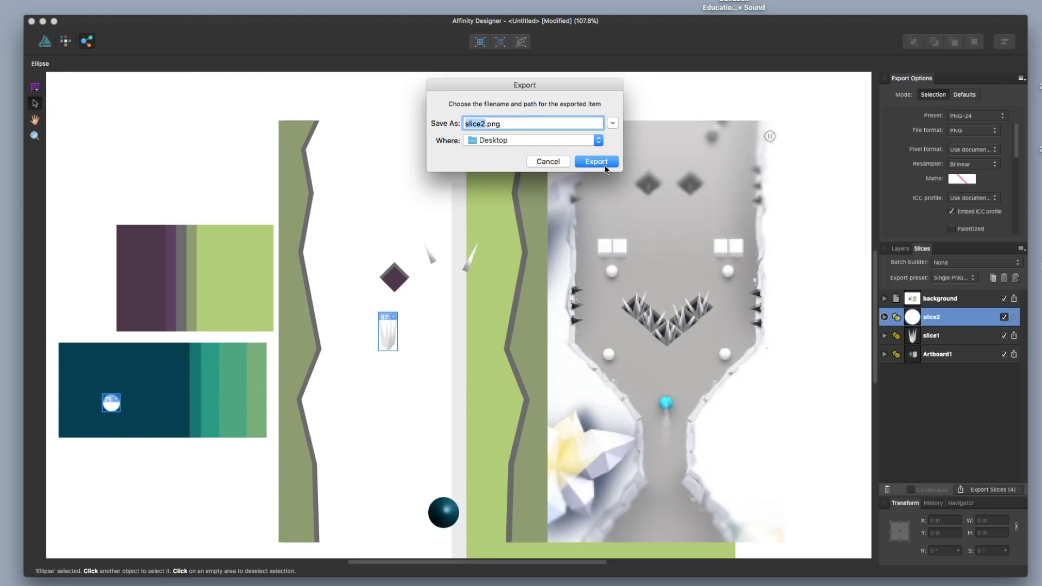
{"action": "left_click", "coordinate": [592, 162]}
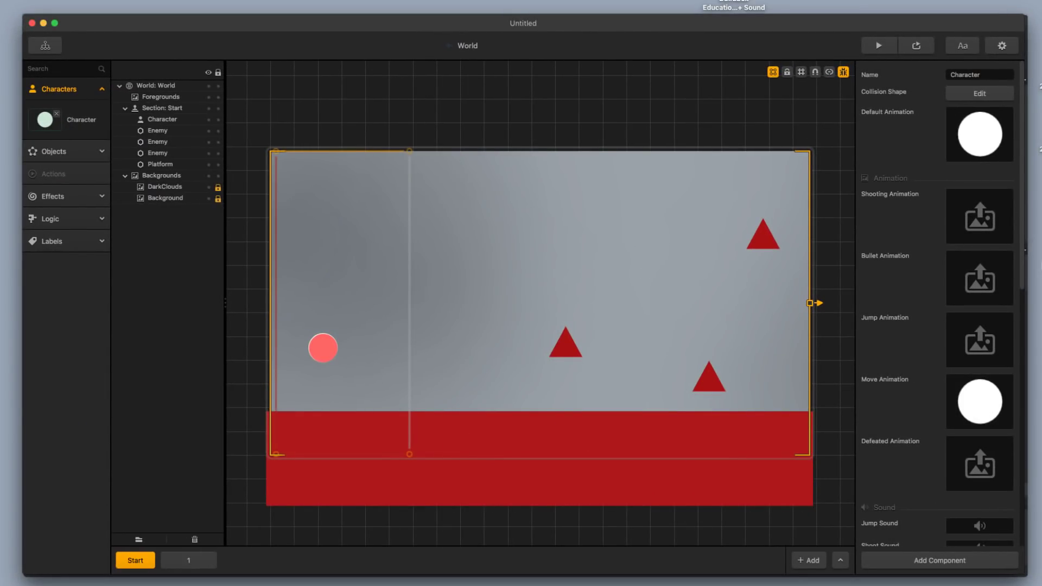
{"action": "left_click_drag", "start_coordinate": [1040, 347], "coordinate": [635, 217]}
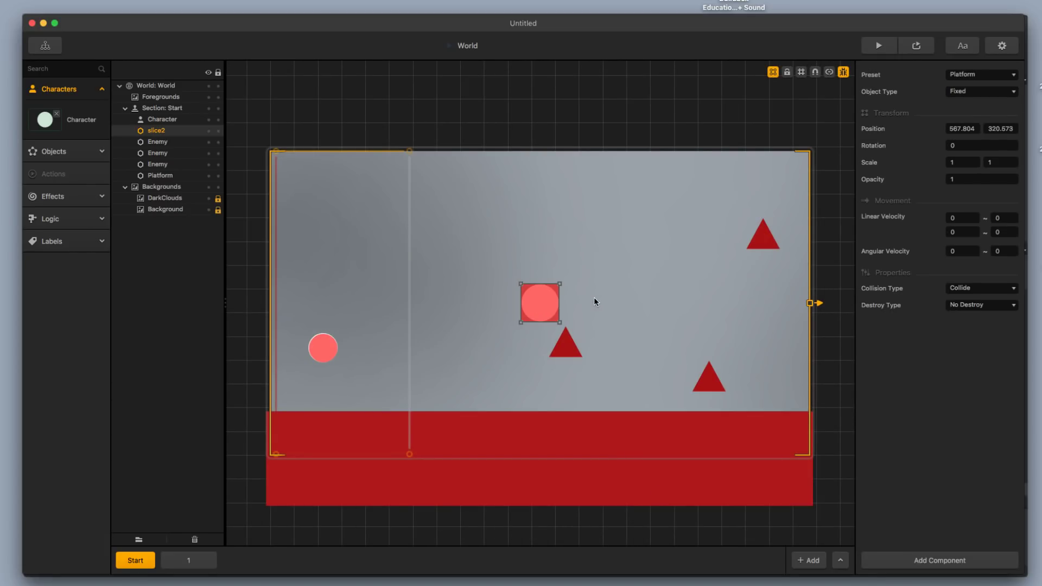
- Turn off the red collision overlay and delete the slice2 circle from the Start scene
{"action": "left_click", "coordinate": [845, 75]}
{"action": "left_click", "coordinate": [542, 303]}
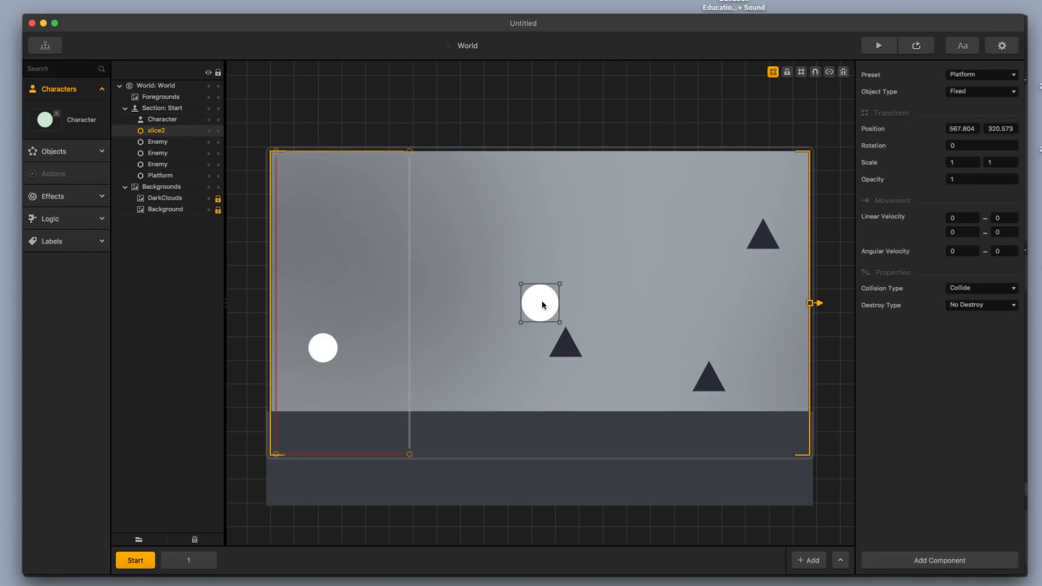
{"action": "key", "text": "Delete"}
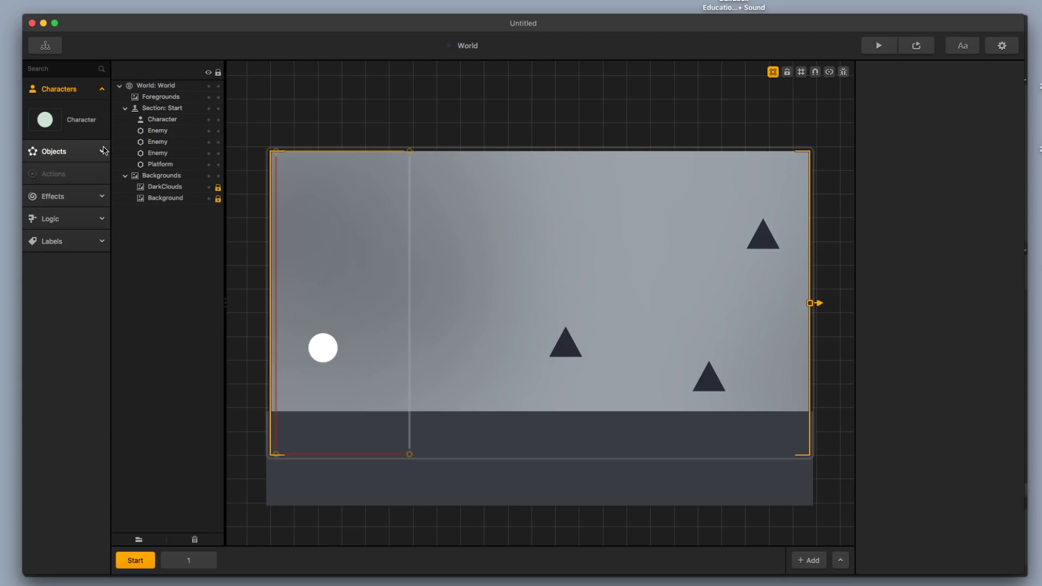
- Open the Character's defeated animation and place the slice2 circle near the origin, scaled to 0.297
{"action": "left_click", "coordinate": [45, 120]}
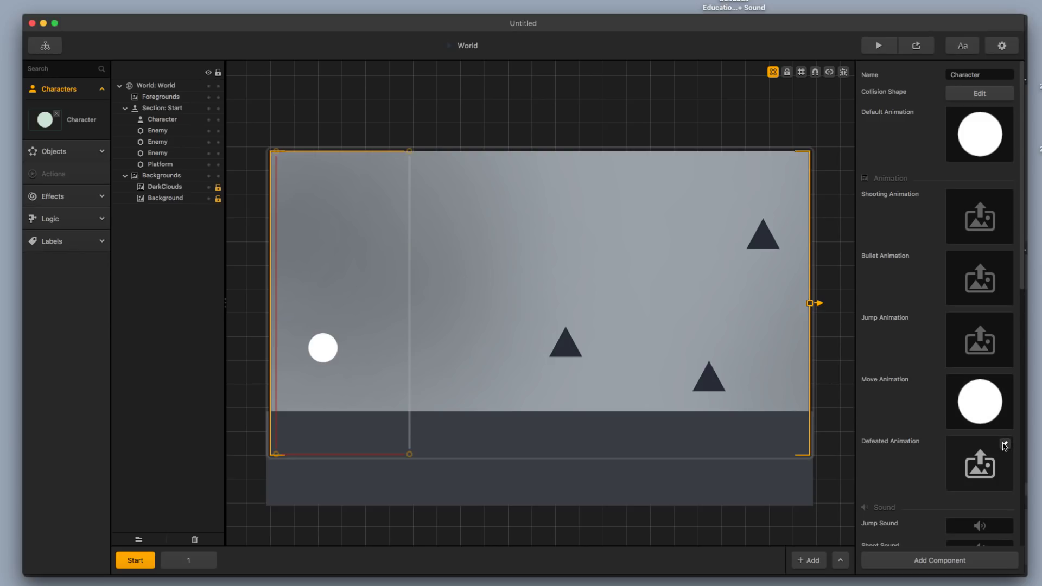
{"action": "left_click", "coordinate": [1005, 442]}
{"action": "left_click", "coordinate": [69, 76]}
{"action": "left_click_drag", "start_coordinate": [60, 162], "coordinate": [488, 284]}
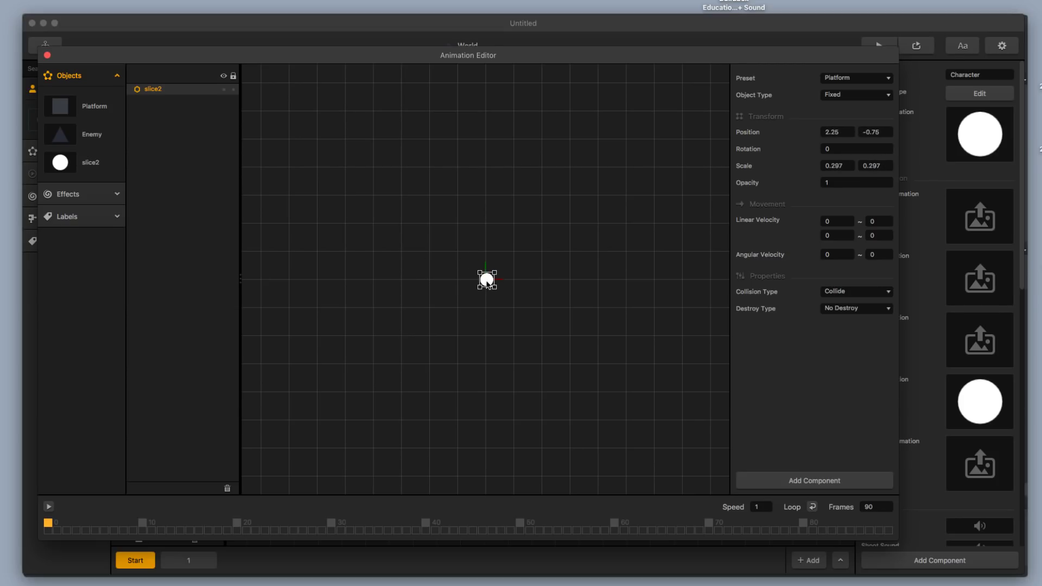
- Add a Spawner component to the circle with a spawn rate of 100
{"action": "left_click", "coordinate": [855, 481]}
{"action": "left_click", "coordinate": [864, 506]}
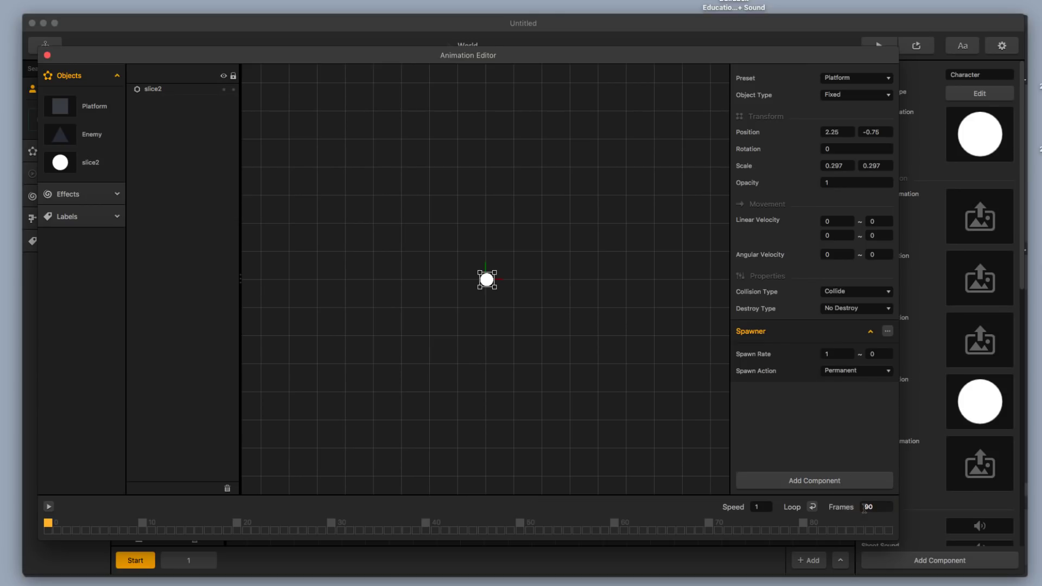
{"action": "left_click", "coordinate": [844, 354]}
- Set the circle's linear velocity variation to 30 on both axes and its angular velocity variation to 100
{"action": "left_click", "coordinate": [888, 223]}
{"action": "type", "text": "30"}
{"action": "key", "text": "Tab"}
{"action": "key", "text": "Tab"}
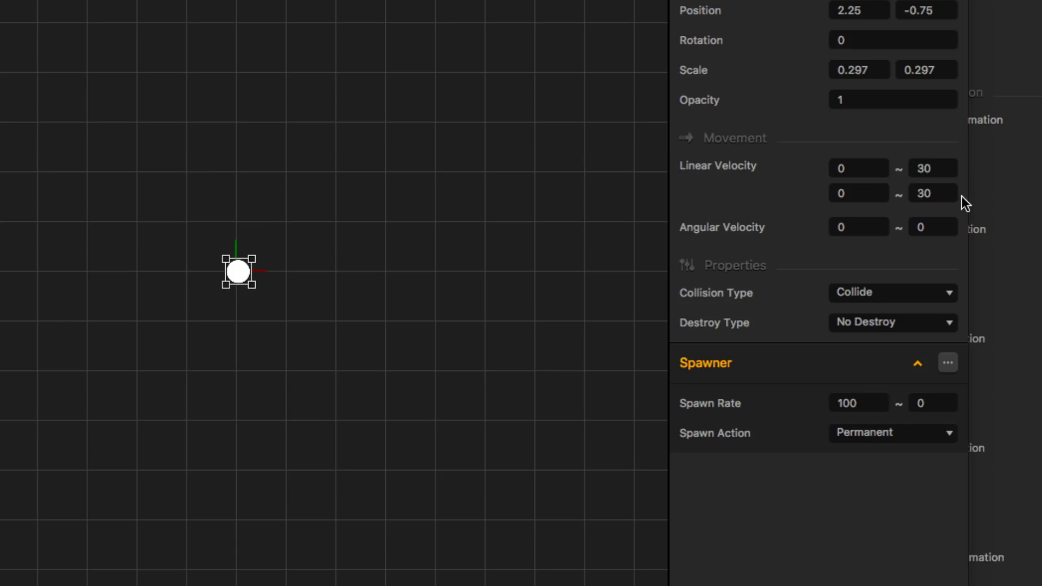
{"action": "left_click", "coordinate": [946, 221]}
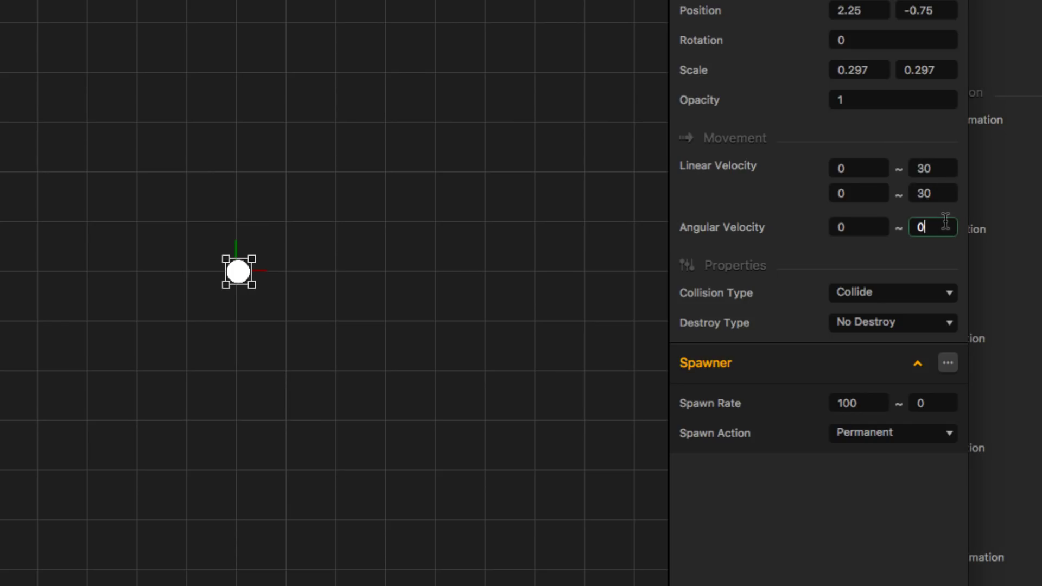
{"action": "type", "text": "100"}
{"action": "key", "text": "Return"}
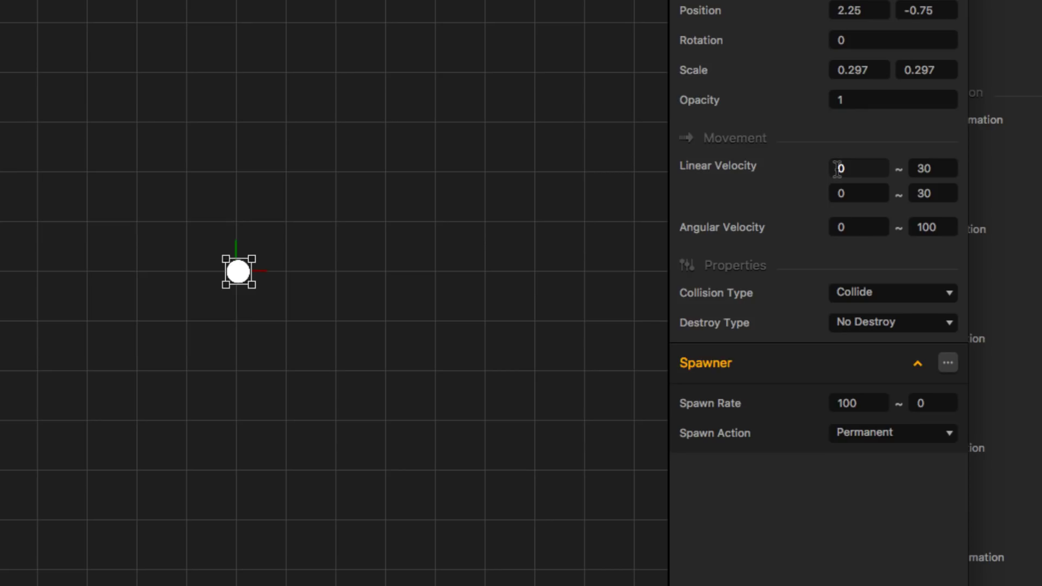
- Set the circle's first linear velocity base value to 15 and clear the variation beside it
{"action": "double_click", "coordinate": [922, 169]}
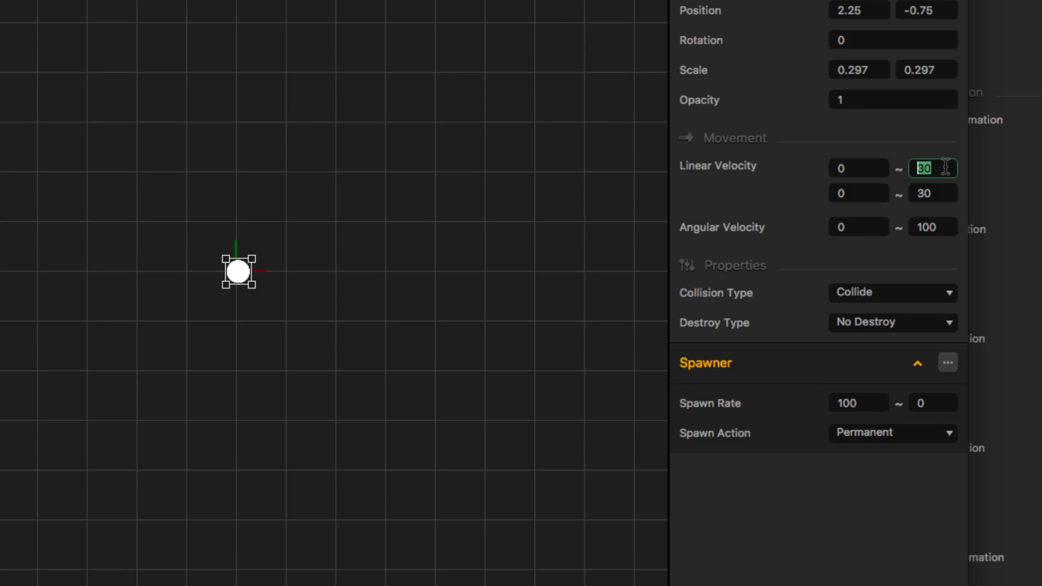
{"action": "left_click", "coordinate": [924, 136]}
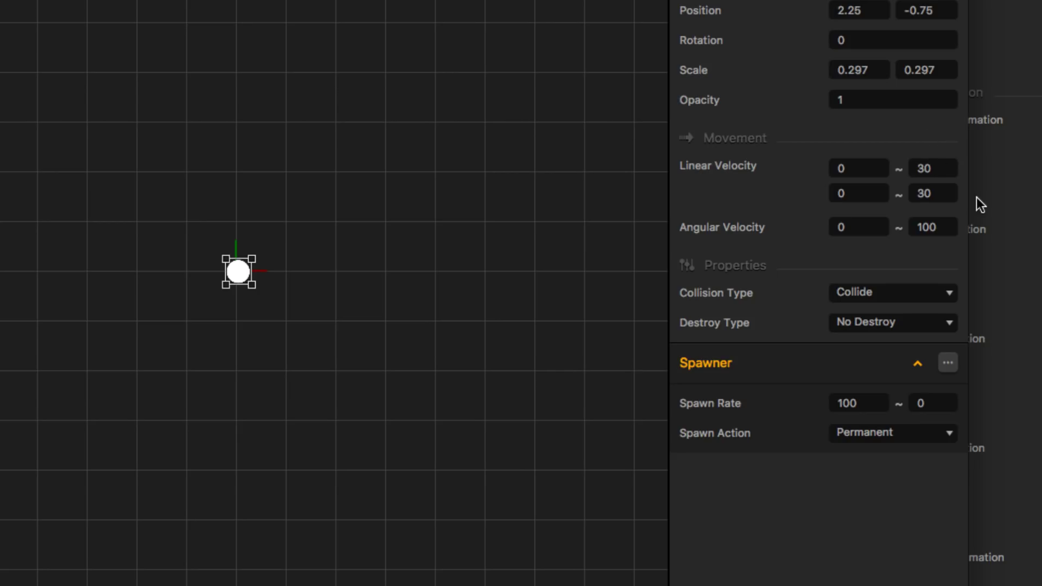
{"action": "left_click", "coordinate": [878, 167]}
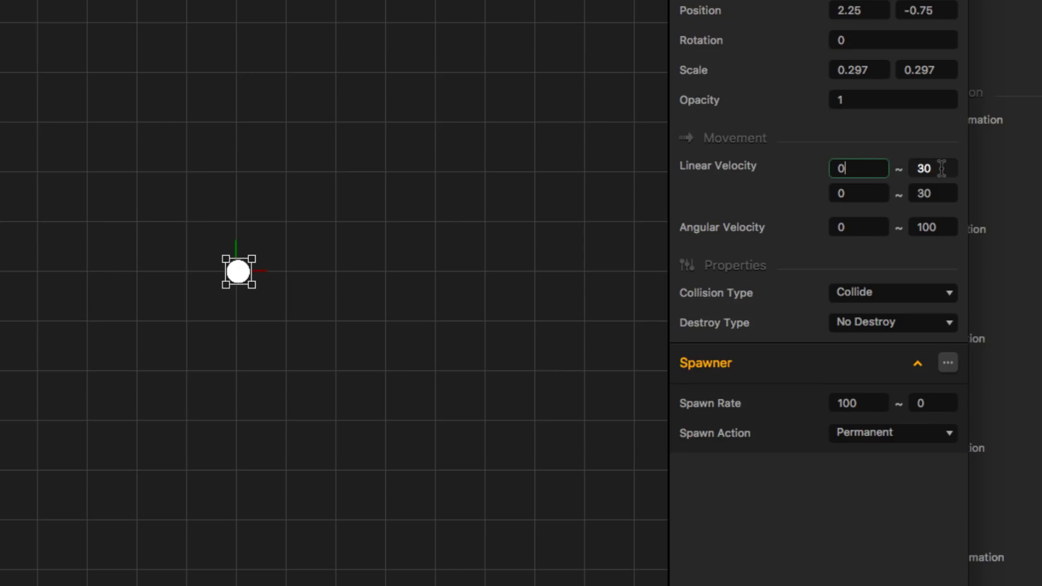
{"action": "key", "text": "BackSpace"}
{"action": "type", "text": "15"}
{"action": "left_click", "coordinate": [941, 168]}
{"action": "key", "text": "BackSpace"}
{"action": "key", "text": "BackSpace"}
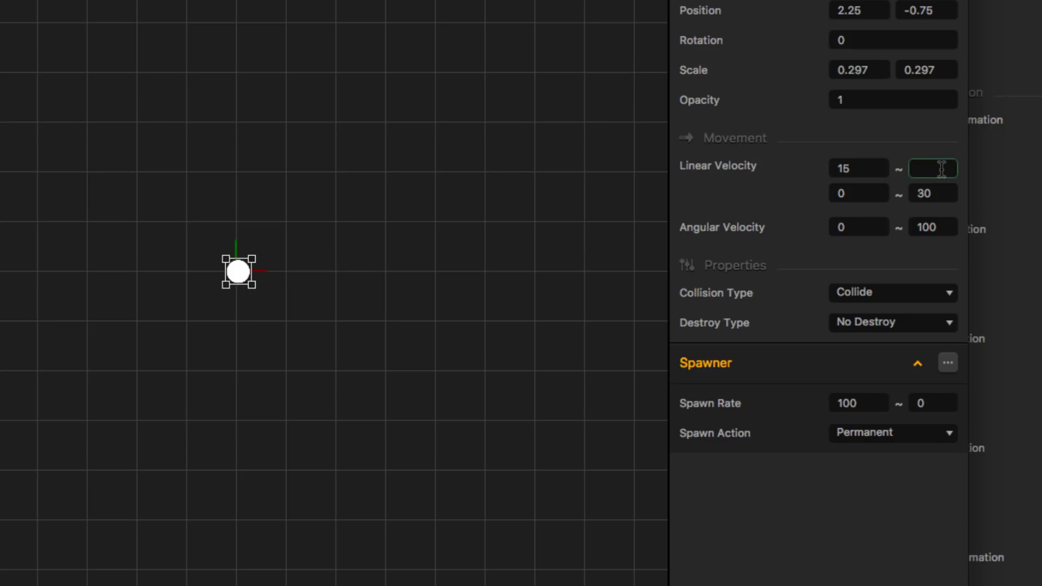
- Set the circle's linear velocity to 20 with a variation of 5 on both axes
{"action": "left_click", "coordinate": [852, 164]}
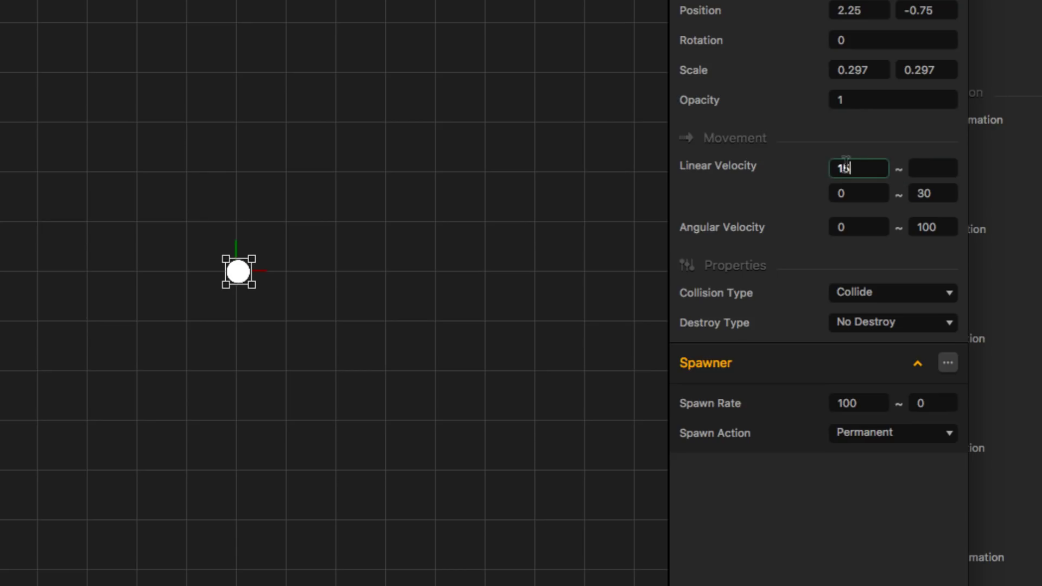
{"action": "type", "text": "20"}
{"action": "key", "text": "Tab"}
{"action": "type", "text": "5"}
{"action": "key", "text": "Tab"}
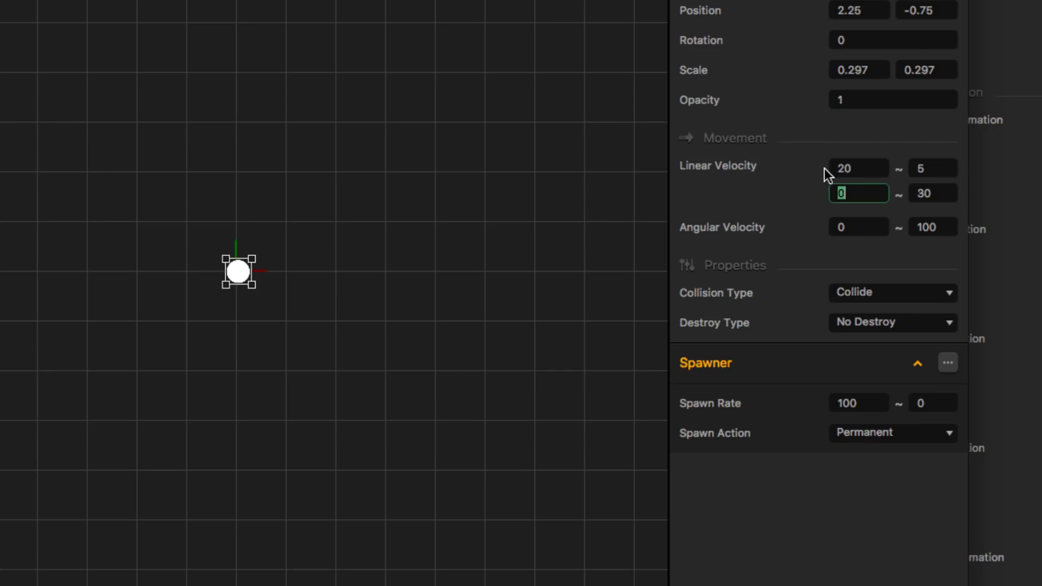
{"action": "type", "text": "0"}
{"action": "key", "text": "Tab"}
{"action": "type", "text": "5"}
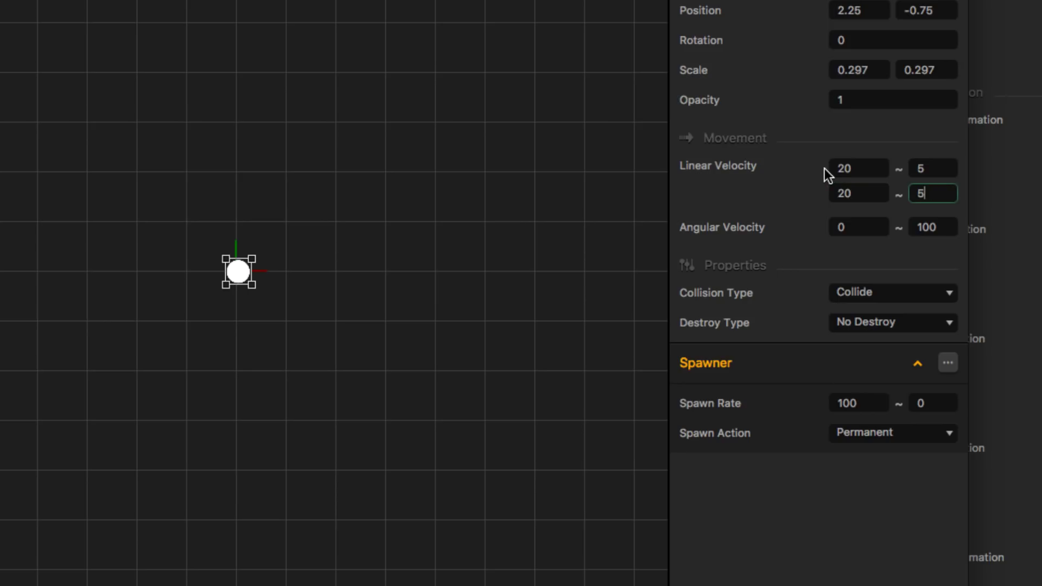
- Set the linear velocity variation to 30 on both axes
{"action": "left_click", "coordinate": [907, 259]}
{"action": "left_click", "coordinate": [931, 193]}
{"action": "left_click", "coordinate": [932, 169]}
{"action": "left_click_drag", "start_coordinate": [931, 173], "coordinate": [902, 179]}
{"action": "type", "text": "30"}
{"action": "key", "text": "Tab"}
{"action": "key", "text": "Tab"}
{"action": "type", "text": "30"}
{"action": "key", "text": "Tab"}
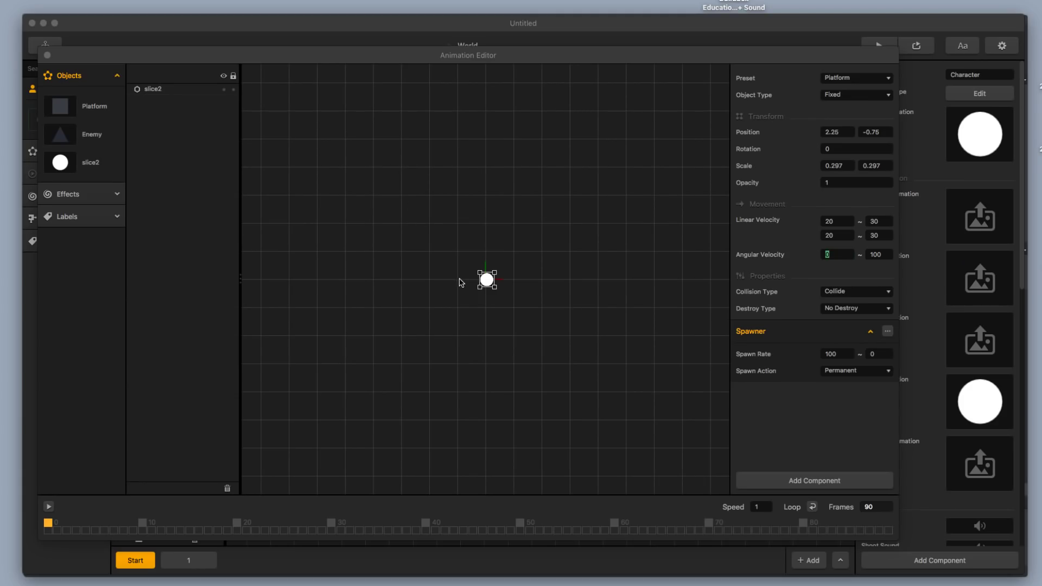
- Move the circle to just below and to the right of the animation's origin
{"action": "left_click", "coordinate": [488, 278]}
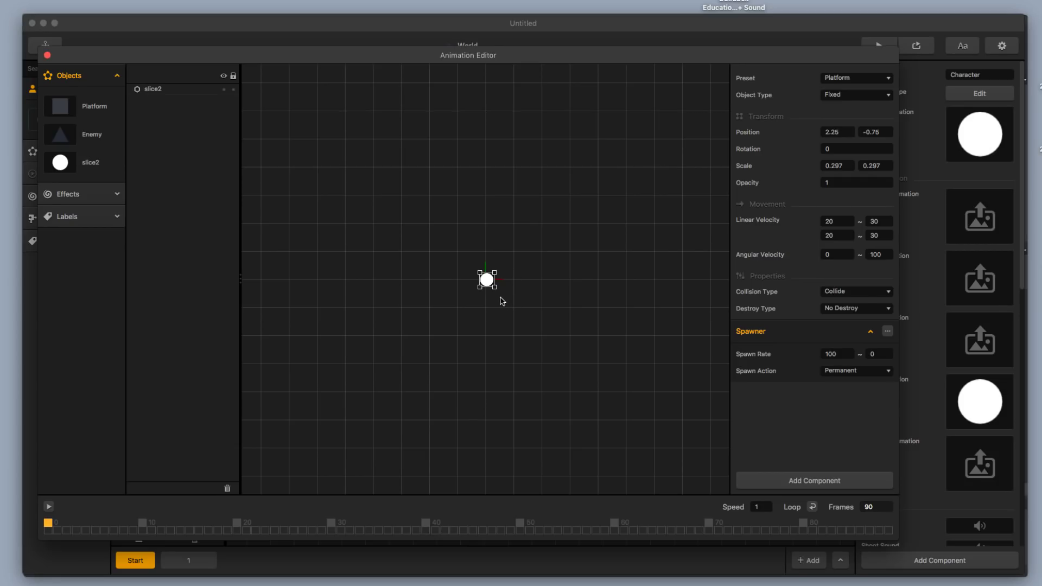
{"action": "mouse_move", "coordinate": [488, 282]}
{"action": "left_mouse_down"}
{"action": "mouse_move", "coordinate": [488, 295]}
{"action": "mouse_move", "coordinate": [486, 277]}
{"action": "left_mouse_up"}
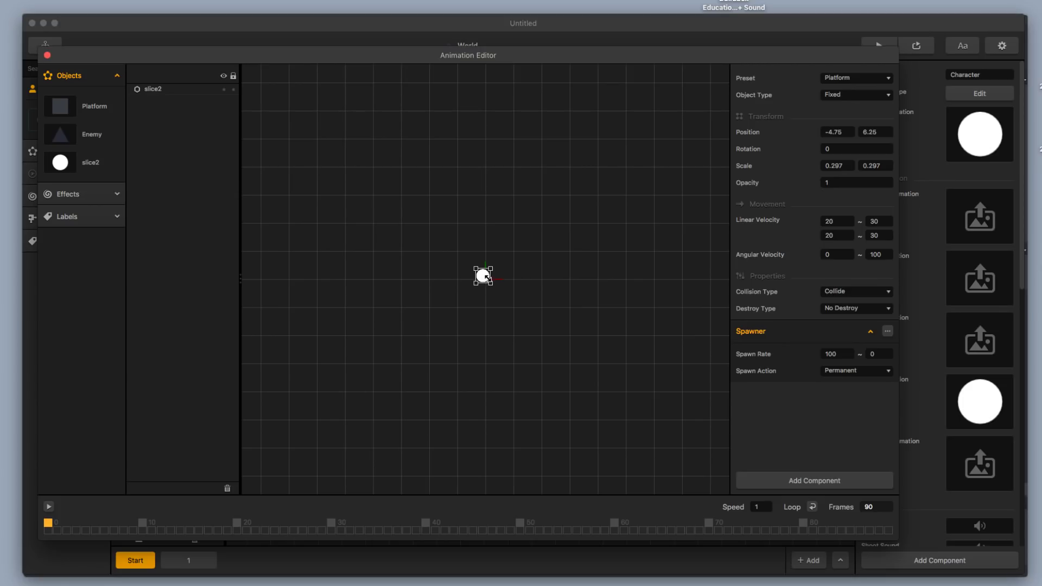
{"action": "left_click_drag", "start_coordinate": [479, 276], "coordinate": [506, 287]}
{"action": "left_click", "coordinate": [503, 289]}
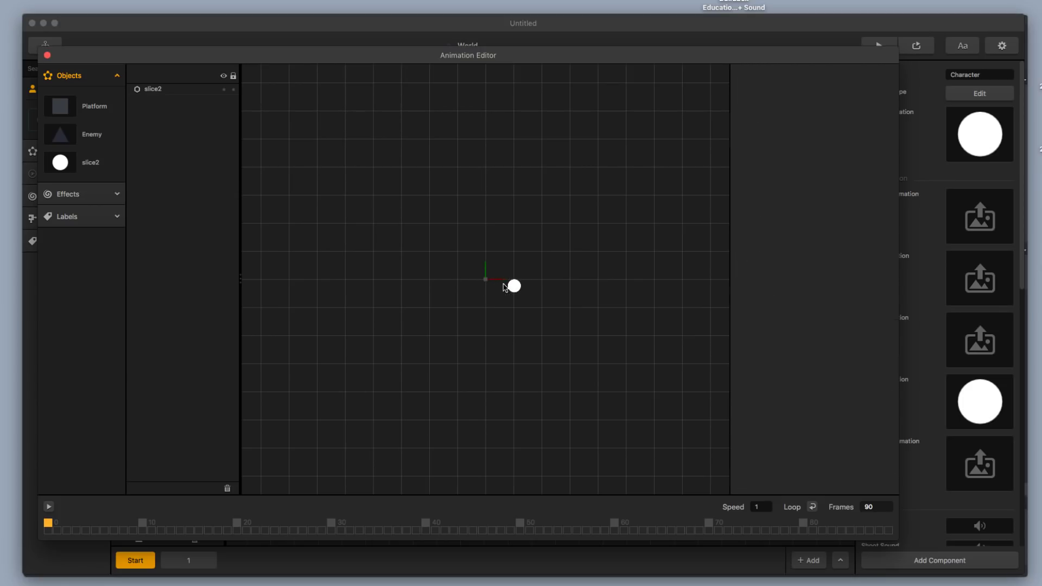
- Duplicate the circle edge to edge around the origin to form a hollow three-by-three square of eight circles
{"action": "left_click", "coordinate": [173, 91]}
{"action": "key", "text": "super+Up"}
{"action": "key", "text": "super+Up"}
{"action": "key", "text": "super+Left"}
{"action": "key", "text": "super+Left"}
{"action": "key", "text": "super+Down"}
{"action": "key", "text": "super+Down"}
{"action": "key", "text": "super+Right"}
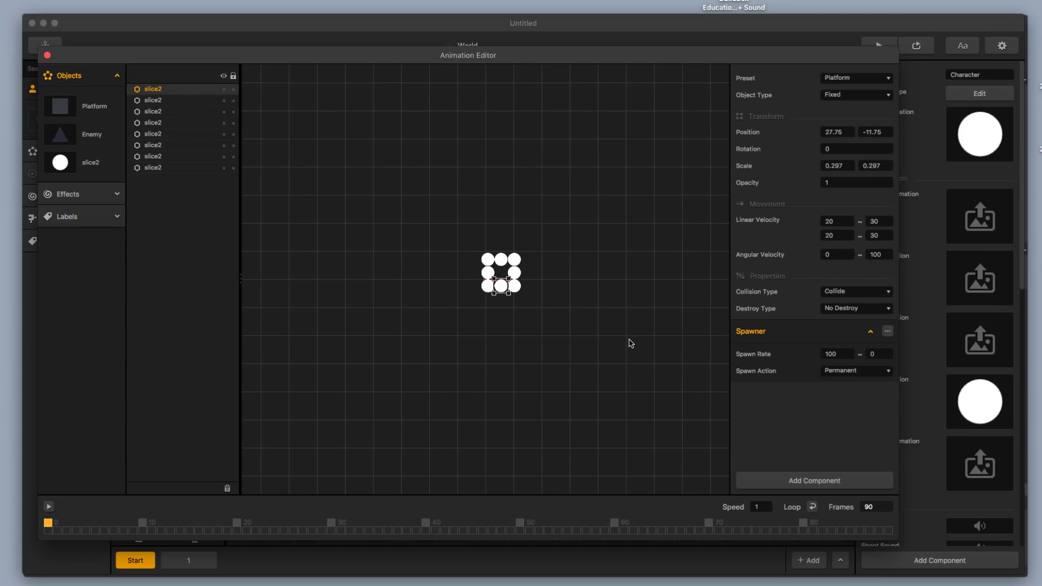
- Fill the square's centre with a duplicate circle and add a fourth column, making a four-by-three grid of circles
{"action": "key", "text": "super+Up"}
{"action": "left_click", "coordinate": [487, 277]}
{"action": "key", "text": "super+Left"}
{"action": "key", "text": "super+Up"}
{"action": "left_click", "coordinate": [475, 276]}
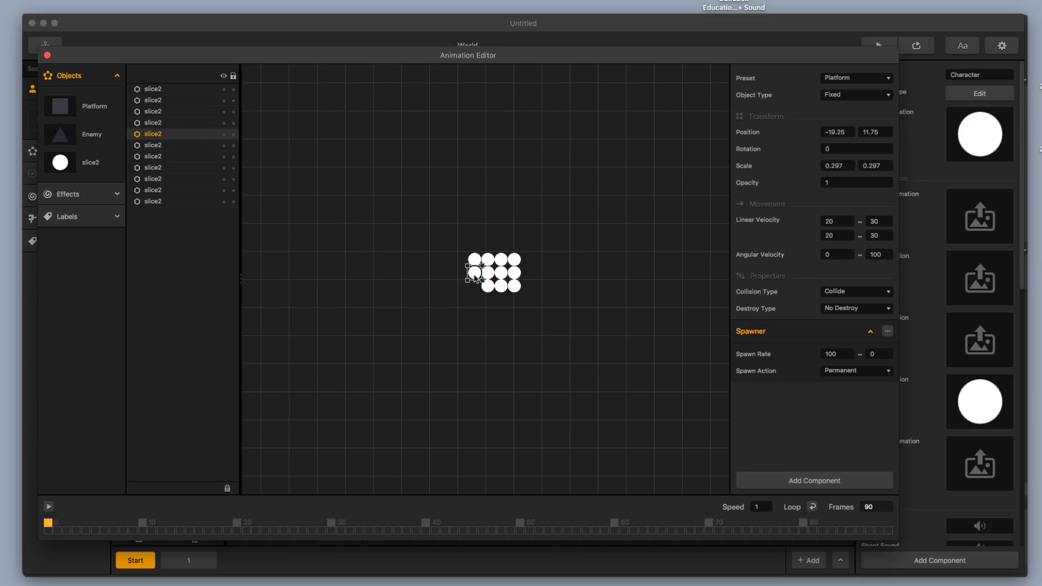
{"action": "key", "text": "super+Down"}
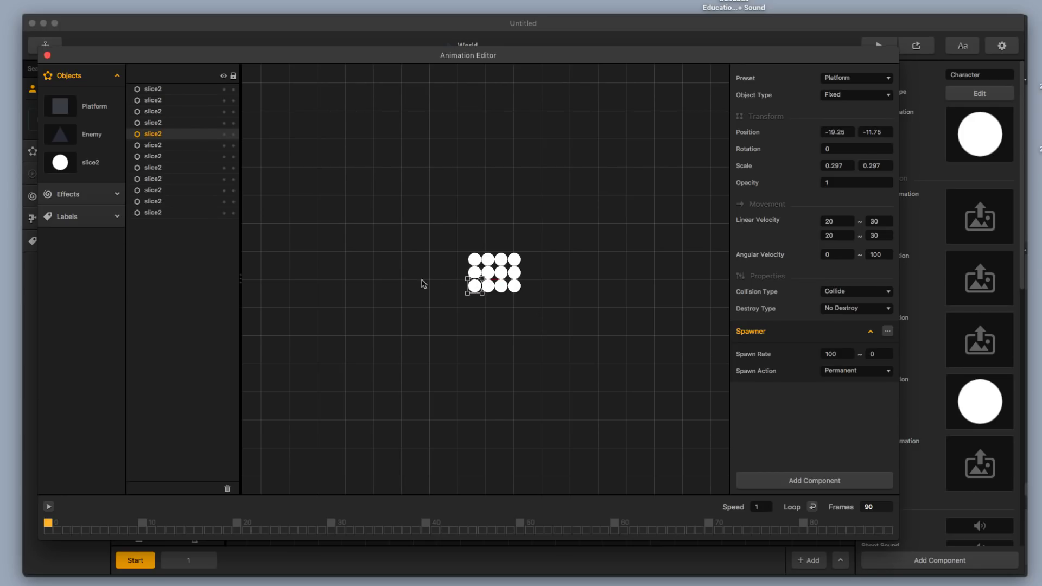
- Try a full-size slice2 circle over the grid and delete it
{"action": "left_click_drag", "start_coordinate": [60, 162], "coordinate": [499, 281]}
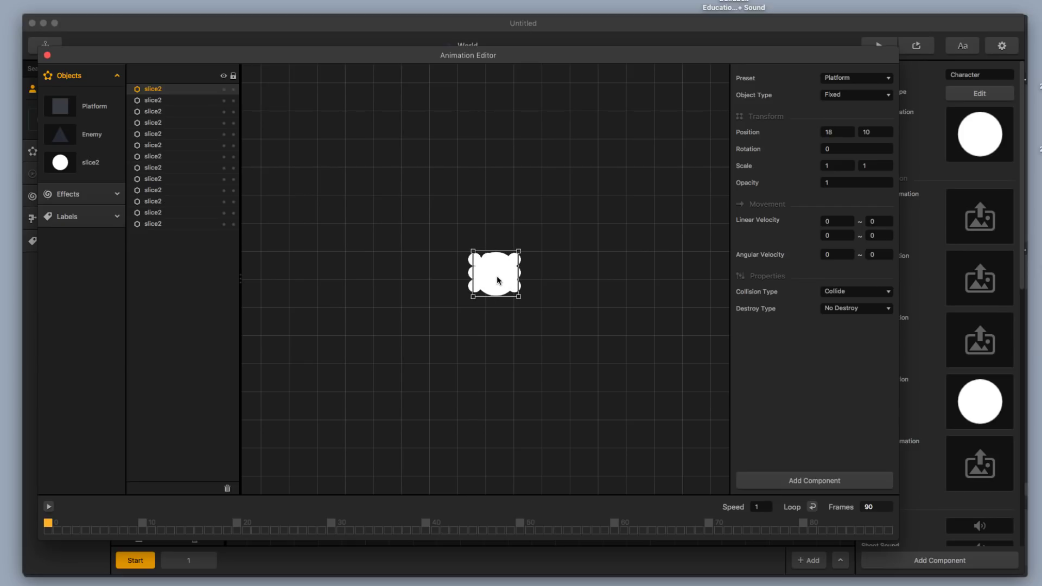
{"action": "key", "text": "Delete"}
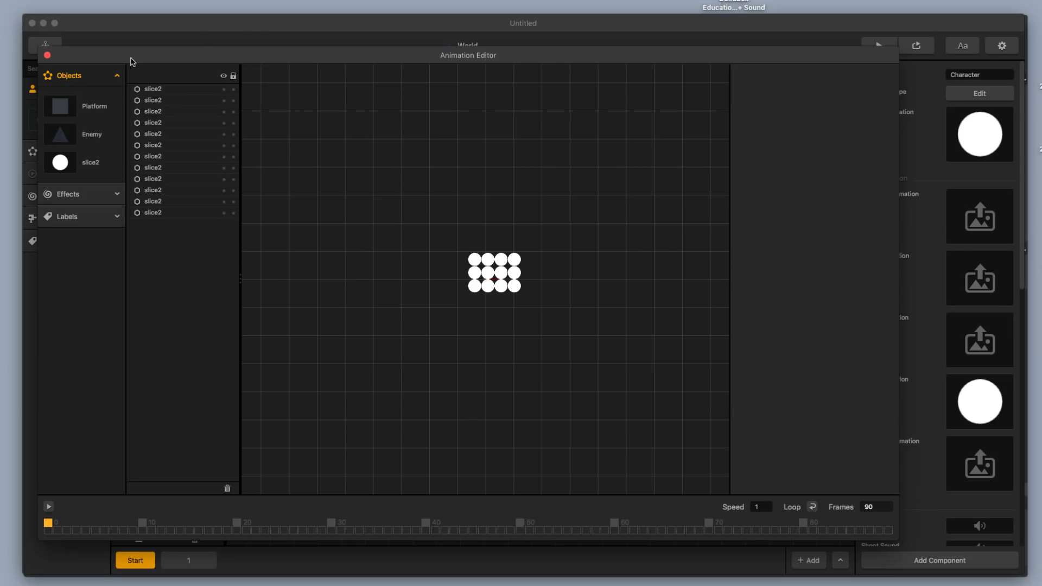
- Close the animation editor and save the project to the Desktop as Jetpack
{"action": "left_click", "coordinate": [47, 56]}
{"action": "key", "text": "super+s"}
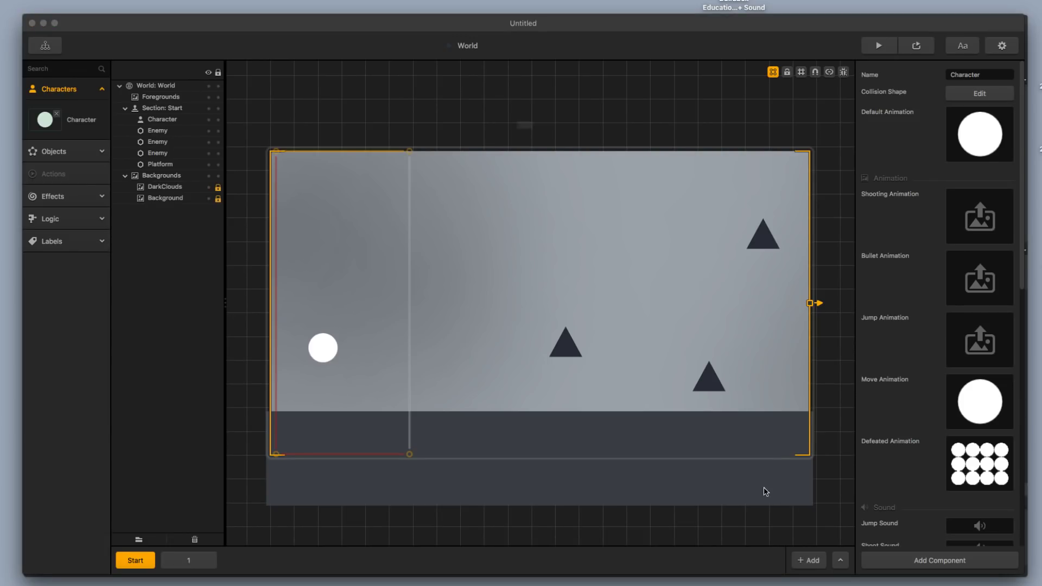
{"action": "type", "text": "Jetpack"}
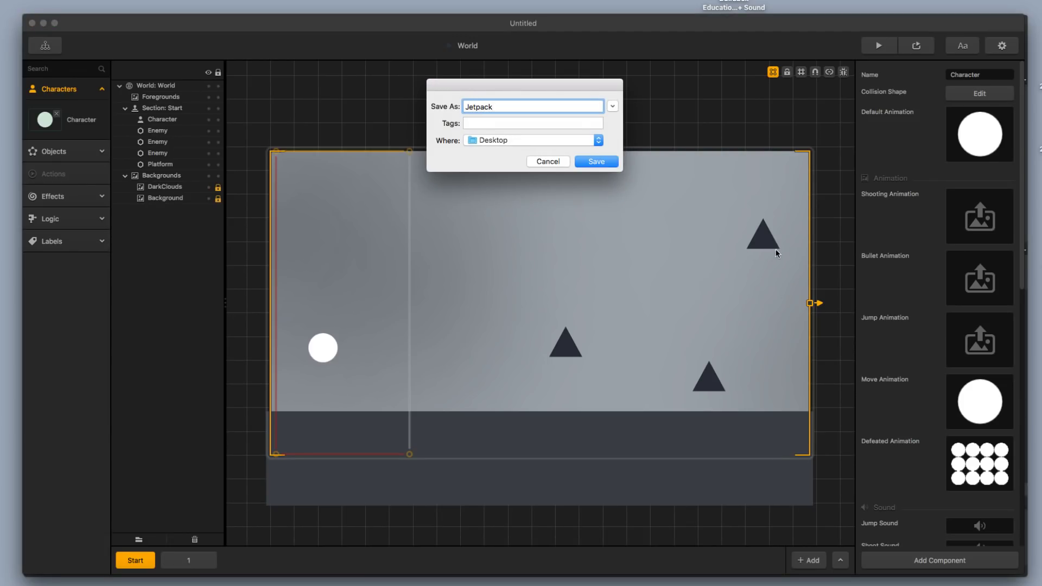
{"action": "left_click", "coordinate": [597, 161]}
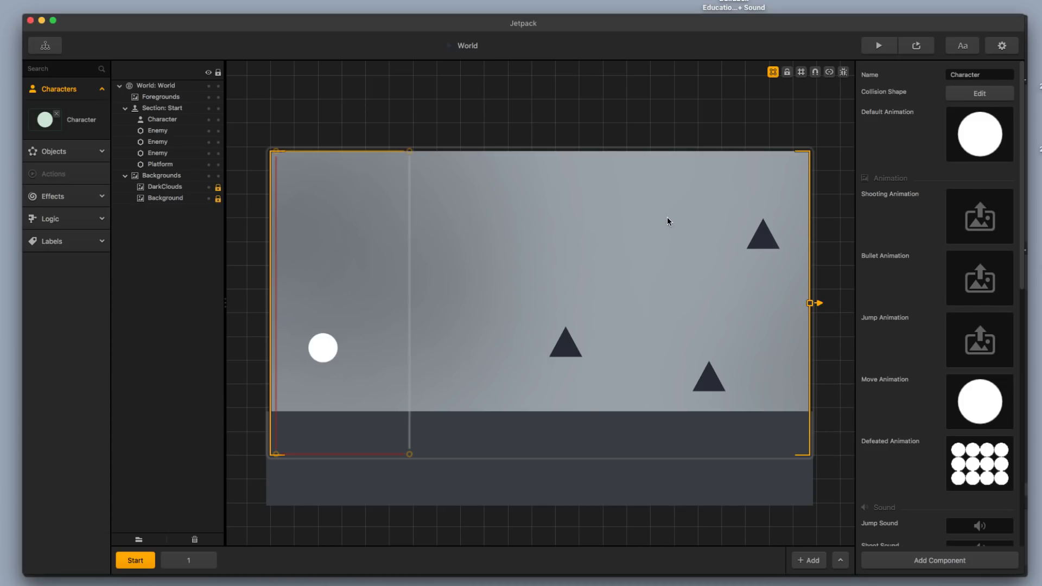
- Preview the game to check the defeated animation, playing one round and restarting after game over
{"action": "left_click", "coordinate": [870, 49]}
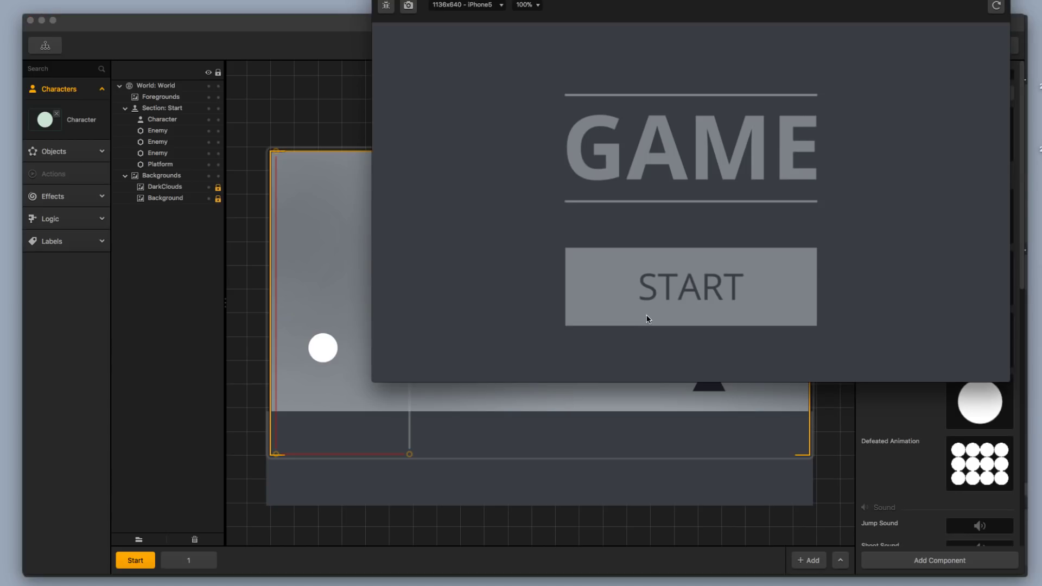
{"action": "left_click_drag", "start_coordinate": [737, 3], "coordinate": [567, 104]}
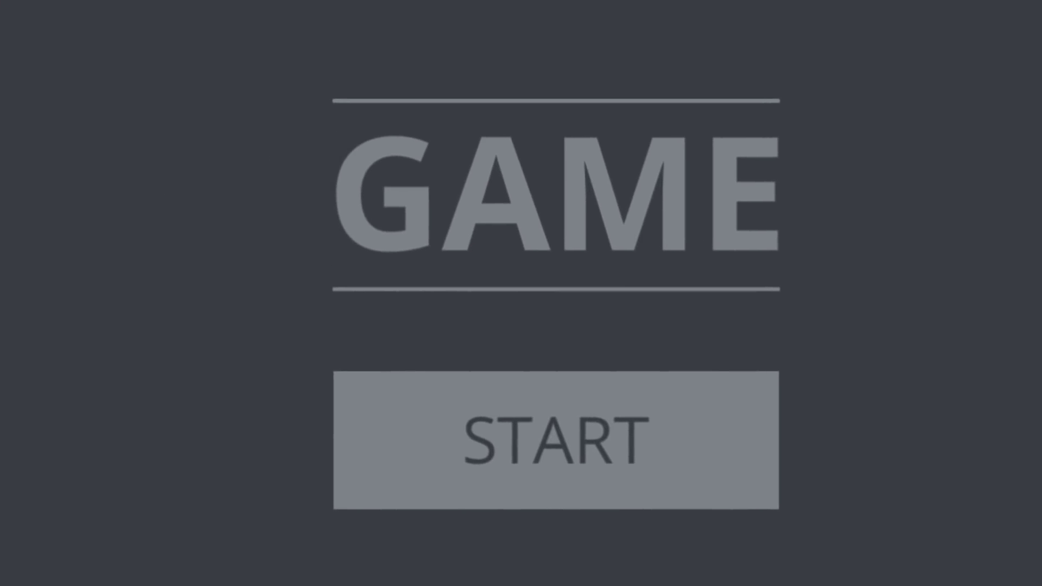
{"action": "left_click", "coordinate": [432, 453]}
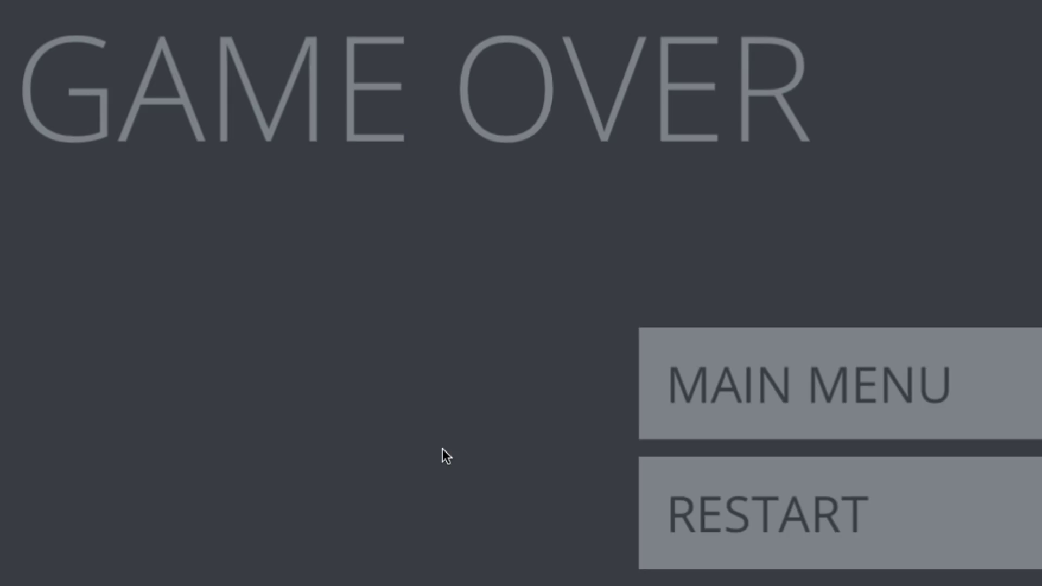
{"action": "left_click", "coordinate": [812, 518]}
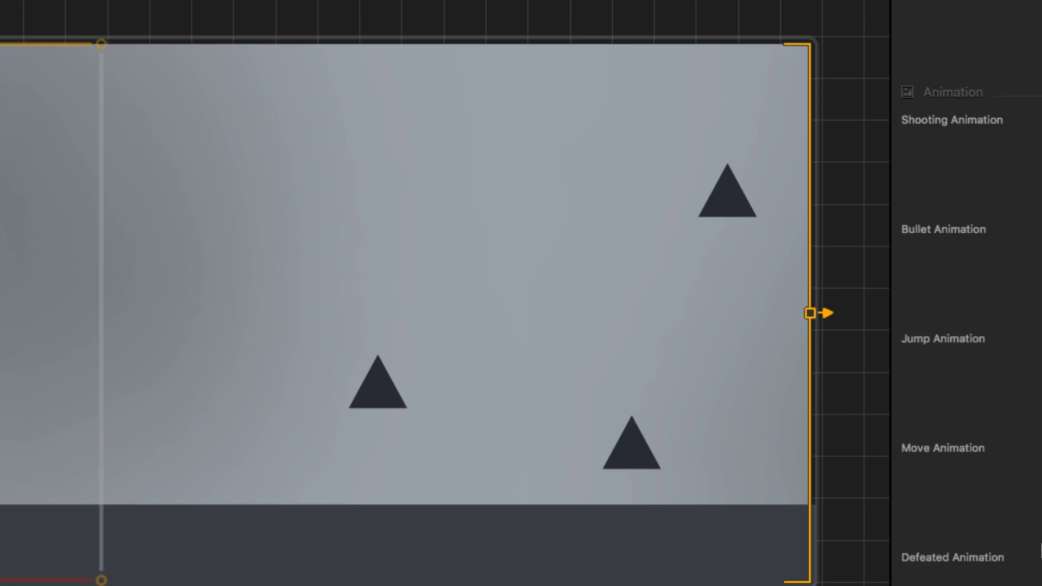
- Set the defeated animation's frame count to 200, close the animation editor and save the project
{"action": "scroll", "coordinate": [967, 293], "scroll_direction": "down", "scroll_amount": 5}
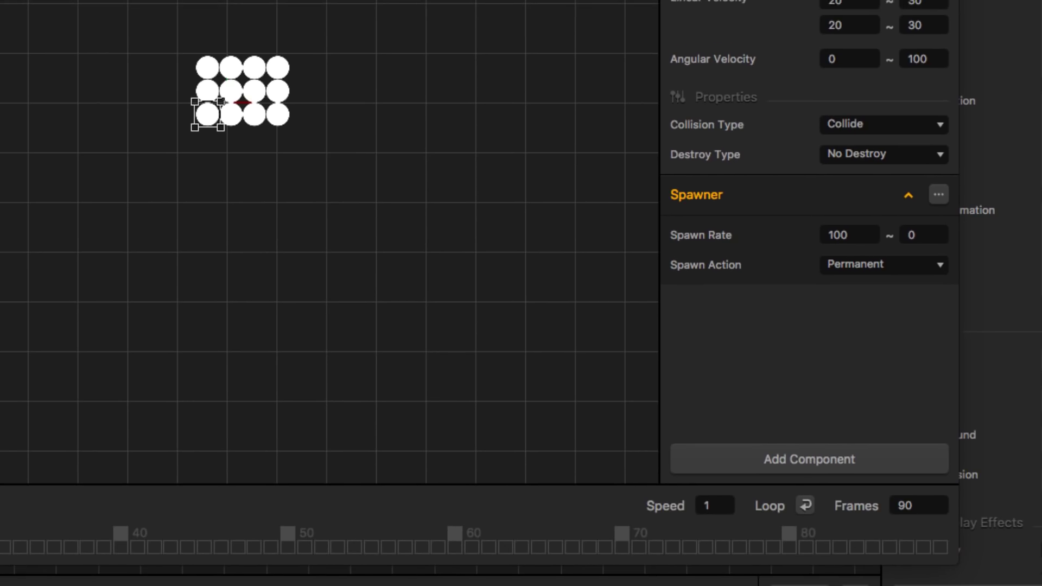
{"action": "left_click", "coordinate": [918, 499]}
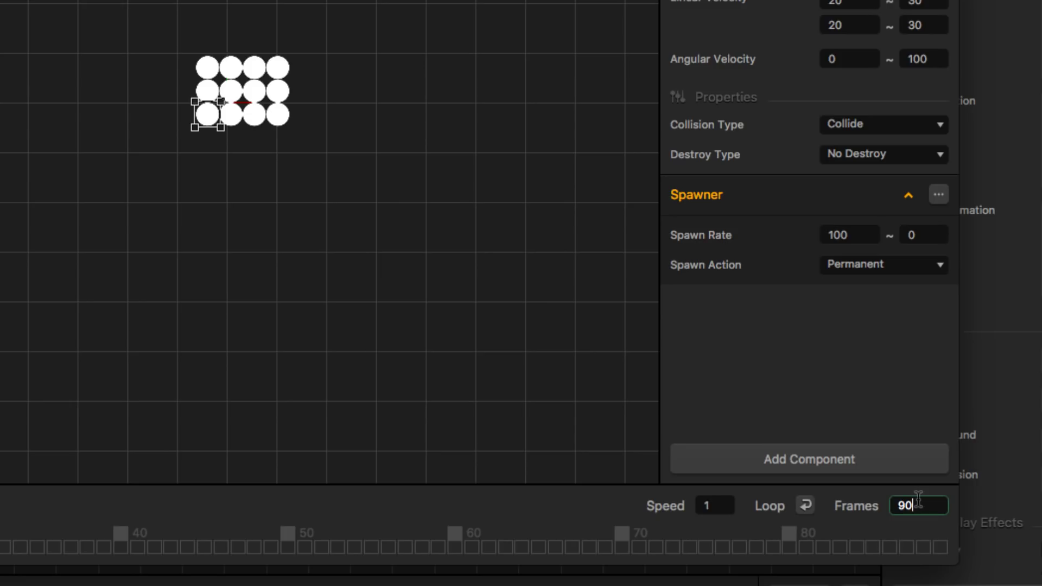
{"action": "key", "text": "BackSpace"}
{"action": "key", "text": "BackSpace"}
{"action": "type", "text": "200"}
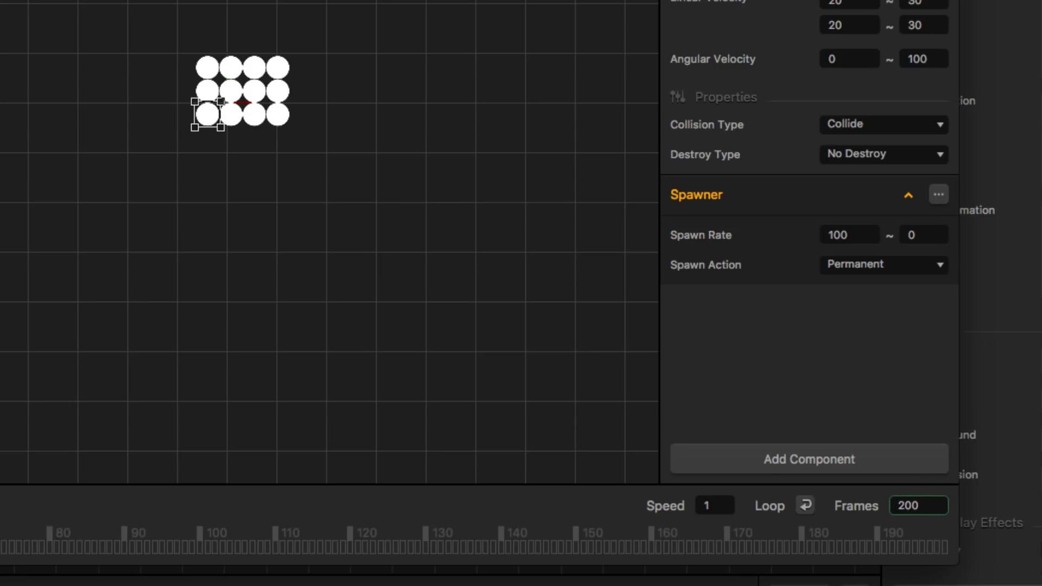
{"action": "left_click", "coordinate": [702, 276]}
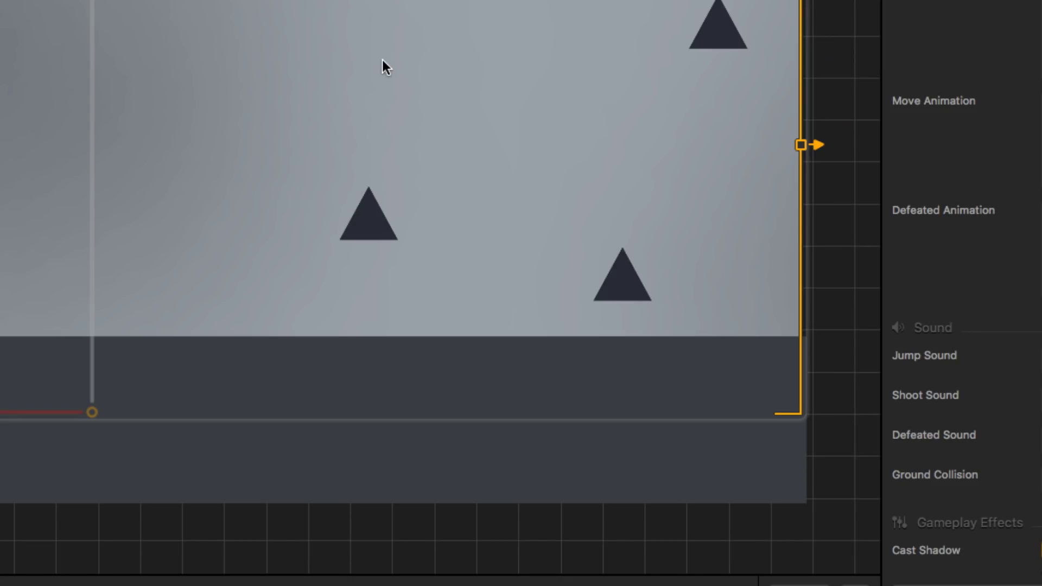
{"action": "key", "text": "super+s"}
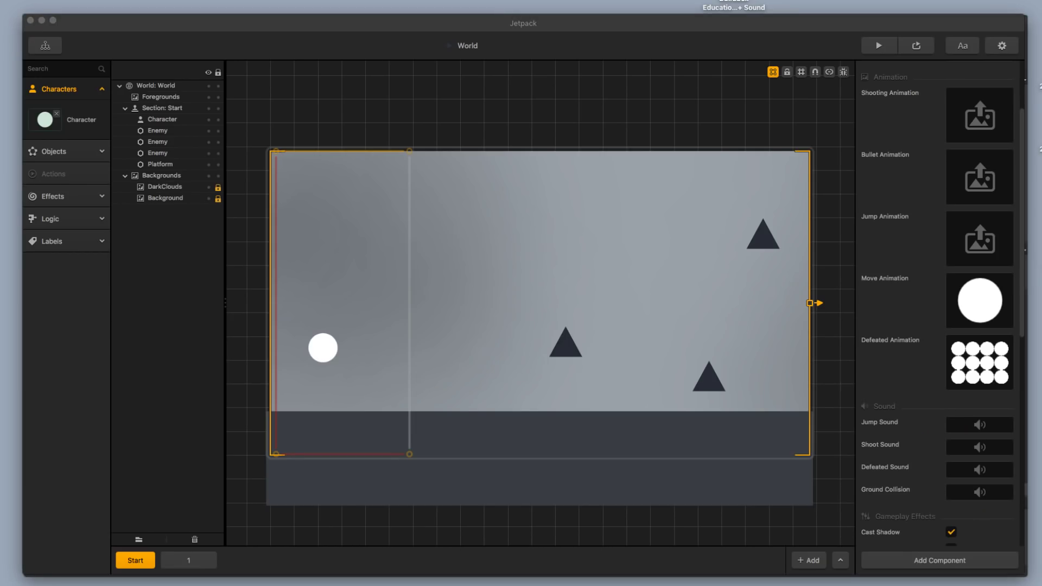
- Preview the game with the 200-frame defeated animation, playing one round until game over
{"action": "left_click", "coordinate": [879, 45]}
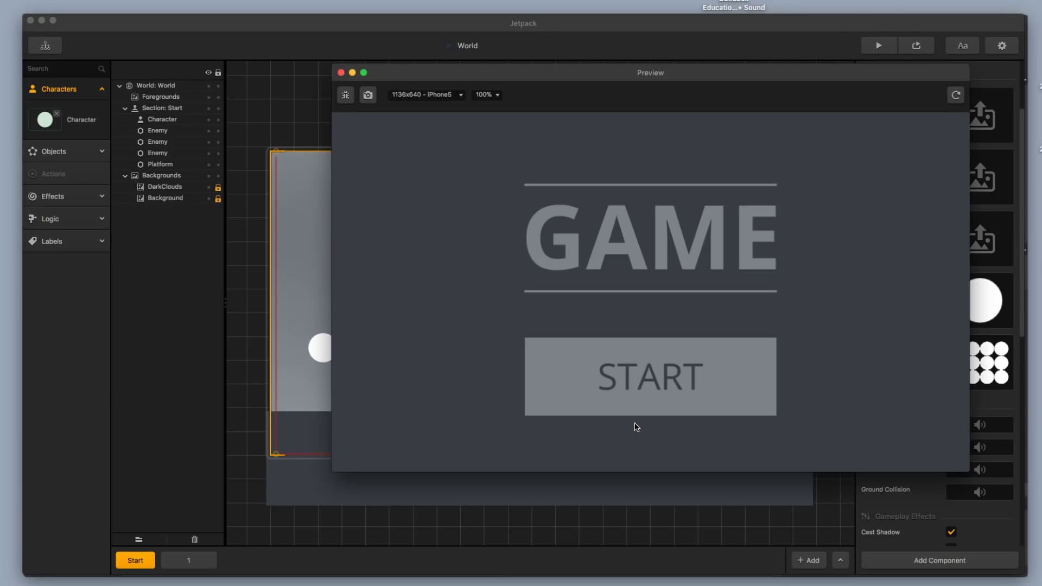
{"action": "left_click", "coordinate": [647, 374]}
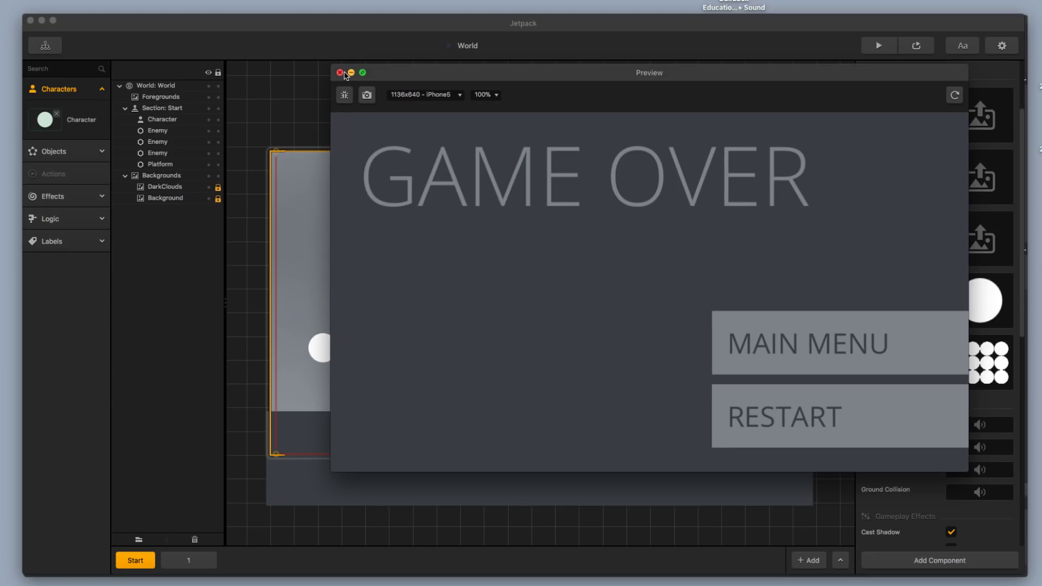
{"action": "left_click", "coordinate": [340, 72]}
- Set the character's Game Over Delay to 5 in the Game Over Effects
{"action": "scroll", "coordinate": [914, 468], "scroll_direction": "down", "scroll_amount": 5}
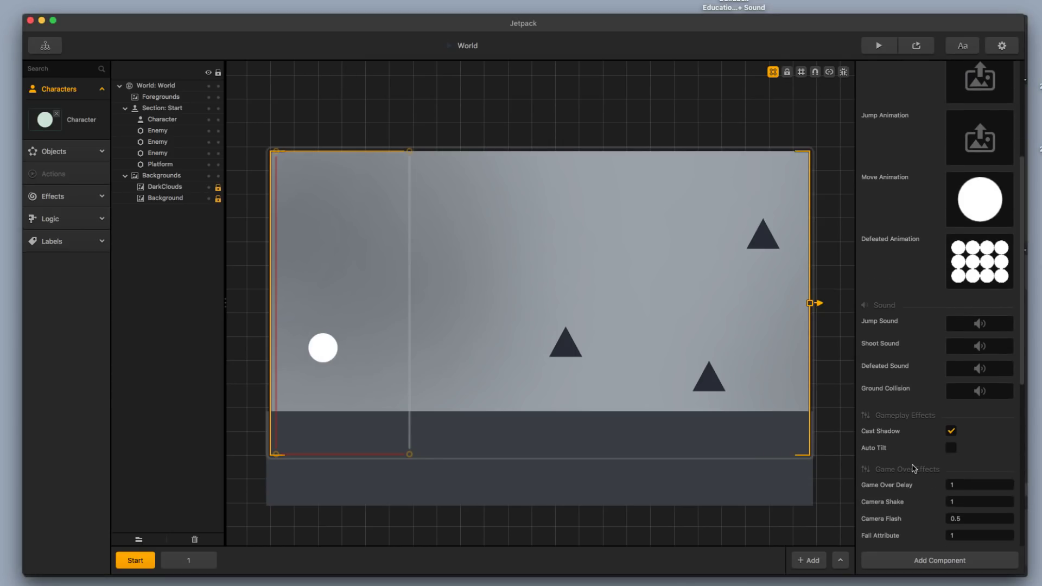
{"action": "left_click", "coordinate": [965, 418]}
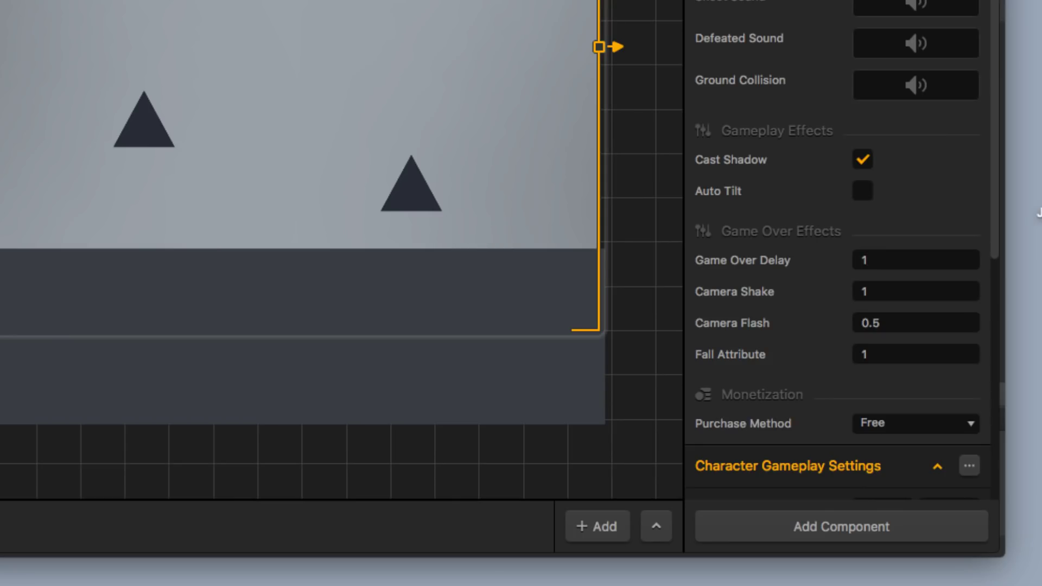
{"action": "left_click", "coordinate": [886, 262]}
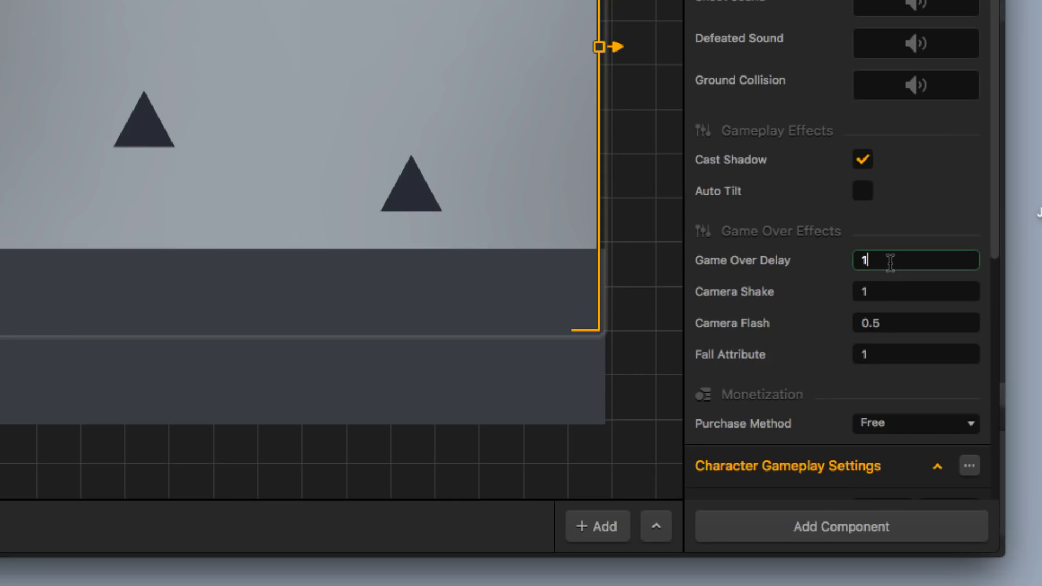
{"action": "key", "text": "BackSpace"}
{"action": "type", "text": "5"}
{"action": "key", "text": "Tab"}
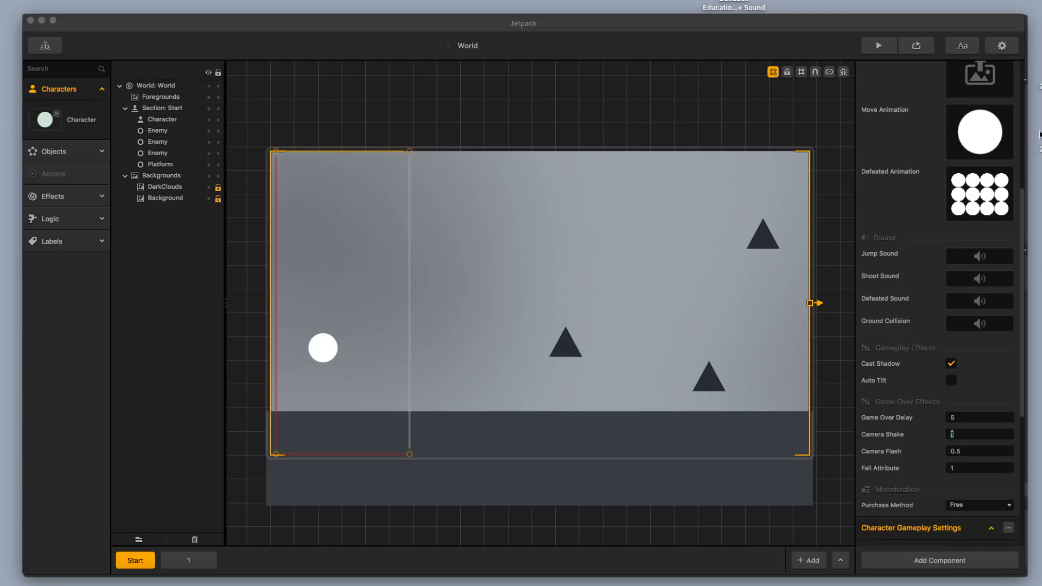
- Play a preview round to check the longer game over delay, and close the preview
{"action": "left_click", "coordinate": [888, 46]}
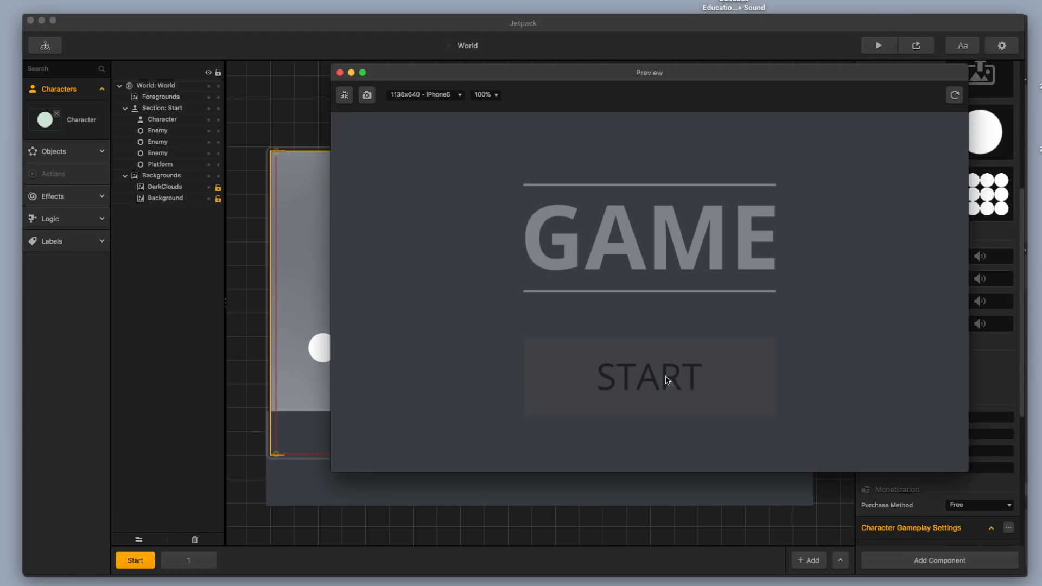
{"action": "left_click", "coordinate": [667, 376]}
{"action": "left_click", "coordinate": [668, 374]}
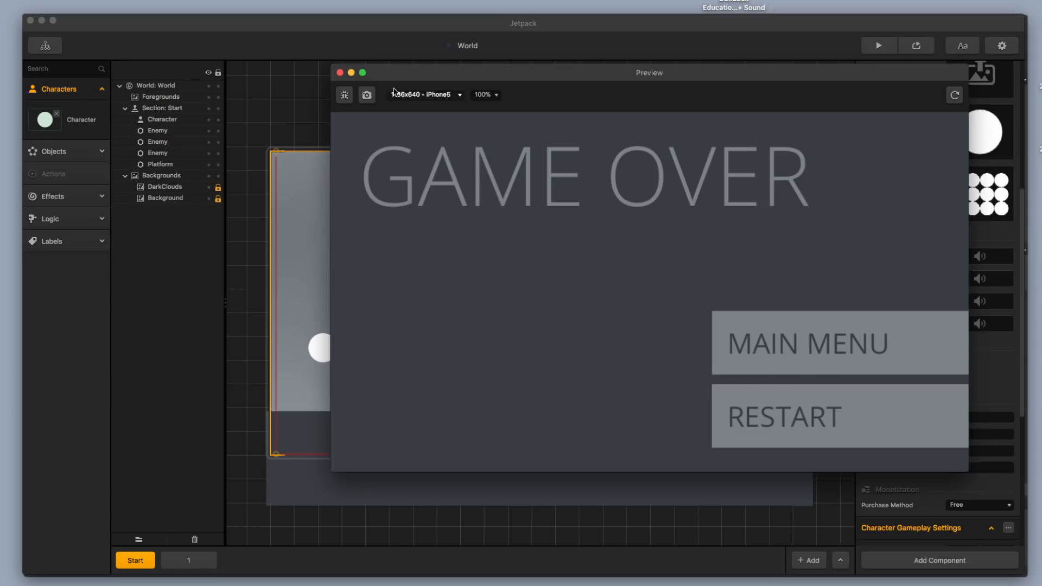
{"action": "left_click", "coordinate": [340, 73]}
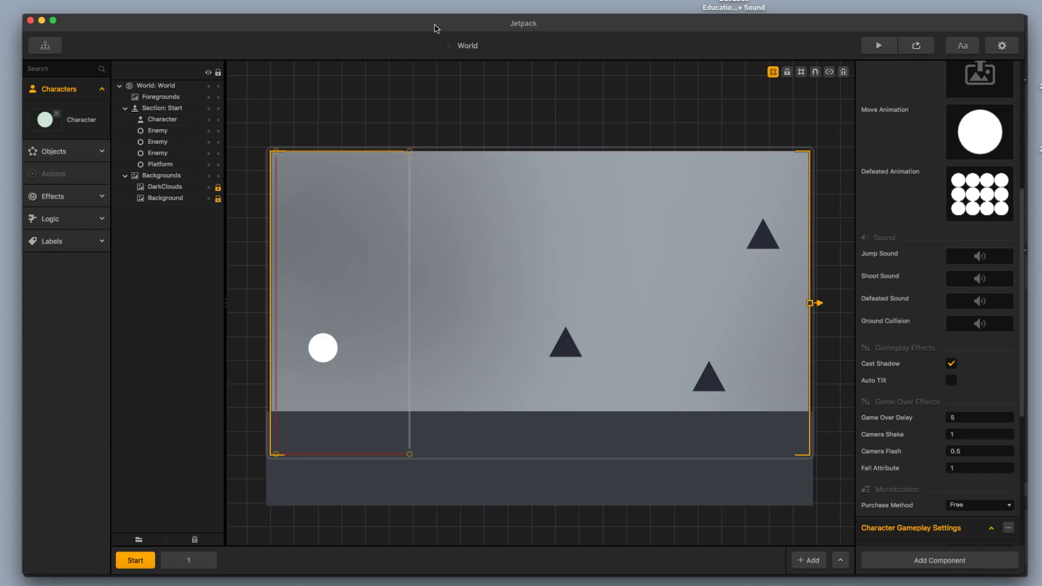
- Open the education art folder from the desktop in Finder and expand Explode Small and its Buildbox Size subfolder
{"action": "left_click_drag", "start_coordinate": [733, 3], "coordinate": [716, 0]}
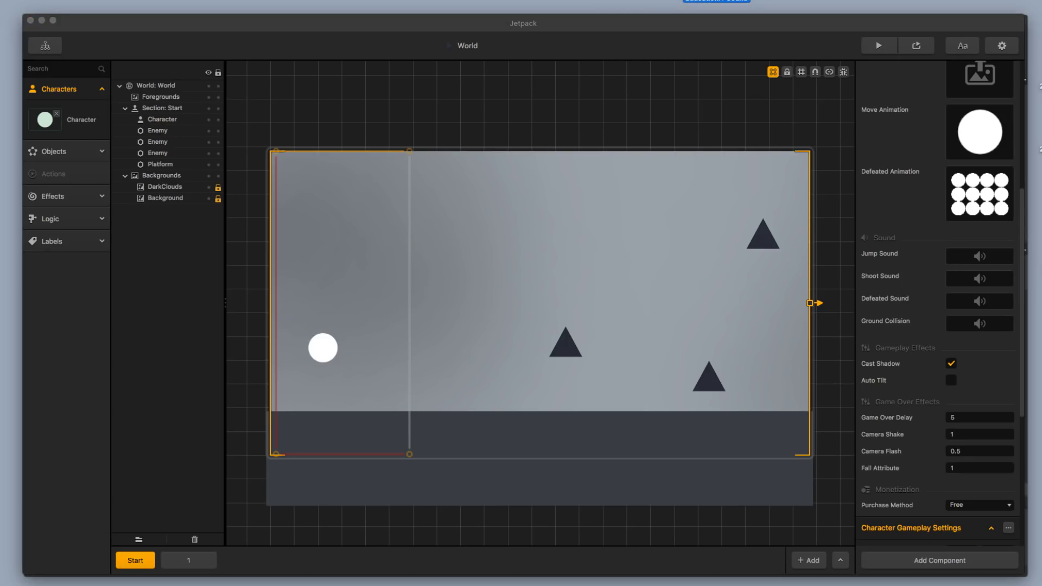
{"action": "double_click", "coordinate": [720, 1]}
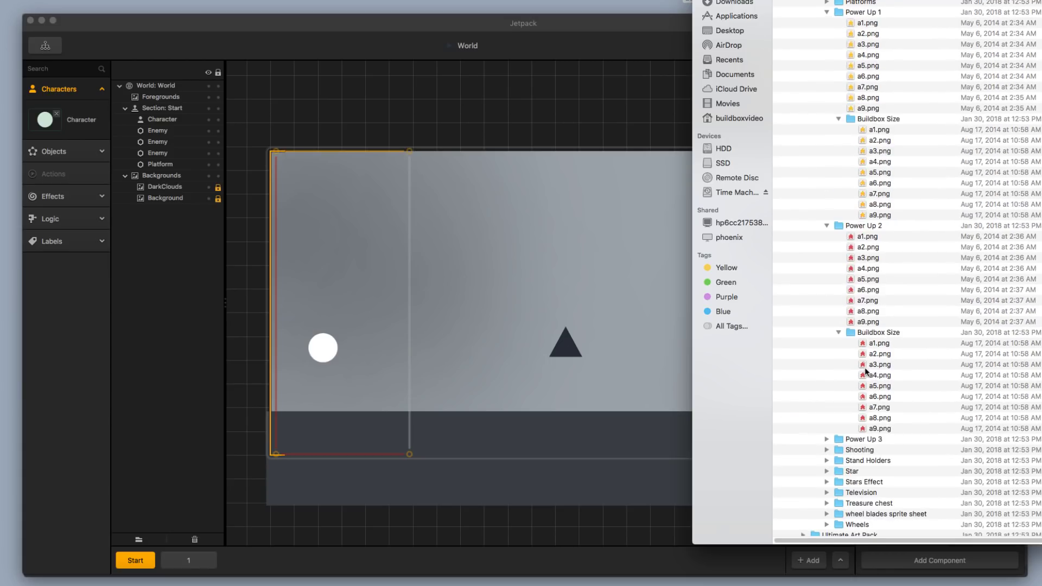
{"action": "scroll", "coordinate": [867, 371], "scroll_direction": "down", "scroll_amount": 5}
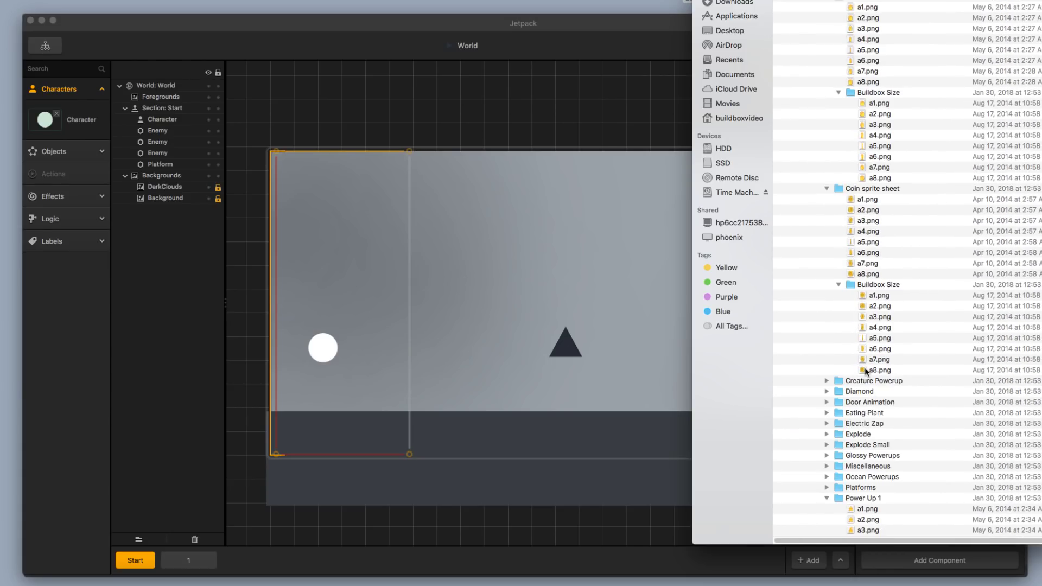
{"action": "scroll", "coordinate": [866, 371], "scroll_direction": "down", "scroll_amount": 1}
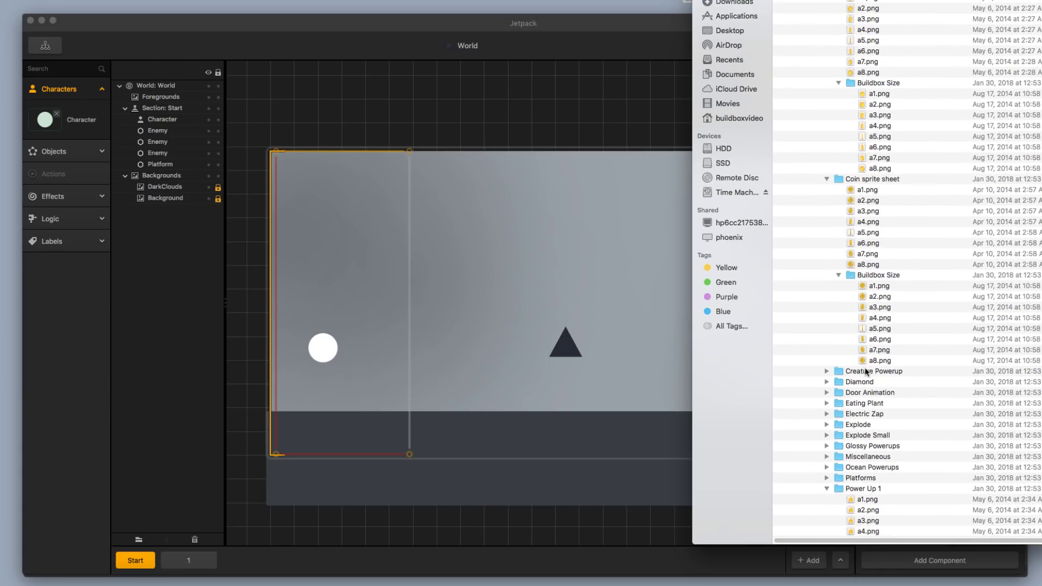
{"action": "left_click", "coordinate": [827, 435]}
{"action": "scroll", "coordinate": [830, 445], "scroll_direction": "down", "scroll_amount": 1}
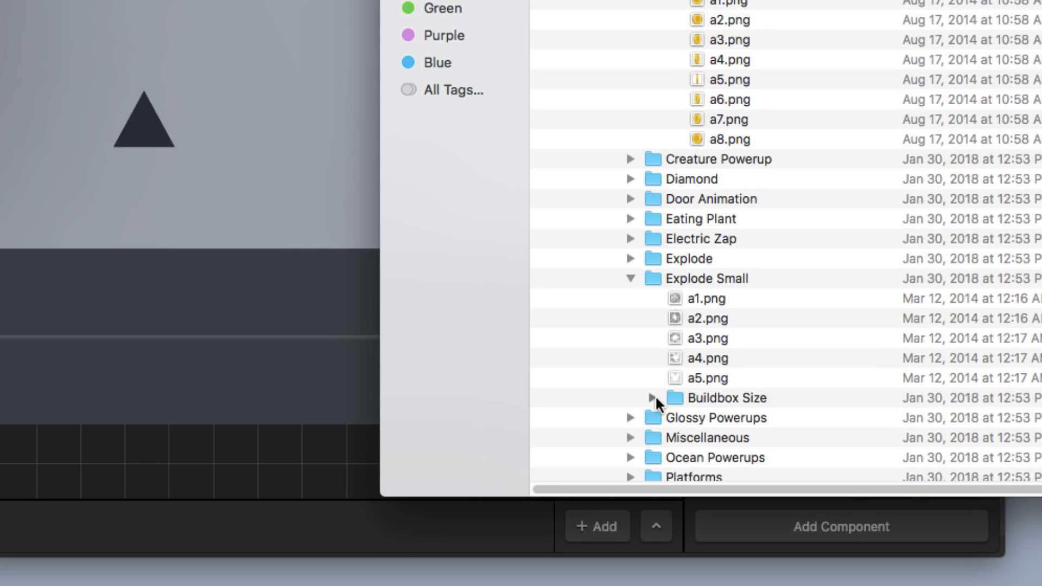
{"action": "left_click", "coordinate": [653, 398]}
- Replace the character's defeated animation with the five images a1.png to a5.png from the Buildbox Size folder
{"action": "scroll", "coordinate": [792, 301], "scroll_direction": "down", "scroll_amount": 5}
{"action": "left_click", "coordinate": [727, 146]}
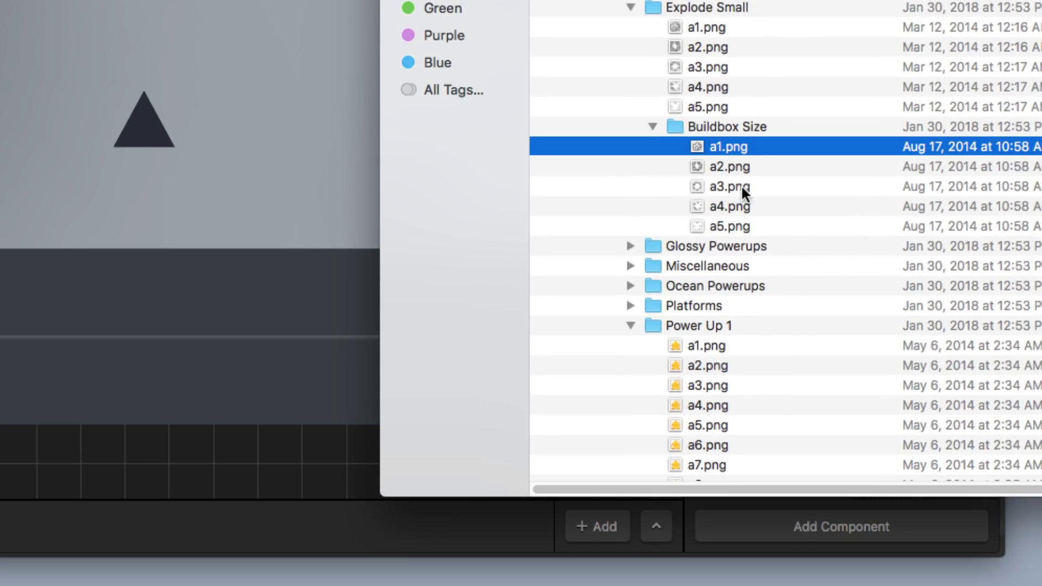
{"action": "left_click", "coordinate": [736, 227], "text": "shift"}
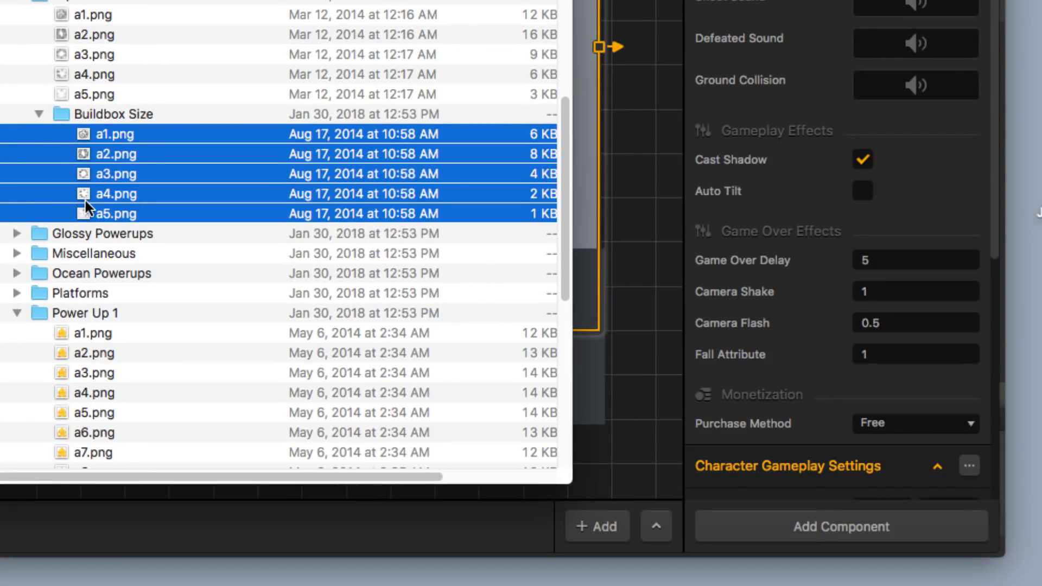
{"action": "left_click_drag", "start_coordinate": [96, 211], "coordinate": [706, 0]}
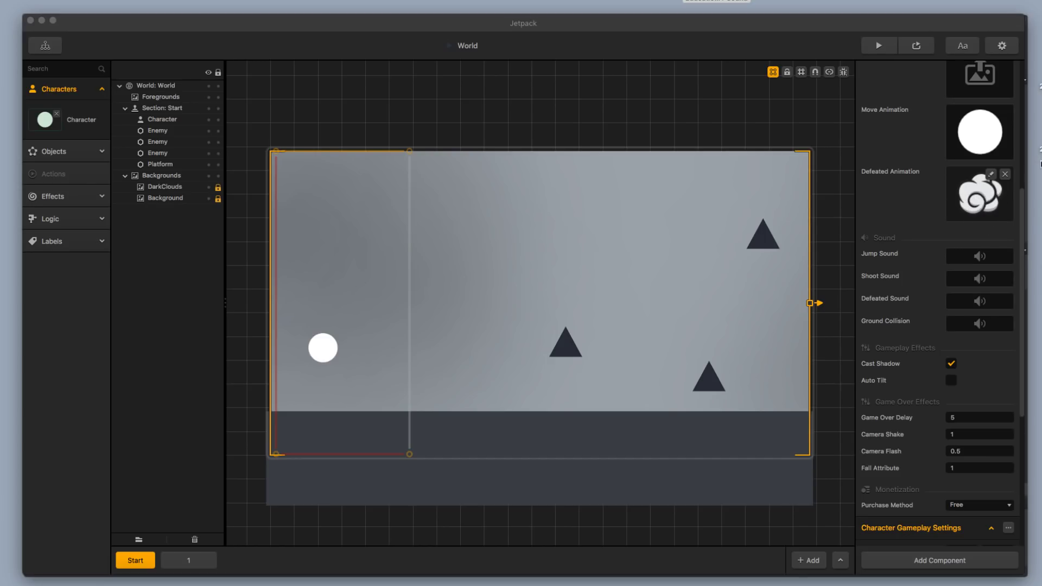
- Open the smoke defeated animation in the animation editor and play it back
{"action": "left_click", "coordinate": [879, 48]}
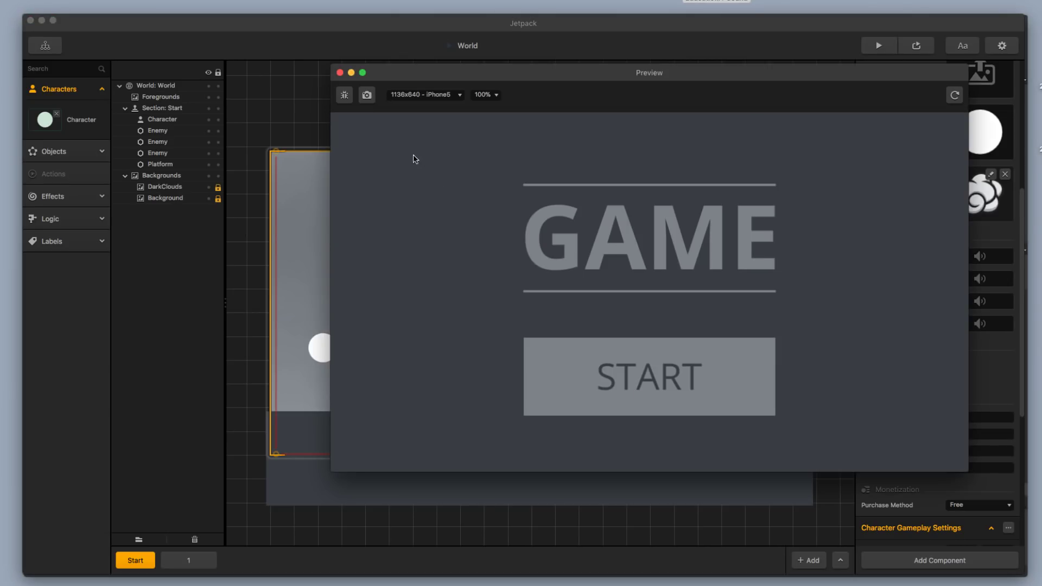
{"action": "left_click", "coordinate": [340, 72]}
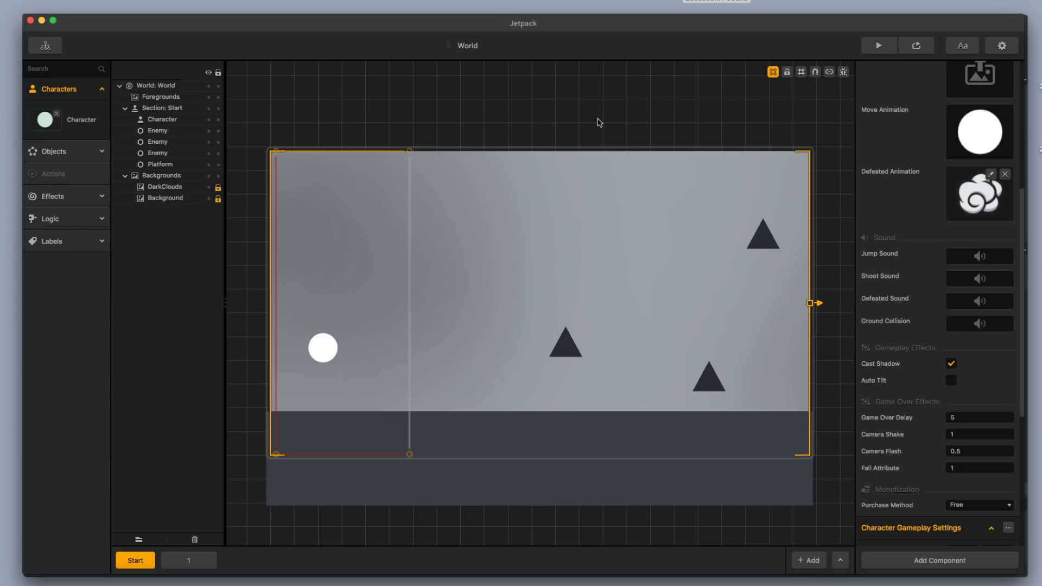
{"action": "left_click", "coordinate": [991, 175]}
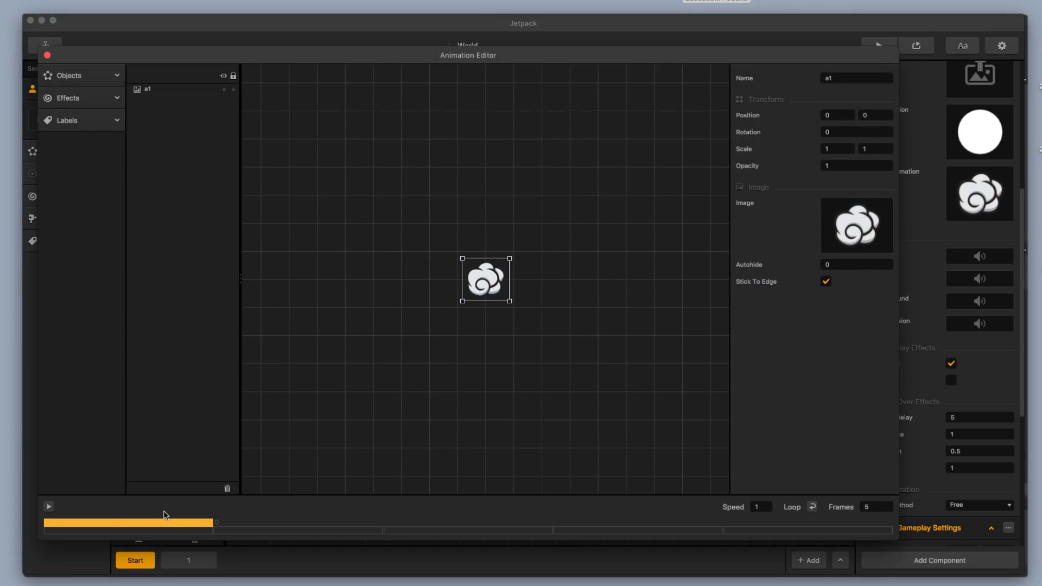
{"action": "left_click", "coordinate": [48, 506]}
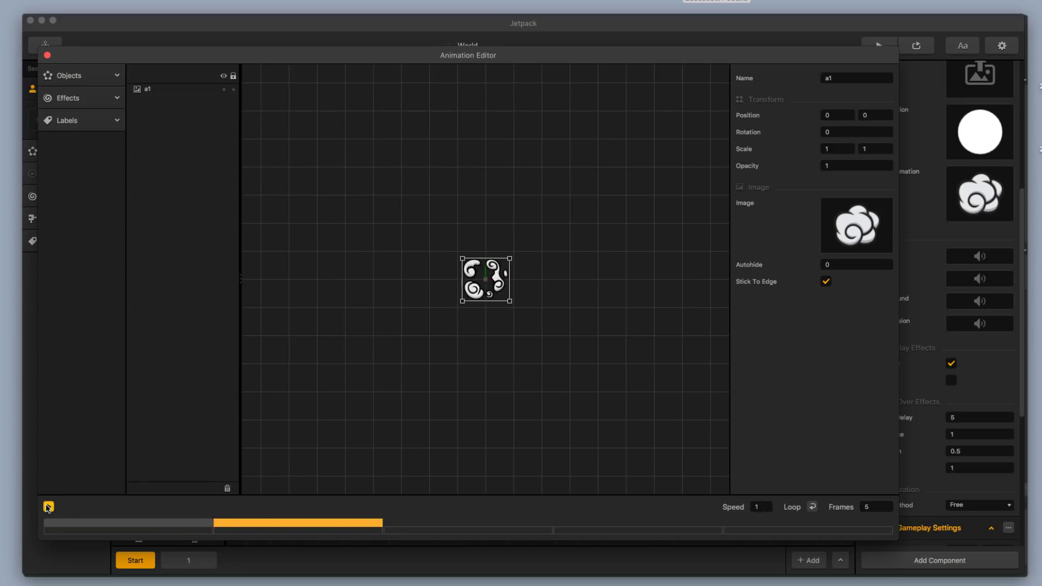
{"action": "left_click", "coordinate": [48, 507]}
- Set the smoke animation's speed to 0.5, play it back and close the animation editor
{"action": "left_click", "coordinate": [764, 505]}
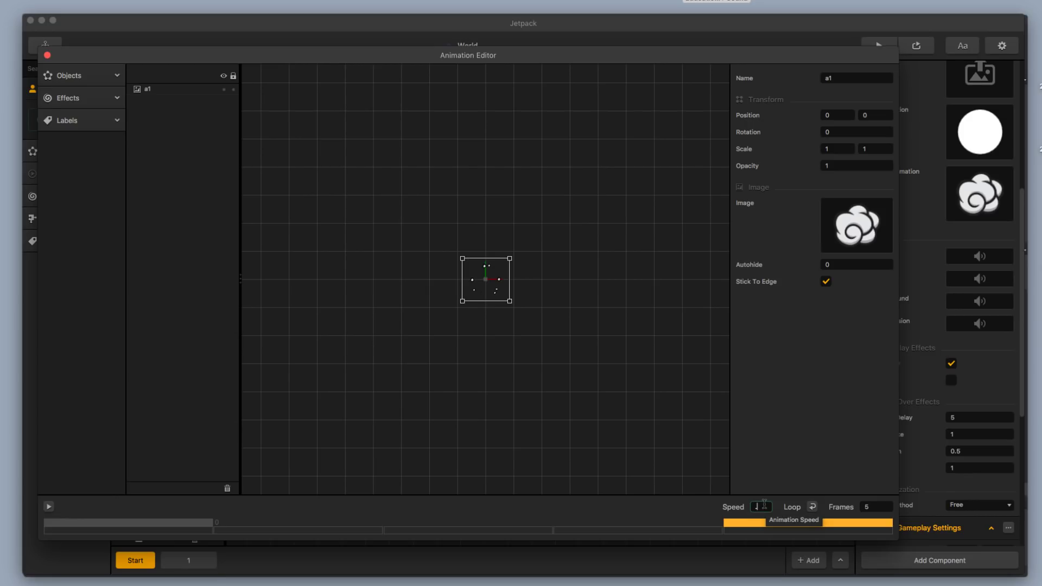
{"action": "key", "text": "Return"}
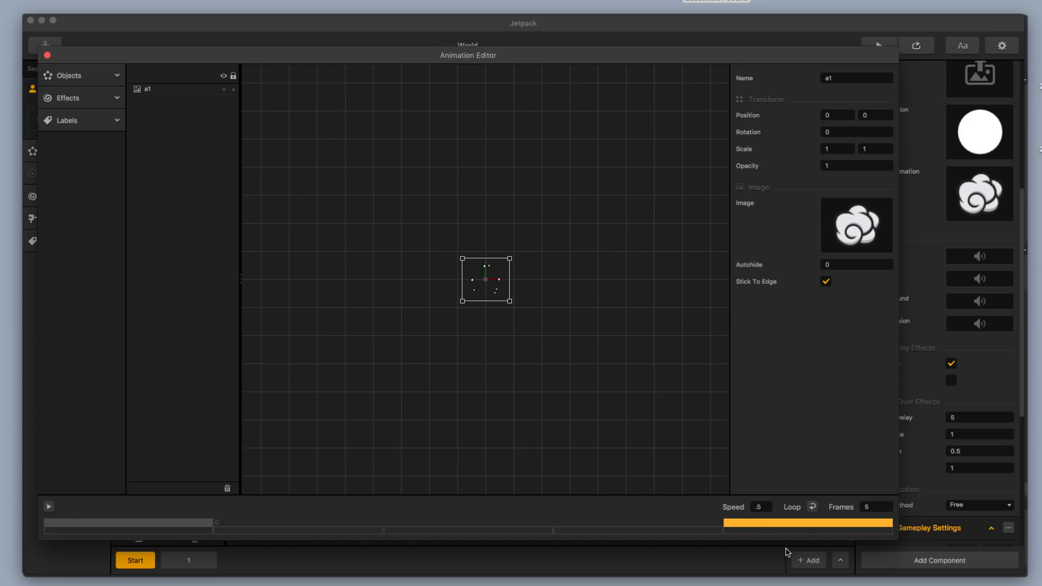
{"action": "left_click", "coordinate": [48, 506]}
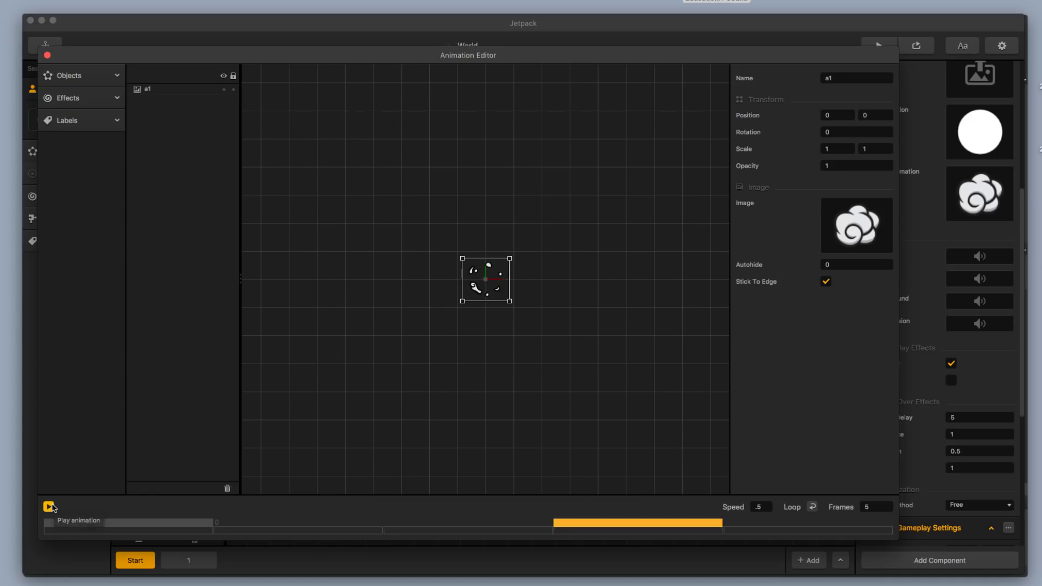
{"action": "left_click", "coordinate": [48, 55]}
- Preview the game and play a round to check the slowed smoke animation on defeat
{"action": "left_click", "coordinate": [876, 49]}
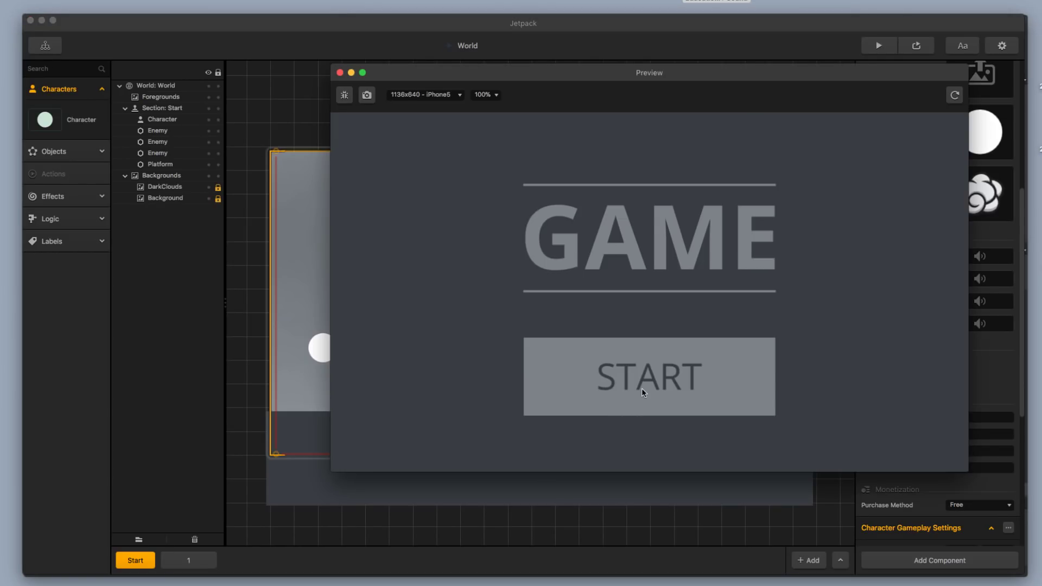
{"action": "left_click", "coordinate": [643, 389]}
{"action": "left_click", "coordinate": [646, 396]}
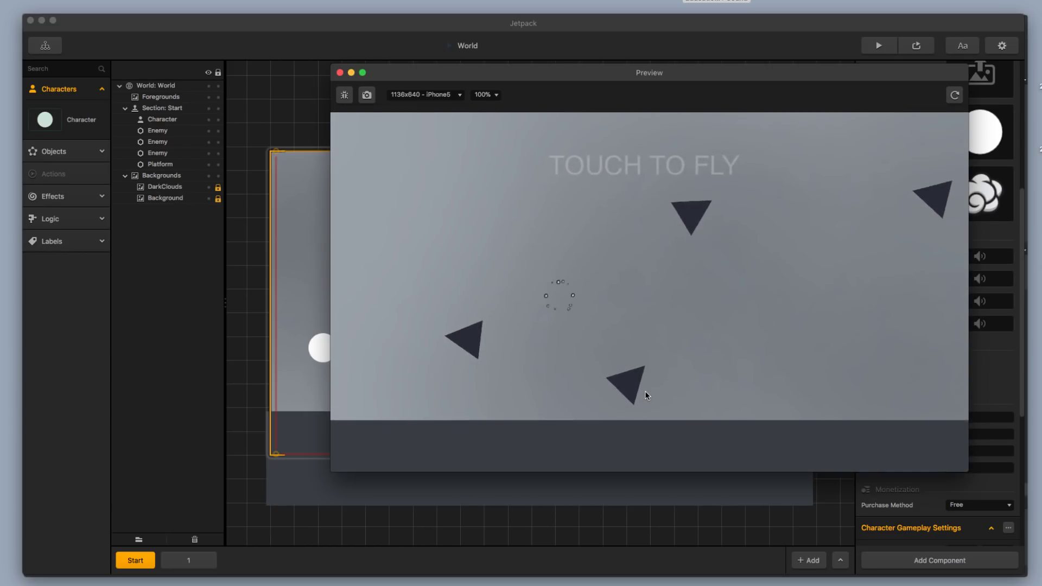
{"action": "left_click", "coordinate": [340, 73]}
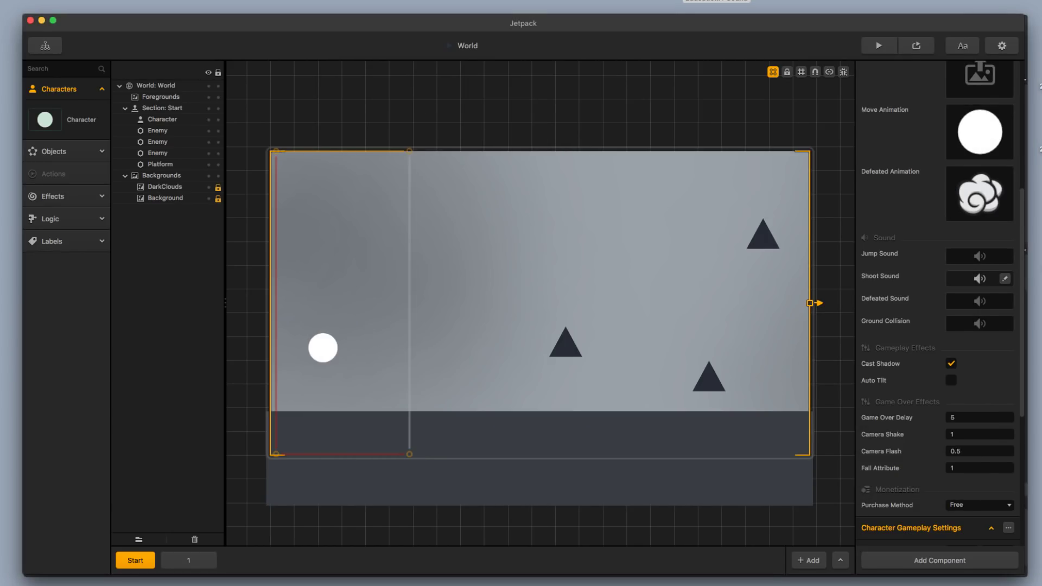
- Set the defeated smoke animation's frame count to 10 and play it back in the animation editor
{"action": "left_click", "coordinate": [989, 197]}
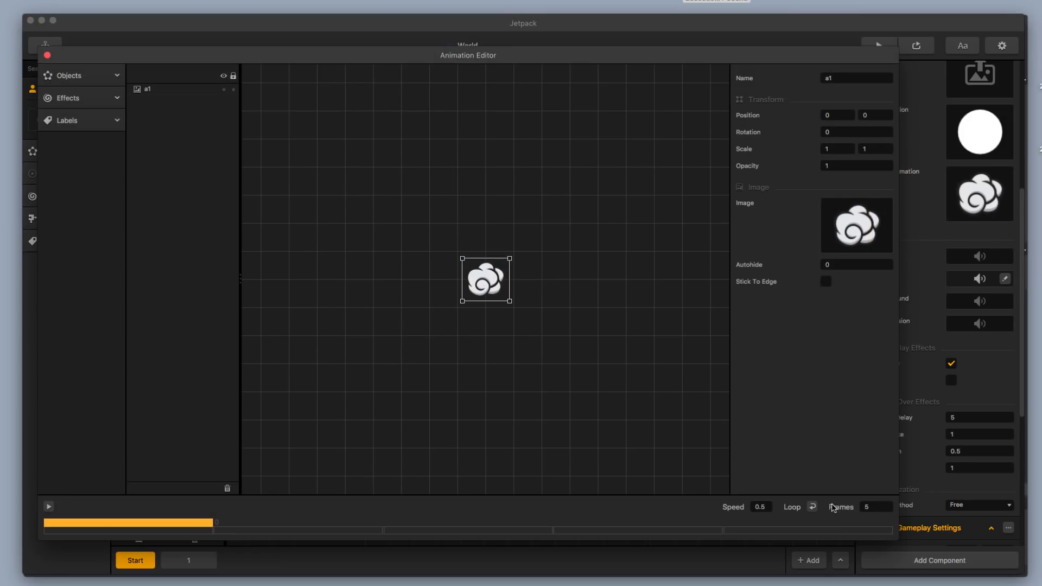
{"action": "left_click", "coordinate": [769, 507]}
{"action": "left_click", "coordinate": [866, 507]}
{"action": "left_click", "coordinate": [869, 507]}
{"action": "type", "text": "10"}
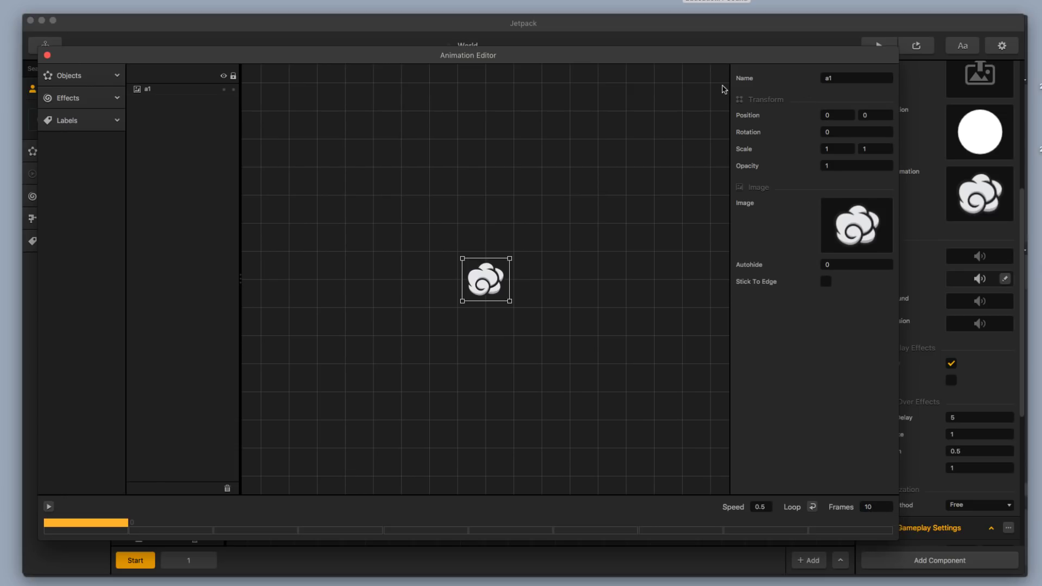
{"action": "left_click", "coordinate": [49, 507]}
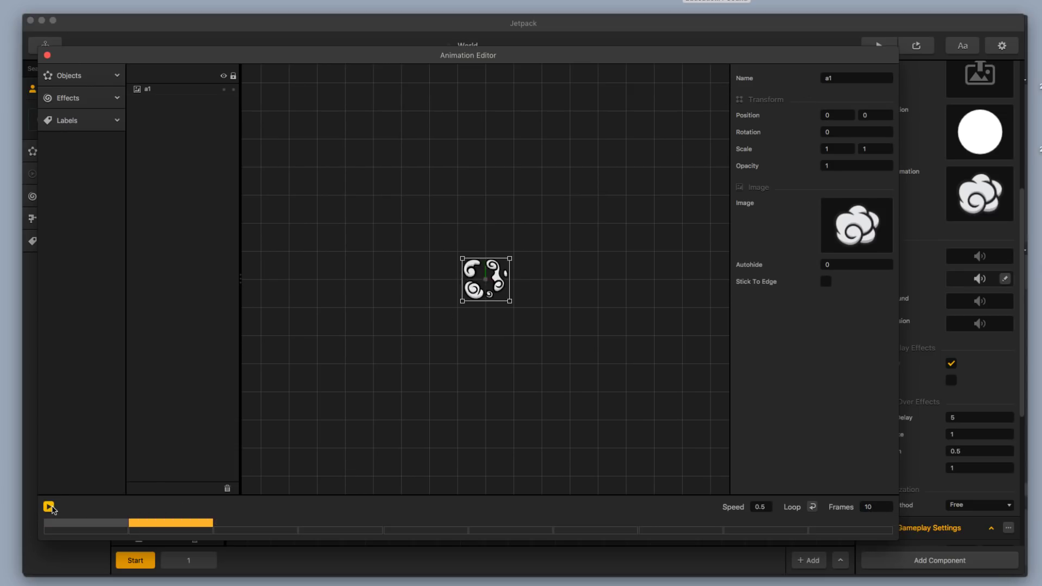
- Check the smoke animation frame by frame, set its frame count to 5 and close the animation editor
{"action": "left_click", "coordinate": [76, 522]}
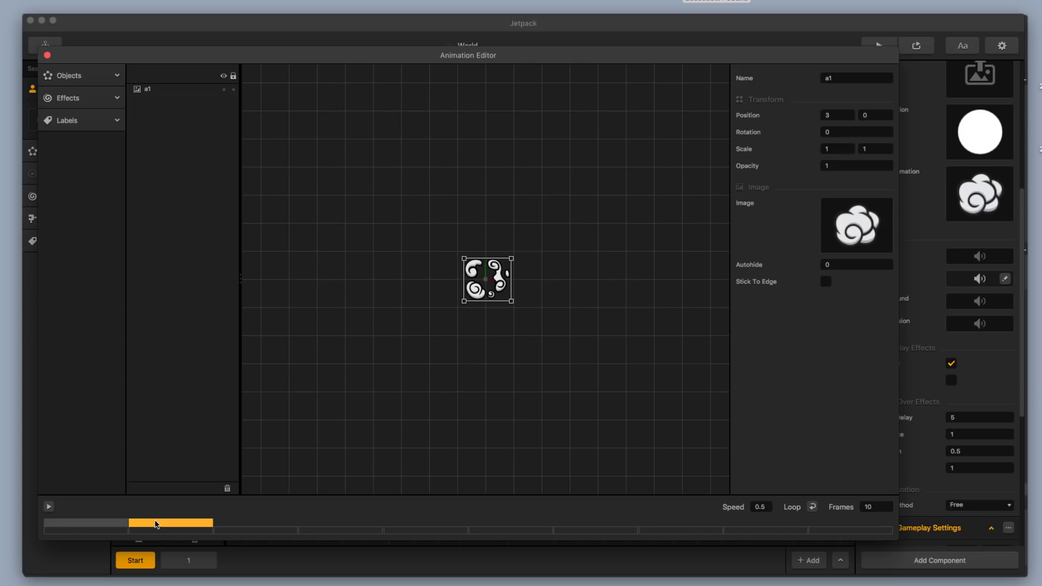
{"action": "left_click", "coordinate": [525, 524]}
{"action": "left_click", "coordinate": [448, 524]}
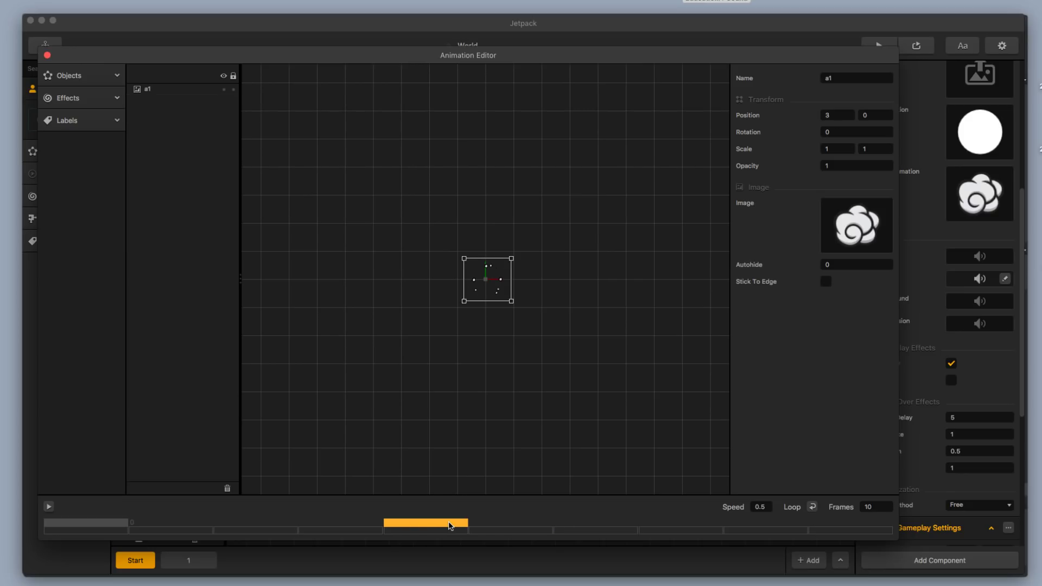
{"action": "left_click", "coordinate": [510, 524]}
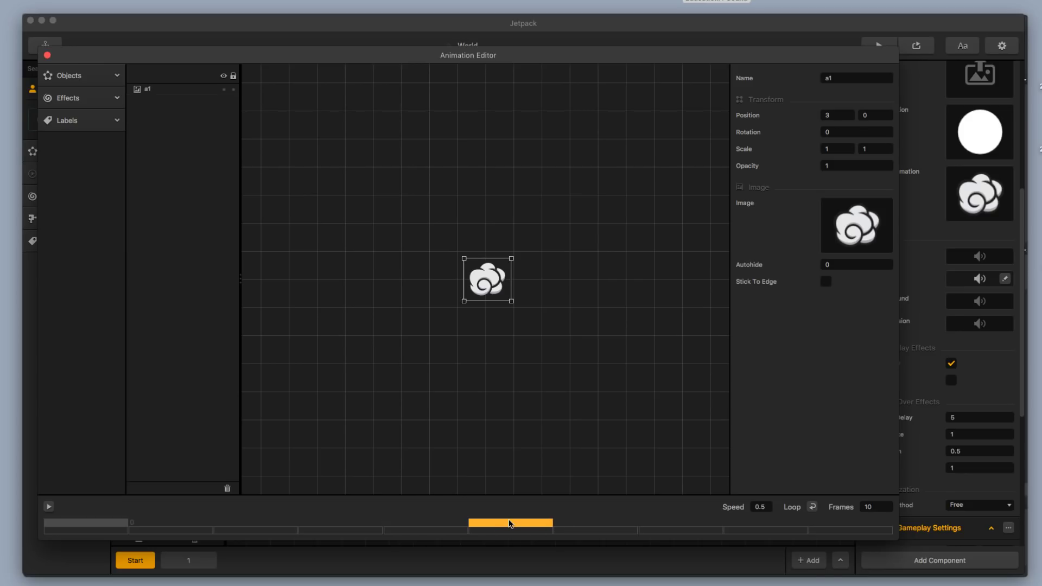
{"action": "left_click", "coordinate": [434, 524]}
{"action": "left_click", "coordinate": [881, 503]}
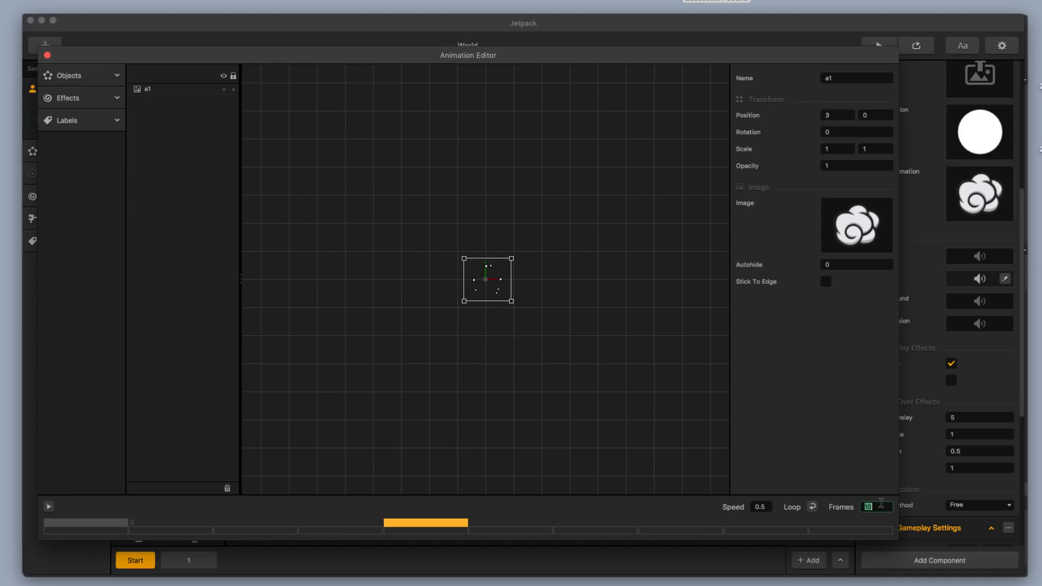
{"action": "type", "text": "5"}
{"action": "key", "text": "Return"}
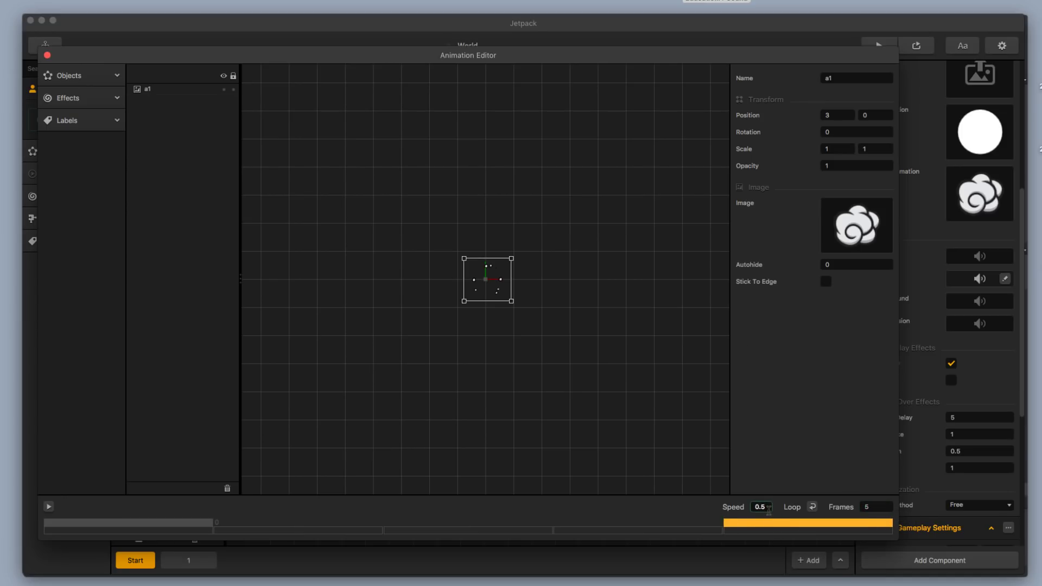
{"action": "key", "text": "Return"}
{"action": "left_click_drag", "start_coordinate": [52, 55], "coordinate": [49, 56]}
{"action": "left_click", "coordinate": [44, 55]}
- Set the character's Game Over Delay to 1 and preview a round to check the defeat sequence
{"action": "left_click", "coordinate": [970, 417]}
{"action": "key", "text": "Tab"}
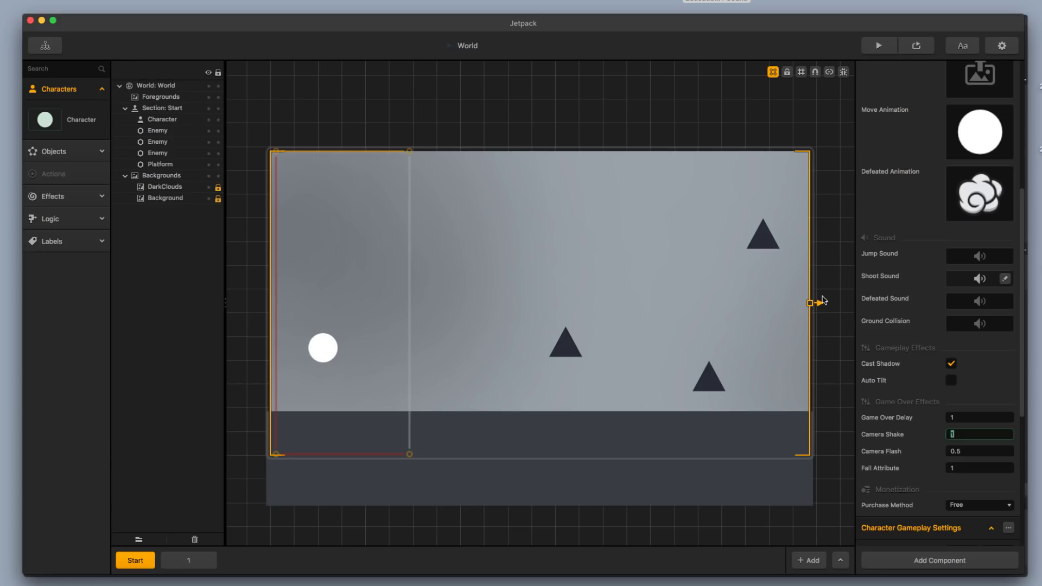
{"action": "left_click", "coordinate": [879, 45]}
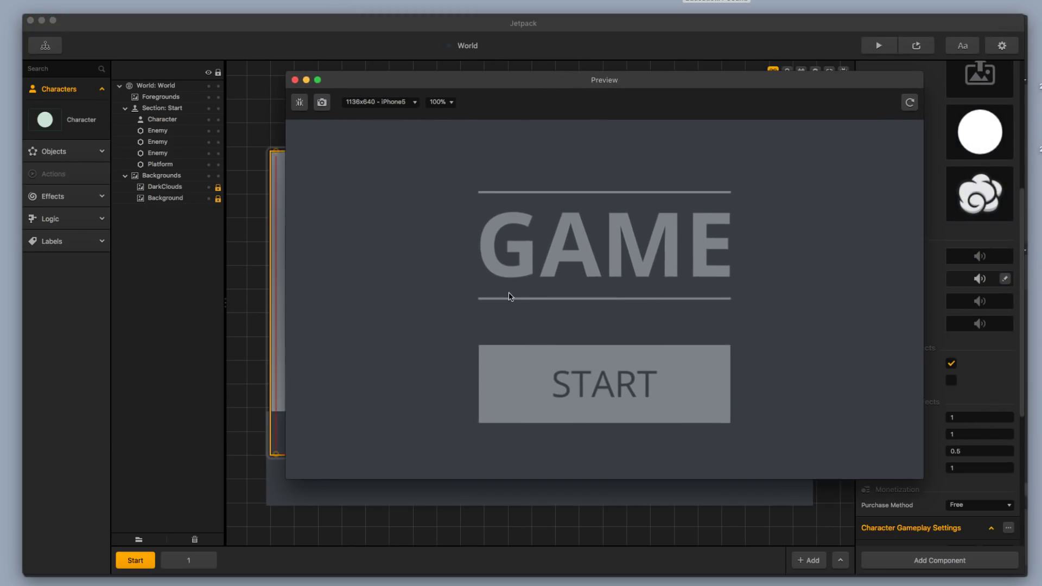
{"action": "left_click", "coordinate": [581, 389]}
{"action": "left_click", "coordinate": [582, 387]}
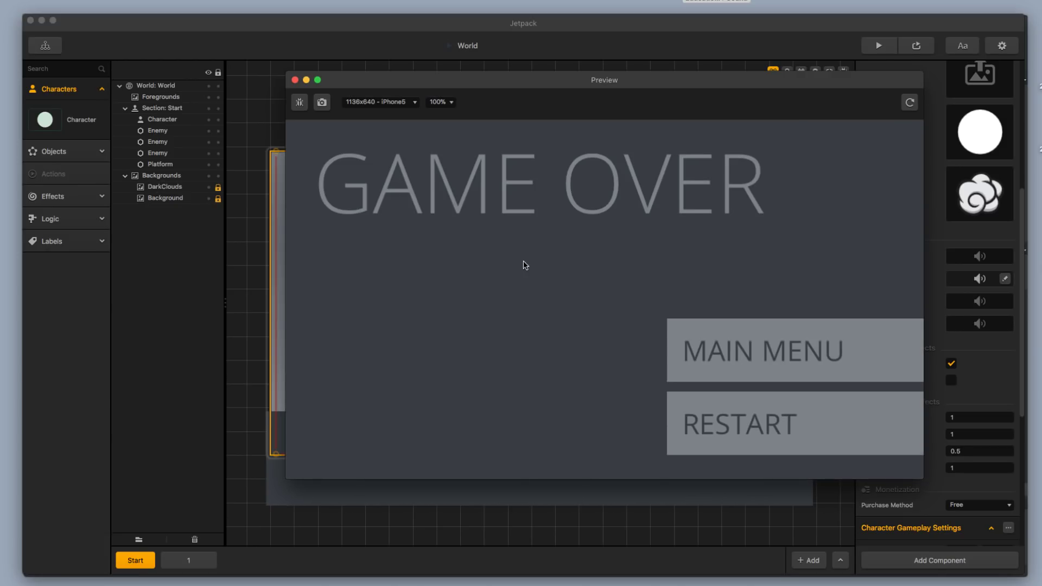
{"action": "left_click", "coordinate": [295, 80]}
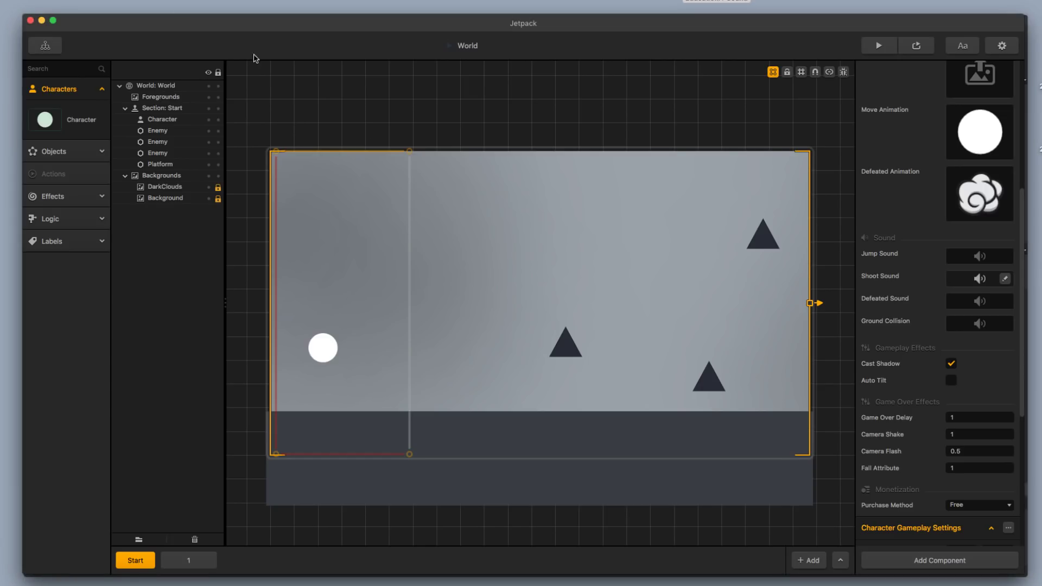
- Discard the project's unsaved changes and create a new project from the vertical gameplay type with platforms and spikes
{"action": "key", "text": "super+q"}
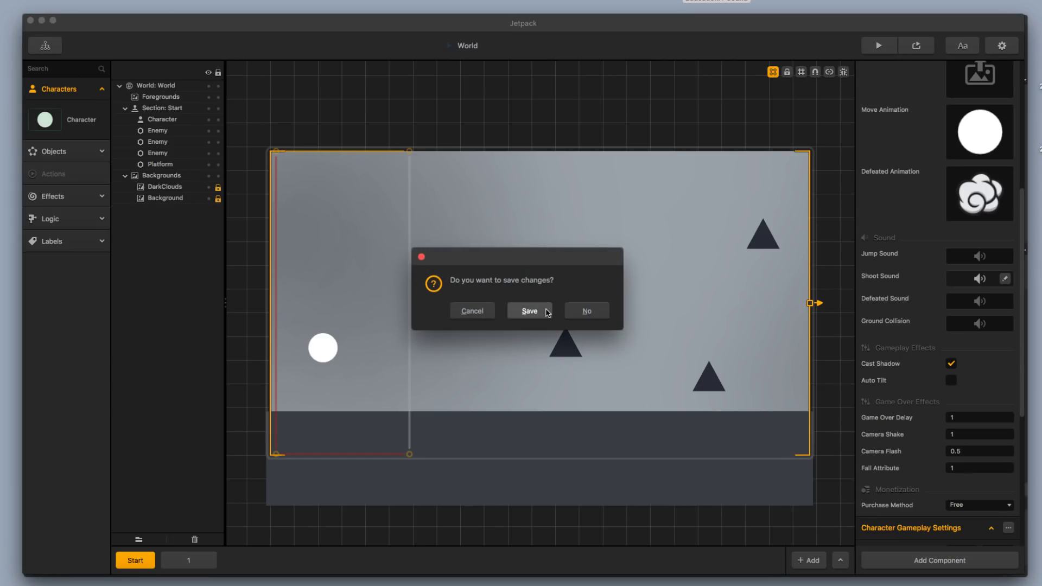
{"action": "left_click", "coordinate": [579, 311]}
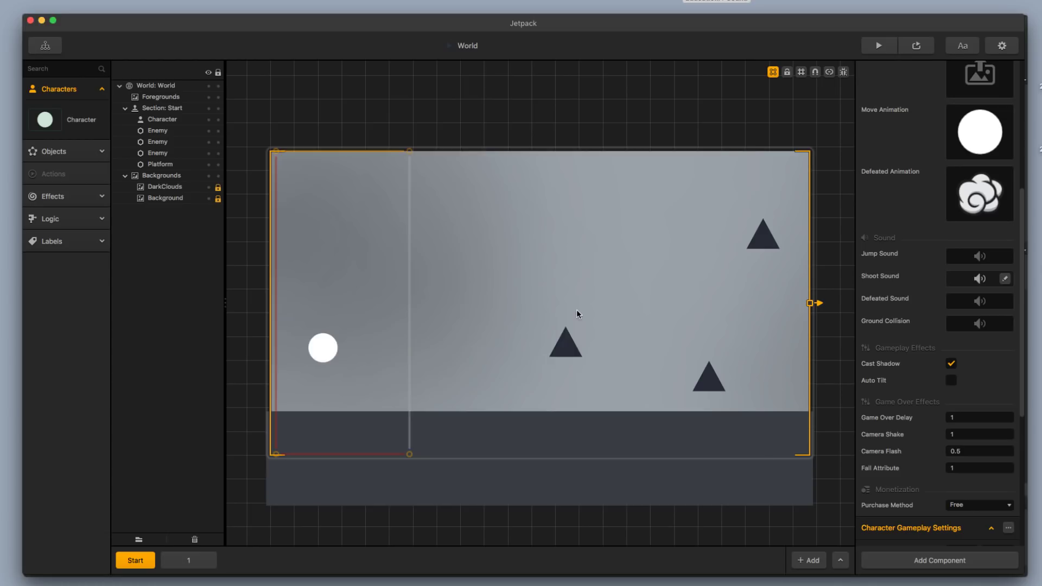
{"action": "left_click", "coordinate": [687, 247]}
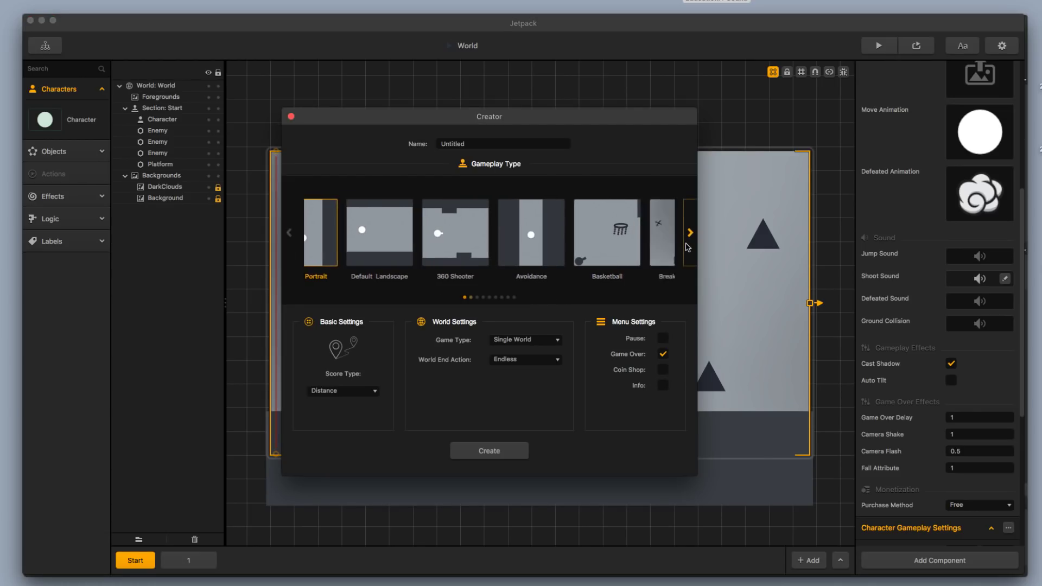
{"action": "left_click", "coordinate": [687, 247]}
{"action": "left_click", "coordinate": [687, 247]}
{"action": "left_click", "coordinate": [560, 238]}
{"action": "left_click", "coordinate": [480, 452]}
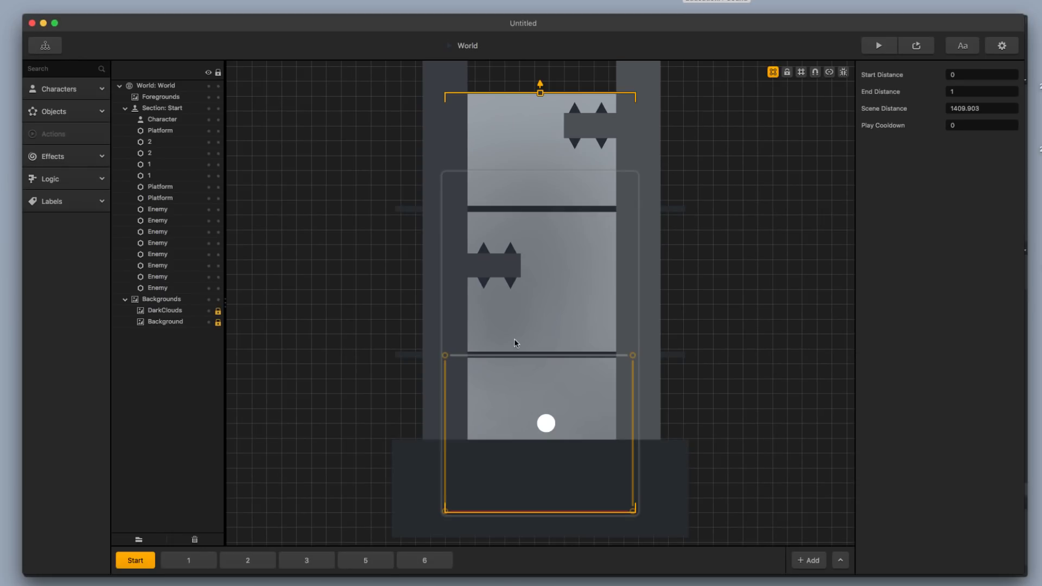
- Examine the character's animation slots and the Character Button's settings in the World UI
{"action": "scroll", "coordinate": [546, 424], "scroll_direction": "down", "scroll_amount": 5}
{"action": "scroll", "coordinate": [546, 423], "scroll_direction": "up", "scroll_amount": 3}
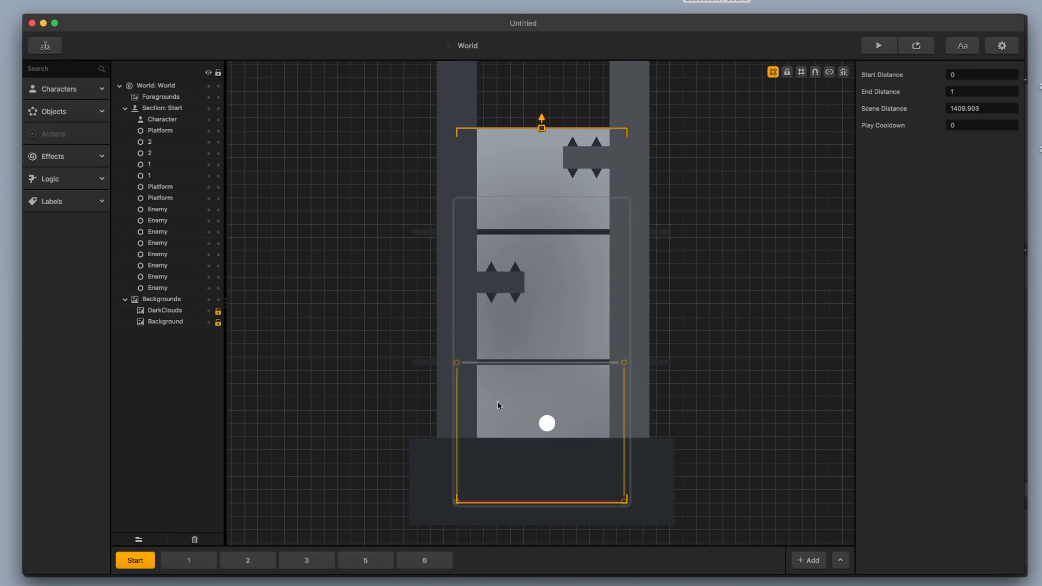
{"action": "left_click", "coordinate": [46, 90]}
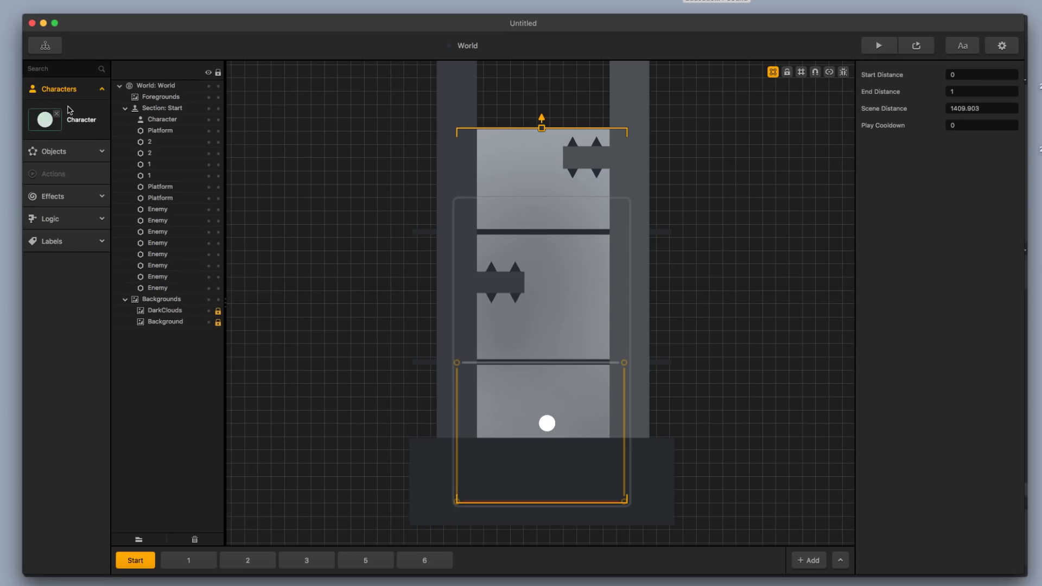
{"action": "left_click", "coordinate": [47, 119]}
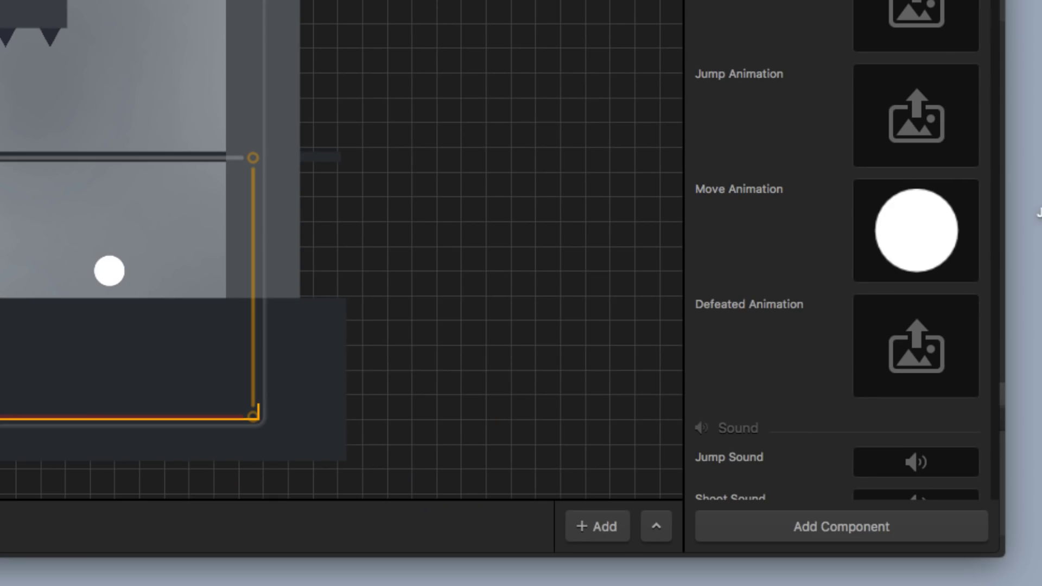
{"action": "scroll", "coordinate": [894, 119], "scroll_direction": "down", "scroll_amount": 3}
{"action": "scroll", "coordinate": [893, 114], "scroll_direction": "up", "scroll_amount": 3}
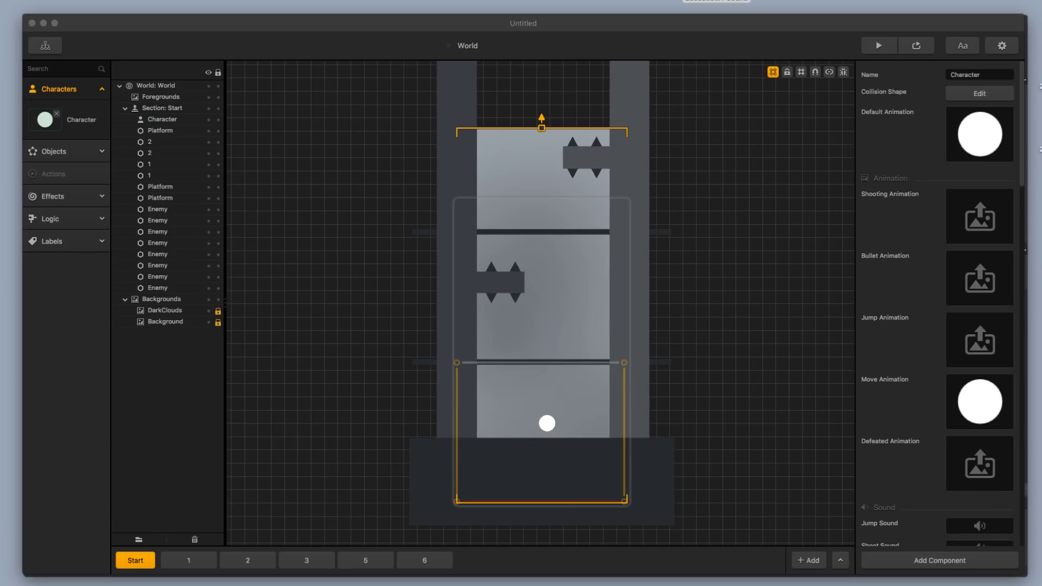
{"action": "left_click", "coordinate": [46, 47]}
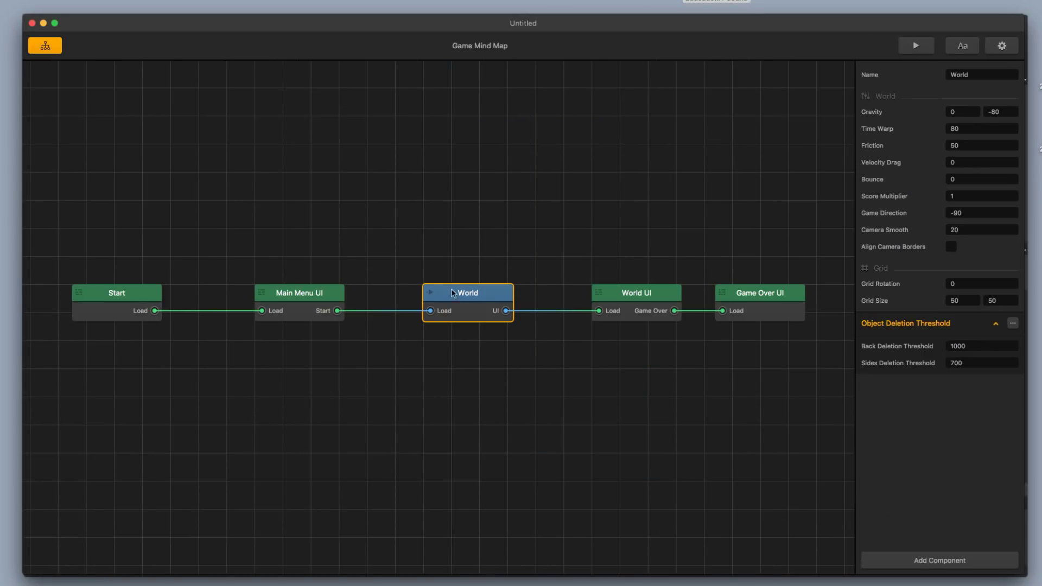
{"action": "double_click", "coordinate": [617, 295]}
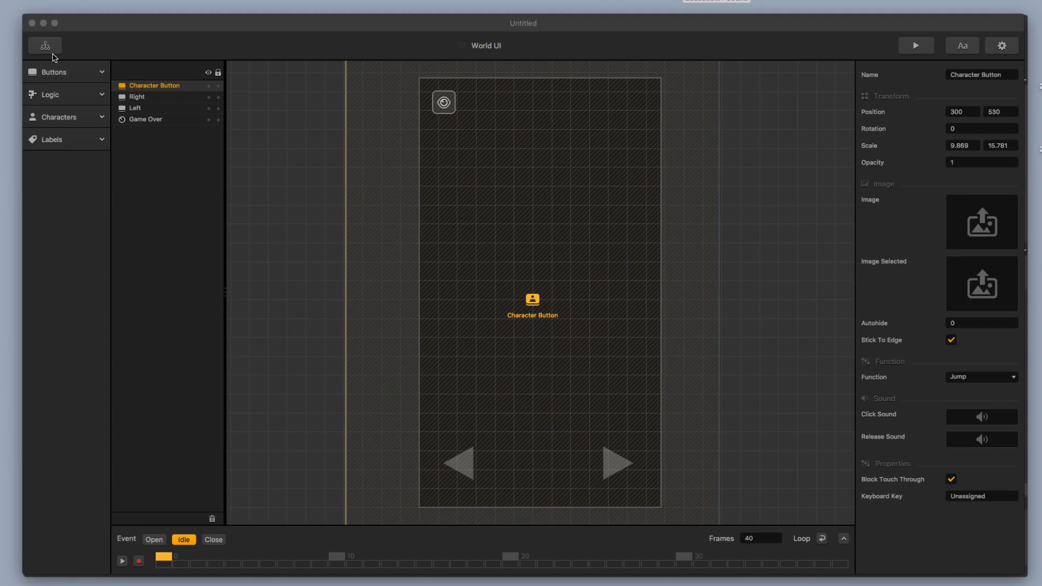
{"action": "left_click", "coordinate": [53, 53]}
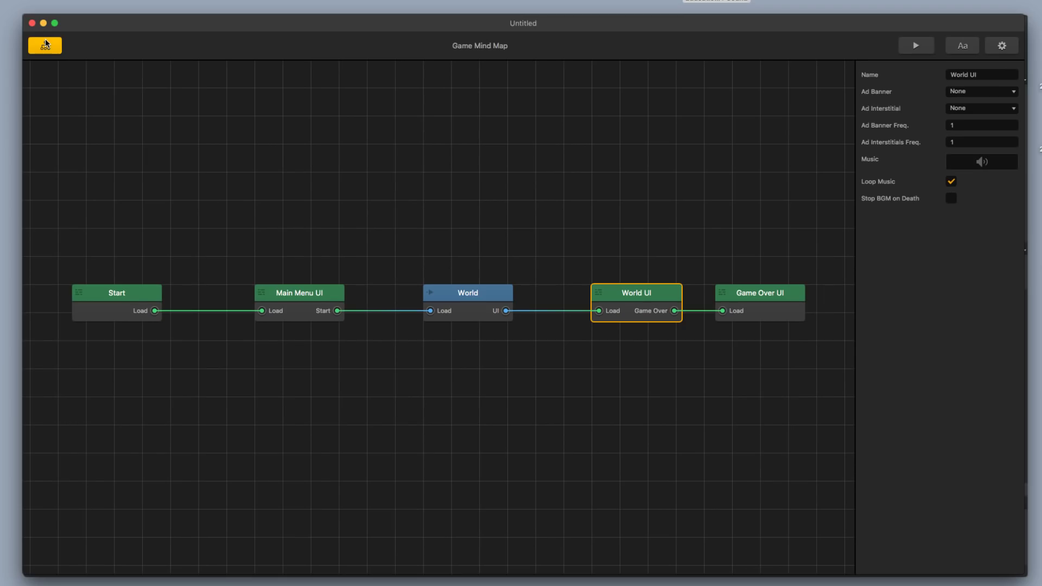
- Reopen the World scene, assign the orange triangle image as the character's Jump Animation and preview a round
{"action": "left_click", "coordinate": [472, 299]}
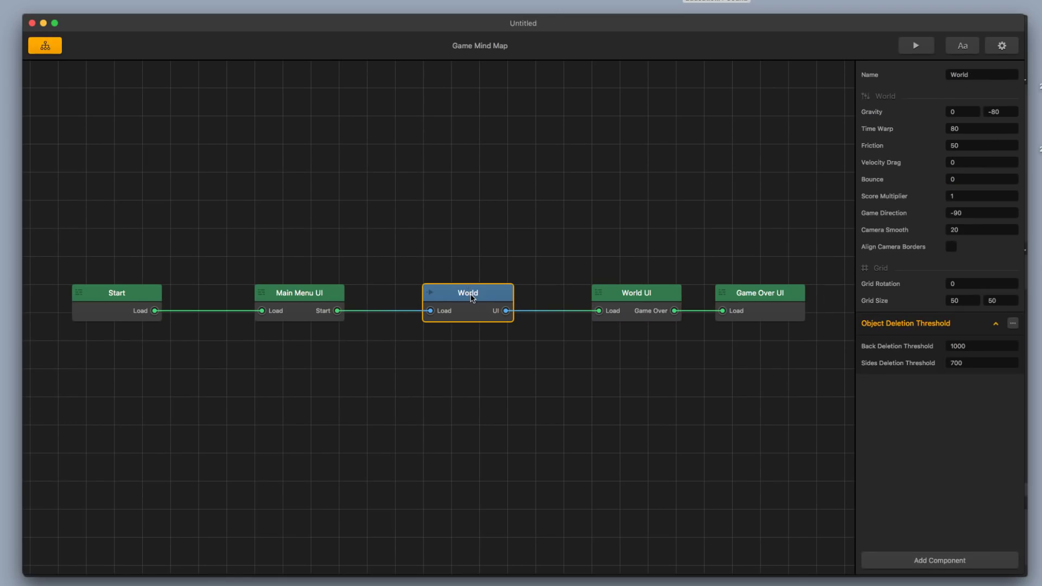
{"action": "double_click", "coordinate": [472, 298]}
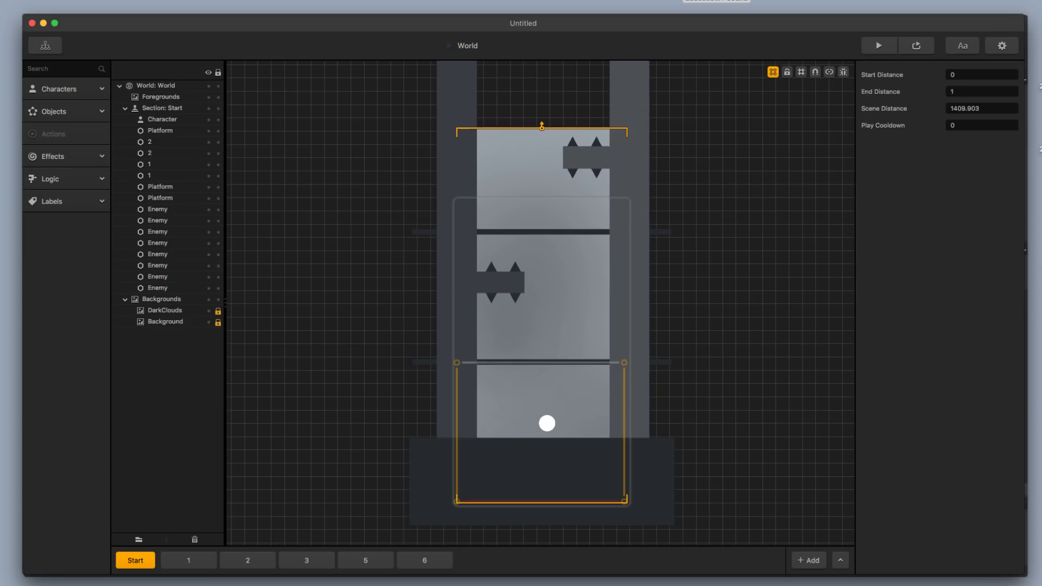
{"action": "left_click", "coordinate": [91, 95]}
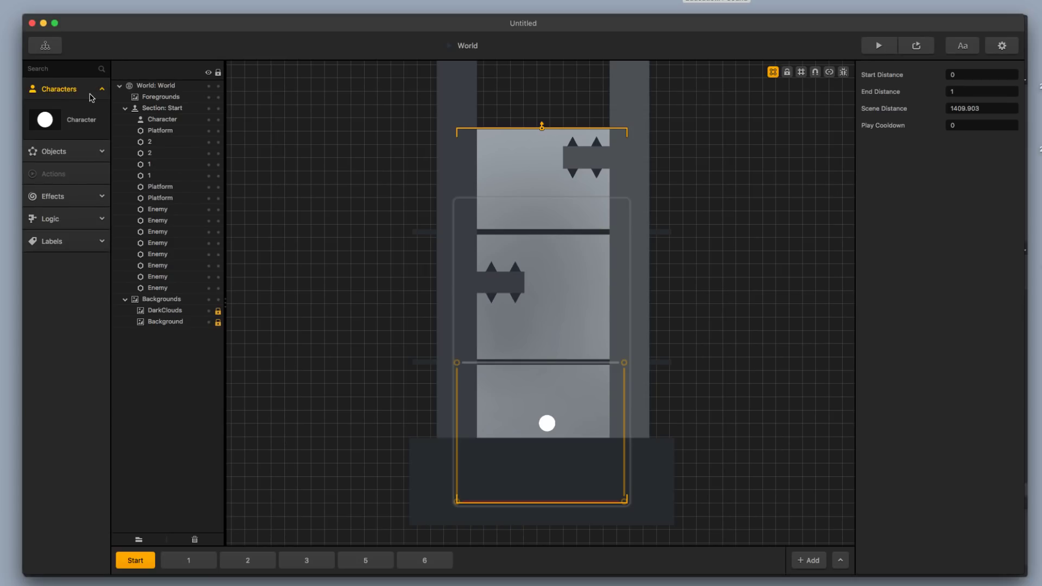
{"action": "left_click", "coordinate": [98, 124]}
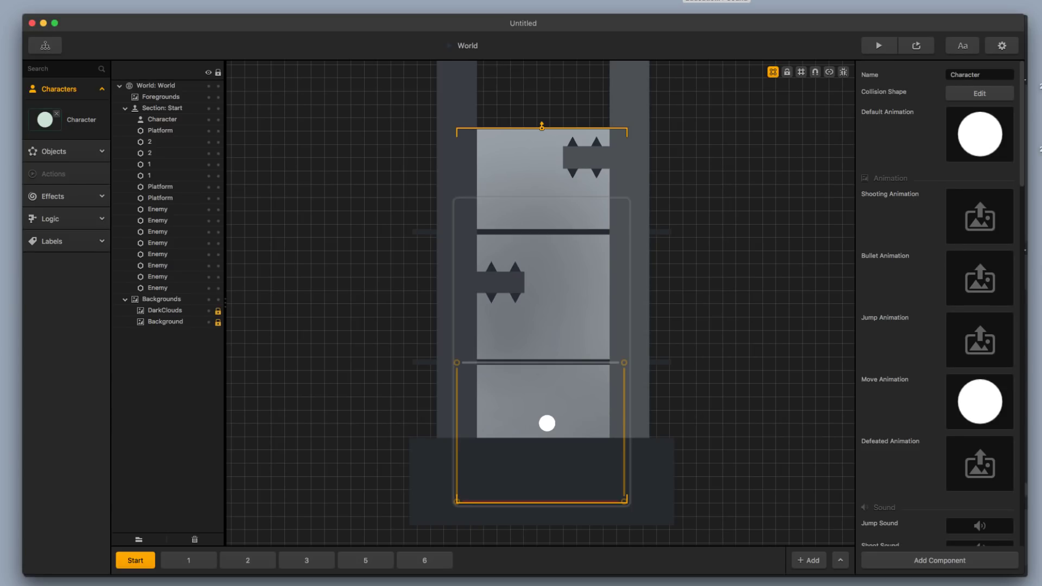
{"action": "left_click_drag", "start_coordinate": [1041, 364], "coordinate": [979, 345]}
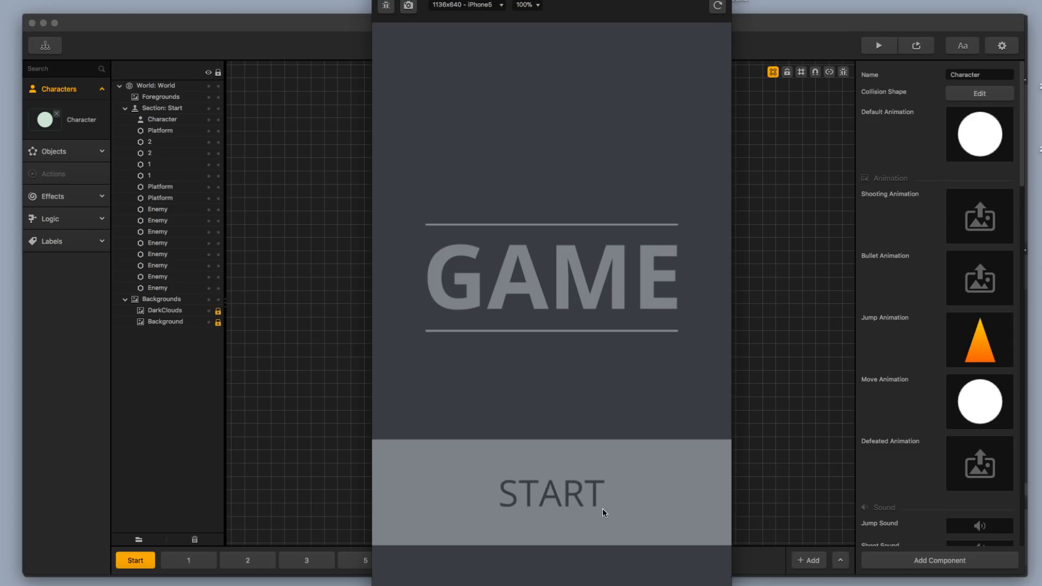
{"action": "left_click", "coordinate": [603, 509]}
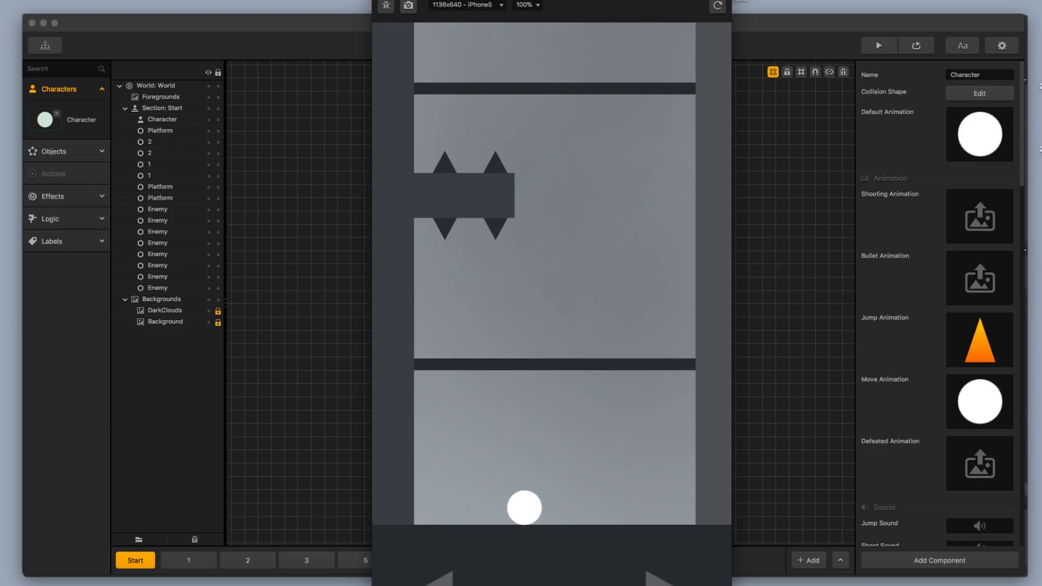
{"action": "left_click", "coordinate": [381, 0]}
- Remove the image from the character's Move Animation and preview another round
{"action": "scroll", "coordinate": [964, 337], "scroll_direction": "down", "scroll_amount": 3}
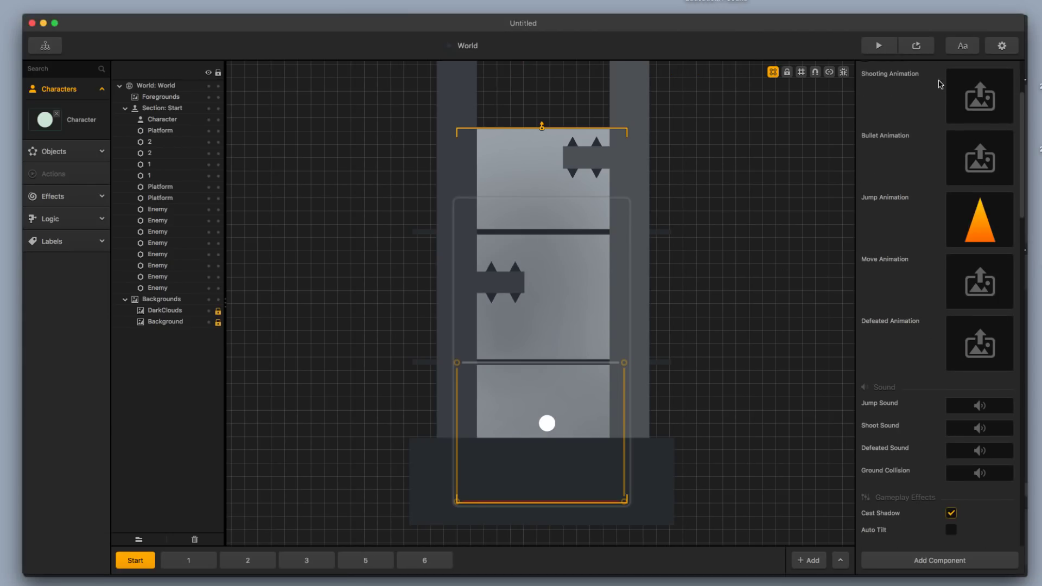
{"action": "left_click", "coordinate": [890, 47]}
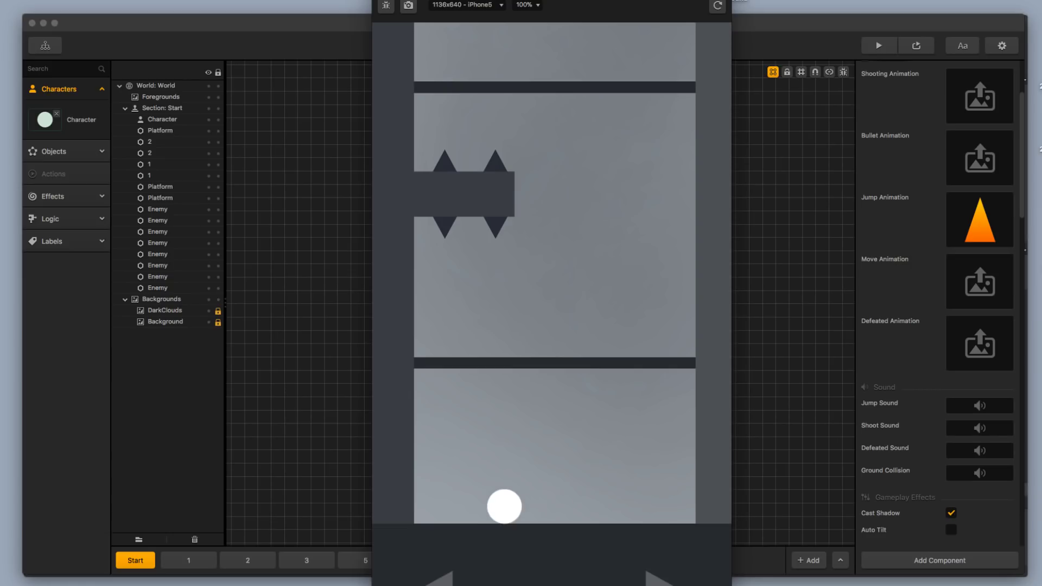
{"action": "key", "text": "Escape"}
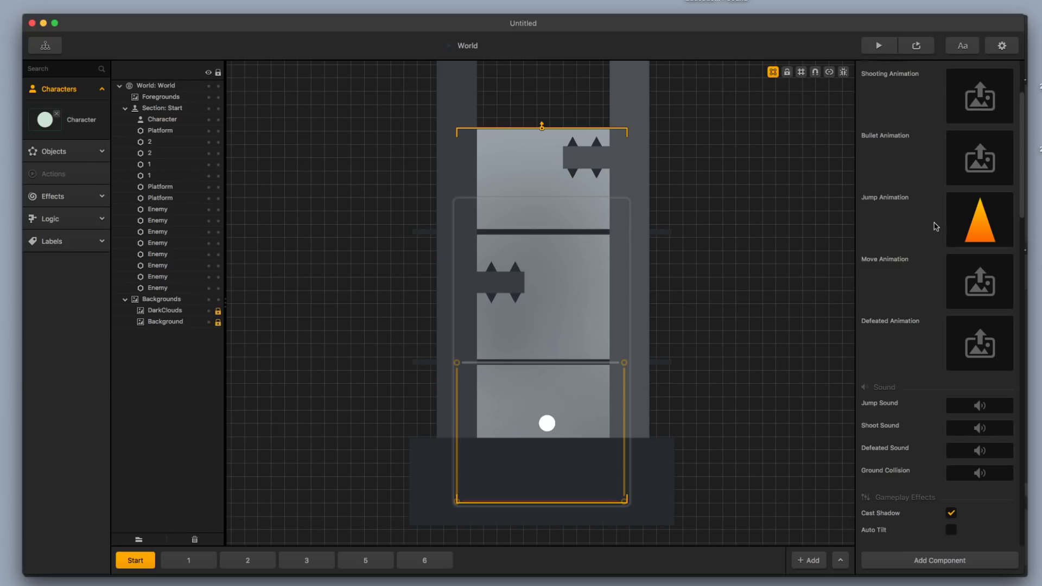
- Try the orange triangle image as the Move Animation instead of the Jump Animation and play a preview round
{"action": "mouse_move", "coordinate": [989, 228]}
{"action": "left_click", "coordinate": [1006, 201]}
{"action": "left_click_drag", "start_coordinate": [1040, 318], "coordinate": [977, 282]}
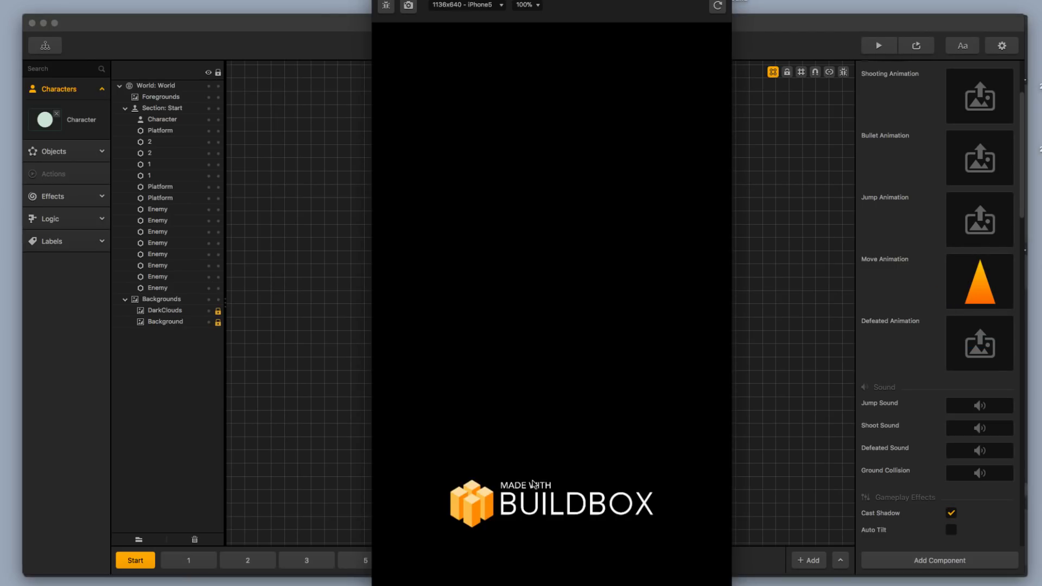
{"action": "left_click", "coordinate": [543, 487]}
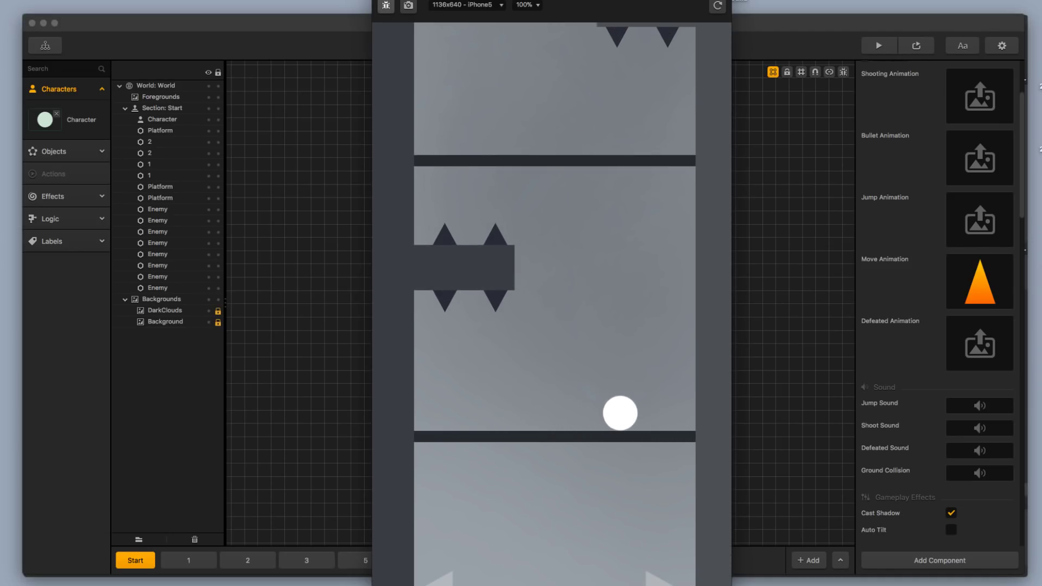
{"action": "left_click", "coordinate": [381, 1]}
- Swap the orange triangle image from the Move Animation back to the Jump Animation and preview the character jumping
{"action": "left_click", "coordinate": [1003, 263]}
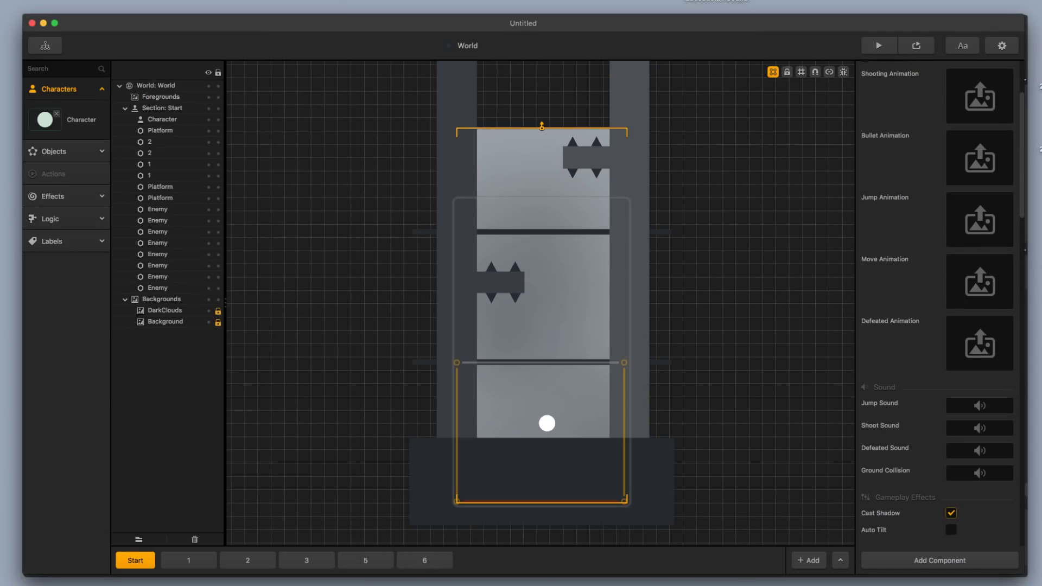
{"action": "left_click_drag", "start_coordinate": [1040, 263], "coordinate": [980, 220]}
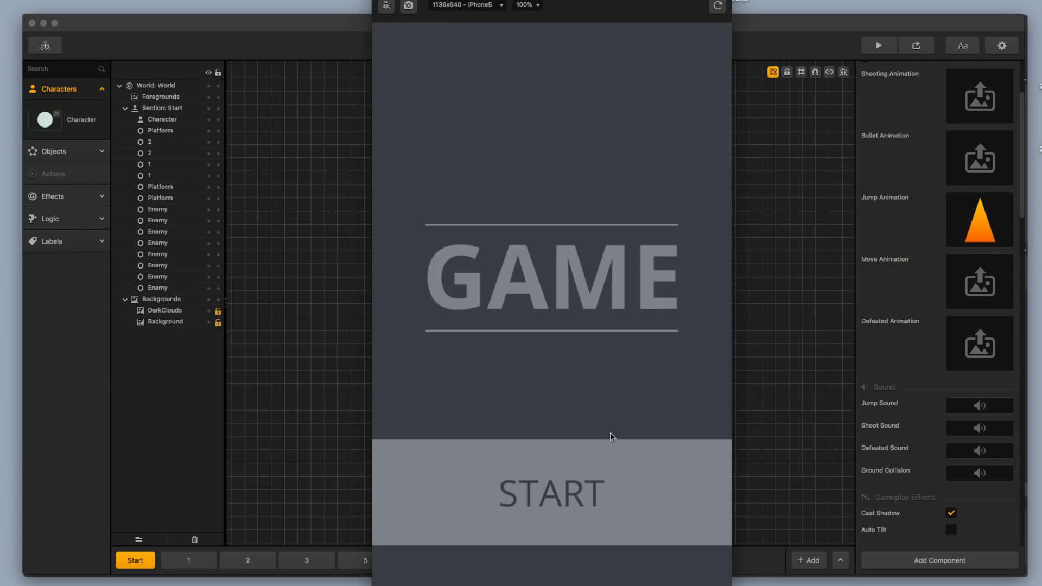
{"action": "left_click", "coordinate": [612, 448]}
{"action": "key", "text": "Right"}
{"action": "left_click", "coordinate": [617, 445]}
{"action": "left_click", "coordinate": [611, 404]}
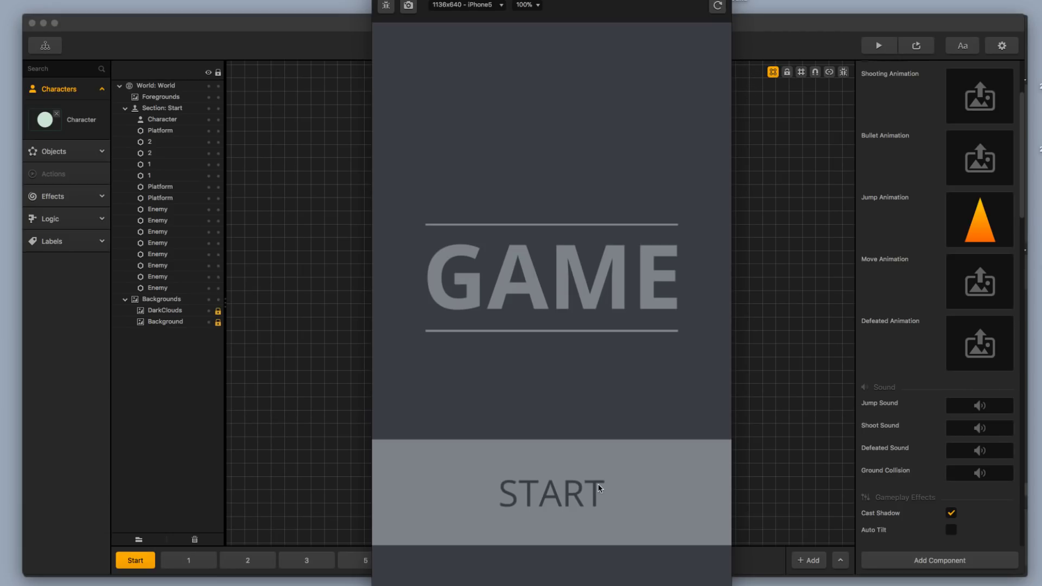
{"action": "left_click", "coordinate": [597, 486]}
{"action": "left_click", "coordinate": [586, 474]}
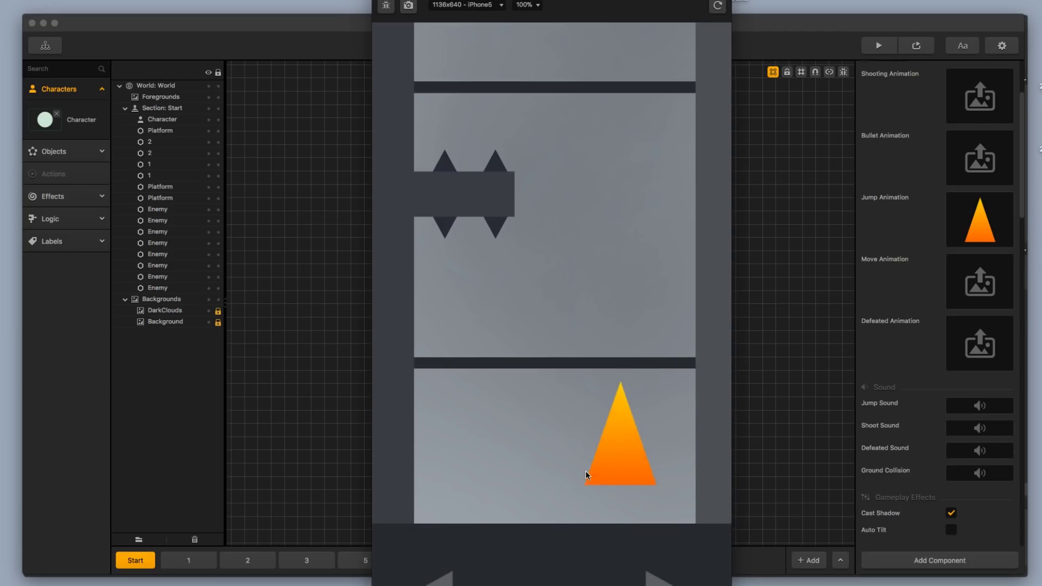
- Keep the character jumping repeatedly in the running preview round to check its Jump Animation
{"action": "left_click", "coordinate": [586, 471]}
{"action": "left_click", "coordinate": [585, 471]}
{"action": "left_click", "coordinate": [585, 471]}
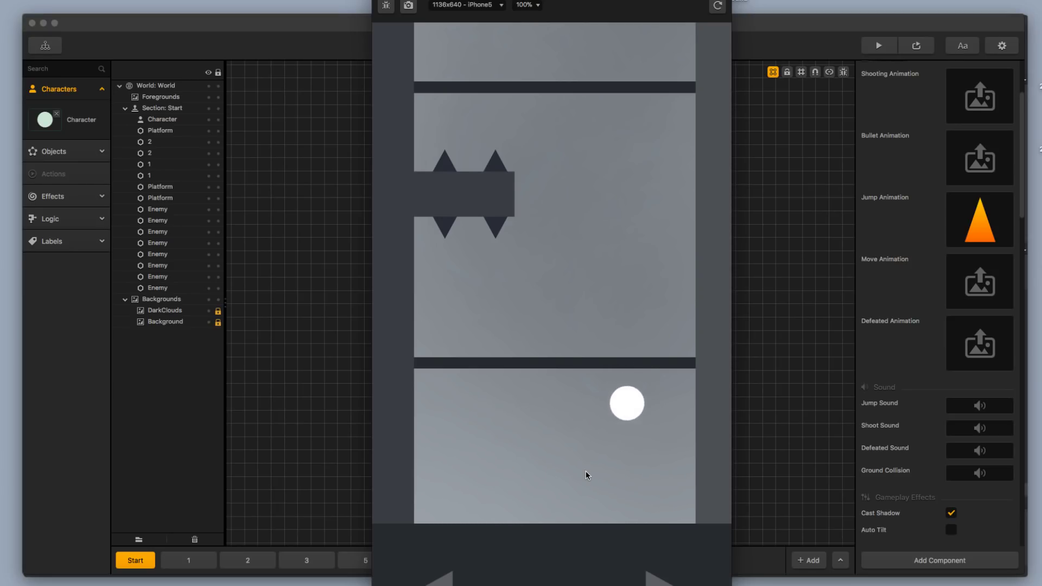
{"action": "left_click", "coordinate": [585, 472]}
{"action": "left_click", "coordinate": [585, 471]}
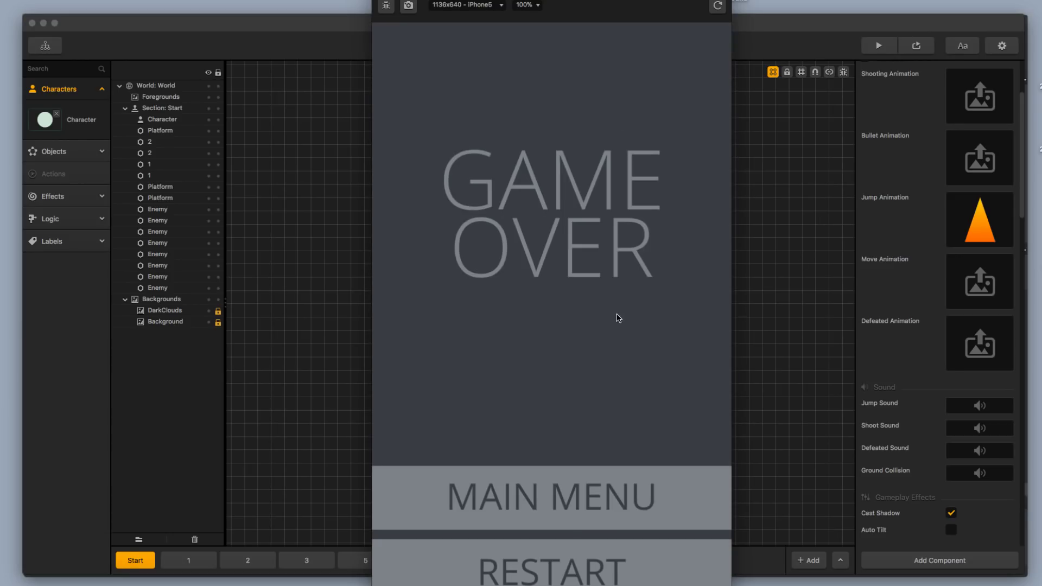
- Restart the preview, play another round of rapid repeated jumps and close the preview
{"action": "left_click", "coordinate": [718, 5]}
{"action": "left_click", "coordinate": [575, 525]}
{"action": "left_click", "coordinate": [574, 525]}
{"action": "left_click", "coordinate": [574, 525]}
{"action": "left_click", "coordinate": [574, 525]}
{"action": "left_click", "coordinate": [574, 525]}
{"action": "left_click", "coordinate": [574, 525]}
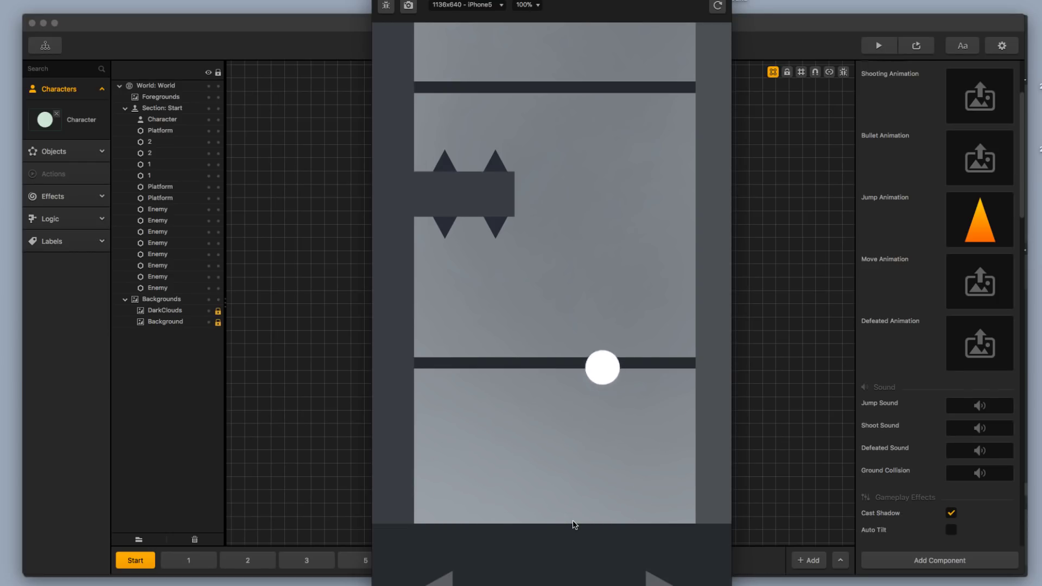
{"action": "left_click", "coordinate": [575, 525]}
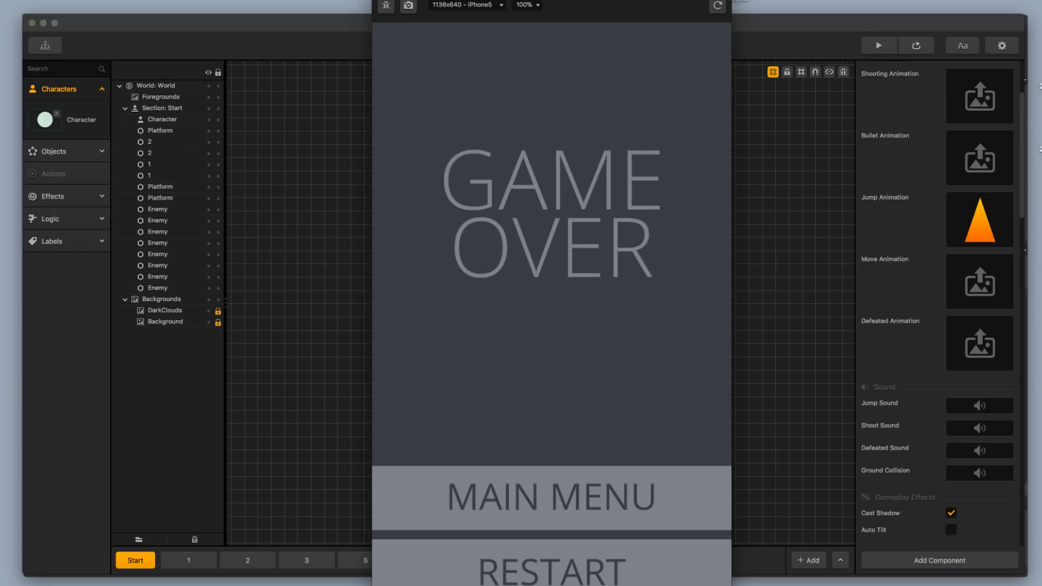
{"action": "left_click", "coordinate": [830, 328]}
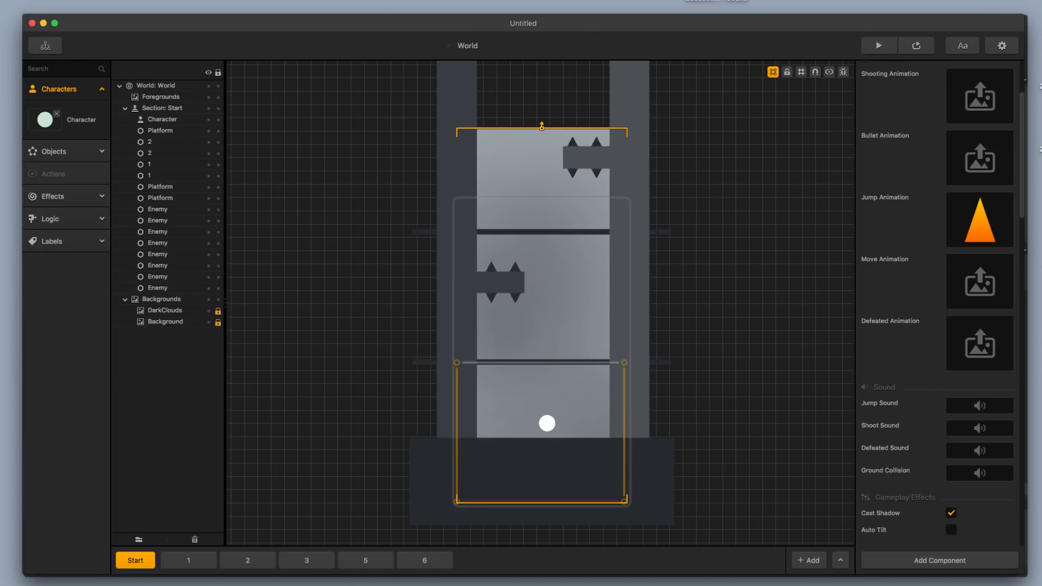
- Enable Jump From Ground in the character's gameplay settings, test a jump in a preview round and close the preview
{"action": "scroll", "coordinate": [974, 435], "scroll_direction": "down", "scroll_amount": 10}
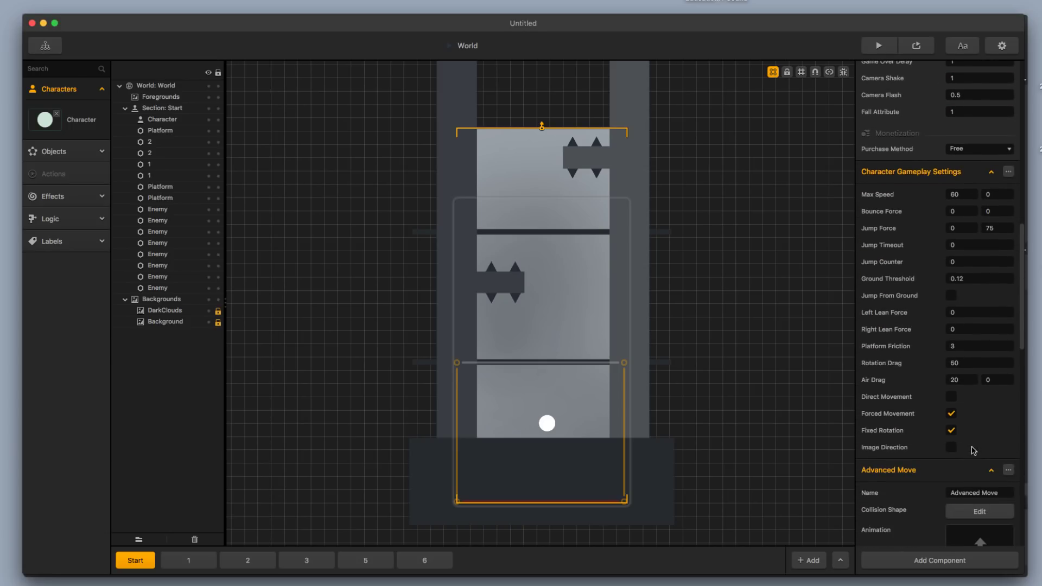
{"action": "scroll", "coordinate": [974, 451], "scroll_direction": "down", "scroll_amount": 2}
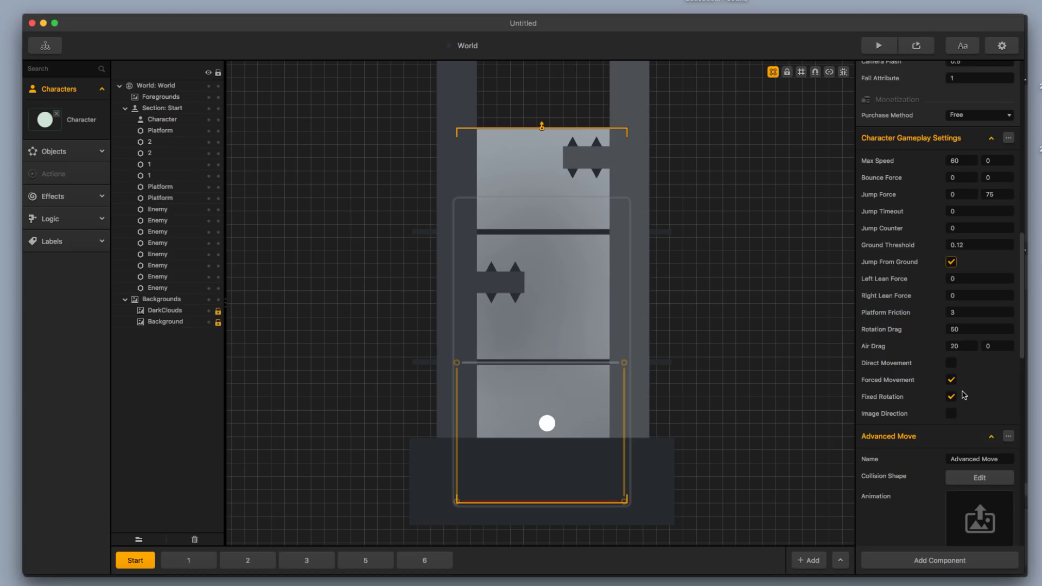
{"action": "left_click", "coordinate": [879, 45]}
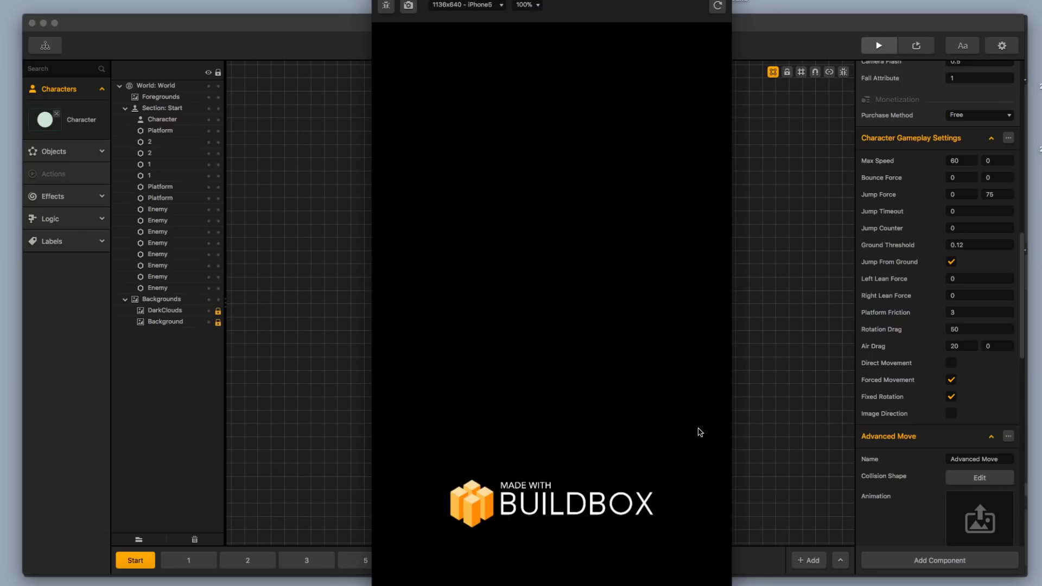
{"action": "left_click", "coordinate": [605, 481]}
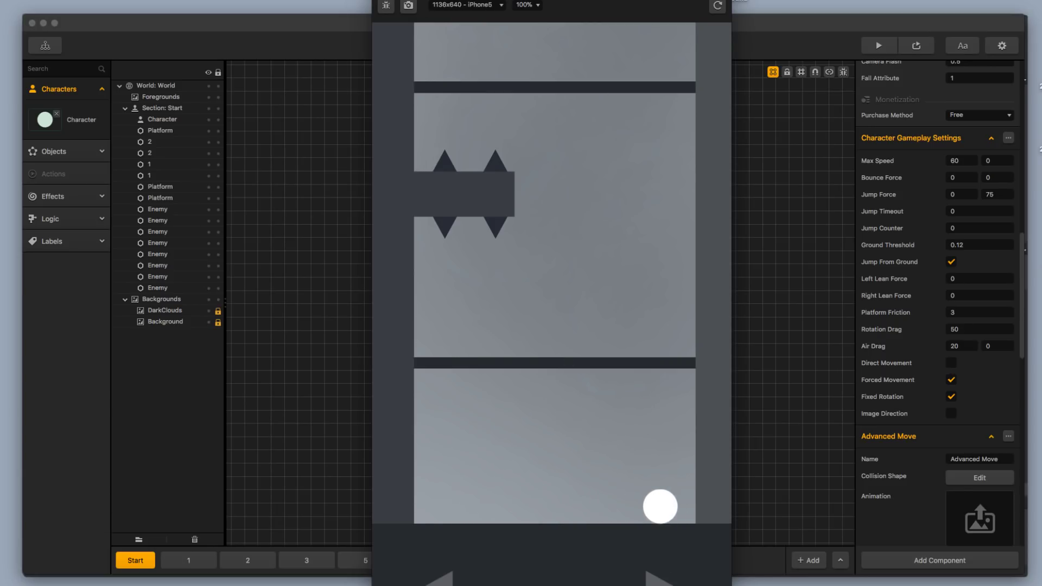
{"action": "left_click", "coordinate": [382, 0]}
- Examine the linear velocity, event and affected asset settings of the character's three Advanced Move components
{"action": "scroll", "coordinate": [912, 453], "scroll_direction": "down", "scroll_amount": 5}
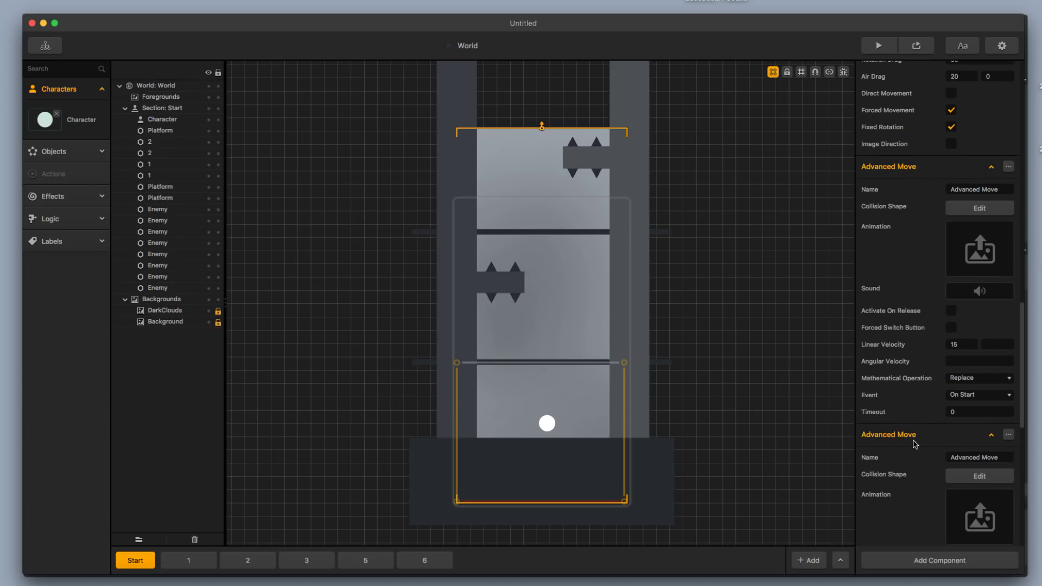
{"action": "scroll", "coordinate": [916, 444], "scroll_direction": "down", "scroll_amount": 2}
{"action": "scroll", "coordinate": [916, 440], "scroll_direction": "down", "scroll_amount": 10}
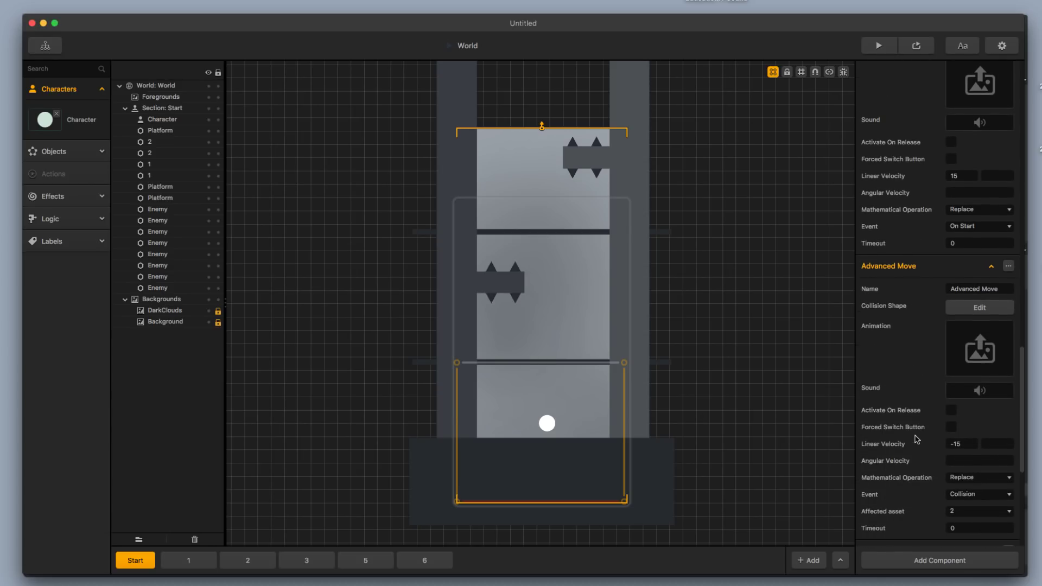
{"action": "scroll", "coordinate": [916, 440], "scroll_direction": "down", "scroll_amount": 2}
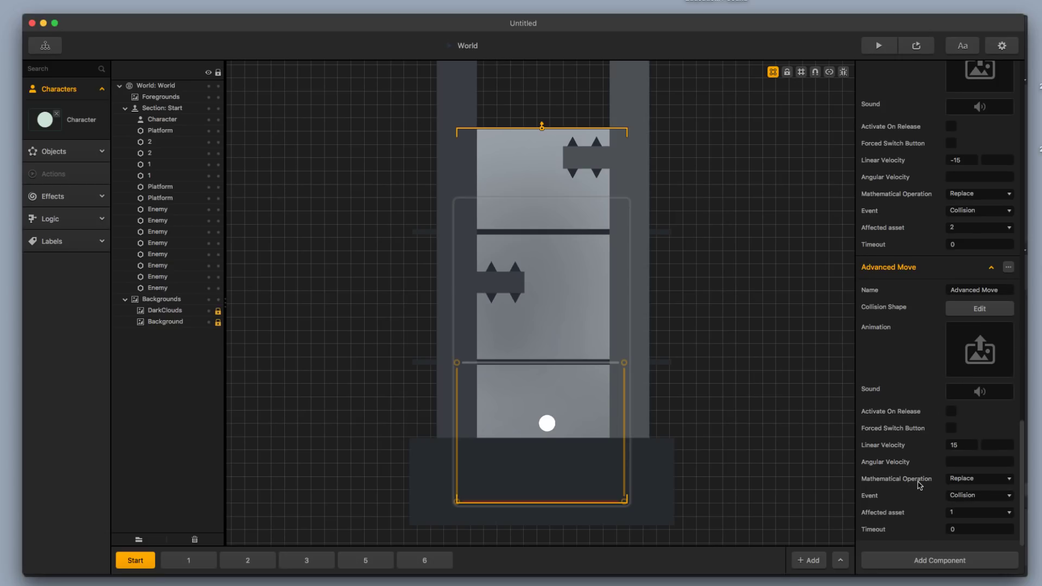
{"action": "scroll", "coordinate": [920, 485], "scroll_direction": "up", "scroll_amount": 5}
{"action": "scroll", "coordinate": [920, 484], "scroll_direction": "up", "scroll_amount": 10}
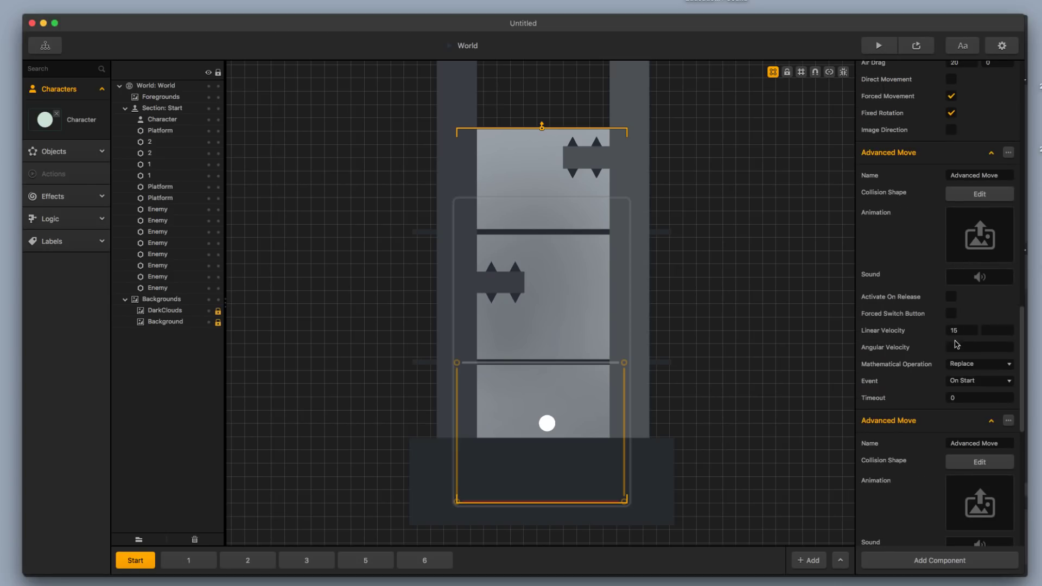
{"action": "scroll", "coordinate": [958, 347], "scroll_direction": "down", "scroll_amount": 2}
{"action": "scroll", "coordinate": [956, 349], "scroll_direction": "up", "scroll_amount": 4}
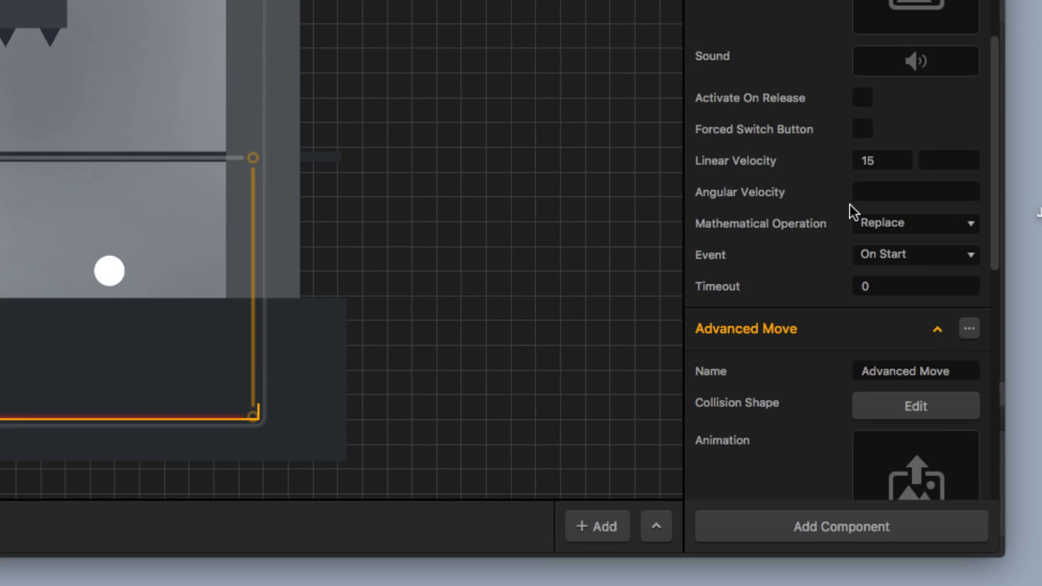
{"action": "scroll", "coordinate": [917, 162], "scroll_direction": "down", "scroll_amount": 2}
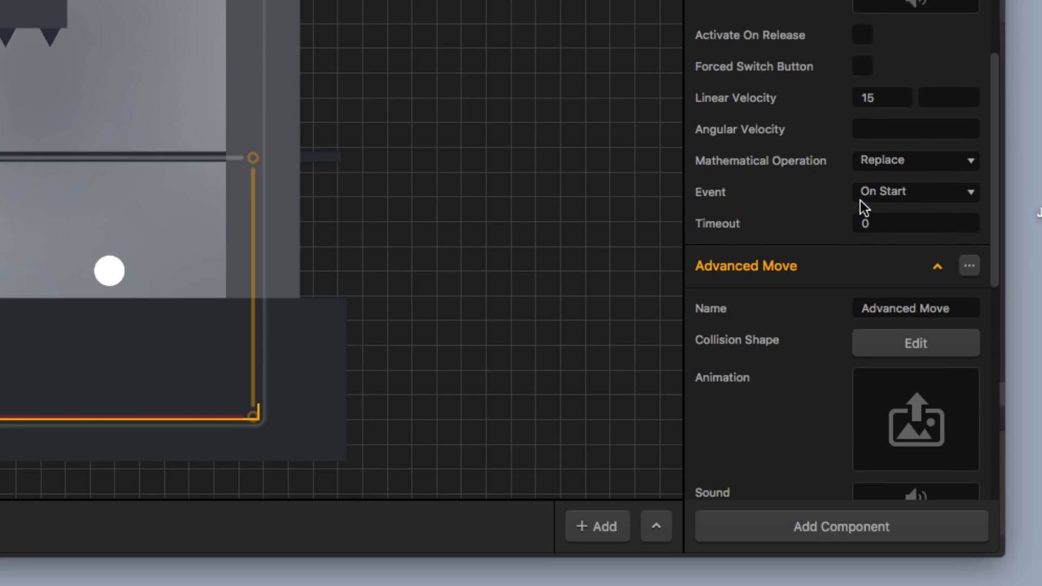
{"action": "scroll", "coordinate": [870, 224], "scroll_direction": "down", "scroll_amount": 10}
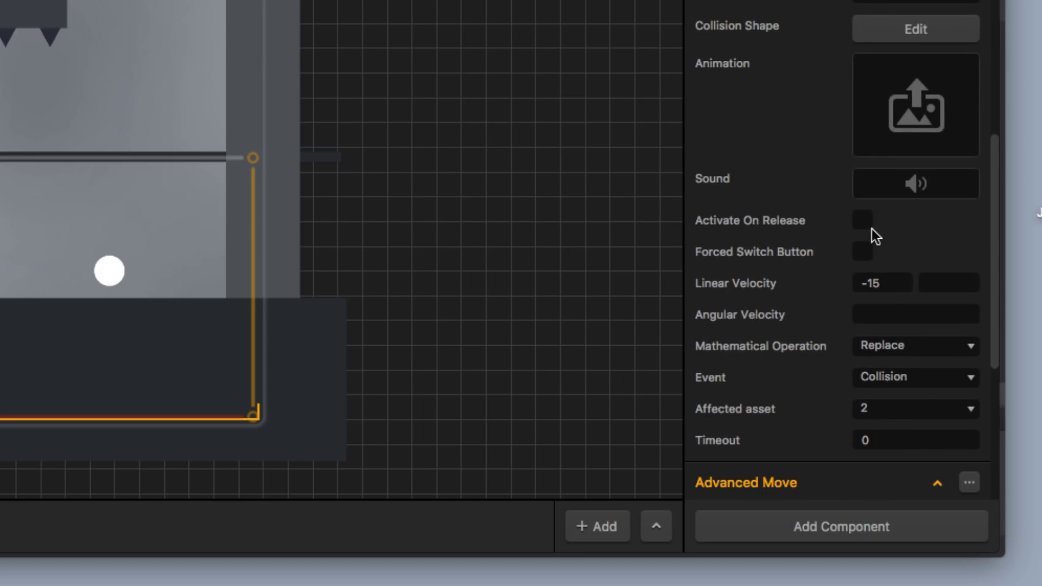
{"action": "scroll", "coordinate": [891, 395], "scroll_direction": "down", "scroll_amount": 4}
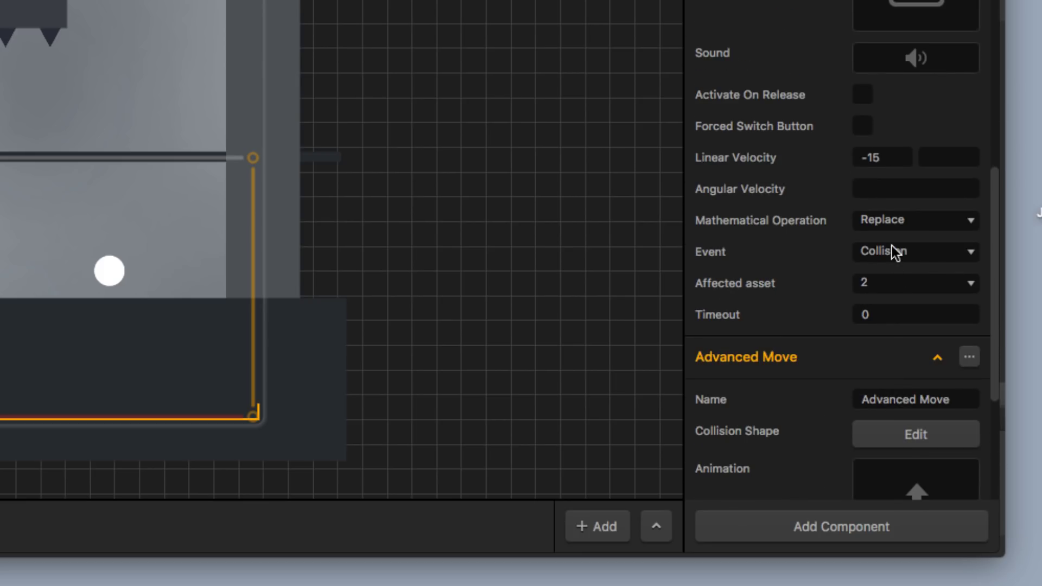
- Check the affected asset choices of the second Advanced Move component and expand the Objects library to find the matching objects
{"action": "left_click", "coordinate": [878, 286]}
{"action": "left_click", "coordinate": [821, 293]}
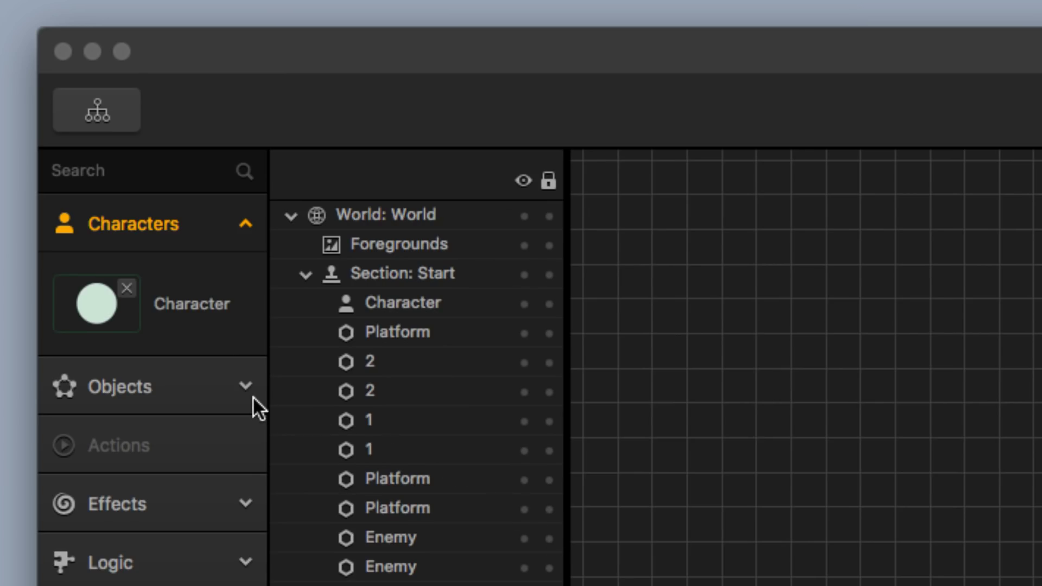
{"action": "left_click", "coordinate": [226, 389]}
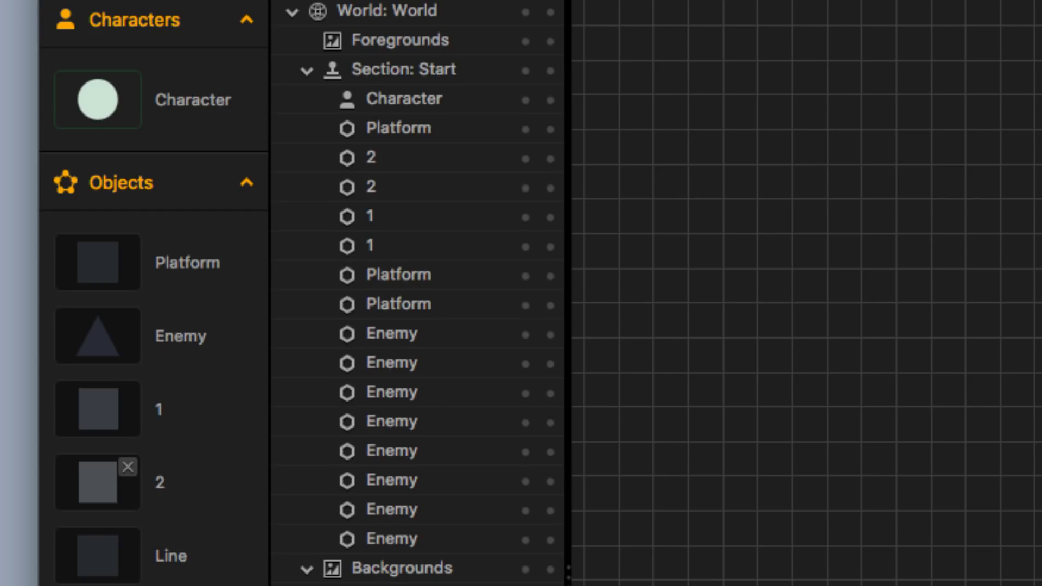
{"action": "mouse_move", "coordinate": [227, 96]}
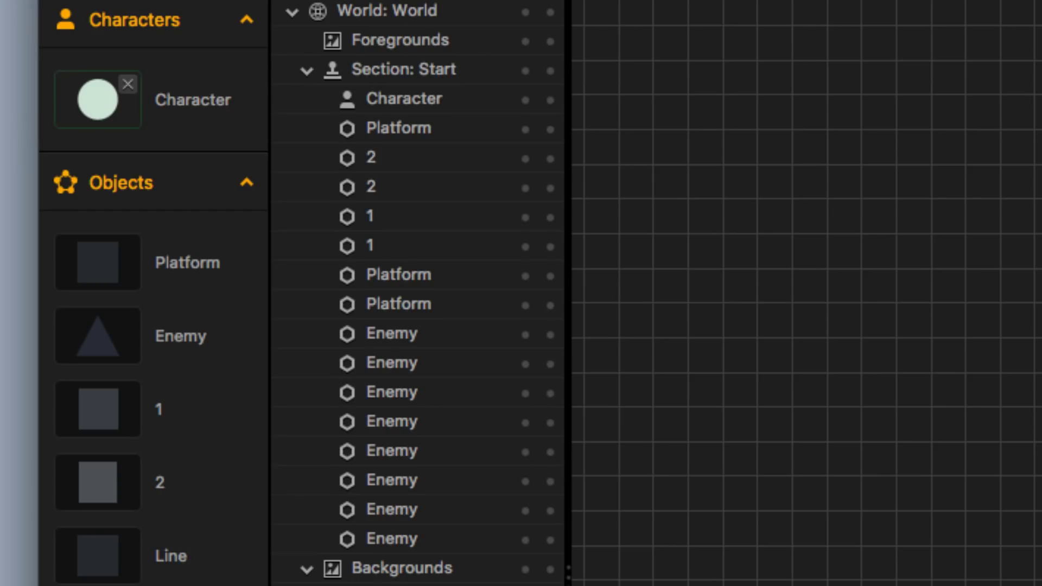